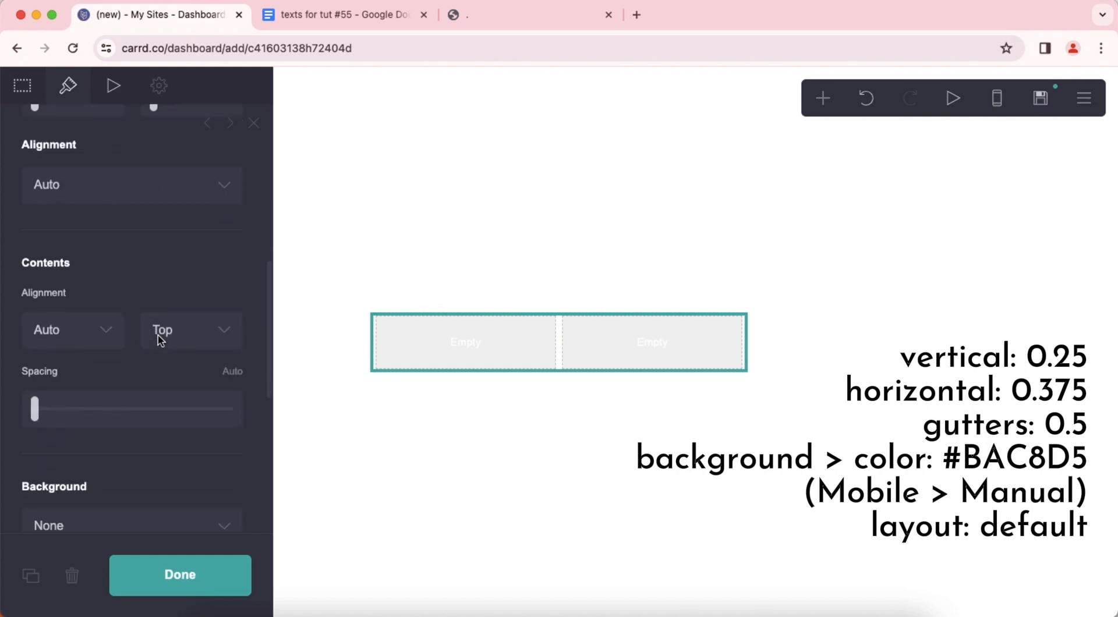
Give the two-column container a solid color background of #BAC8D5.
left_click(147, 322)
left_click(145, 336)
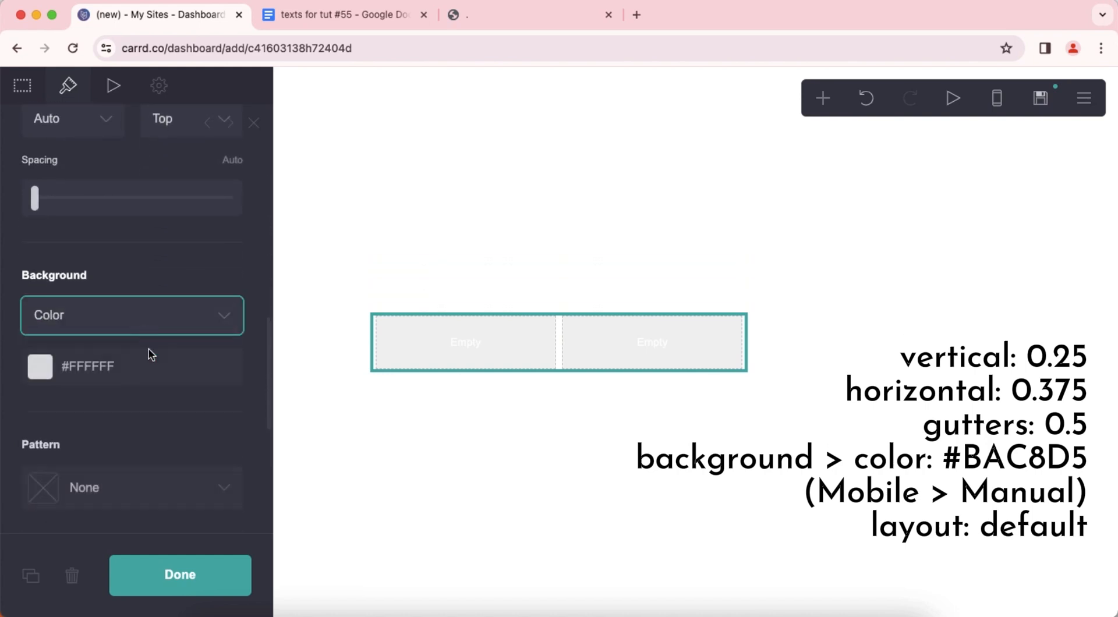
left_click(178, 369)
type("#BAC8D5")
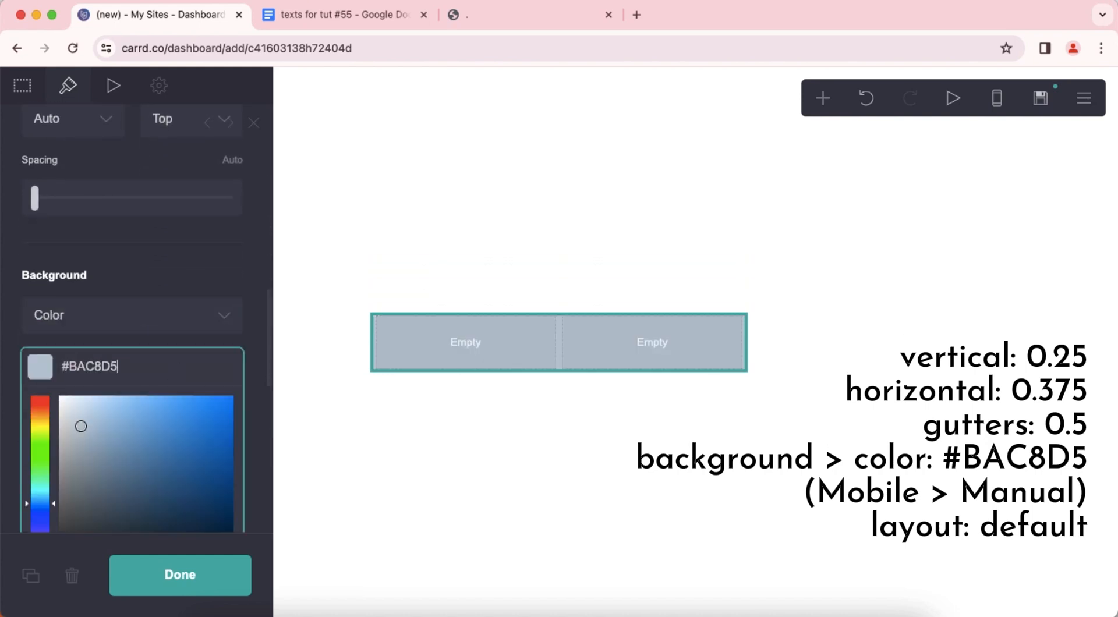
key("Return")
Switch the container's mobile settings to Manual with the Default layout, then return to the desktop view.
scroll(177, 372, "down", 5)
left_click(998, 98)
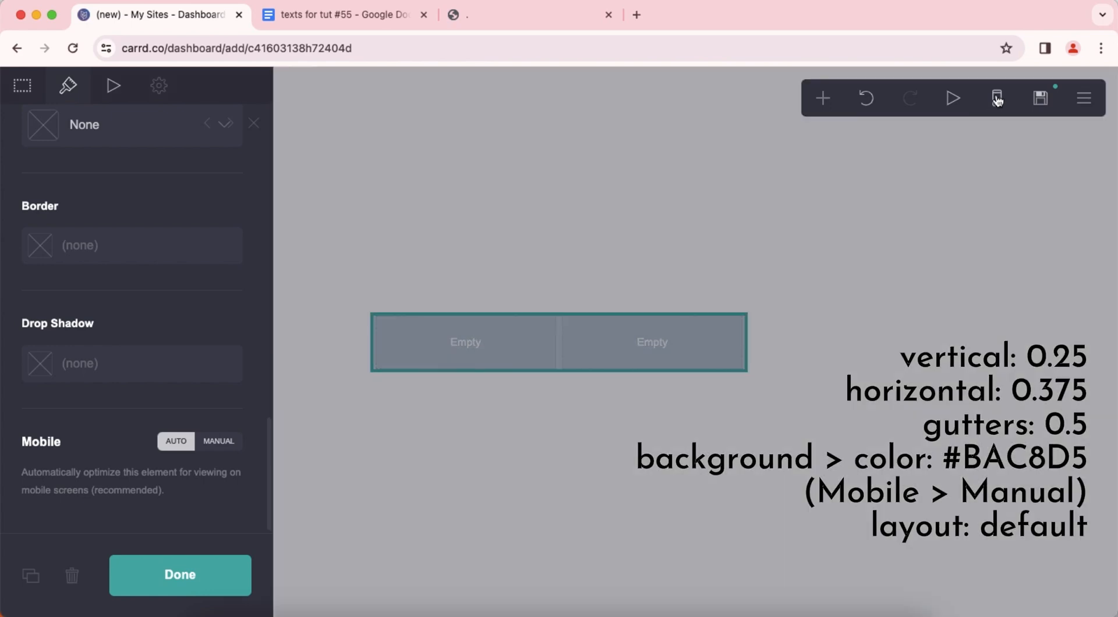
left_click(227, 445)
scroll(132, 302, "down", 4)
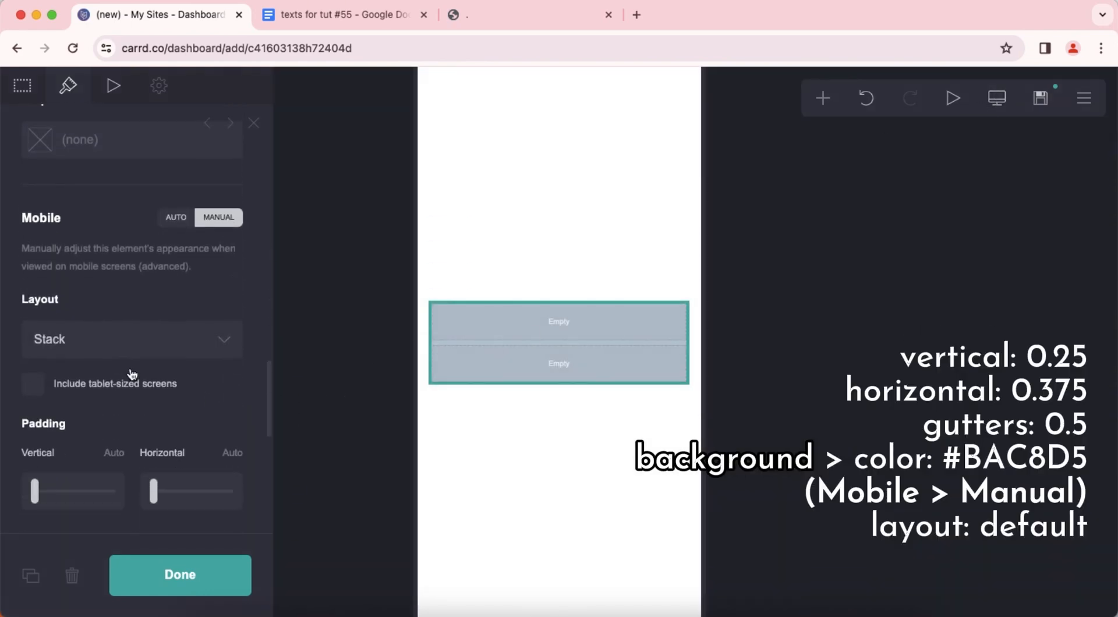
left_click(119, 335)
left_click(117, 317)
left_click(599, 457)
left_click(984, 161)
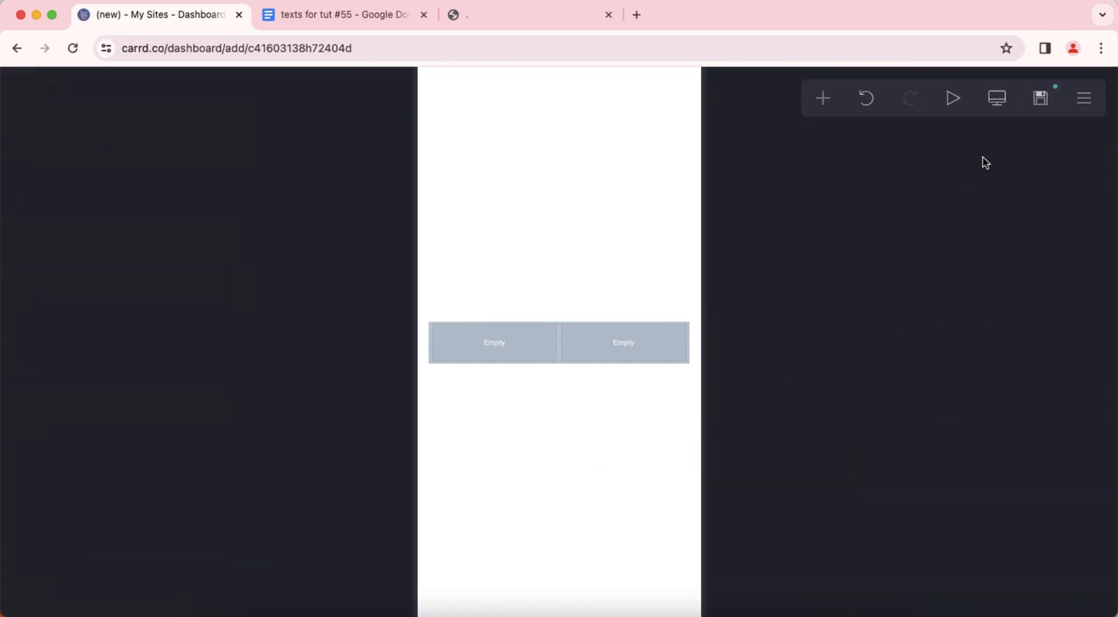
left_click(998, 107)
Add a text element in the left column containing "[Profile](#home) | [Rules](#one) | [Interests](#two)", copied from the Google Docs document.
left_click(823, 98)
left_click(644, 158)
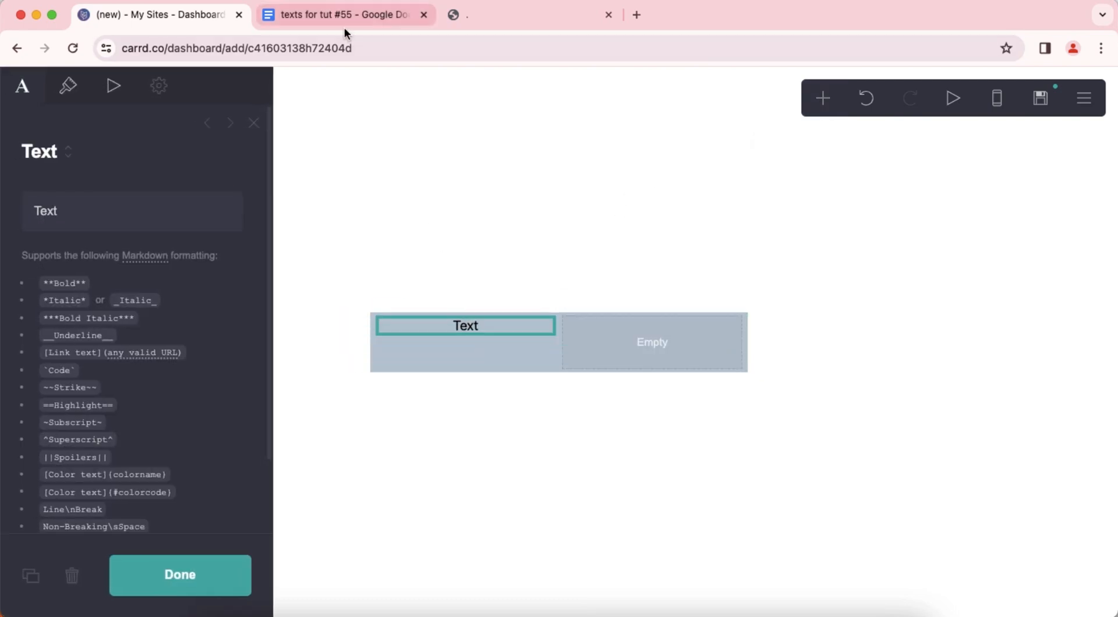
left_click(344, 25)
left_click_drag(390, 162, 764, 167)
right_click(662, 167)
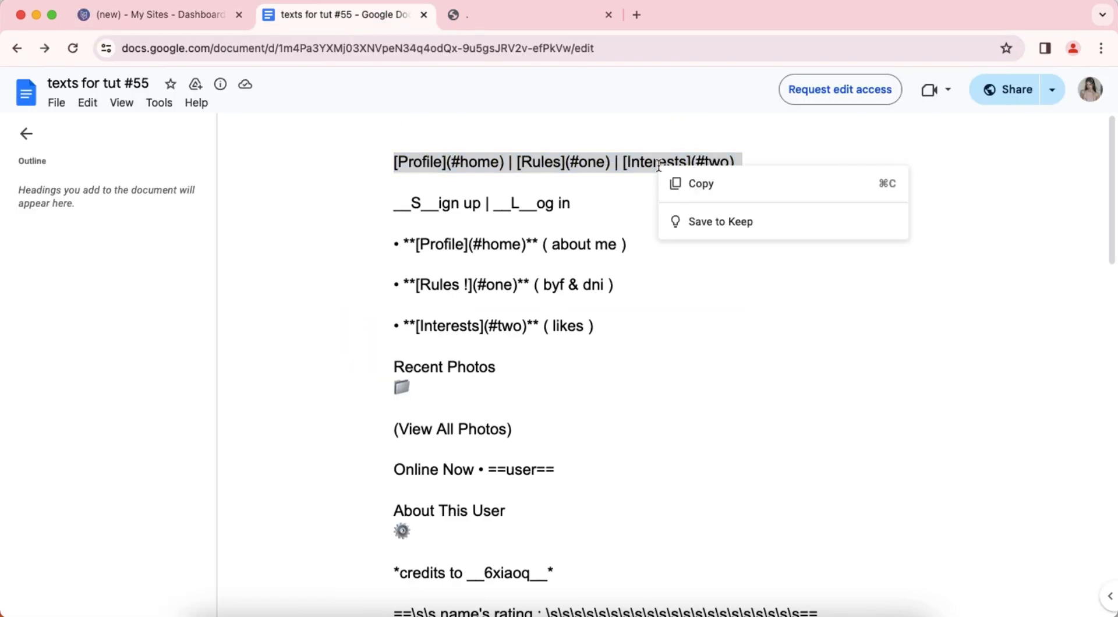
left_click(684, 187)
left_click(146, 15)
double_click(14, 210)
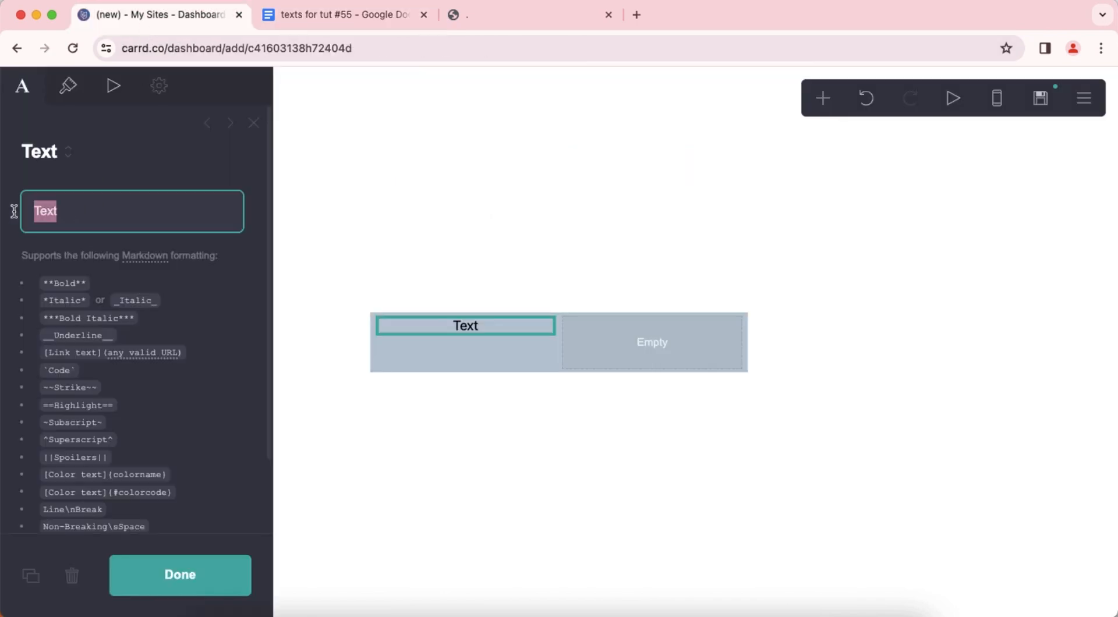
right_click(71, 210)
left_click(121, 347)
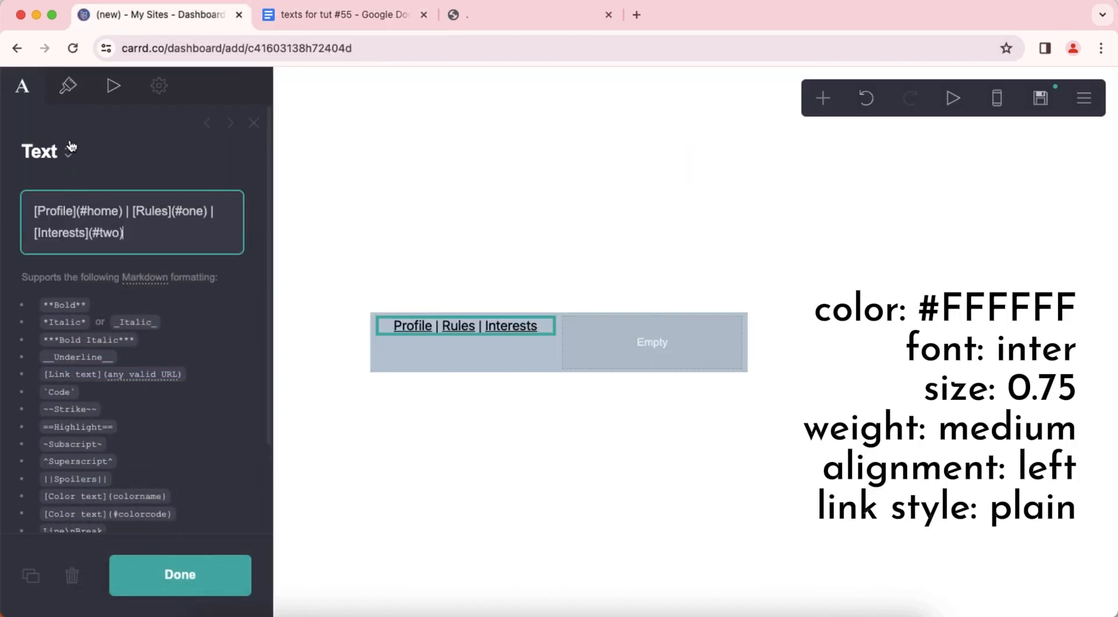
Set the navigation text's color to #FFFFFF.
left_click(67, 85)
left_click(134, 251)
left_click(62, 277)
left_click(68, 216)
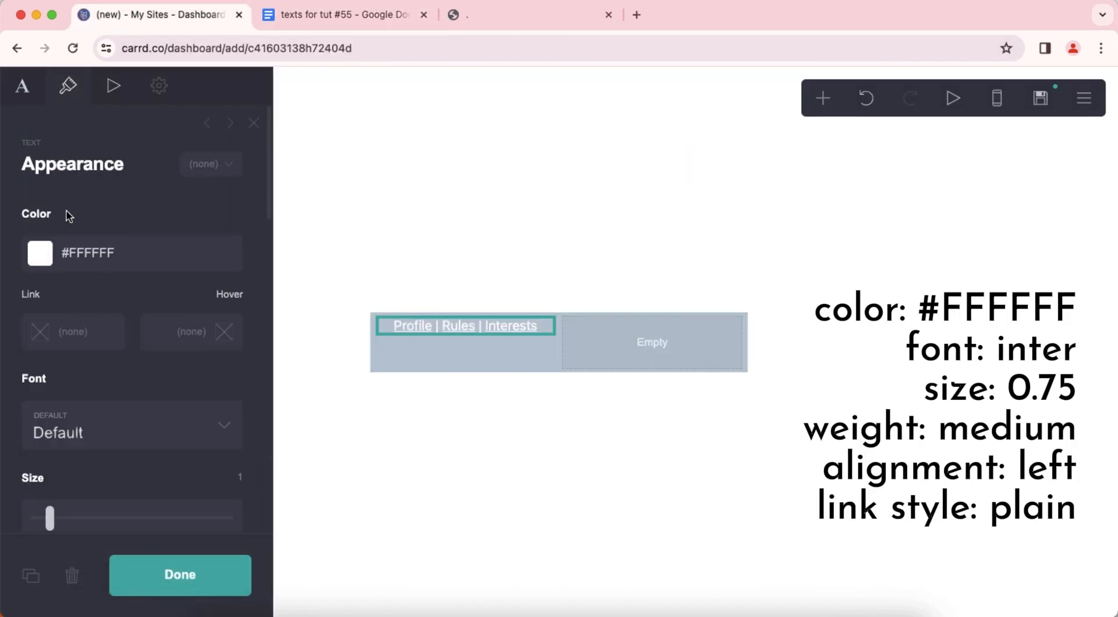
Set the navigation text's font to Inter and its size to 0.75.
left_click(160, 431)
scroll(157, 430, "down", 5)
left_click(194, 386)
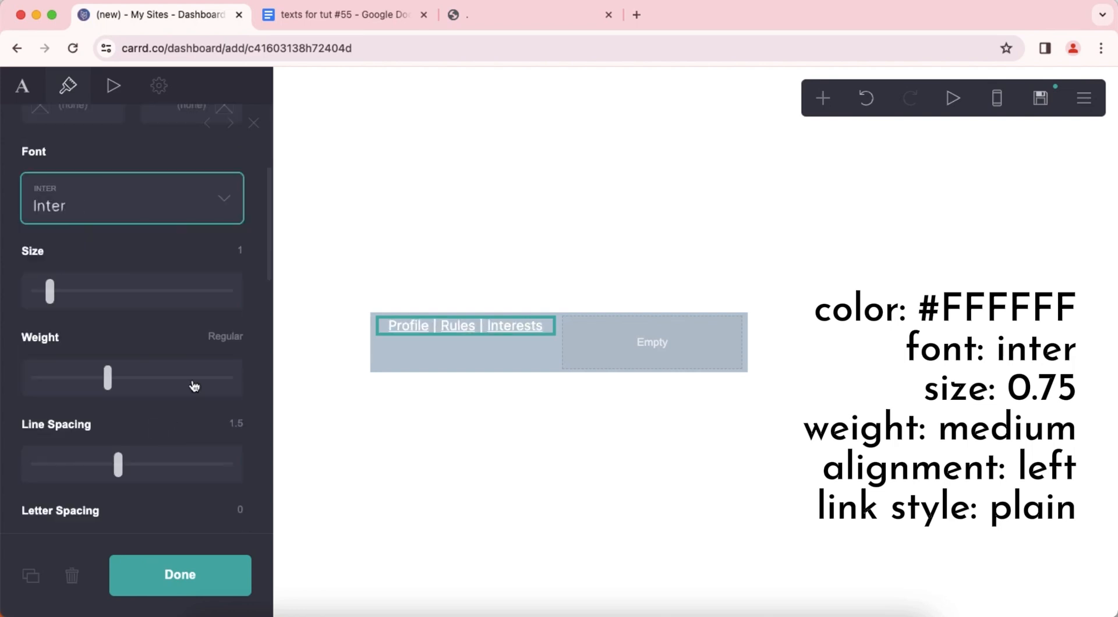
left_click(242, 260)
type("0.75")
key("Return")
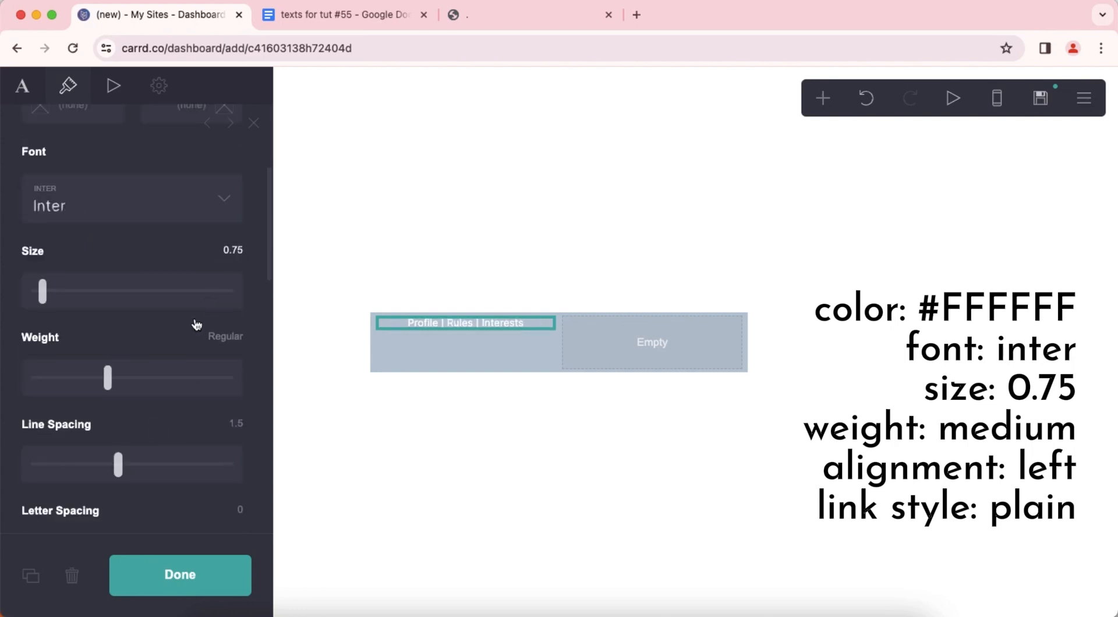
Give the navigation text Medium weight, Left alignment and the Plain link style.
scroll(158, 335, "down", 10)
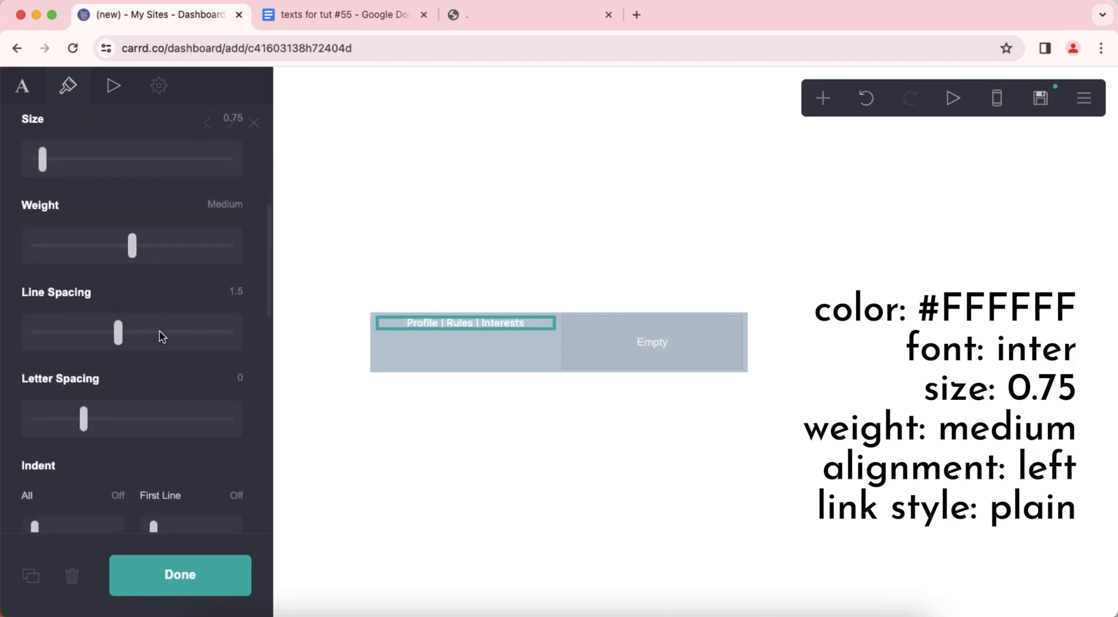
left_click(117, 268)
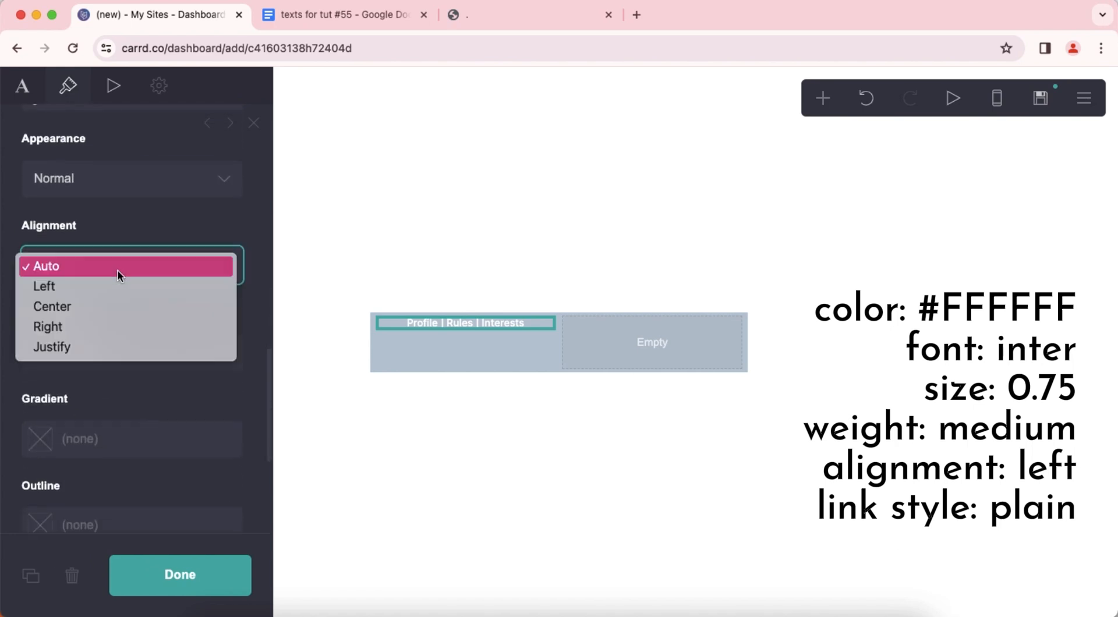
left_click(125, 282)
left_click(134, 352)
left_click(128, 373)
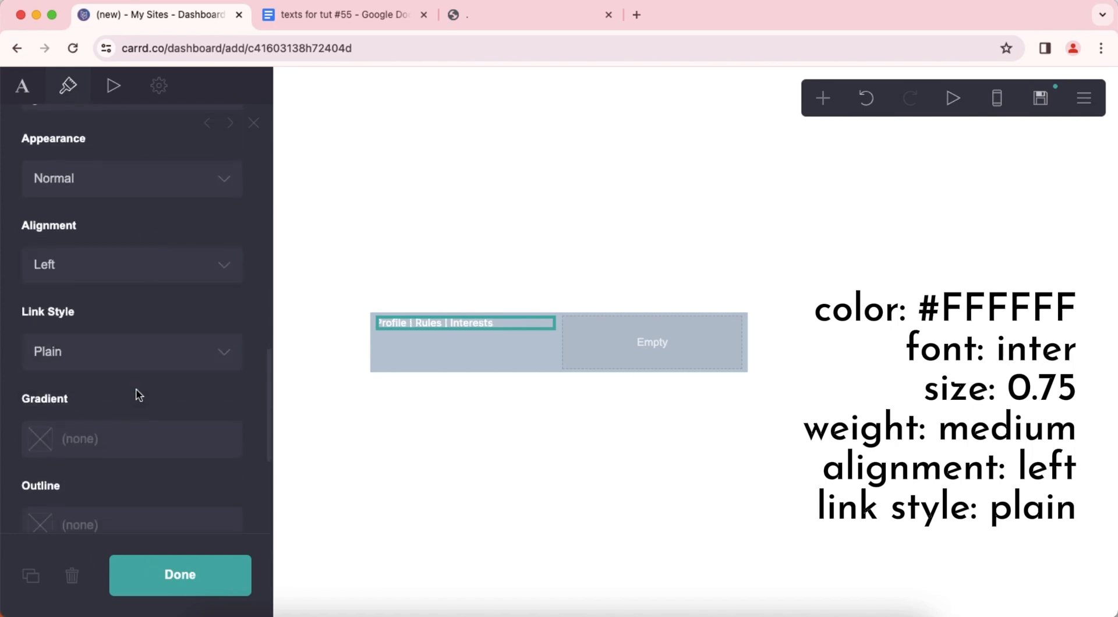
scroll(157, 395, "down", 5)
left_click(541, 460)
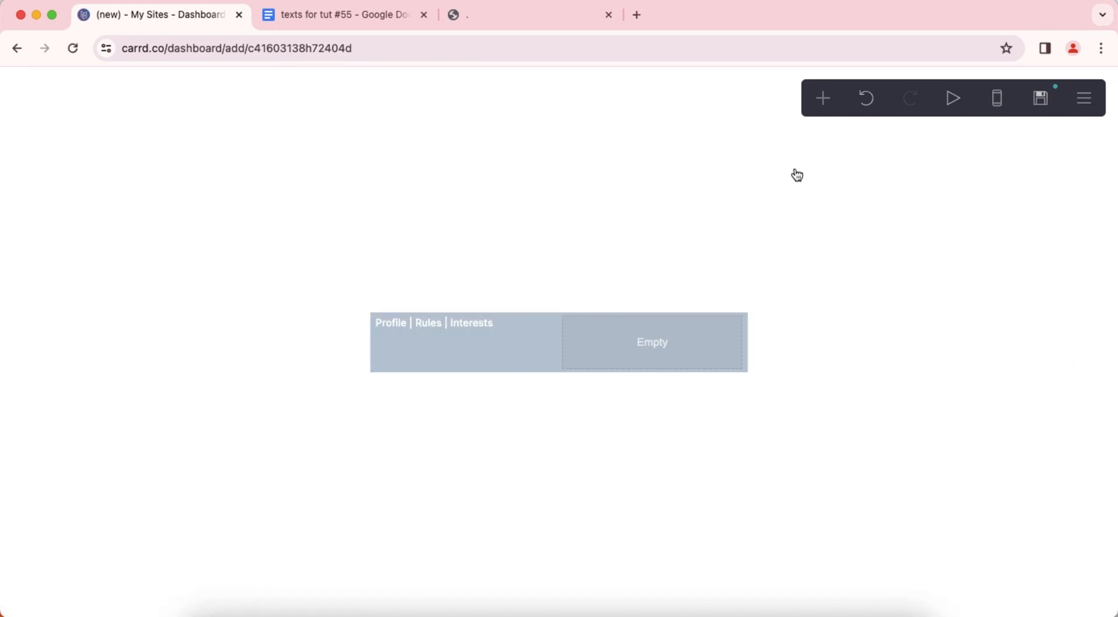
Add a second text element and move it into the empty right column of the header bar.
left_click(823, 99)
left_click(670, 158)
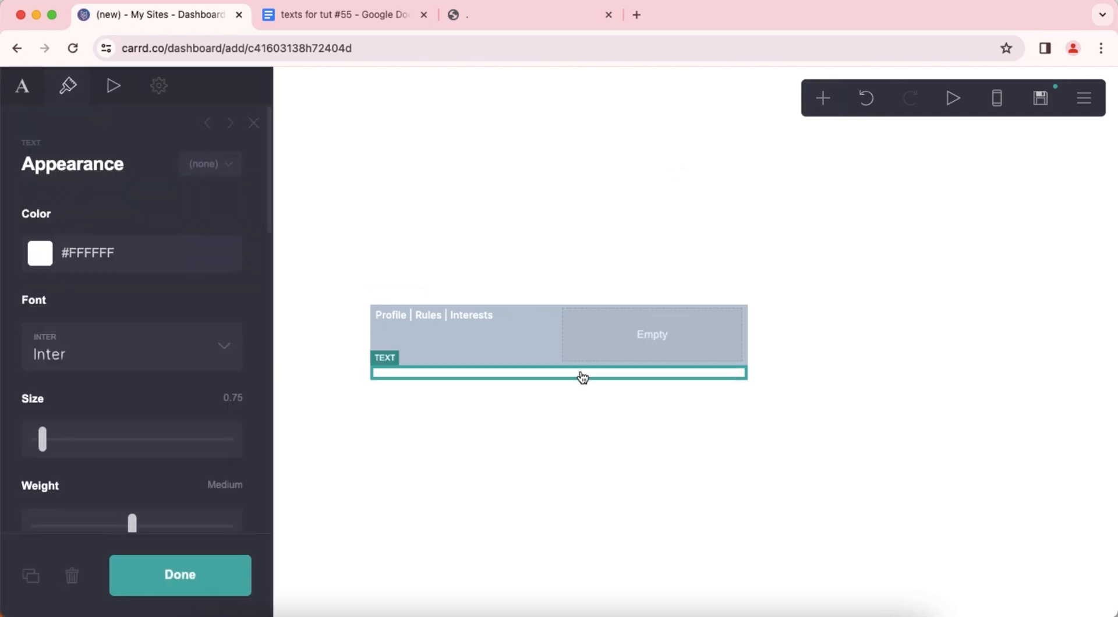
left_click_drag(582, 373, 644, 348)
Replace the new element's placeholder text with "__S__ign up | __L__og in", copied from the Google Docs document.
left_click(26, 93)
left_click(328, 16)
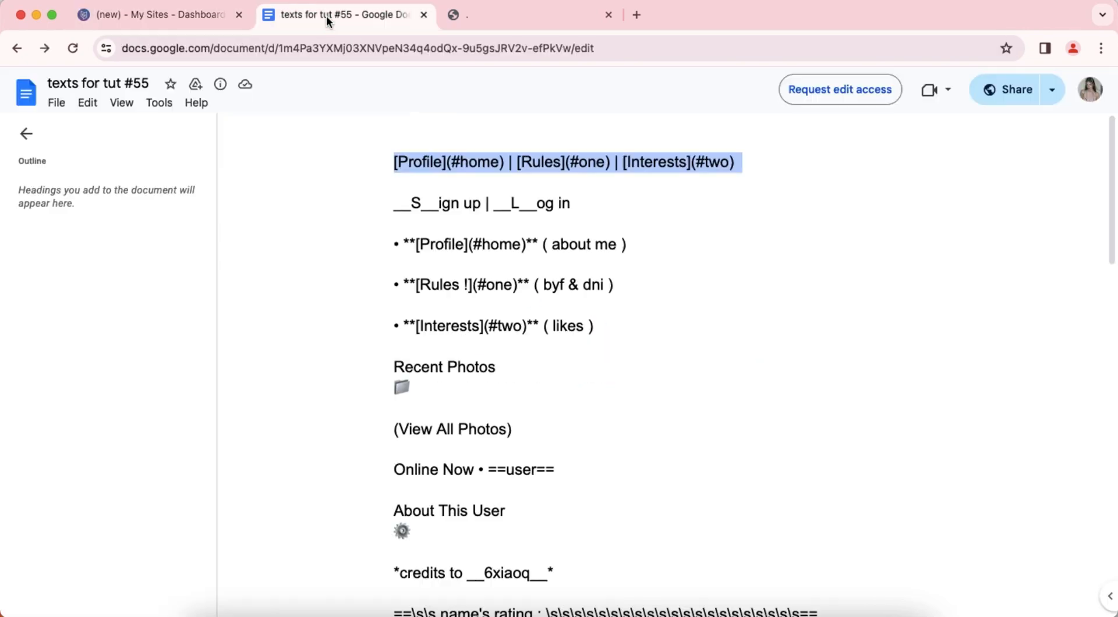
left_click_drag(395, 207, 573, 204)
right_click(573, 203)
left_click(583, 220)
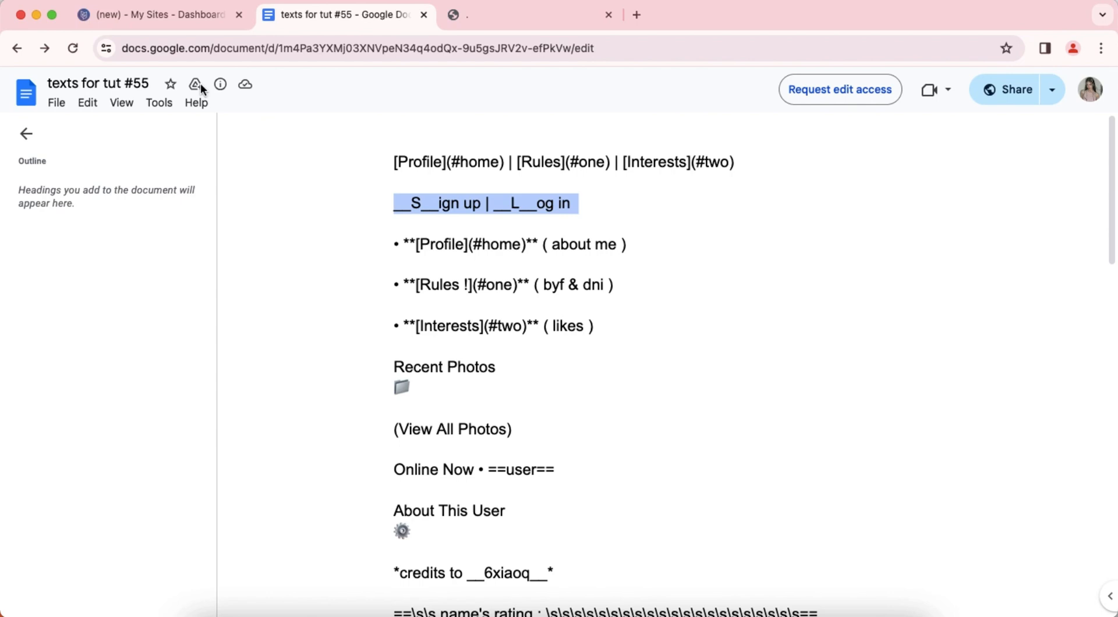
left_click(138, 15)
right_click(79, 211)
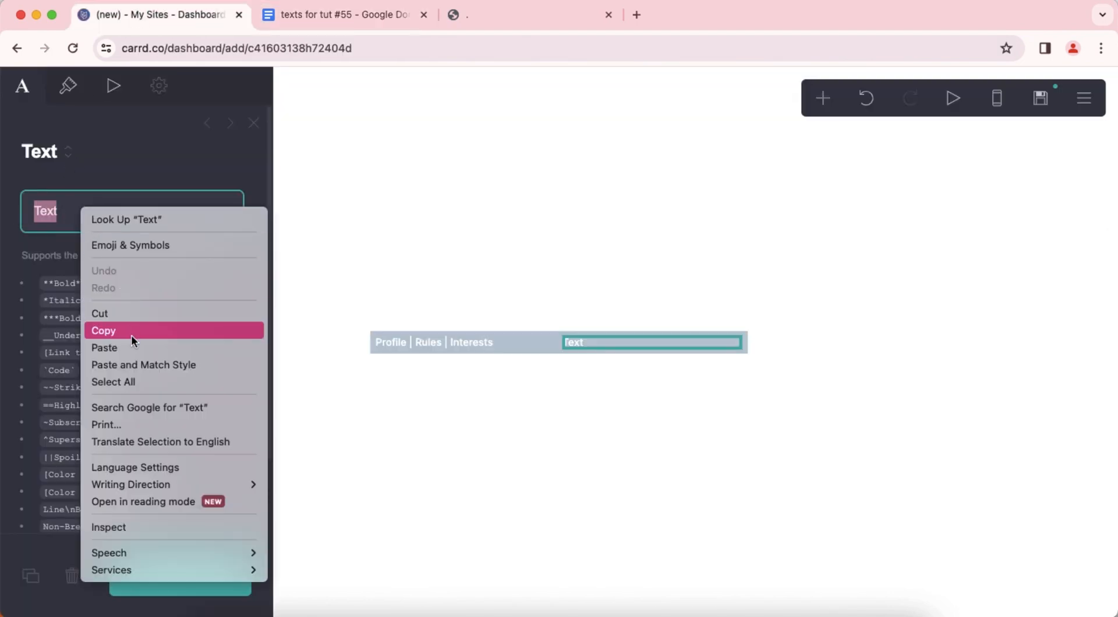
left_click(152, 345)
Set the sign-up text's alignment to Right and check the header bar in the mobile view.
left_click(68, 87)
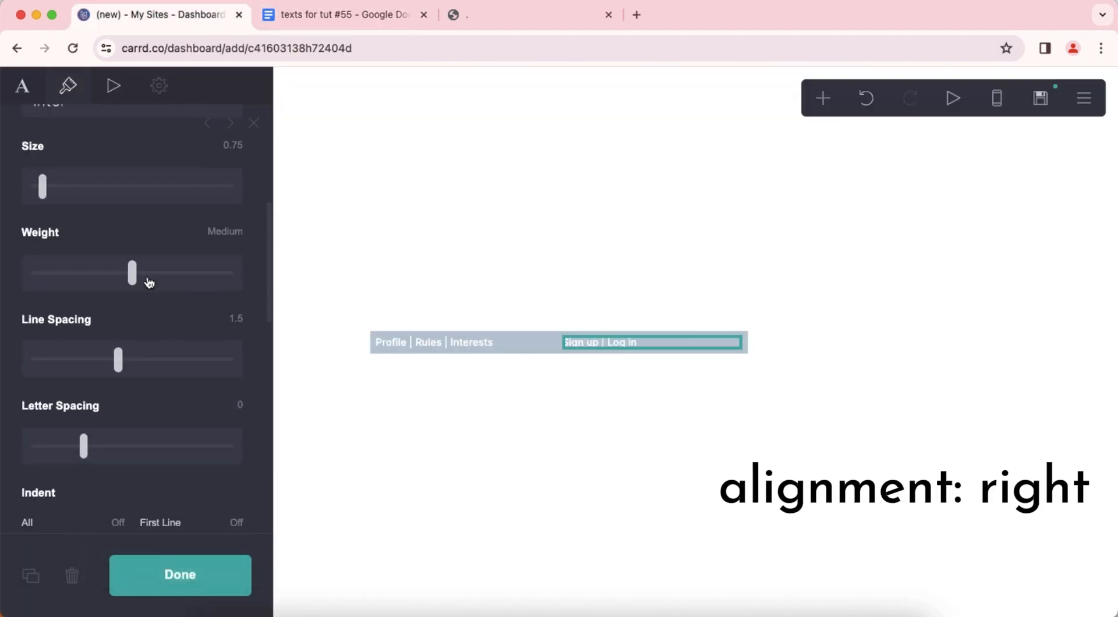
scroll(148, 274, "down", 8)
left_click(114, 329)
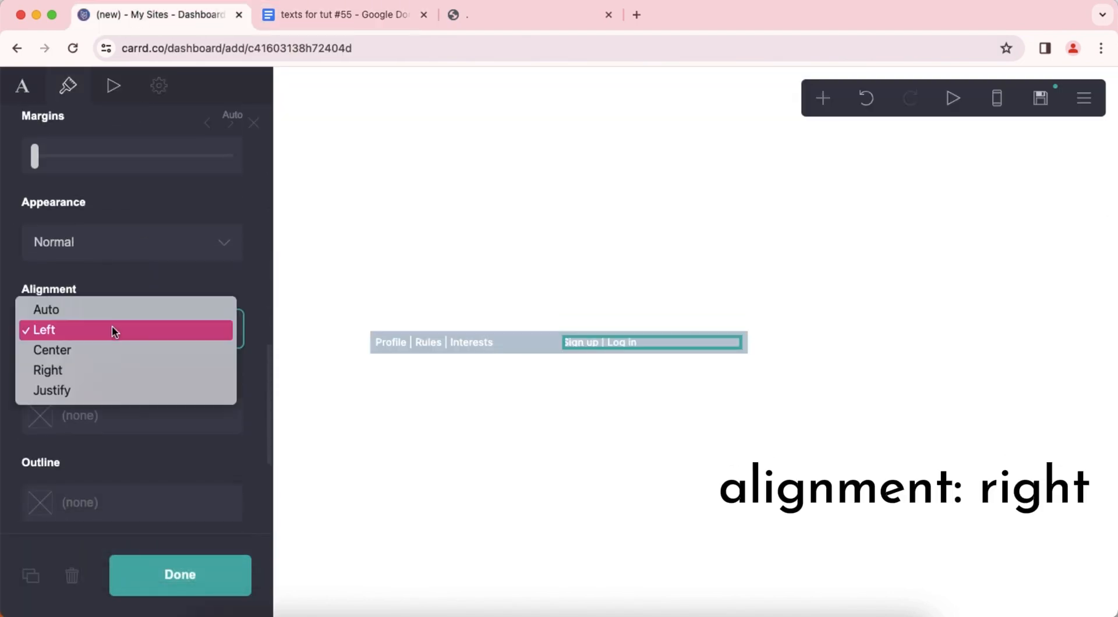
left_click(113, 370)
left_click(550, 437)
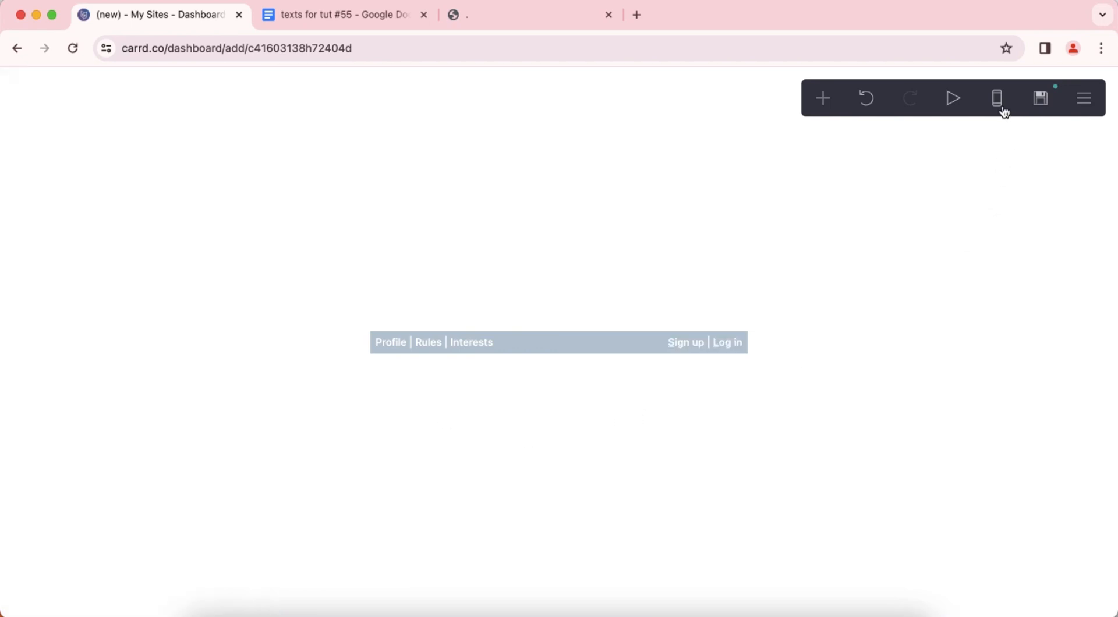
left_click(1001, 110)
left_click(1001, 110)
Add a container below the header bar and set its type to Columns.
left_click(823, 98)
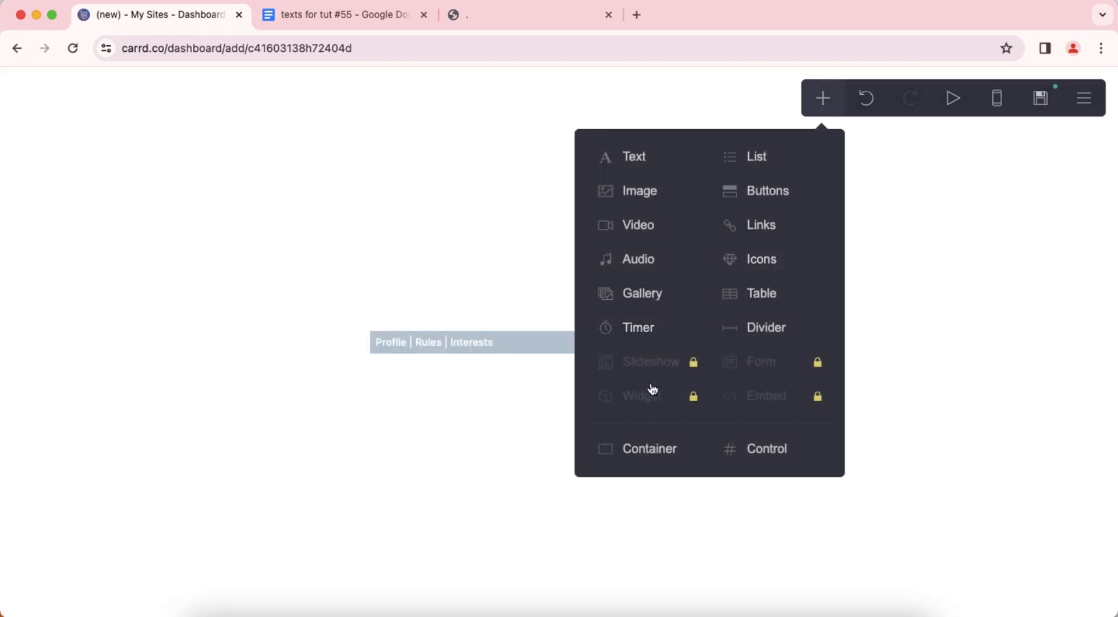
left_click(635, 445)
left_click(32, 102)
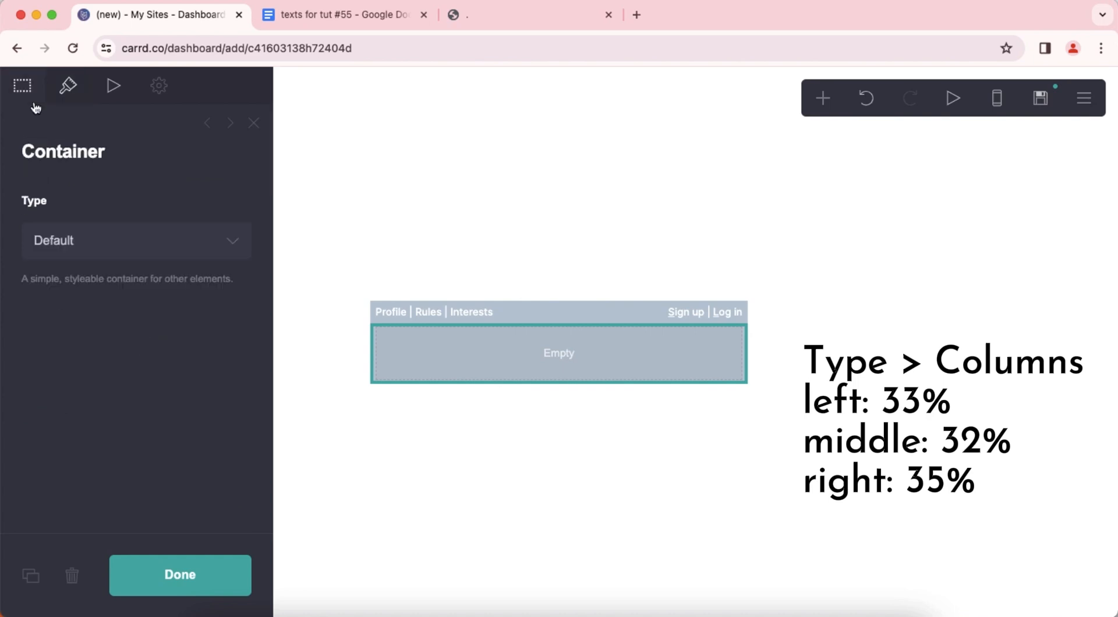
left_click(101, 243)
left_click(102, 261)
Set the new container's middle column width to 32% and its right column width to 35%.
left_click(109, 461)
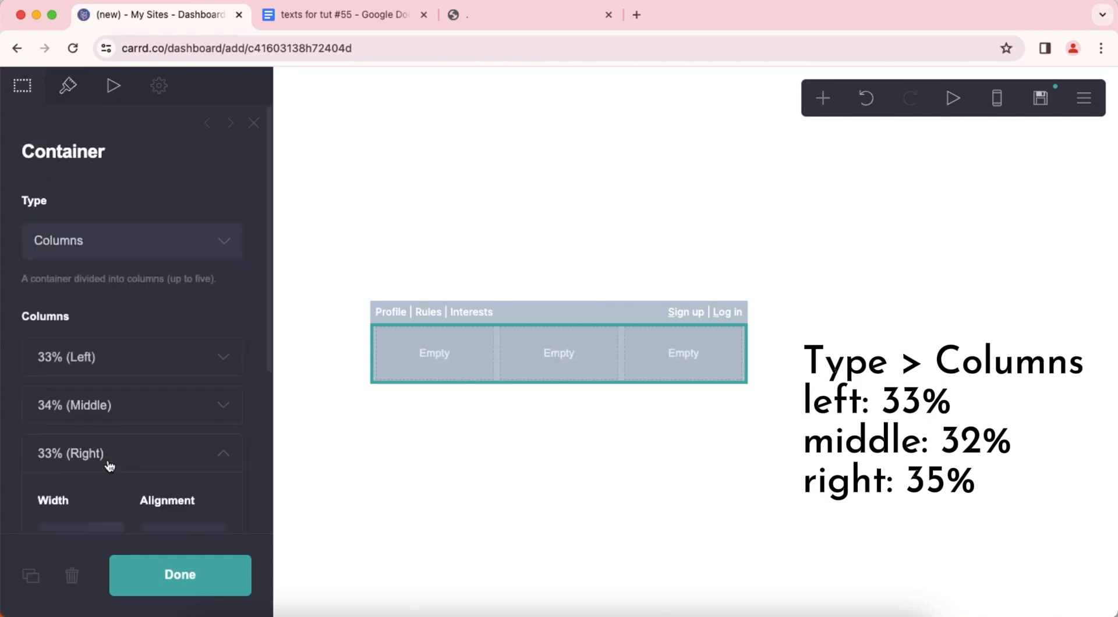
left_click(115, 420)
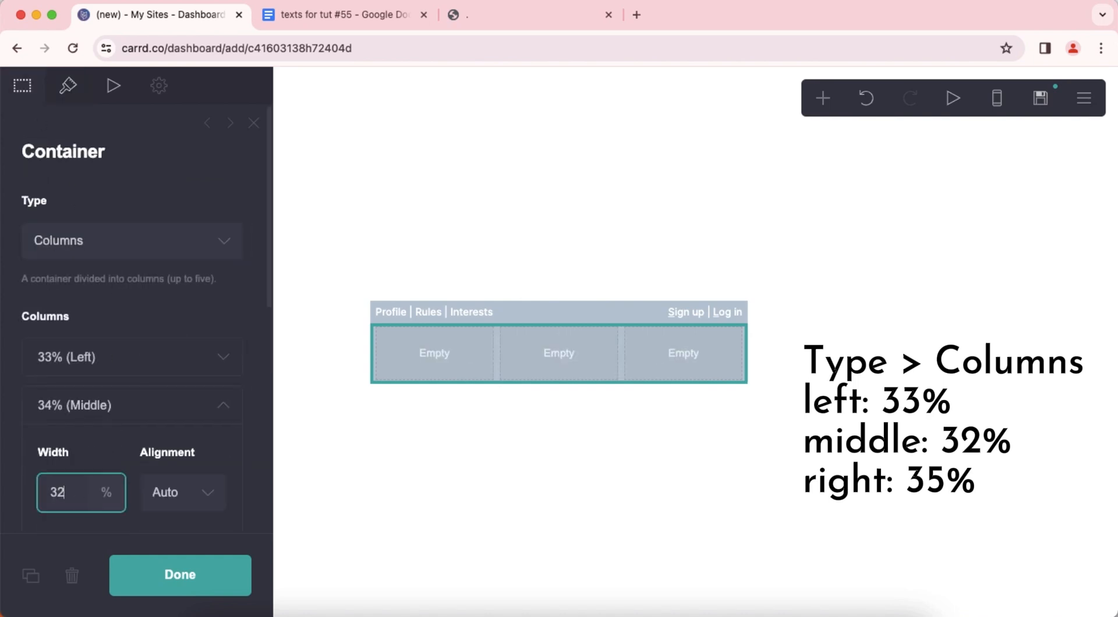
left_click(105, 411)
left_click(104, 454)
scroll(72, 474, "down", 2)
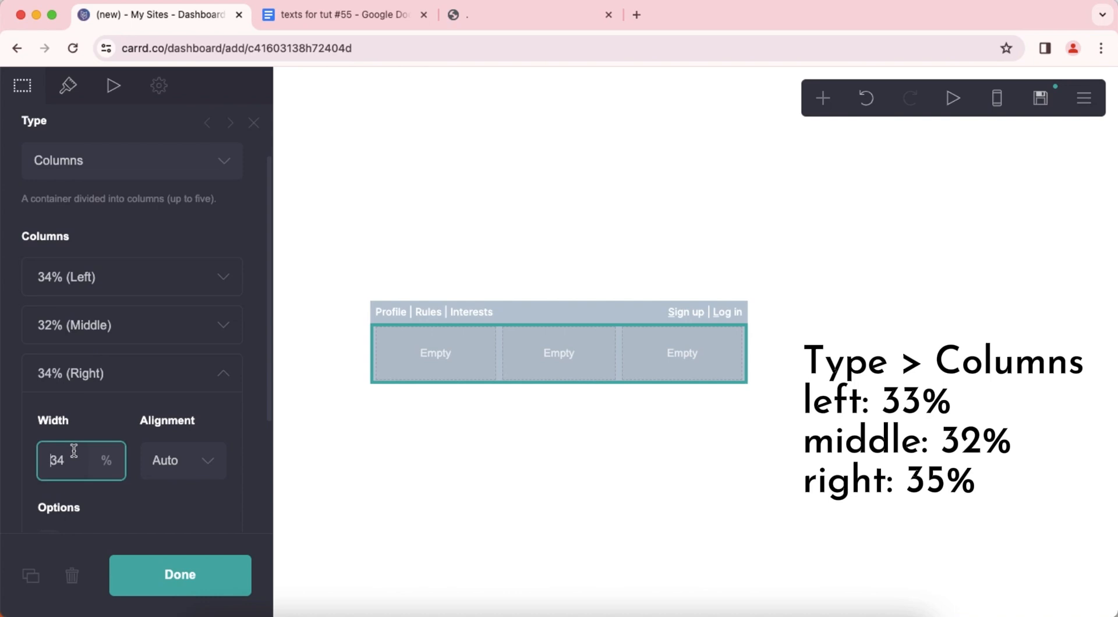
left_click(117, 378)
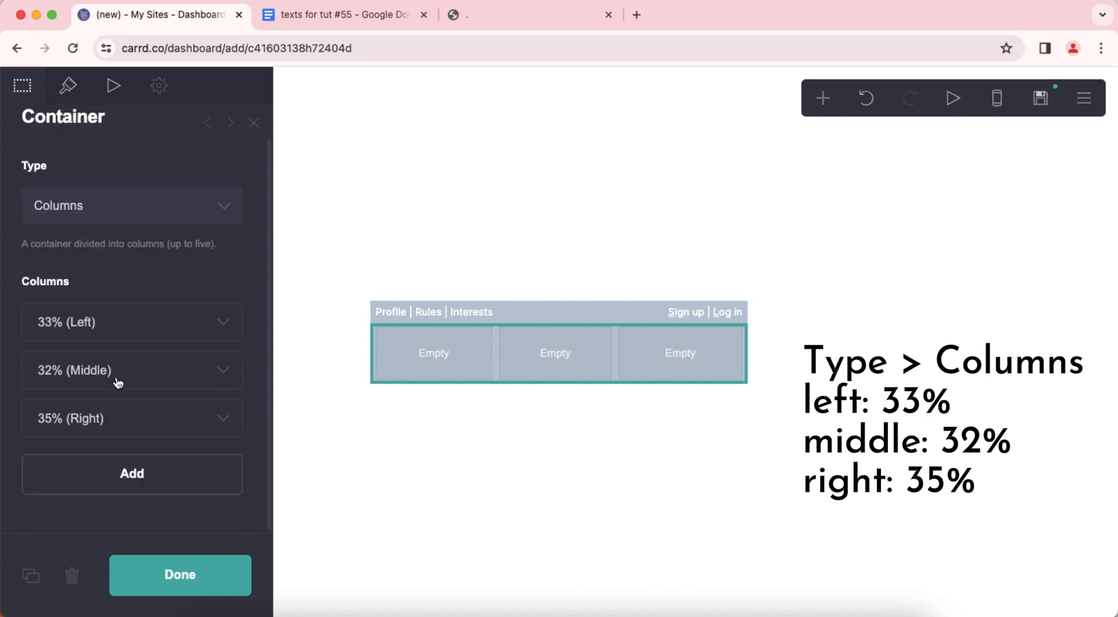
Set the three-column container's horizontal padding to 0.25, gutters to 0.375 and background color to #FFFFFF.
left_click(69, 87)
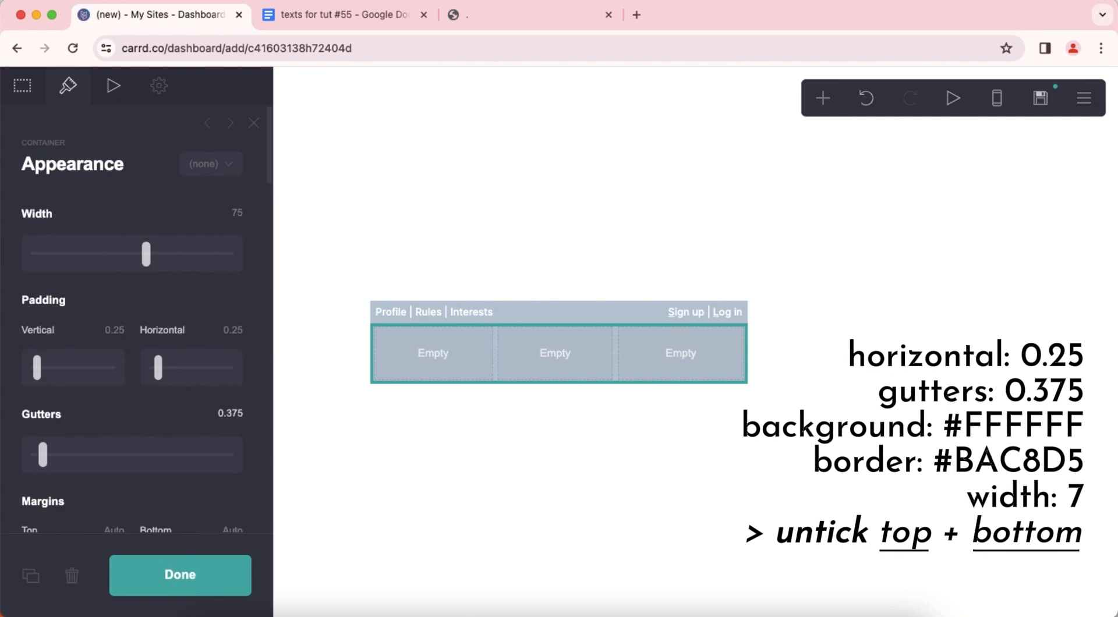
scroll(155, 343, "down", 10)
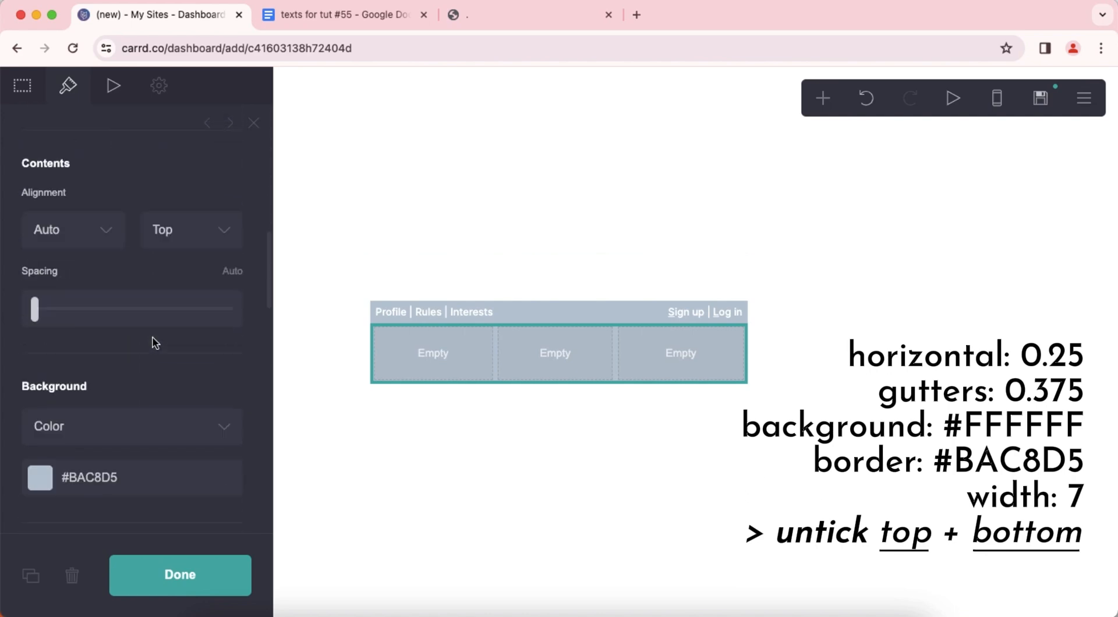
scroll(155, 343, "down", 3)
left_click(156, 331)
left_click_drag(70, 365, 21, 334)
left_click(110, 232)
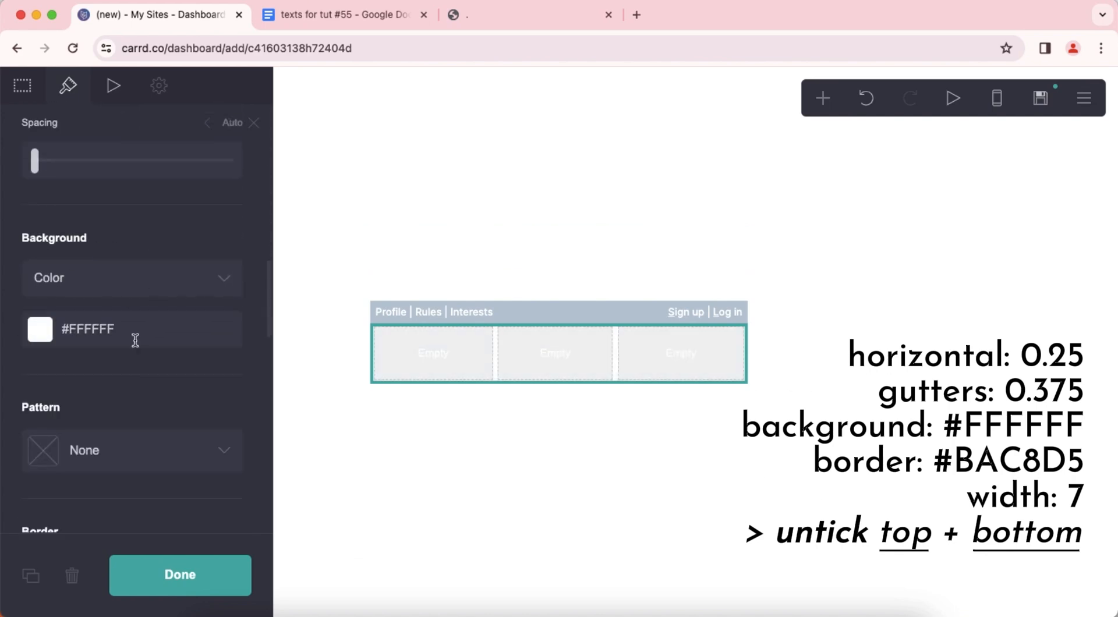
Give the three-column container a #BAC8D5 border with a width of 7.
scroll(138, 355, "down", 5)
left_click(142, 373)
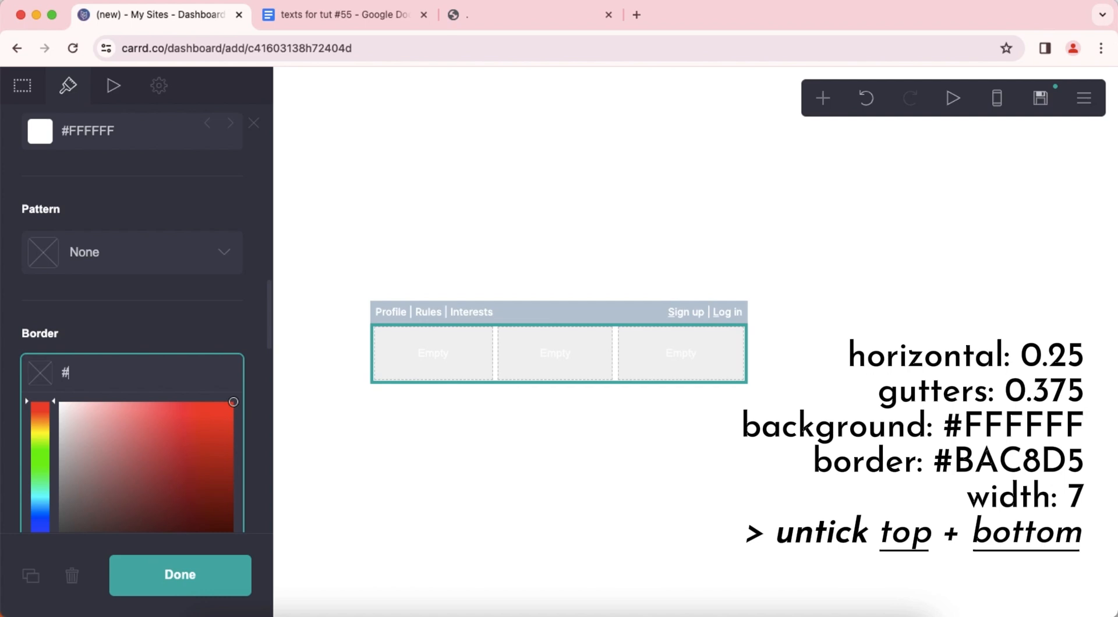
type("#BAC8D5")
key("Return")
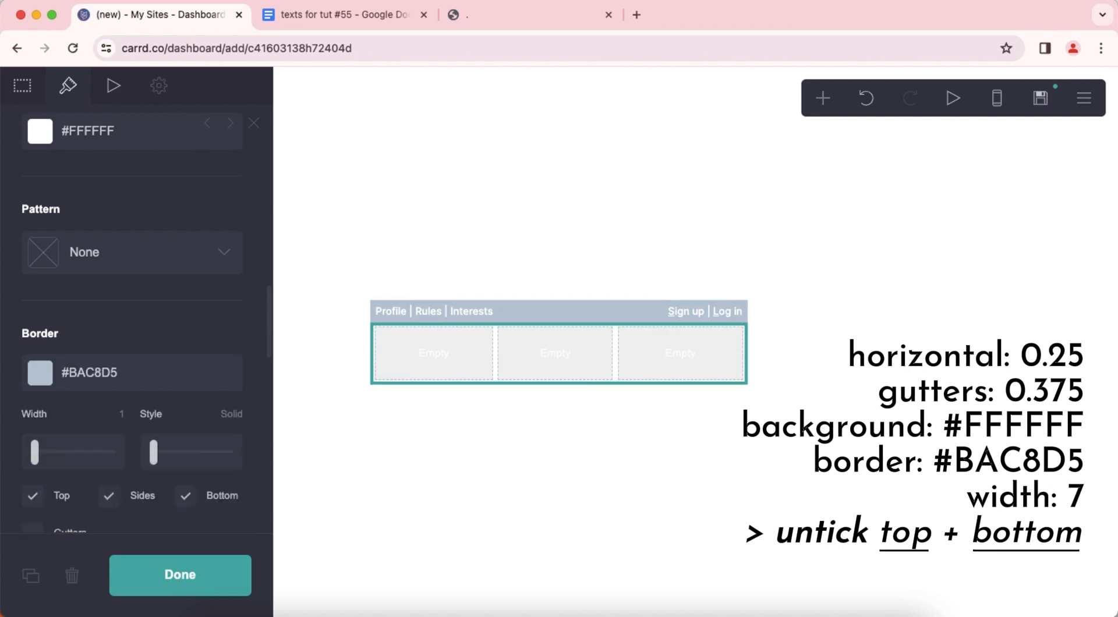
scroll(123, 333, "down", 3)
type("7")
key("Return")
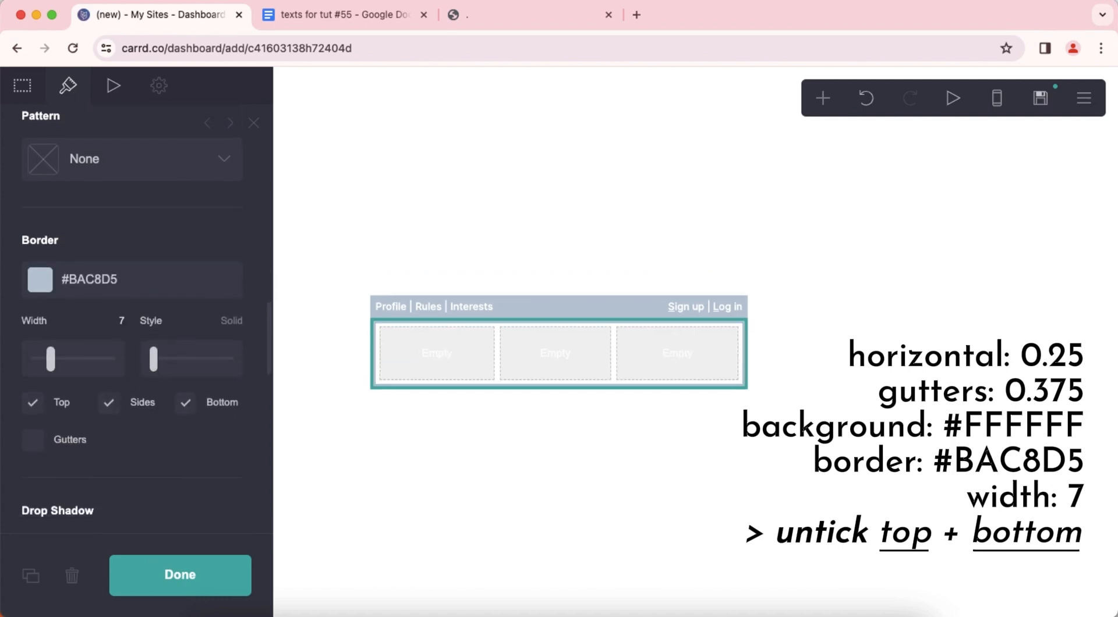
Remove the top and bottom borders from the three-column container, keeping only the sides.
left_click(56, 407)
left_click(211, 406)
scroll(193, 440, "down", 5)
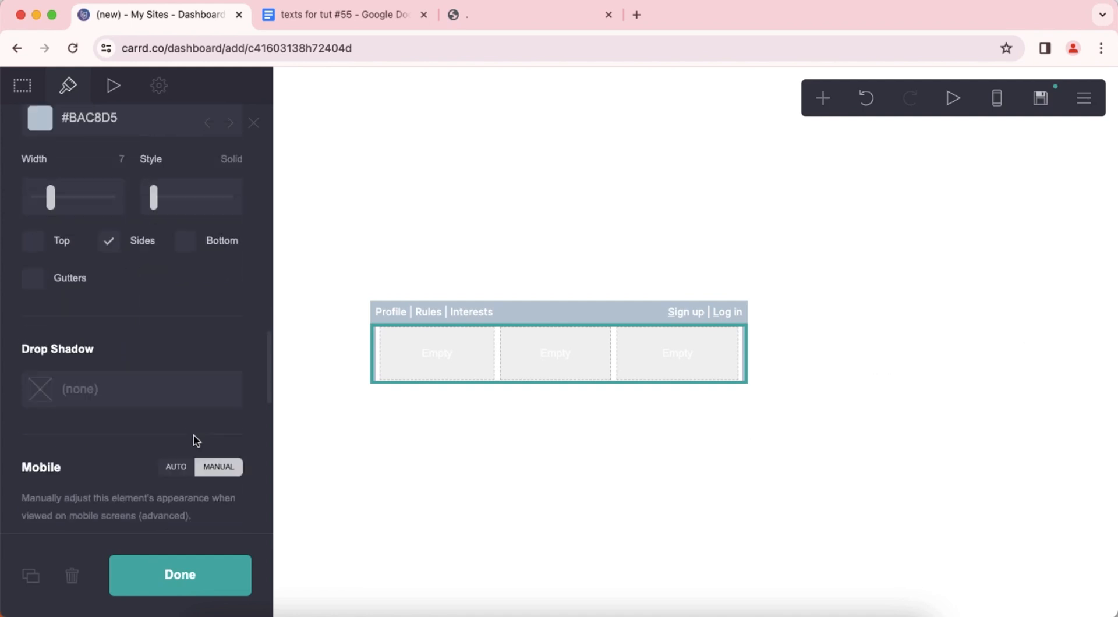
left_click(567, 468)
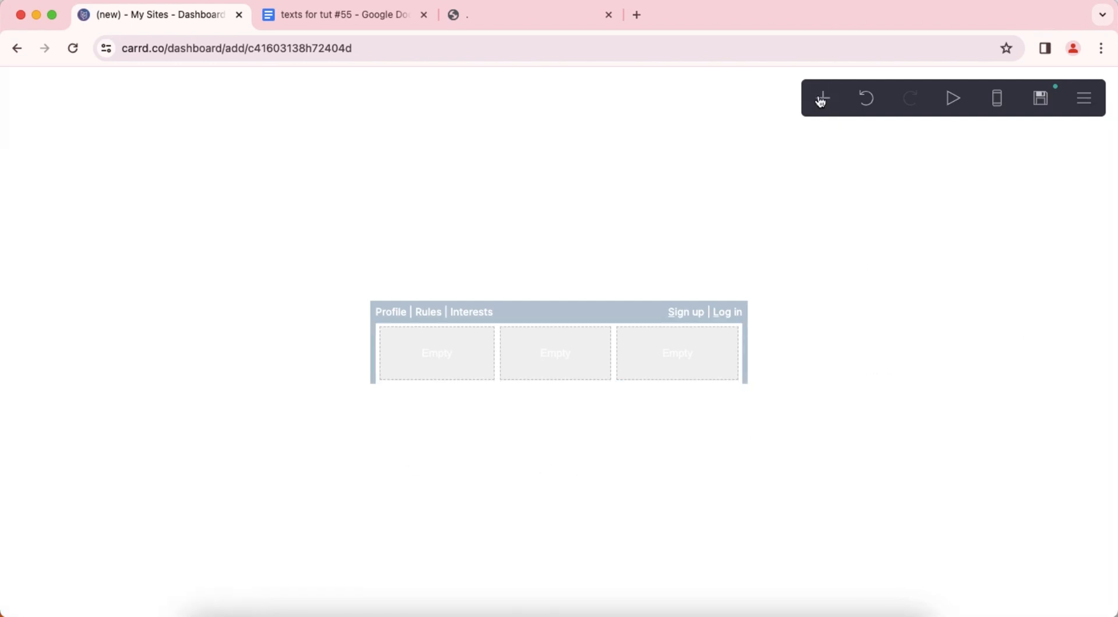
Add a table inside the container's left column and clear its headings.
left_click(822, 99)
left_click(768, 307)
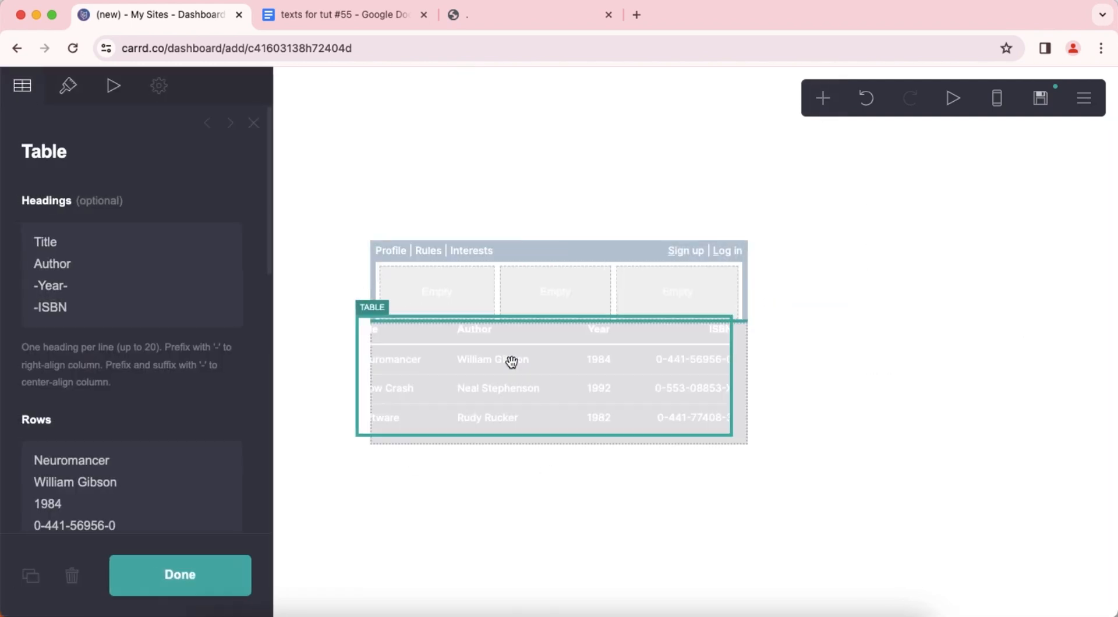
left_click_drag(512, 359, 453, 306)
key("super+a")
key("BackSpace")
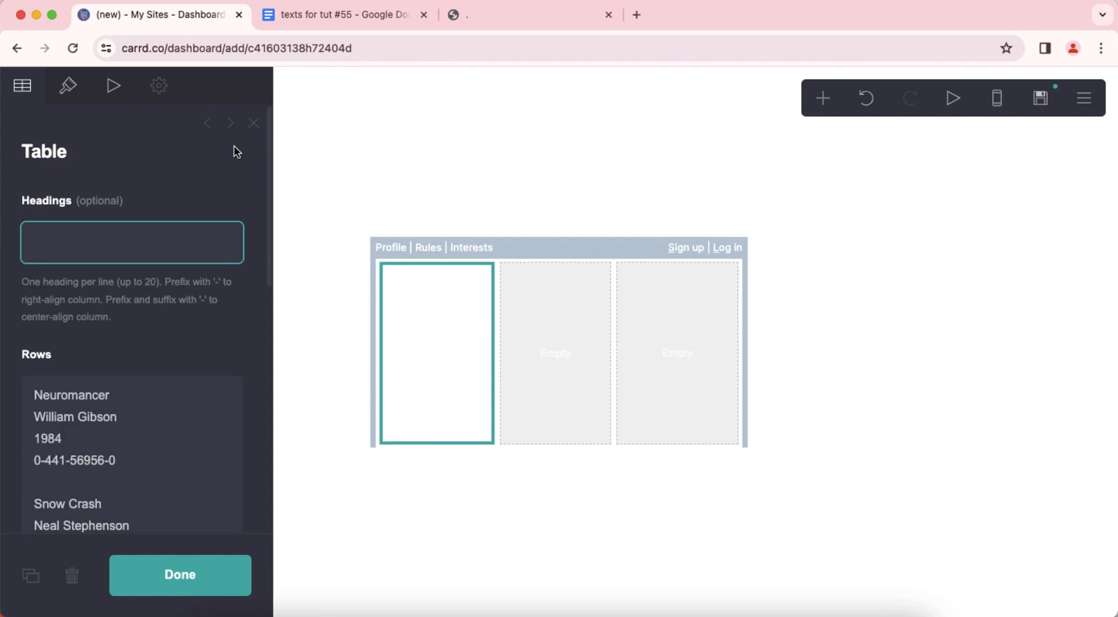
Replace the table's rows with the bulleted Profile, Rules ! and Interests lines copied from the "texts for tut #55" Google Docs document.
left_click(317, 17)
left_click_drag(394, 246, 612, 325)
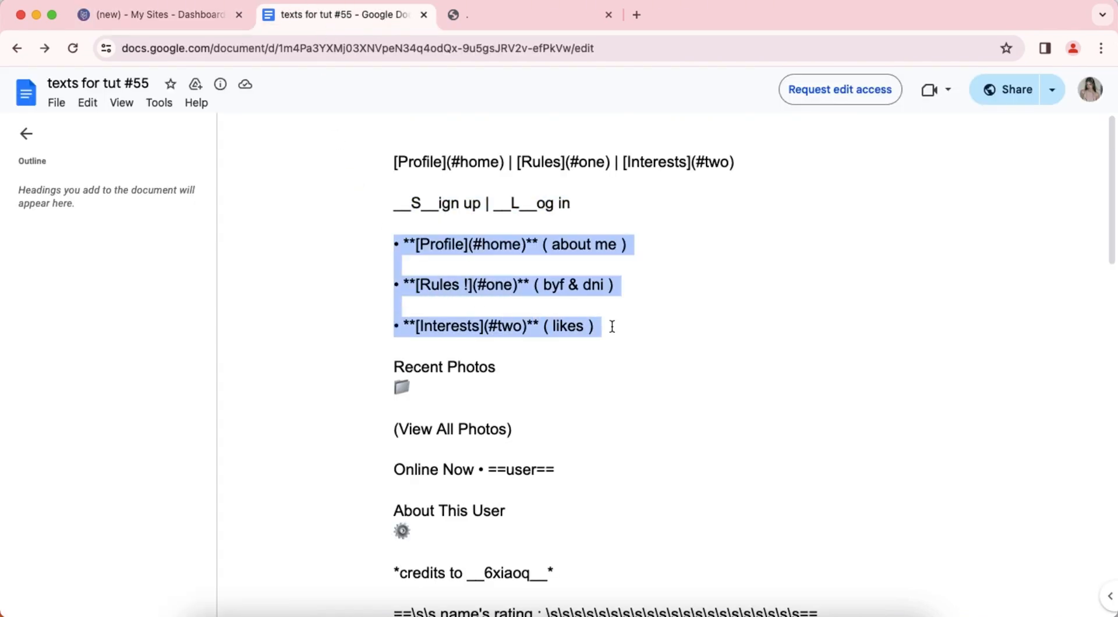
right_click(612, 309)
left_click(653, 324)
left_click(198, 16)
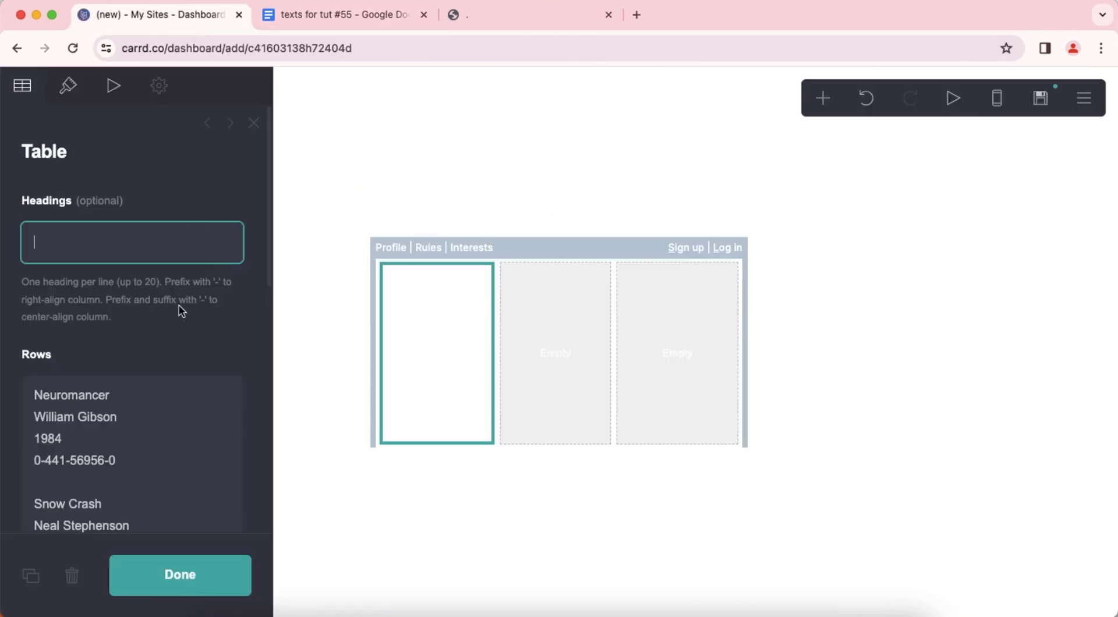
right_click(149, 397)
left_click(197, 473)
right_click(183, 411)
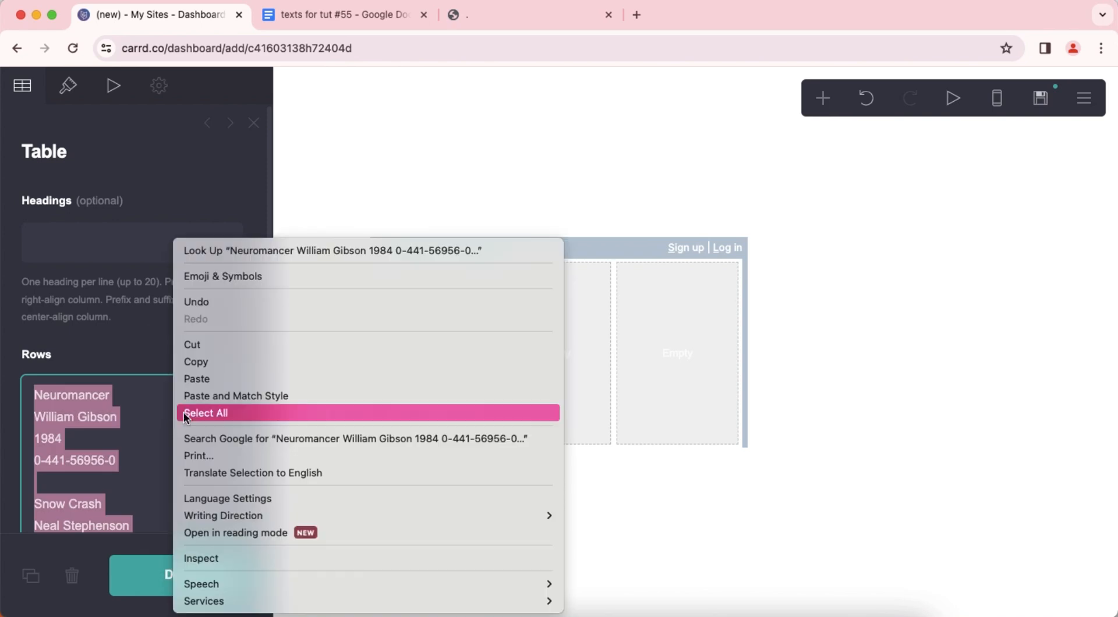
left_click(187, 392)
Set the links table's border color to #BAC8D5 and its padding to 0.125.
left_click(83, 93)
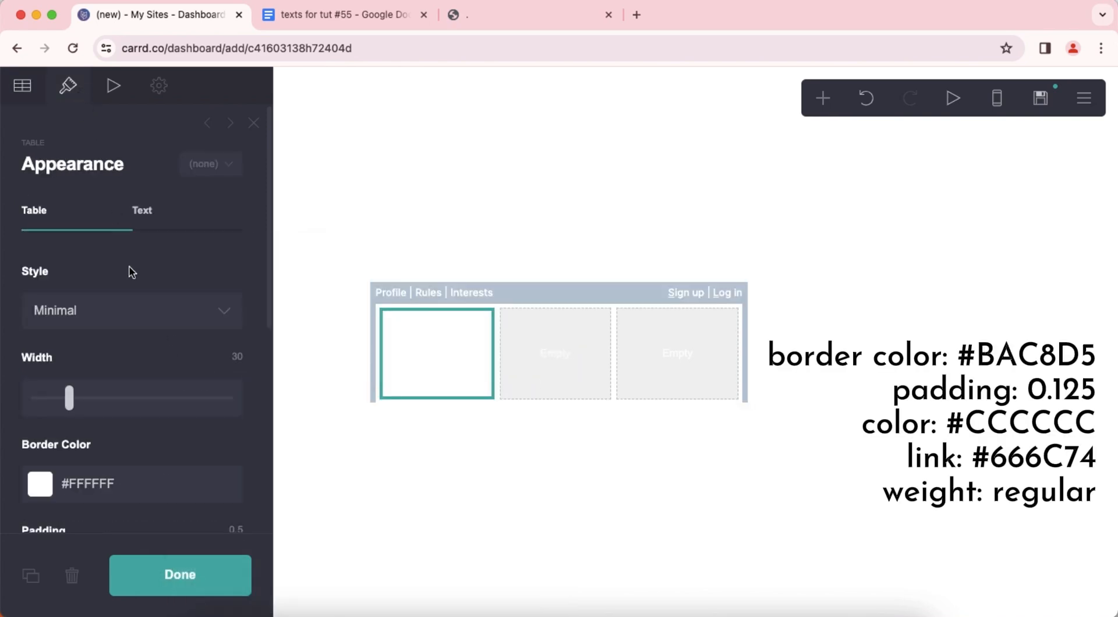
scroll(131, 283, "down", 3)
left_click(186, 379)
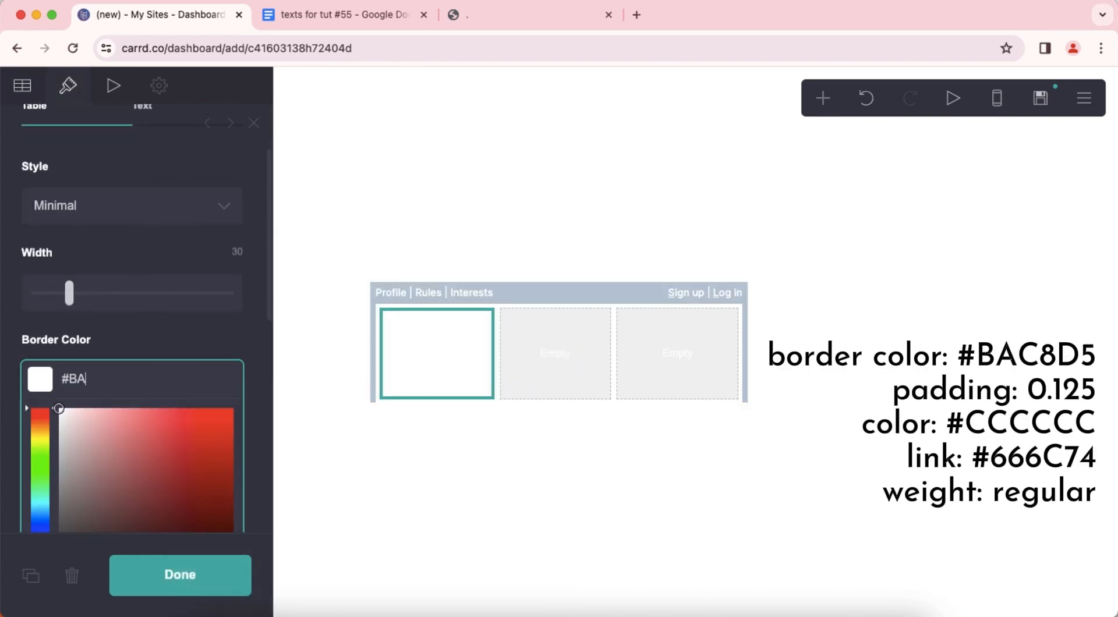
type("#BAC8D5")
key("Return")
left_click(238, 428)
type(".")
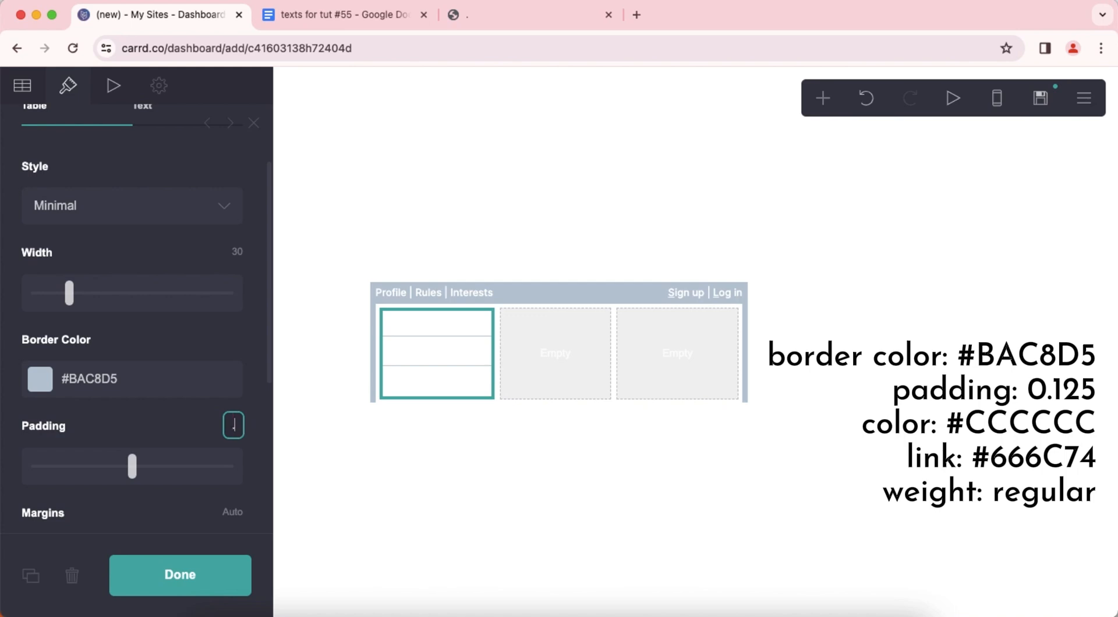
type("125")
key("Return")
scroll(116, 389, "down", 2)
scroll(128, 384, "up", 6)
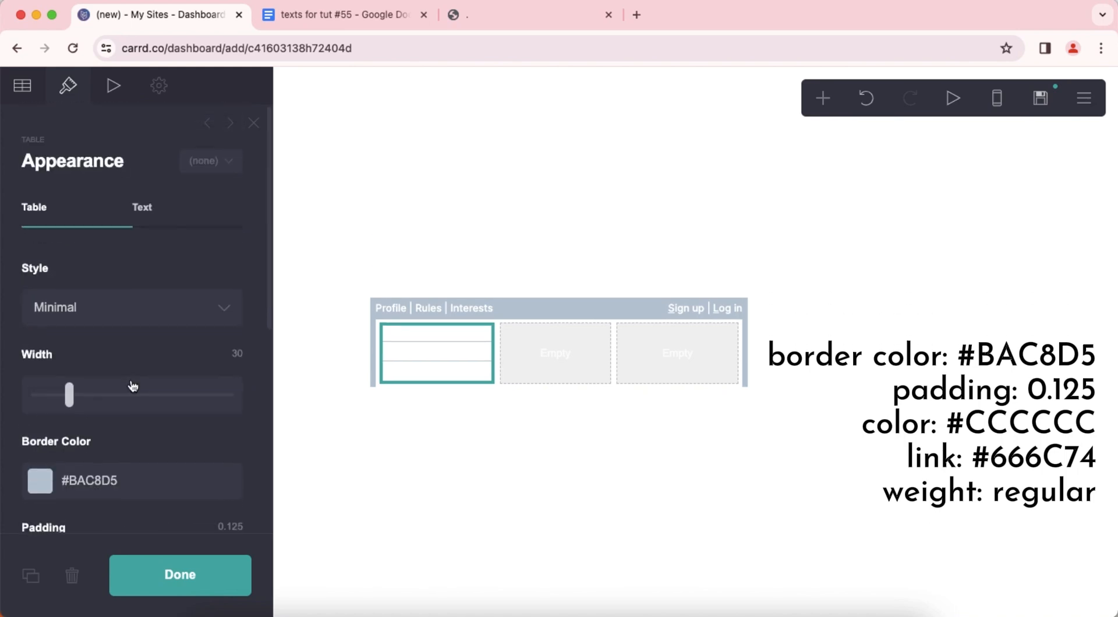
Set the links table's text color to #CCCCCC and its link color to #666C74.
left_click(175, 228)
left_click(169, 319)
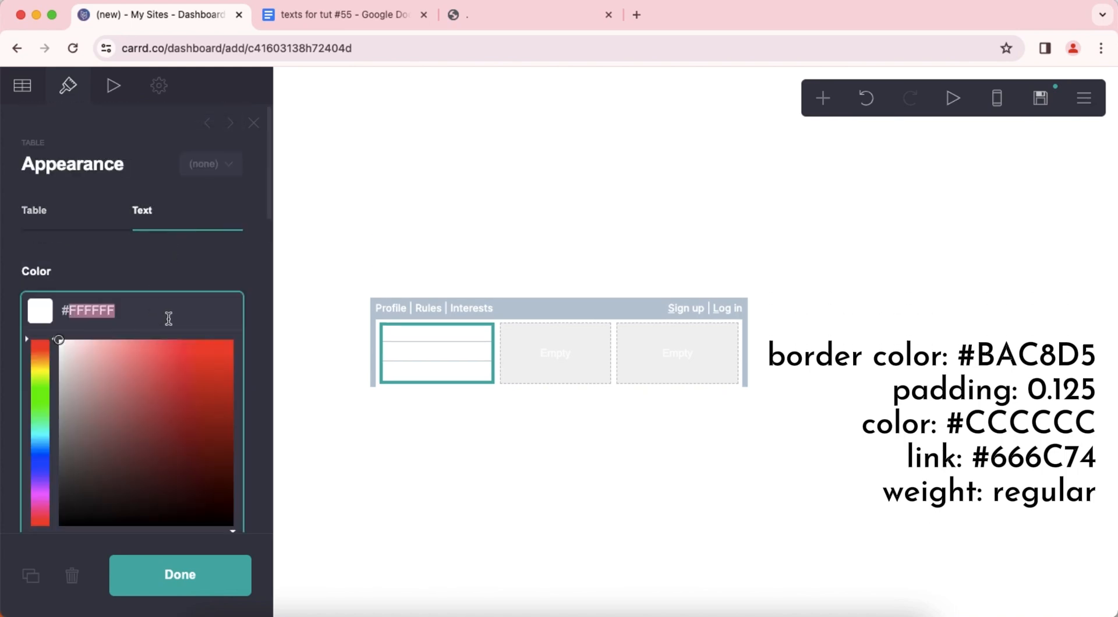
key("Return")
scroll(175, 326, "down", 3)
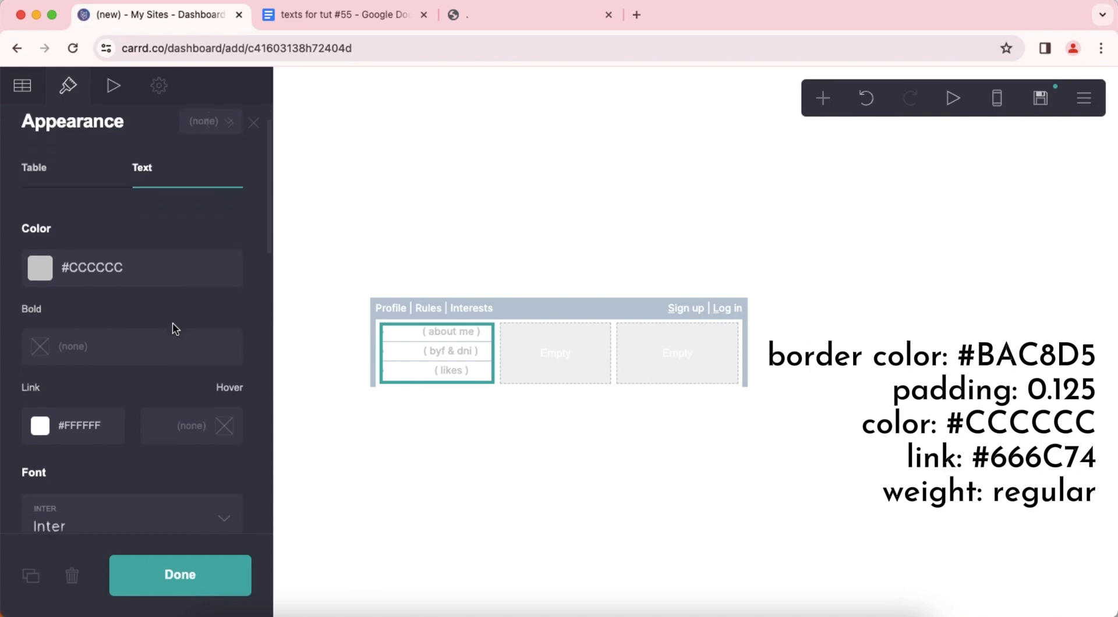
left_click(124, 294)
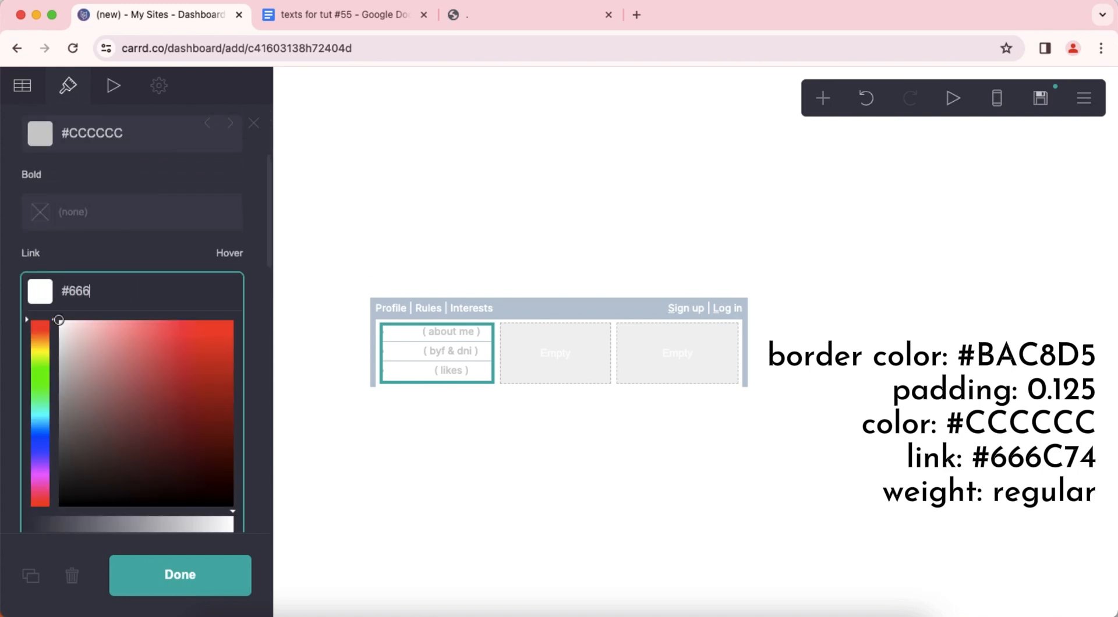
type("#666C74")
key("Return")
scroll(129, 344, "down", 5)
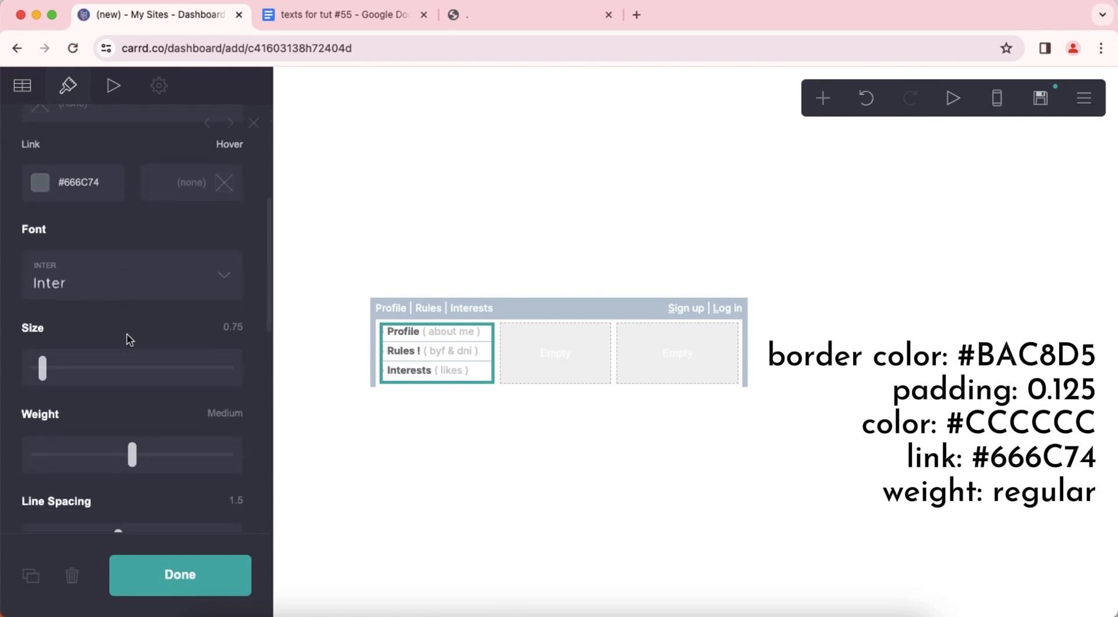
Set the links table's font weight to Regular and finish editing it.
left_click(111, 372)
scroll(156, 368, "down", 5)
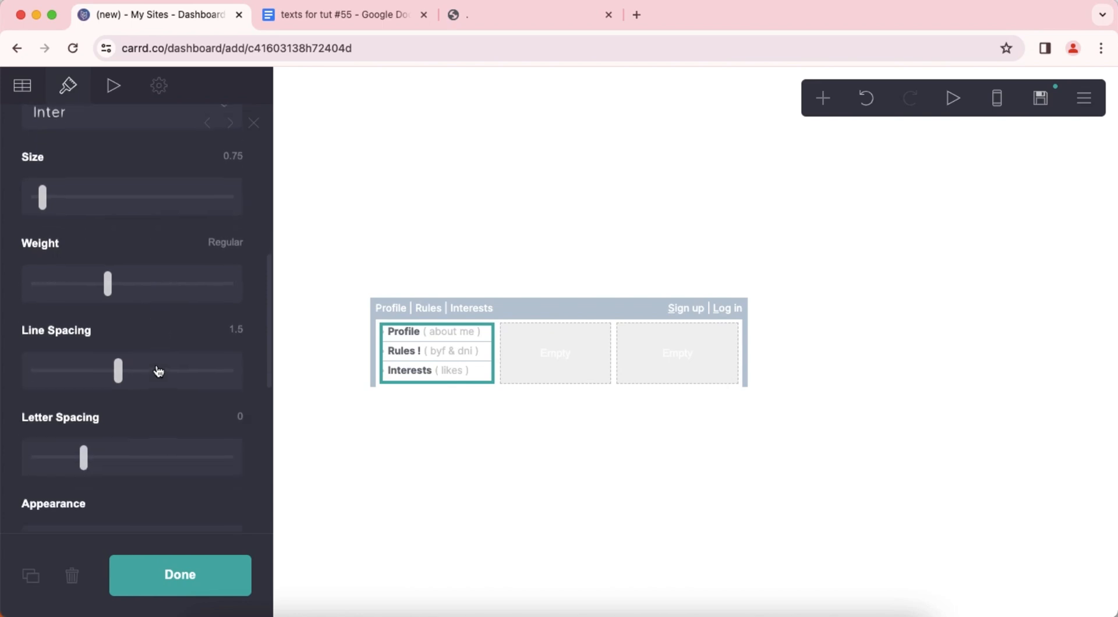
scroll(156, 368, "down", 5)
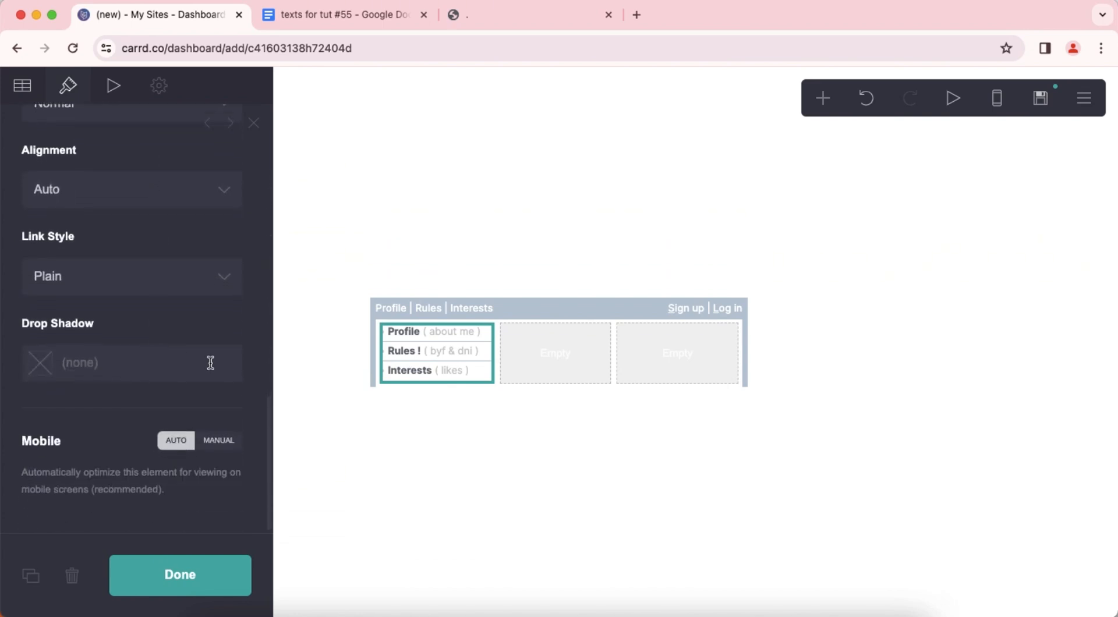
left_click(514, 452)
Add a second table directly below the links table and clear its headings.
left_click(460, 372)
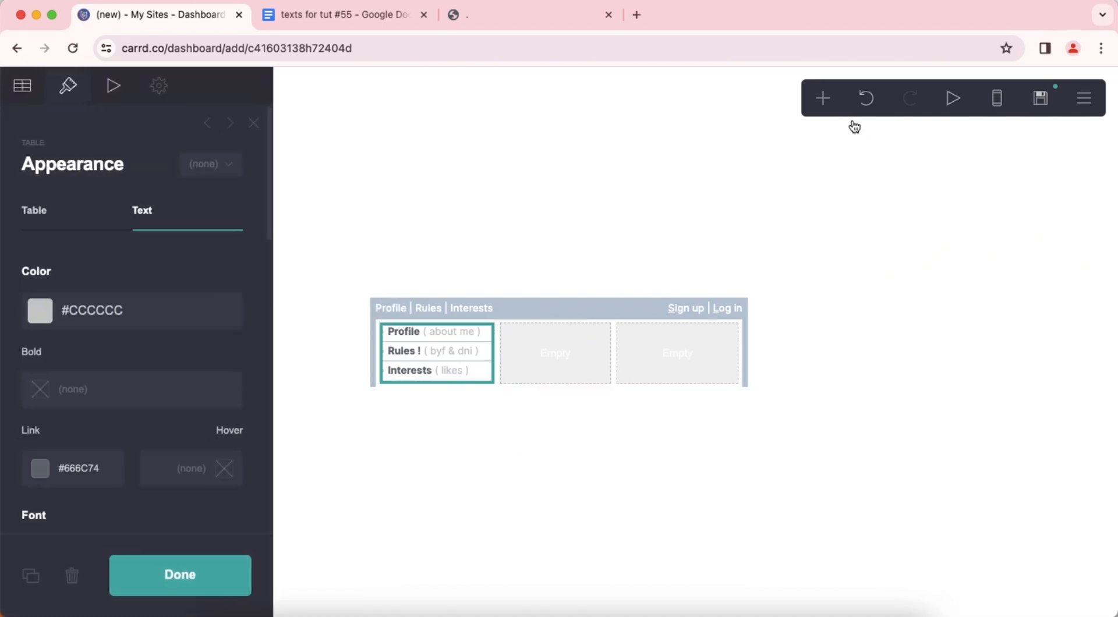
left_click(824, 100)
left_click(788, 292)
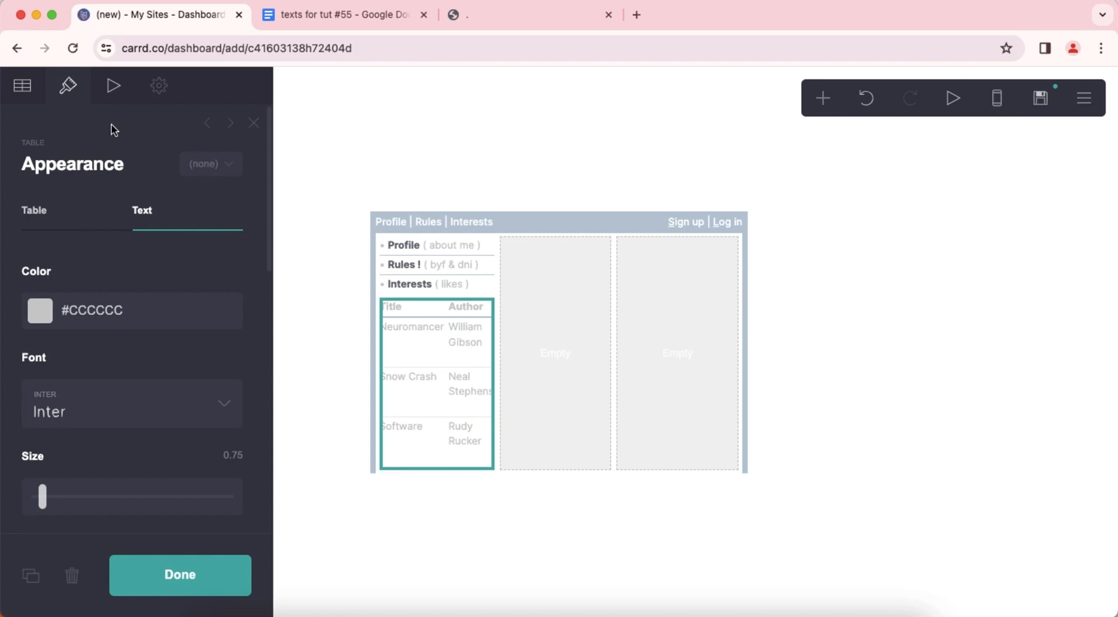
left_click(22, 103)
left_click(78, 291)
key("super+a")
key("BackSpace")
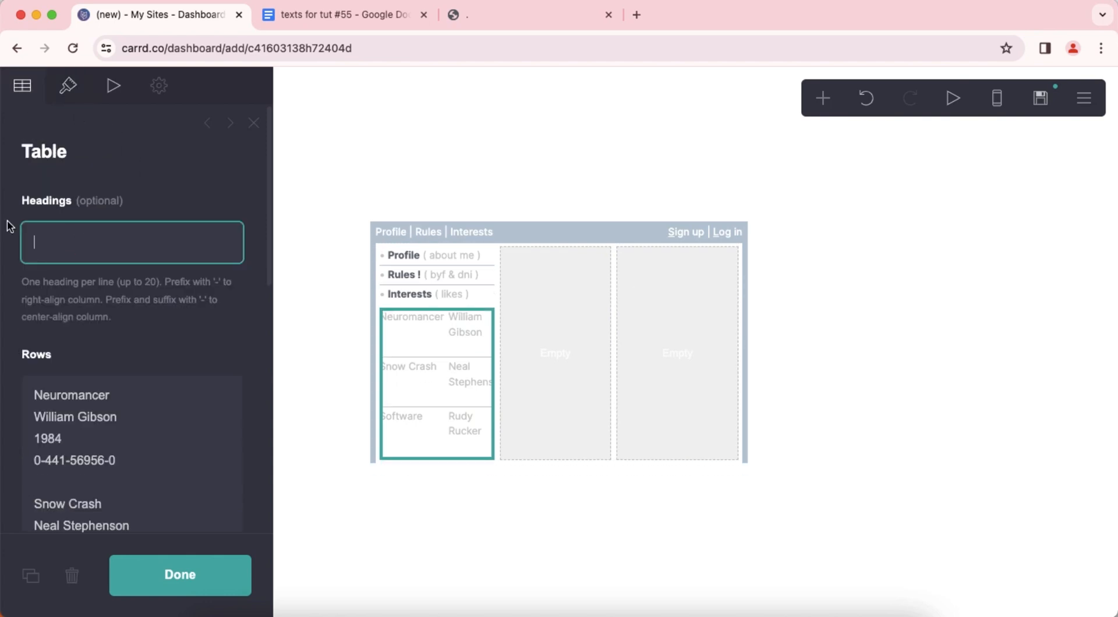
Replace the second table's rows with "Recent Photos" and the folder emoji copied from the Google Docs document.
left_click(307, 23)
left_click_drag(389, 361, 427, 386)
right_click(446, 368)
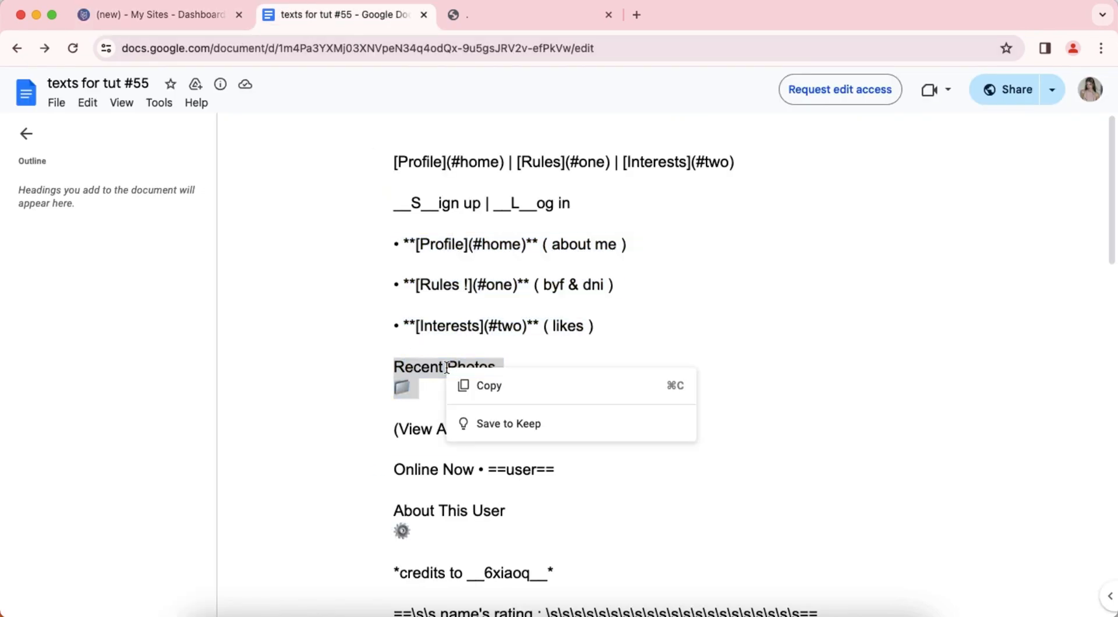
left_click(466, 384)
left_click(141, 11)
right_click(140, 424)
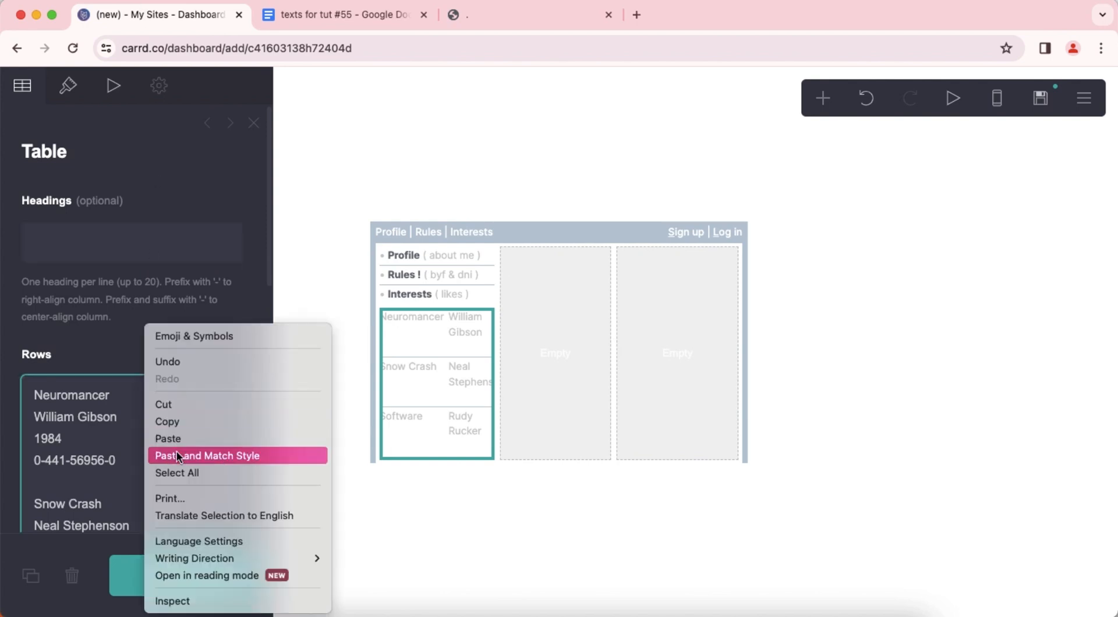
left_click(188, 467)
right_click(182, 466)
left_click(216, 379)
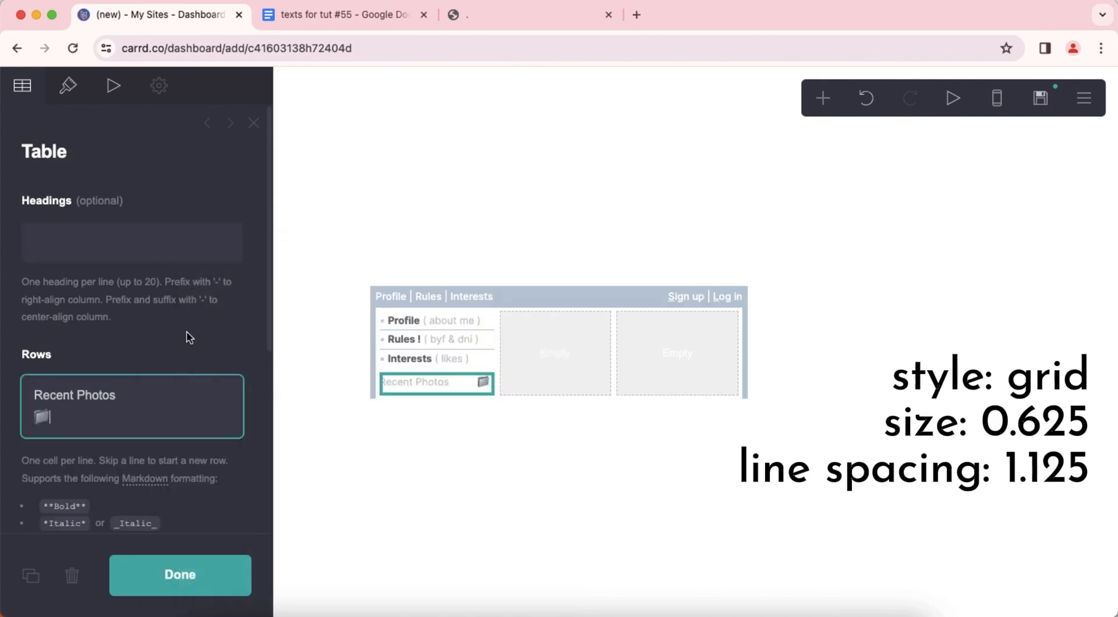
Change the Recent Photos table's style to Grid.
left_click(88, 101)
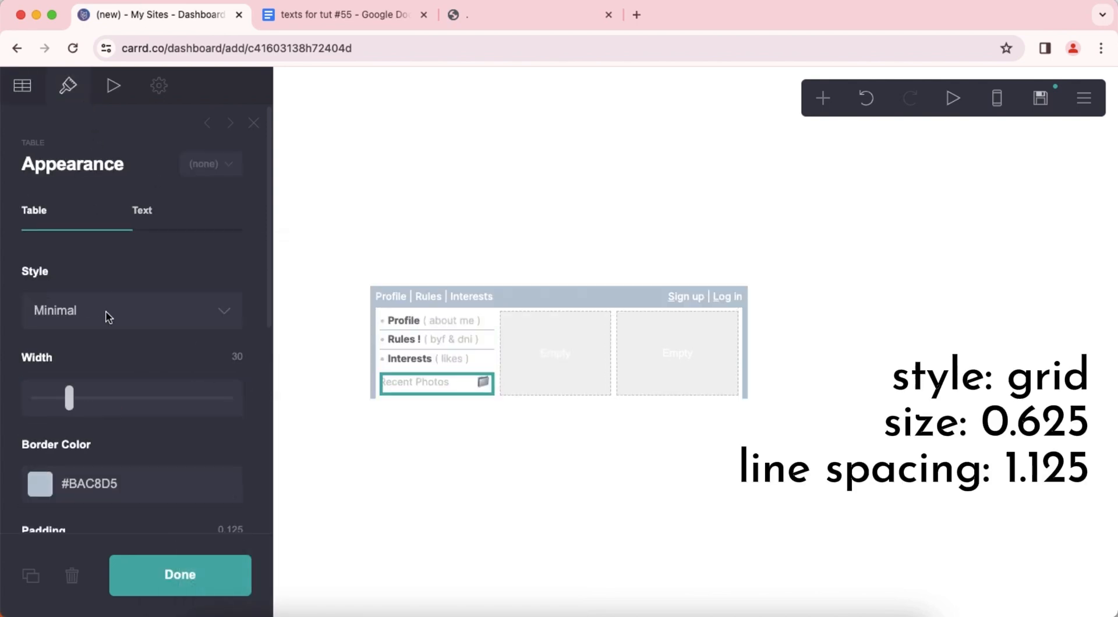
left_click(108, 316)
left_click(110, 330)
Set the Recent Photos table's text size to 0.625 and line spacing to 1.125.
left_click(142, 210)
scroll(168, 326, "down", 2)
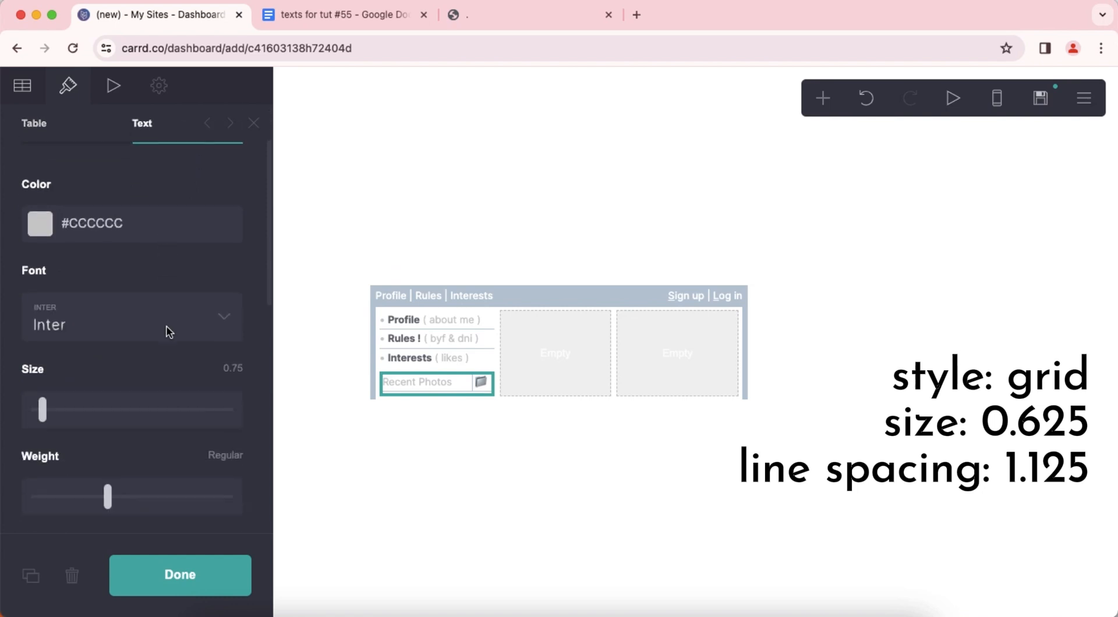
scroll(168, 331, "down", 2)
type(".625")
key("Return")
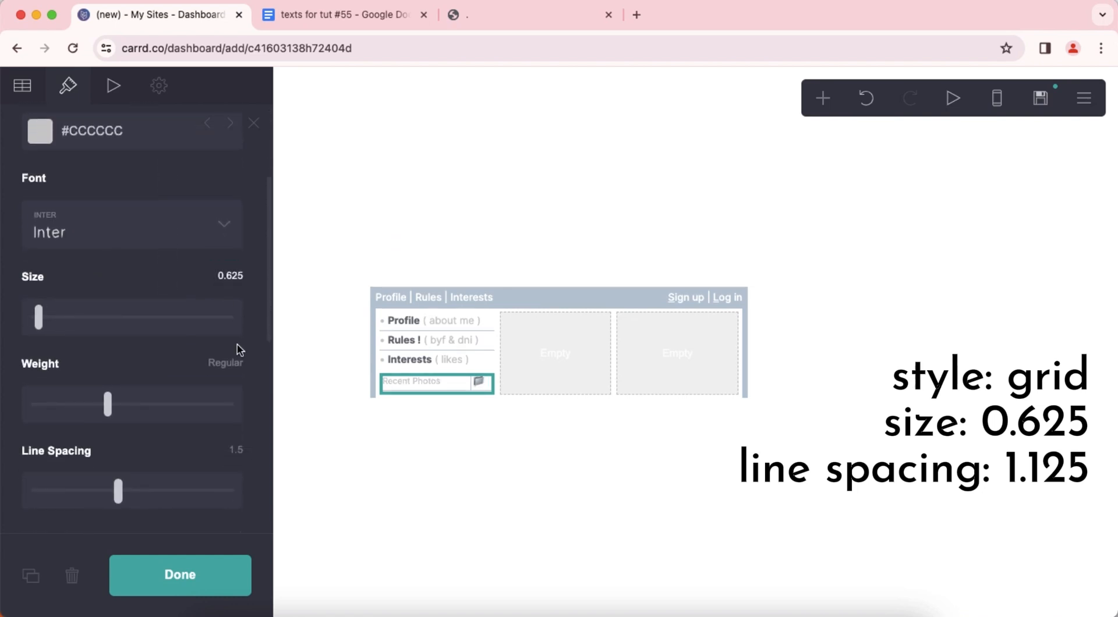
scroll(245, 358, "down", 3)
type("1.")
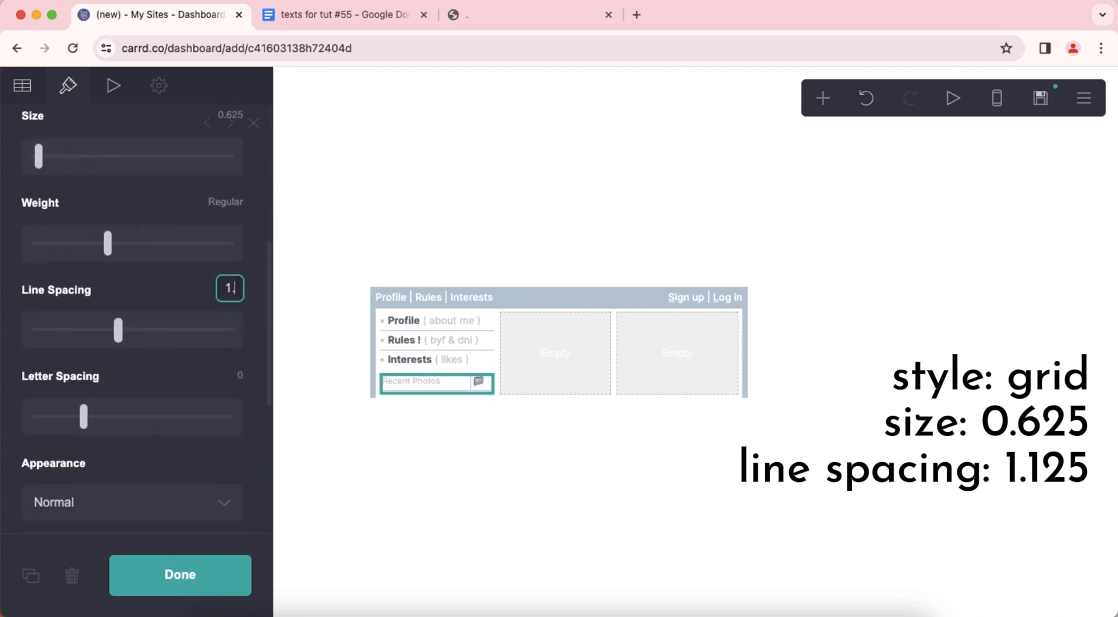
type("125")
key("Return")
scroll(219, 363, "down", 5)
left_click(508, 480)
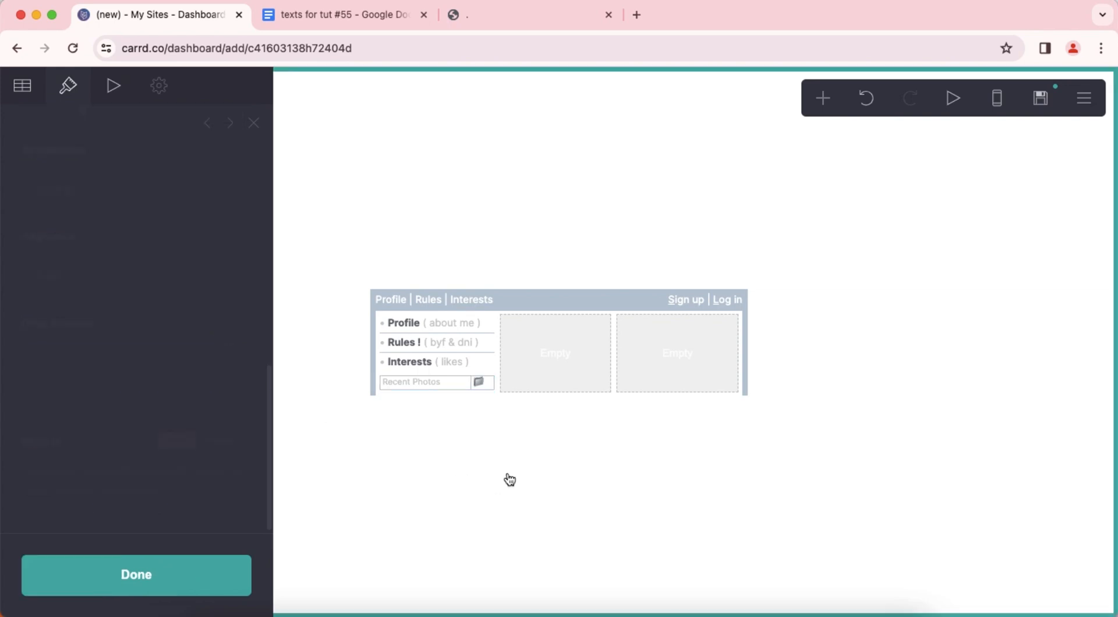
Add a gallery below the Recent Photos table and set its spacing to 0.25.
left_click(476, 391)
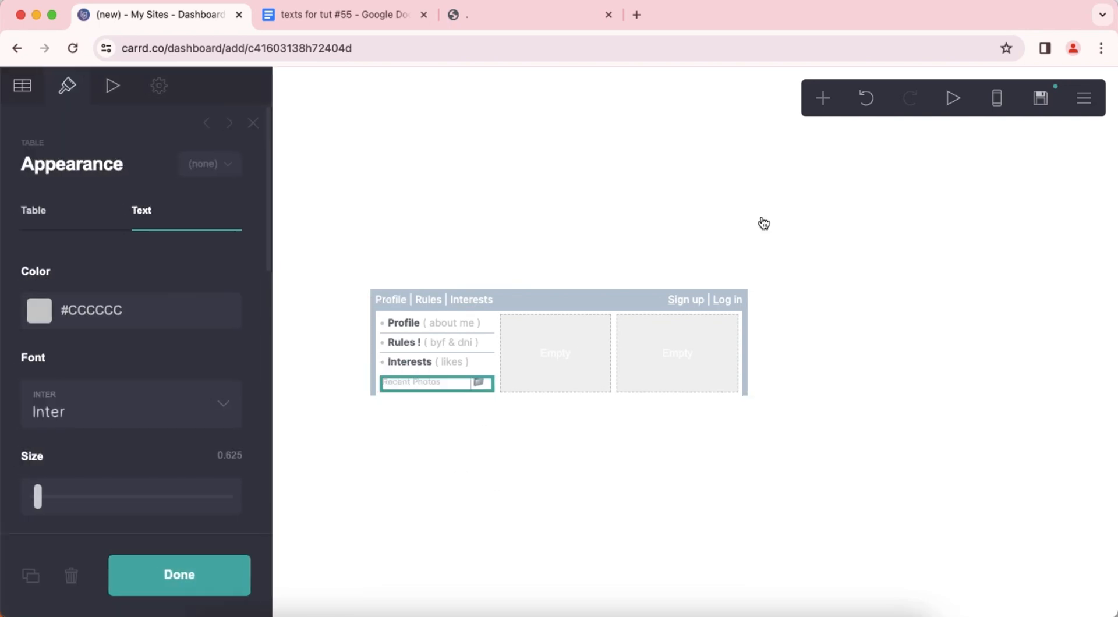
left_click(823, 98)
left_click(657, 309)
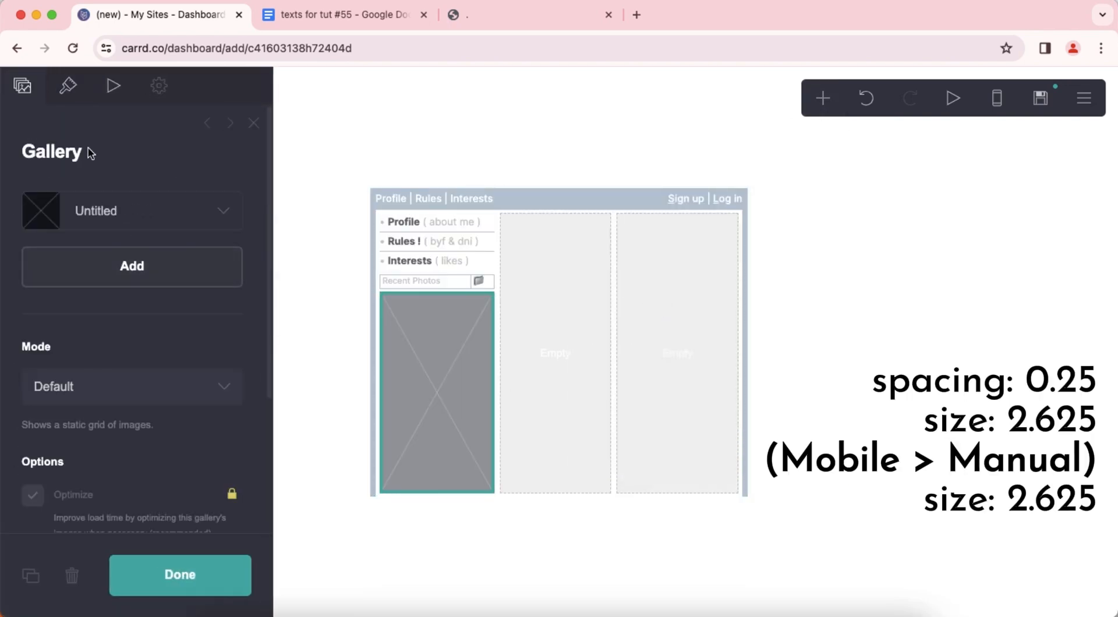
left_click(81, 101)
scroll(117, 282, "down", 5)
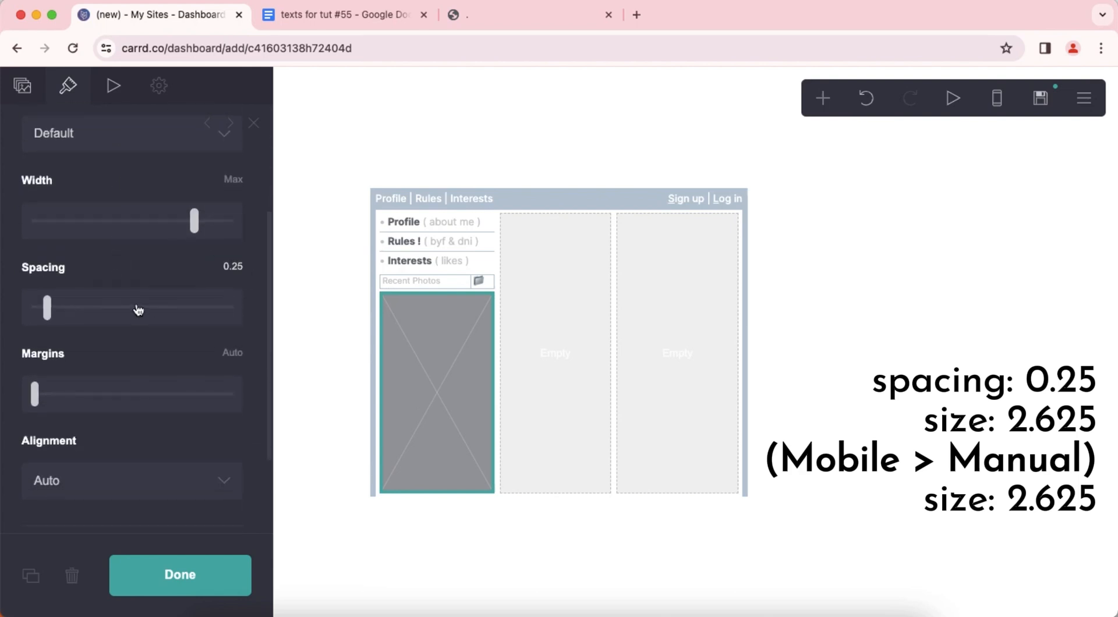
scroll(143, 303, "down", 2)
scroll(142, 303, "up", 5)
Set the gallery's image size to 2.625.
left_click(141, 226)
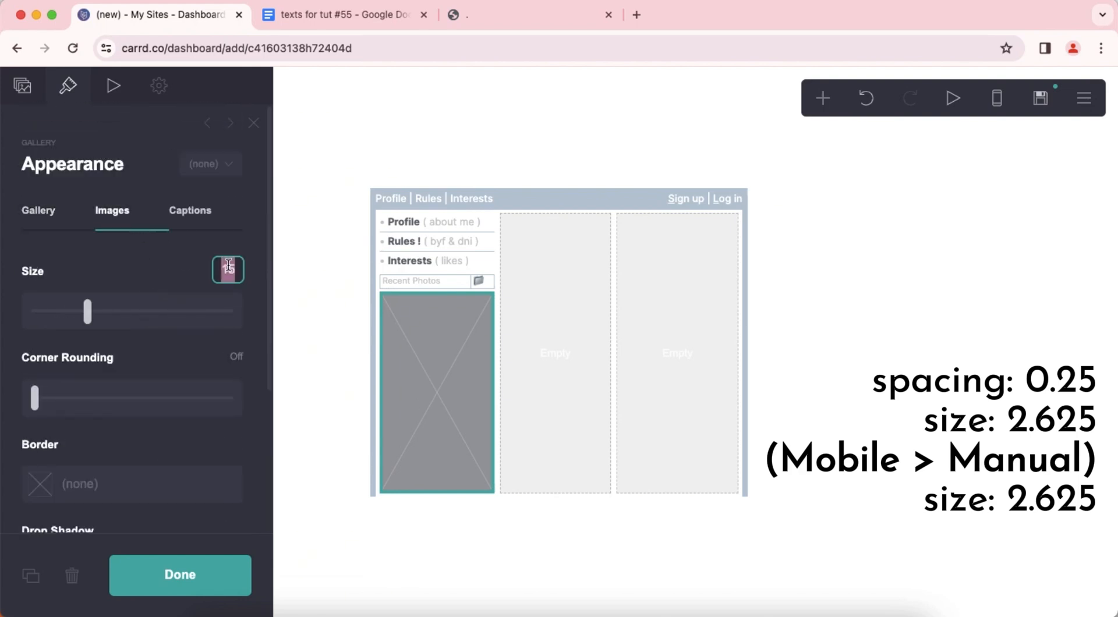
type("2.625")
key("Return")
scroll(180, 334, "down", 4)
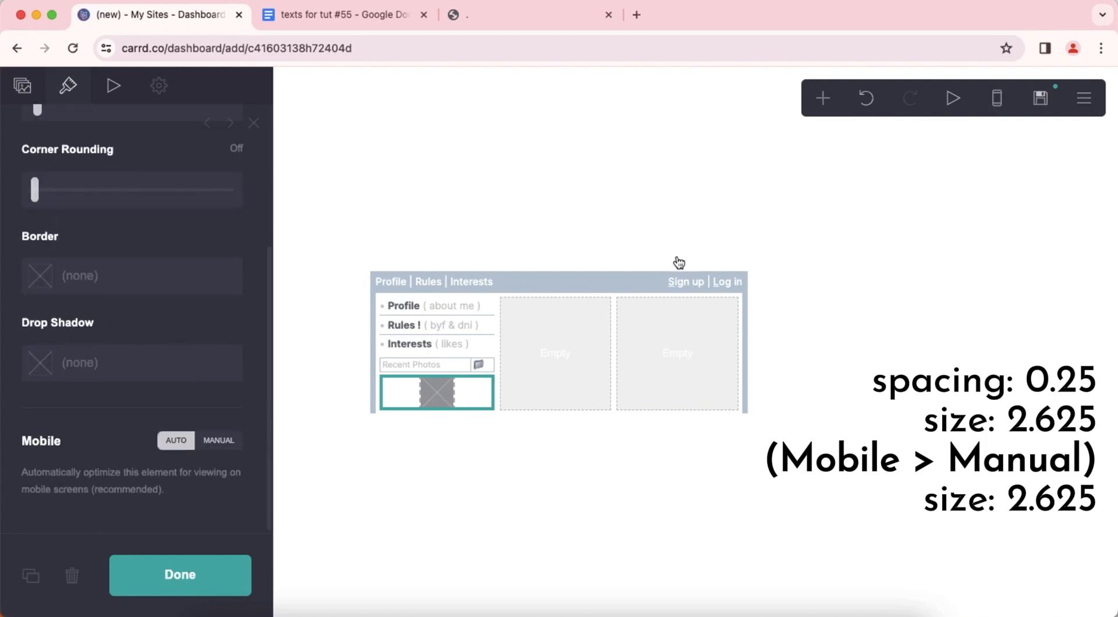
Preview the mobile layout and give the gallery images a manual mobile size of 2.625.
left_click(996, 99)
left_click(215, 448)
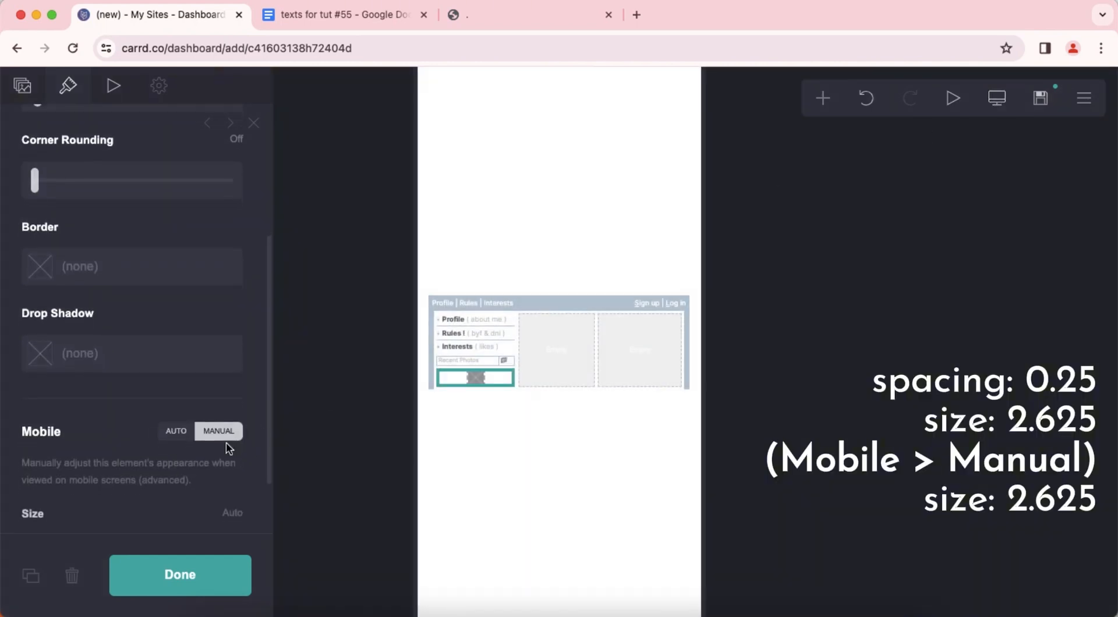
scroll(239, 441, "down", 2)
type("25")
key("Return")
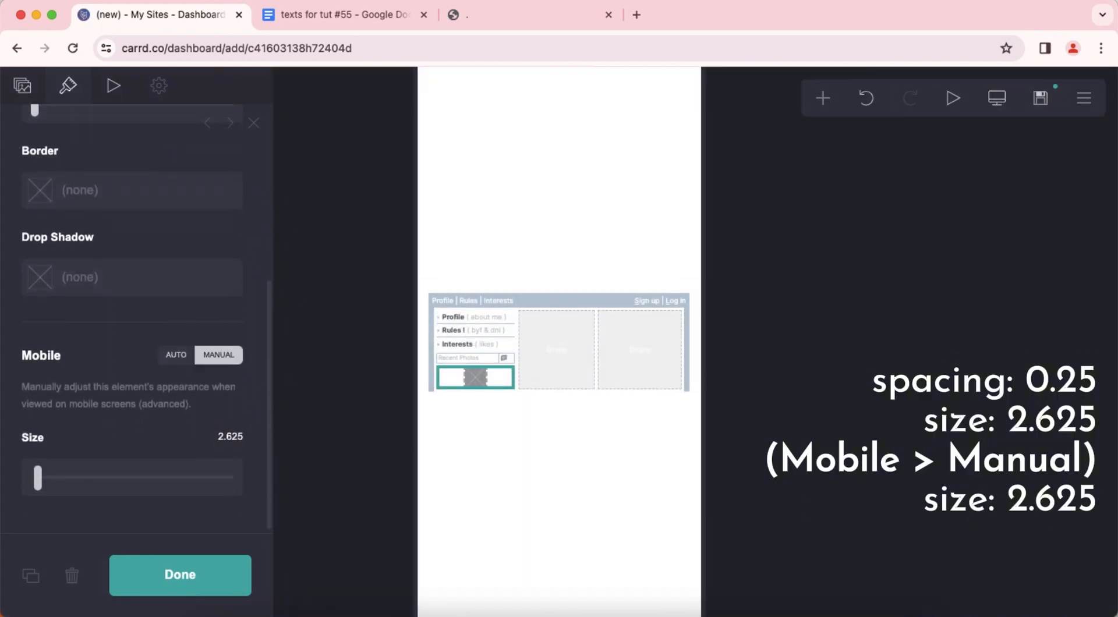
Return to the desktop layout and add two more image slots to the gallery, making three.
left_click(998, 98)
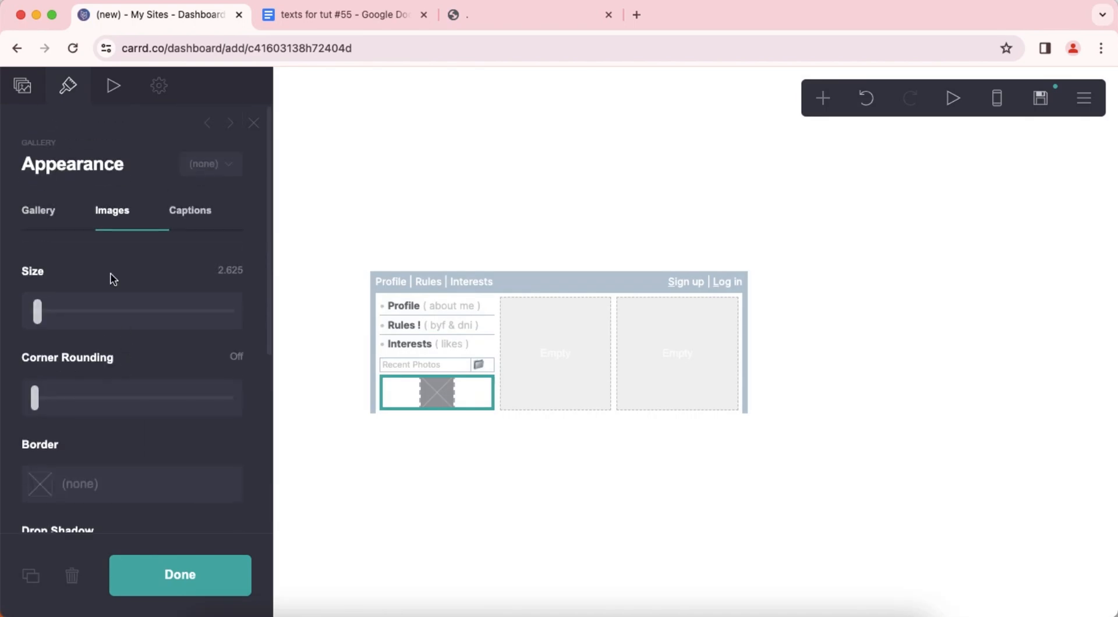
left_click(17, 93)
left_click(137, 278)
left_click(142, 318)
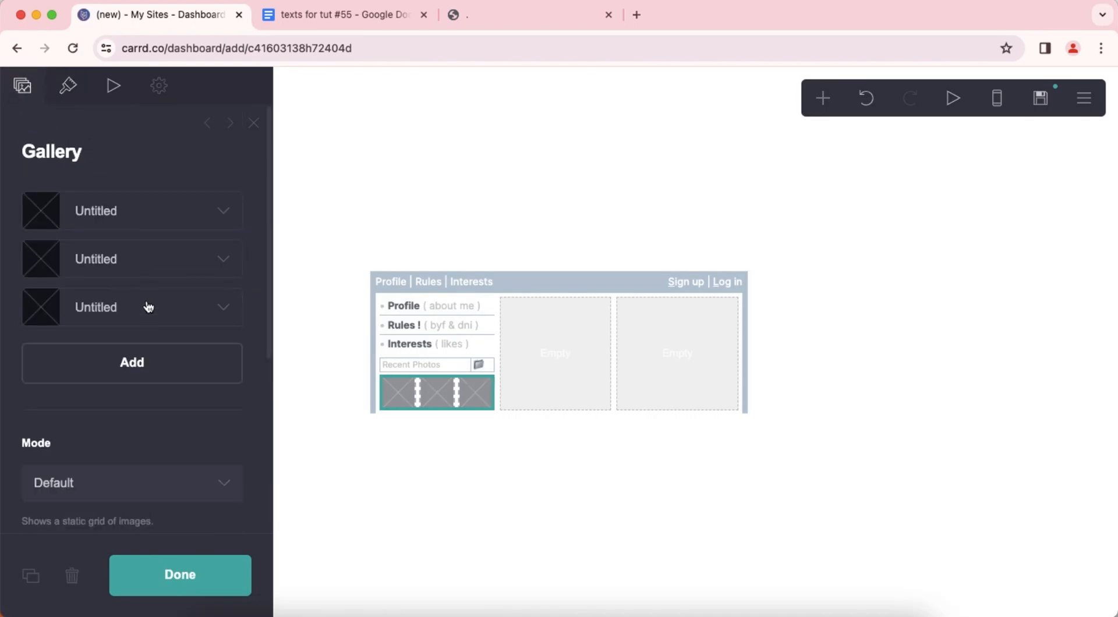
Upload a photo from Downloads into the gallery's first image slot and accept its crop.
left_click(145, 219)
left_click(139, 326)
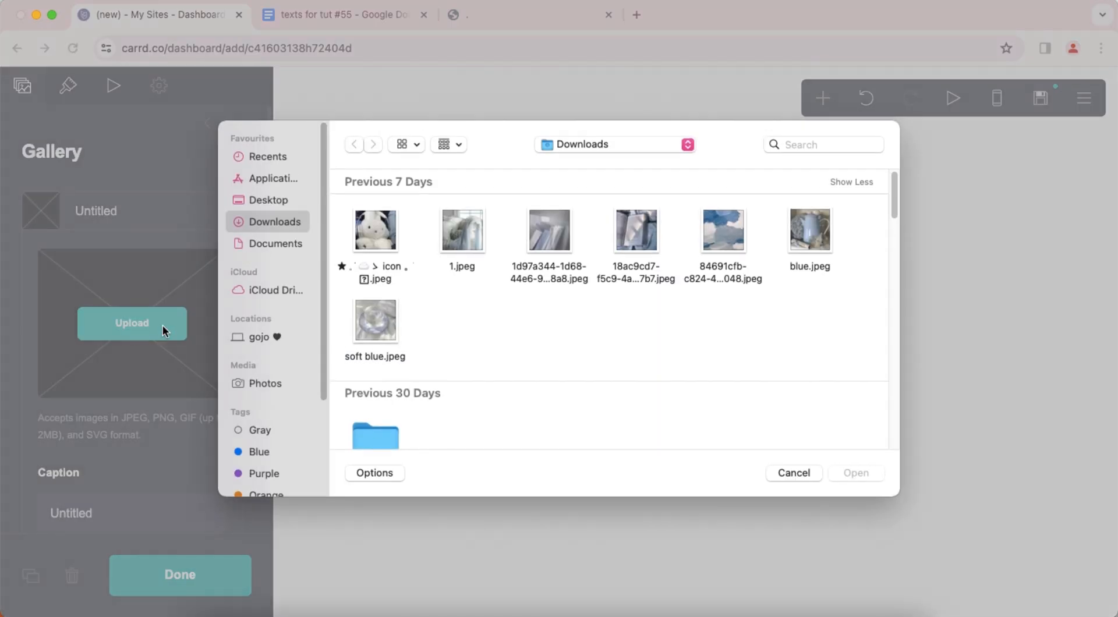
key("Escape")
left_click(1068, 88)
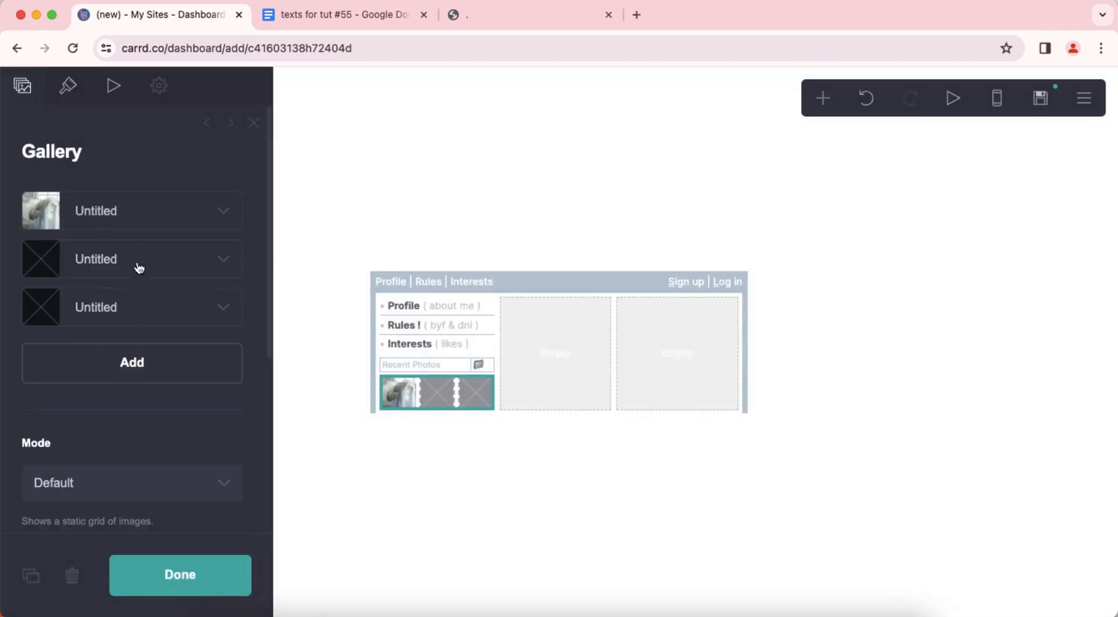
Upload the 18ac9cd7-f5c9 JPEG photo from Downloads into the gallery's second slot and accept its crop.
left_click(137, 262)
left_click(136, 376)
double_click(638, 236)
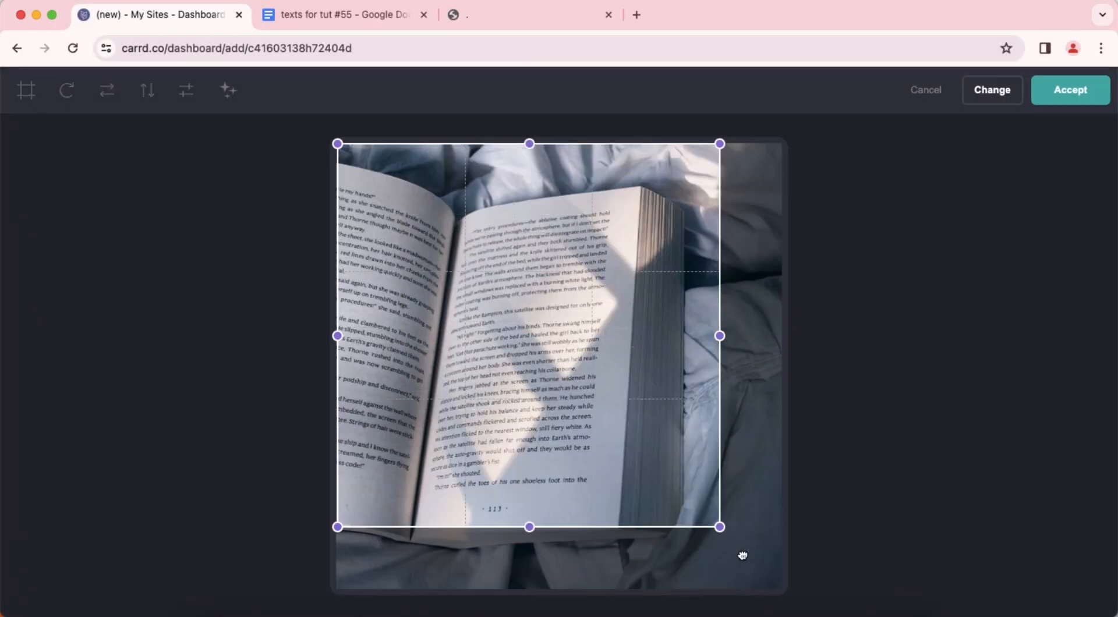
left_click(1068, 89)
Upload the 84691cfb-c824 JPEG photo into the gallery's third slot and crop it to a square in the photo's lower-left area.
left_click(155, 307)
left_click(155, 407)
double_click(724, 236)
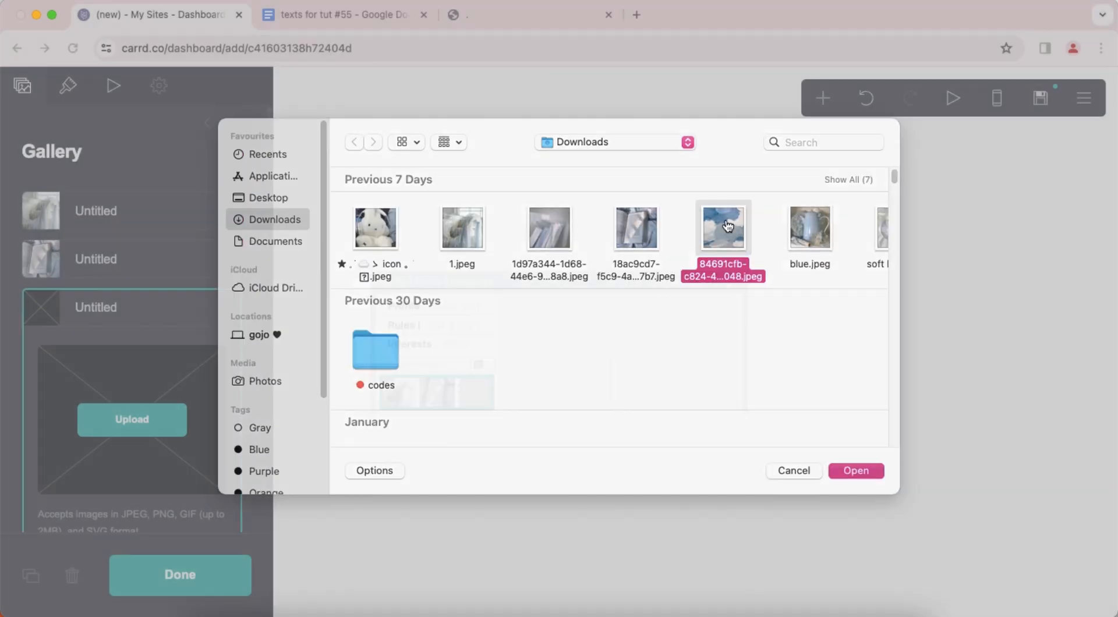
left_click_drag(479, 407, 468, 413)
left_click_drag(603, 569, 623, 589)
left_click_drag(624, 302, 605, 325)
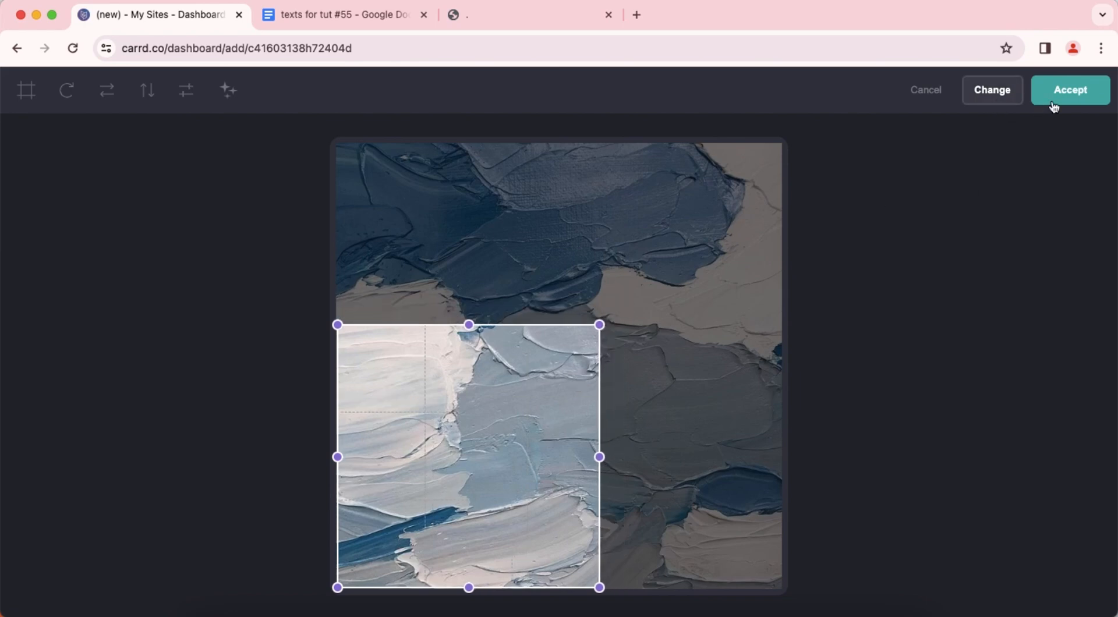
left_click(1055, 99)
Close the gallery settings and check the page in the mobile layout before returning to desktop.
left_click(145, 307)
left_click(652, 527)
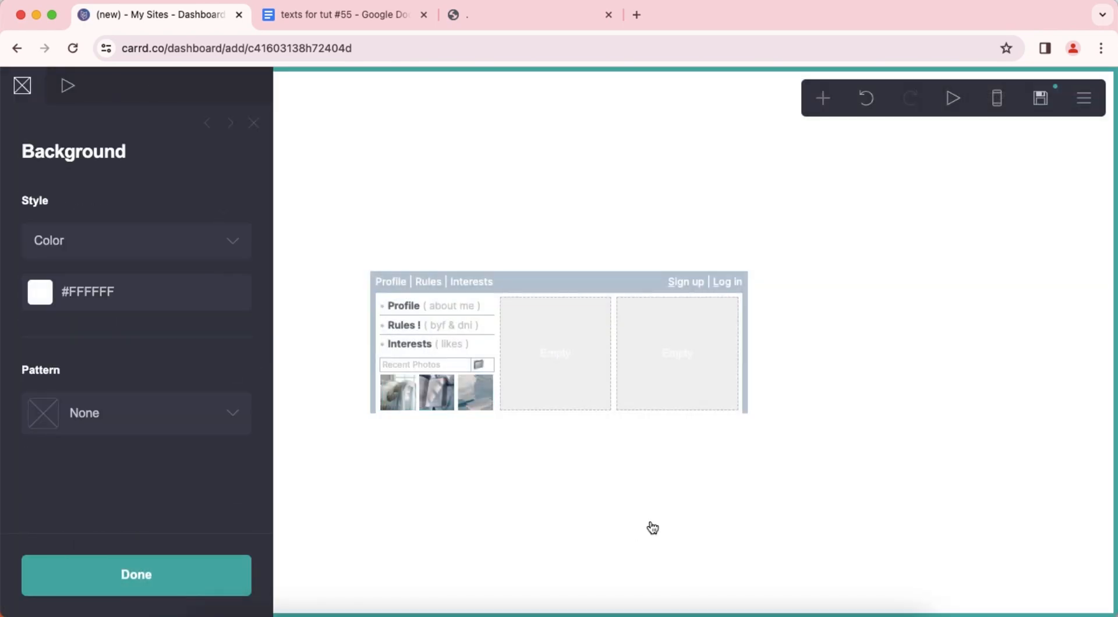
left_click(652, 527)
left_click(996, 110)
left_click(997, 104)
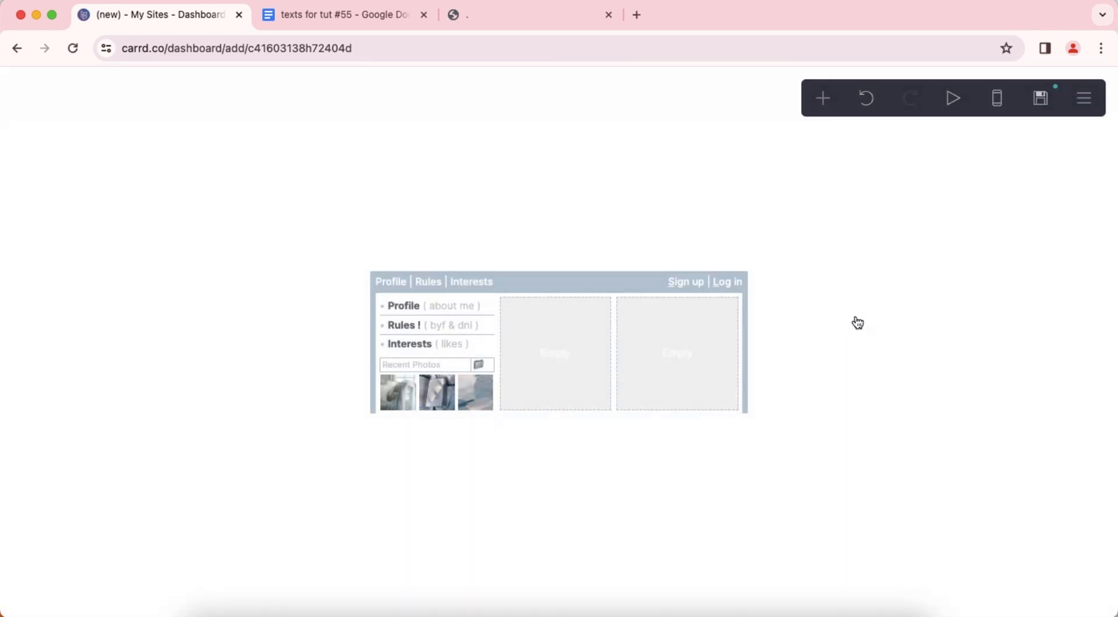
Add a text element directly below the photo gallery.
left_click(453, 402)
left_click(823, 98)
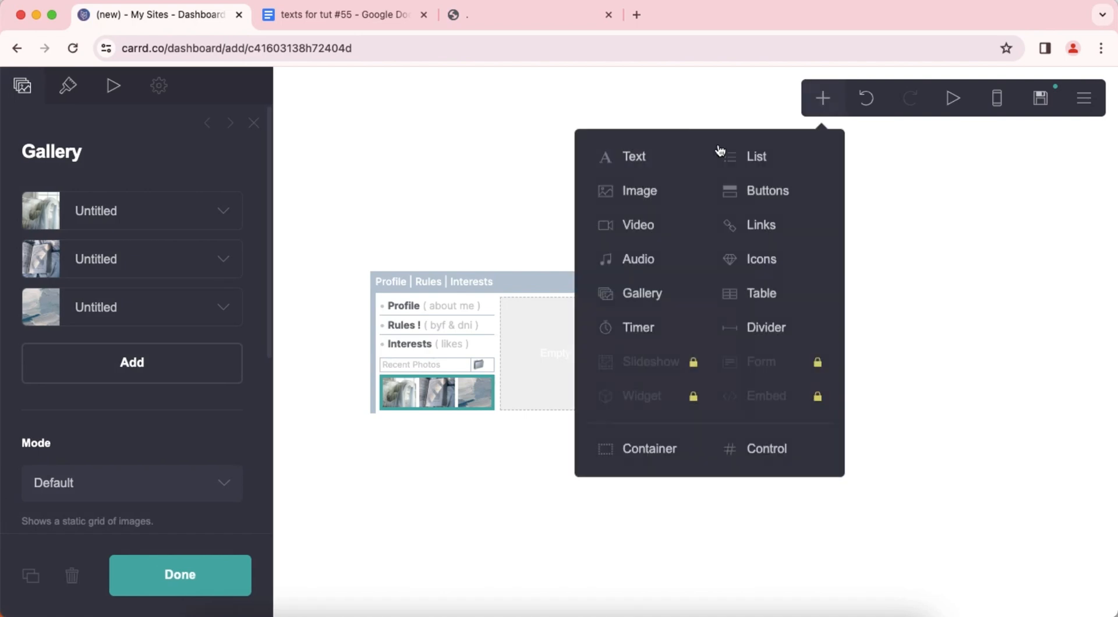
left_click(665, 160)
Copy "(View All Photos)" from the texts for tut #55 document and paste it as the new text element's content.
left_click(327, 15)
scroll(408, 361, "down", 3)
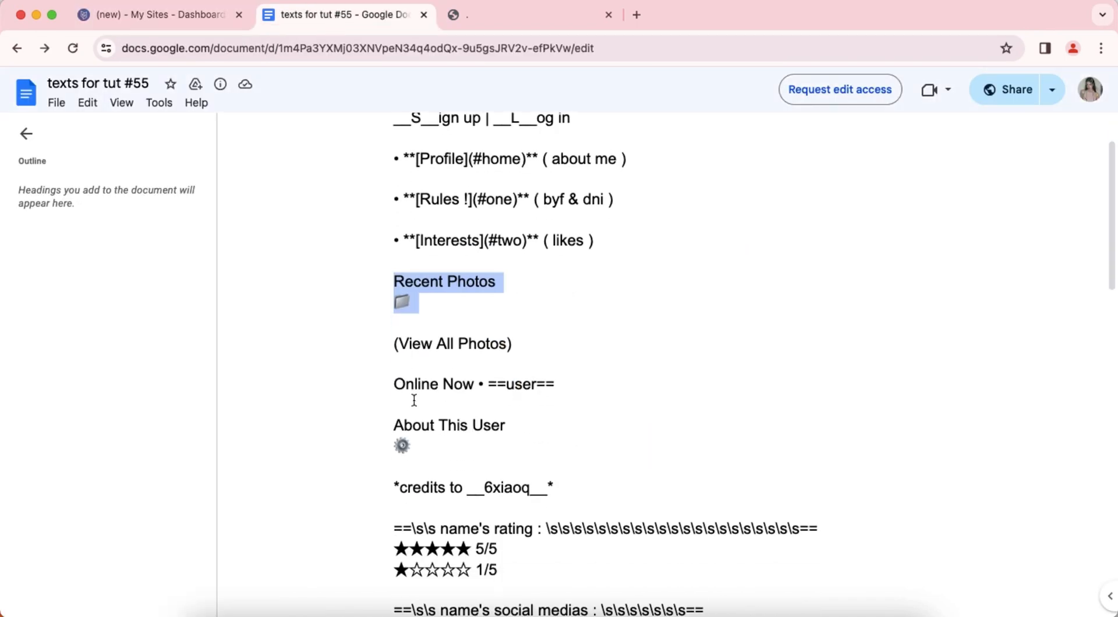
left_click_drag(391, 263, 505, 282)
key("super+c")
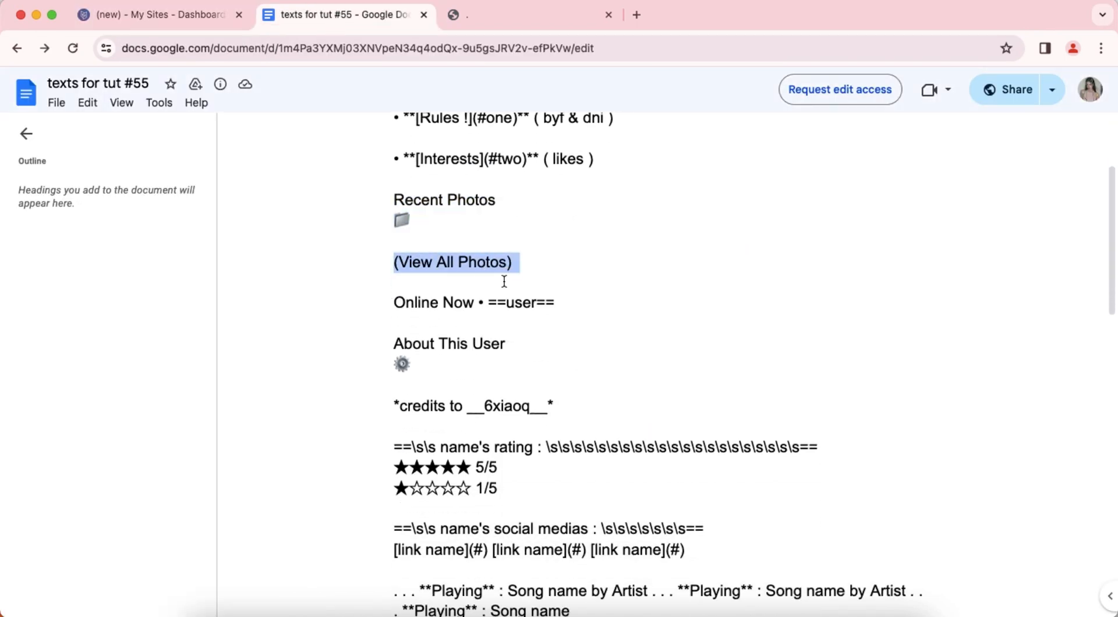
left_click(170, 23)
left_click(22, 85)
right_click(62, 208)
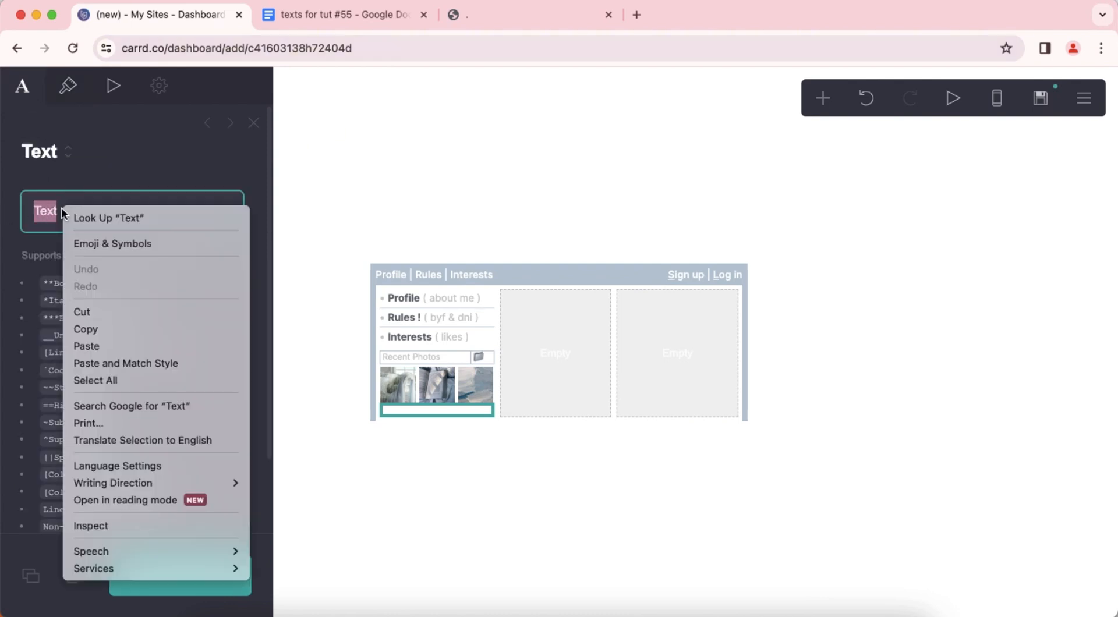
left_click(123, 347)
Set the View All Photos text's color to #666C74 and its size to 0.625.
left_click(68, 85)
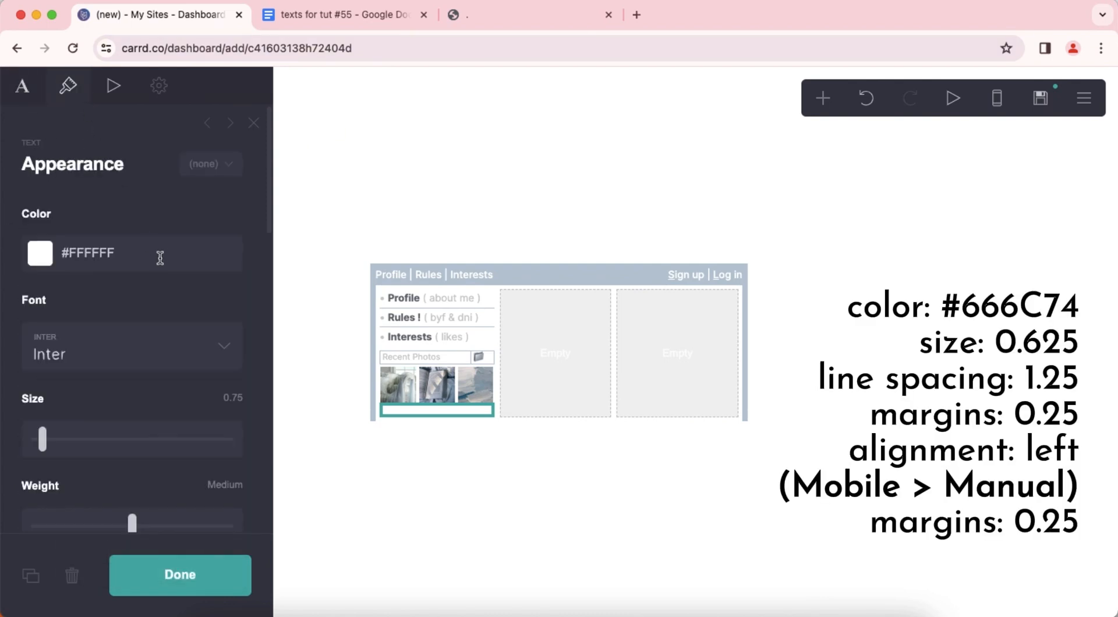
double_click(165, 252)
type("666C74")
key("Return")
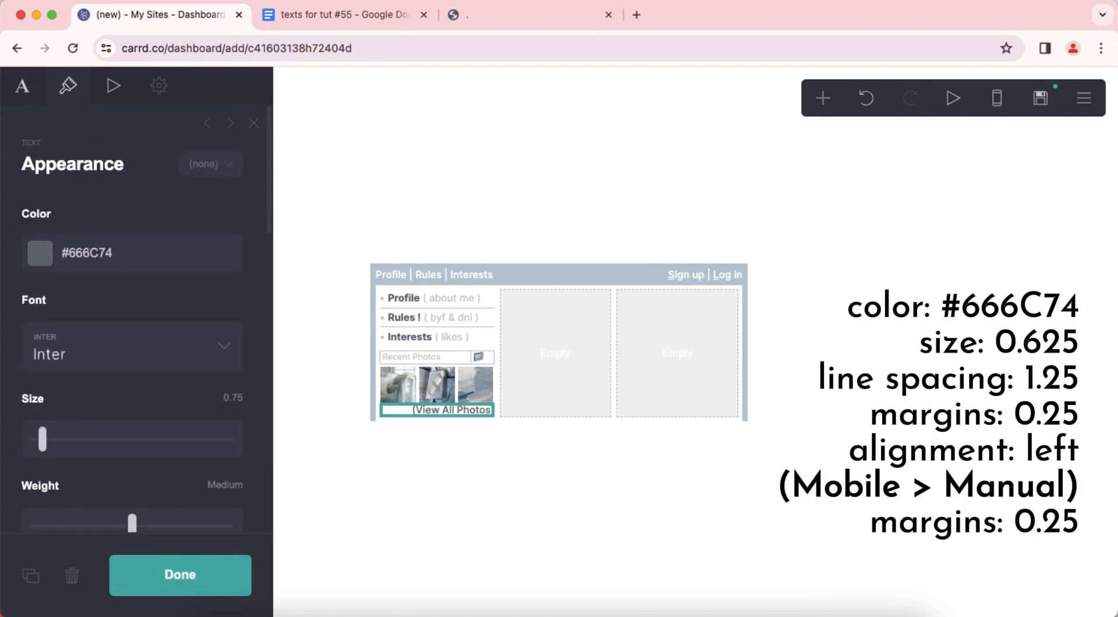
scroll(170, 288, "down", 5)
type(".6")
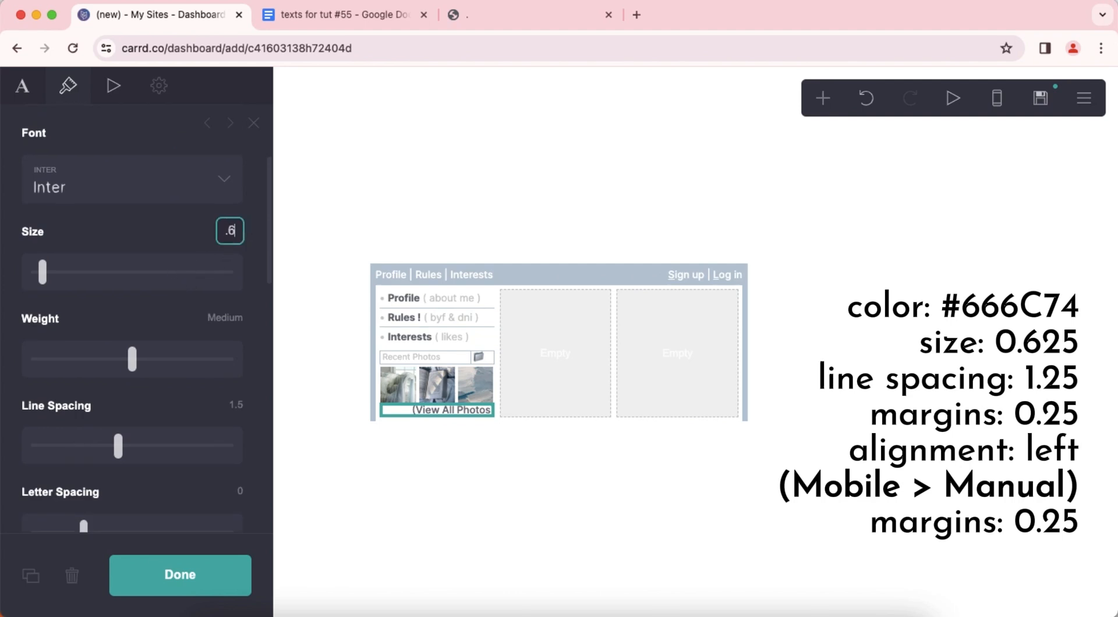
type("25")
key("Return")
Set the View All Photos text's line spacing to 1.25 and its margins to 0.25.
scroll(257, 291, "down", 5)
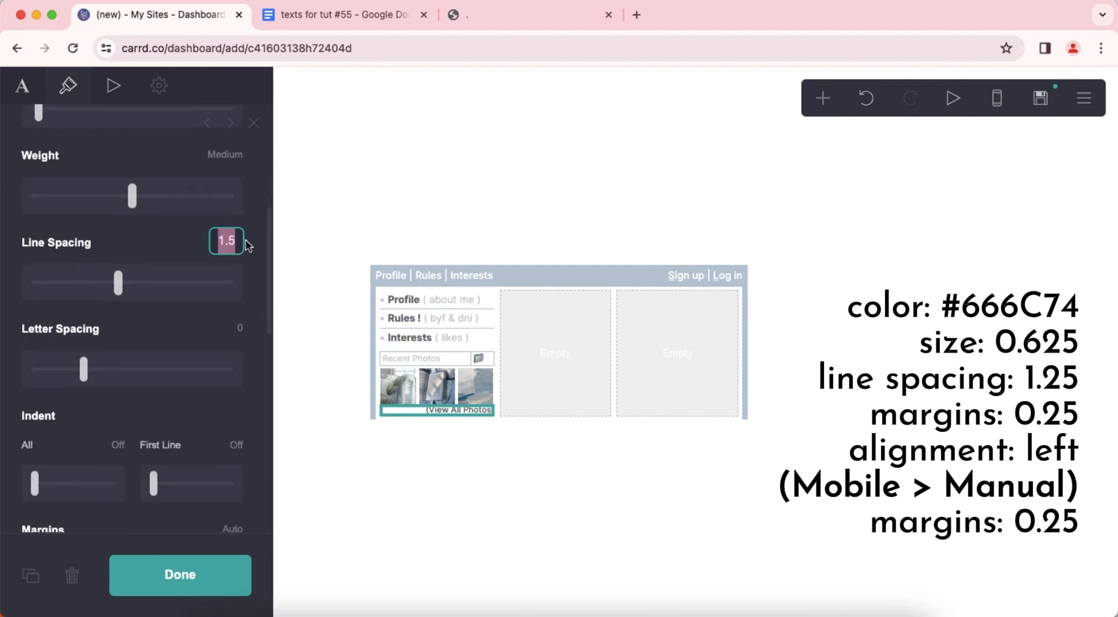
type("1.25")
key("Return")
scroll(230, 291, "down", 6)
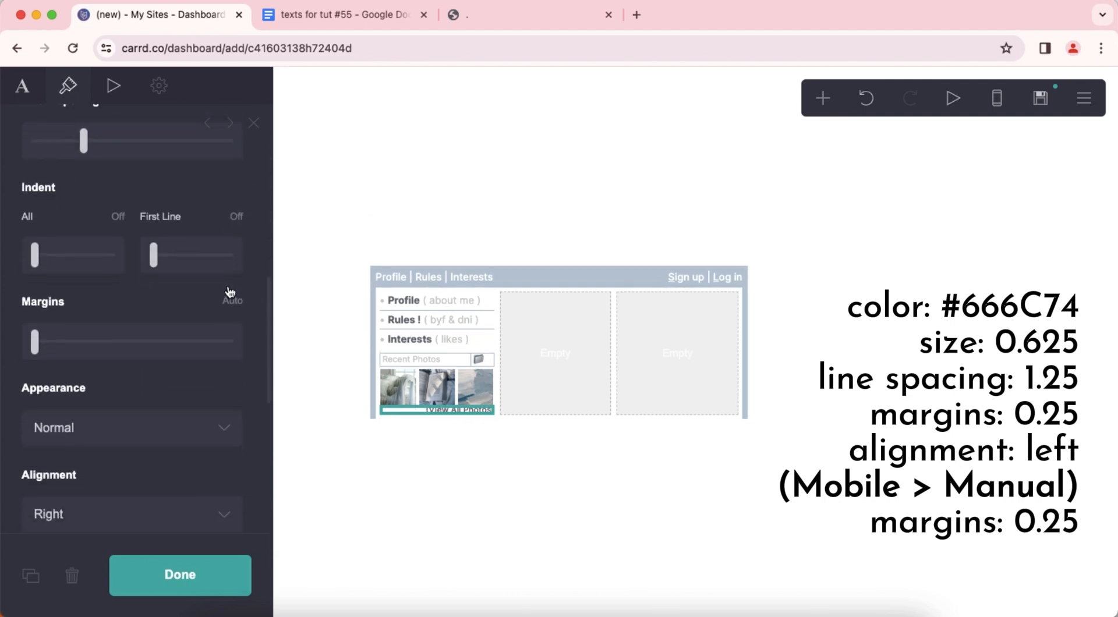
left_click(240, 279)
type("0.25")
key("Return")
Align the View All Photos text to the left.
scroll(169, 357, "down", 3)
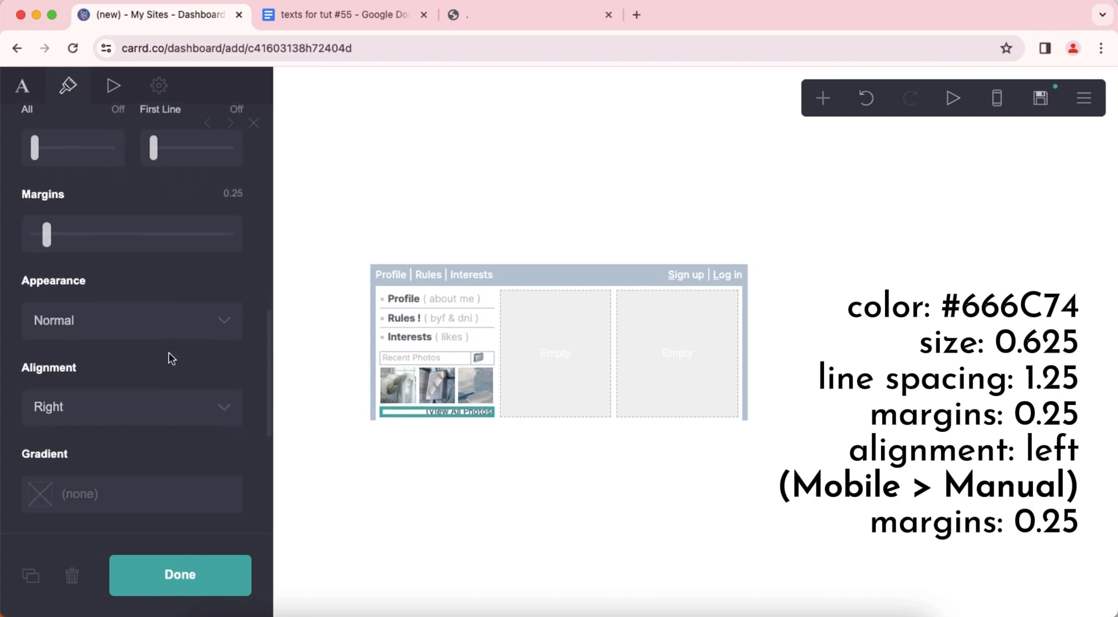
left_click(135, 320)
left_click(135, 278)
Preview the mobile layout and give the View All Photos text a manual mobile margin of 0.25.
scroll(137, 363, "down", 5)
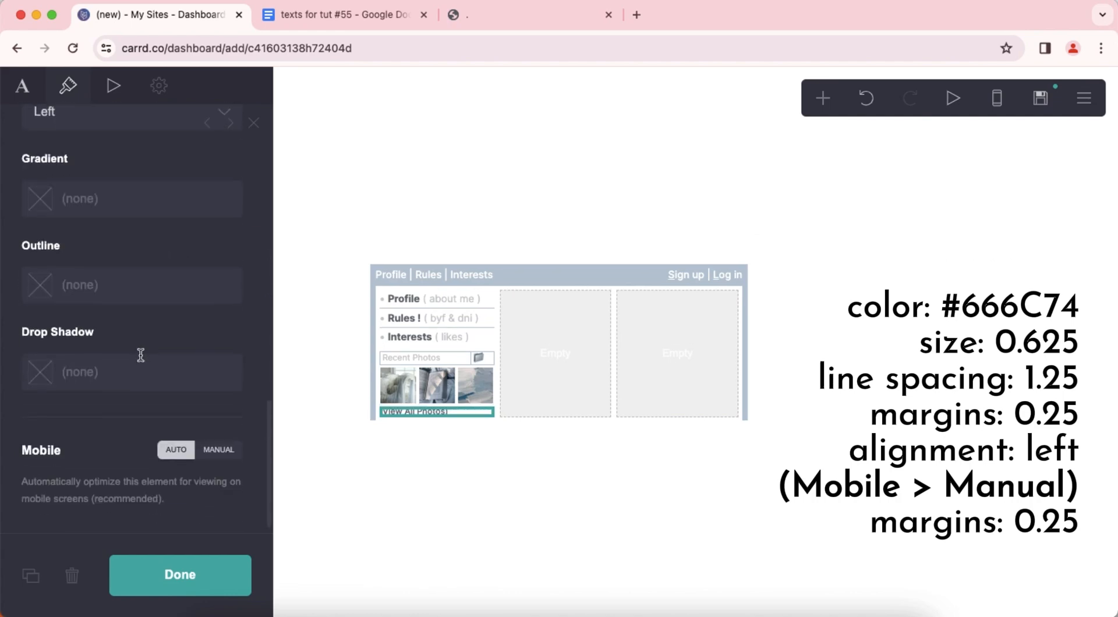
left_click(998, 98)
left_click(219, 441)
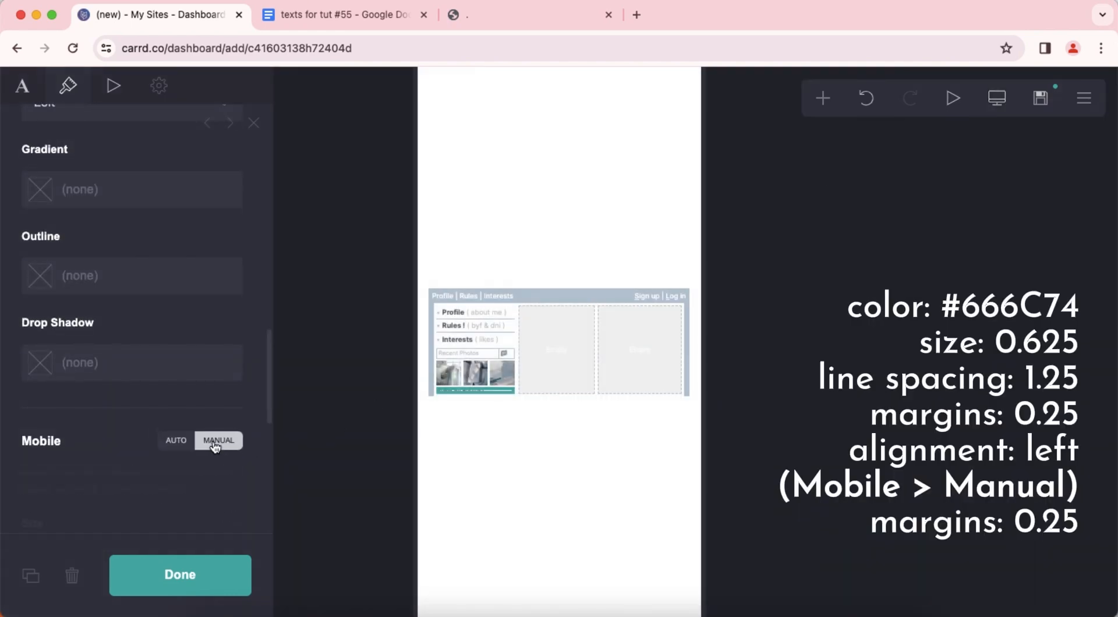
scroll(225, 444, "down", 6)
scroll(225, 437, "down", 3)
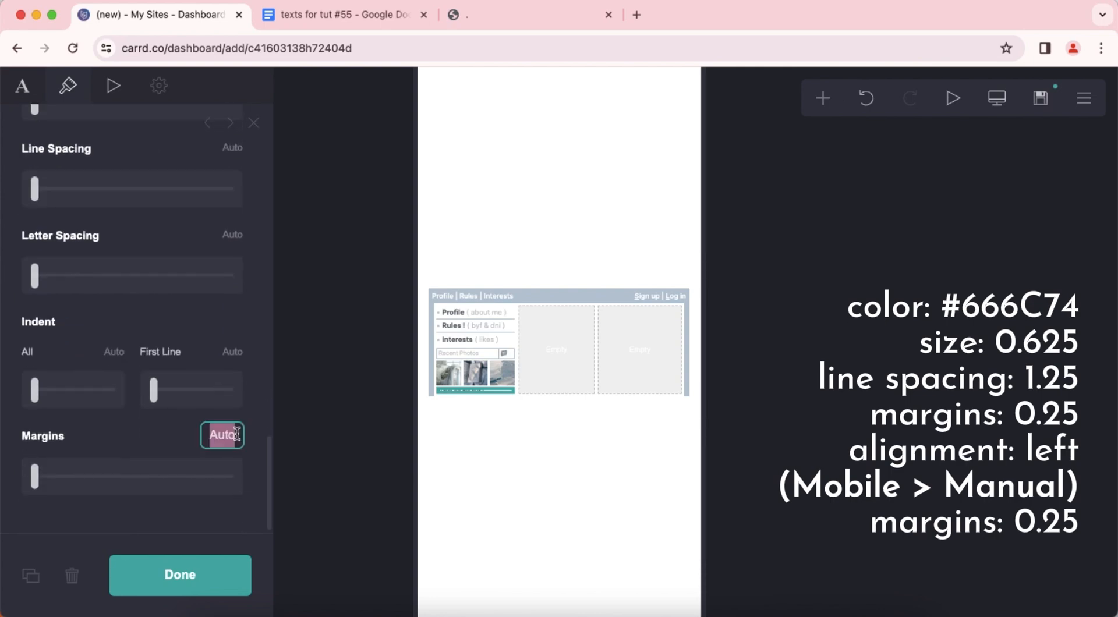
type("5")
key("Return")
left_click(587, 471)
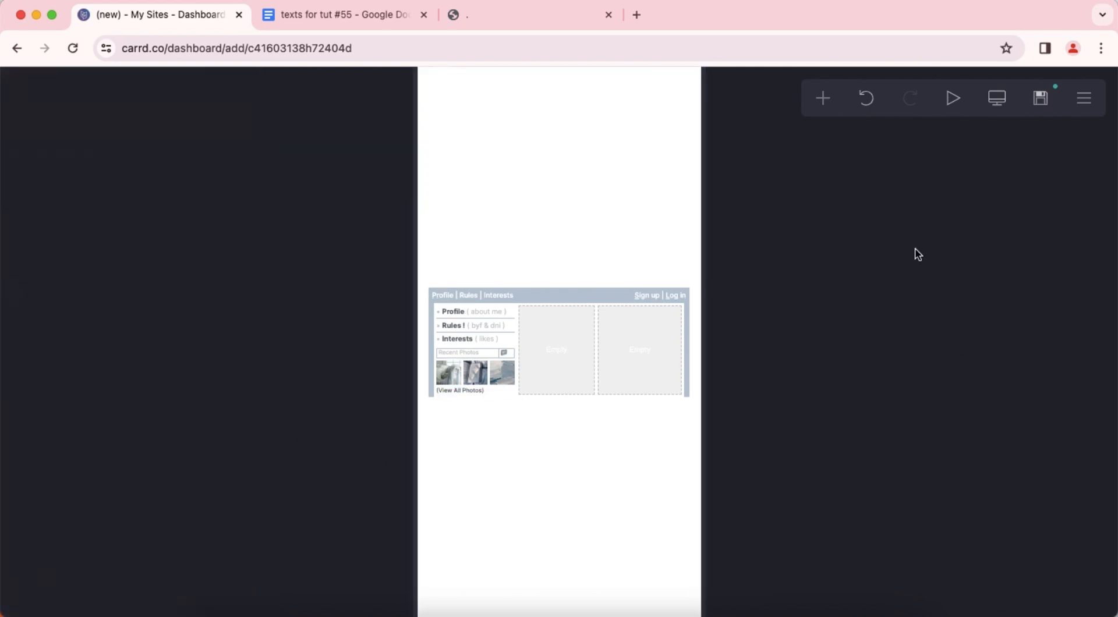
Return to the desktop layout, add a text element and place it in the container's empty second column.
left_click(997, 107)
left_click(823, 98)
left_click(664, 154)
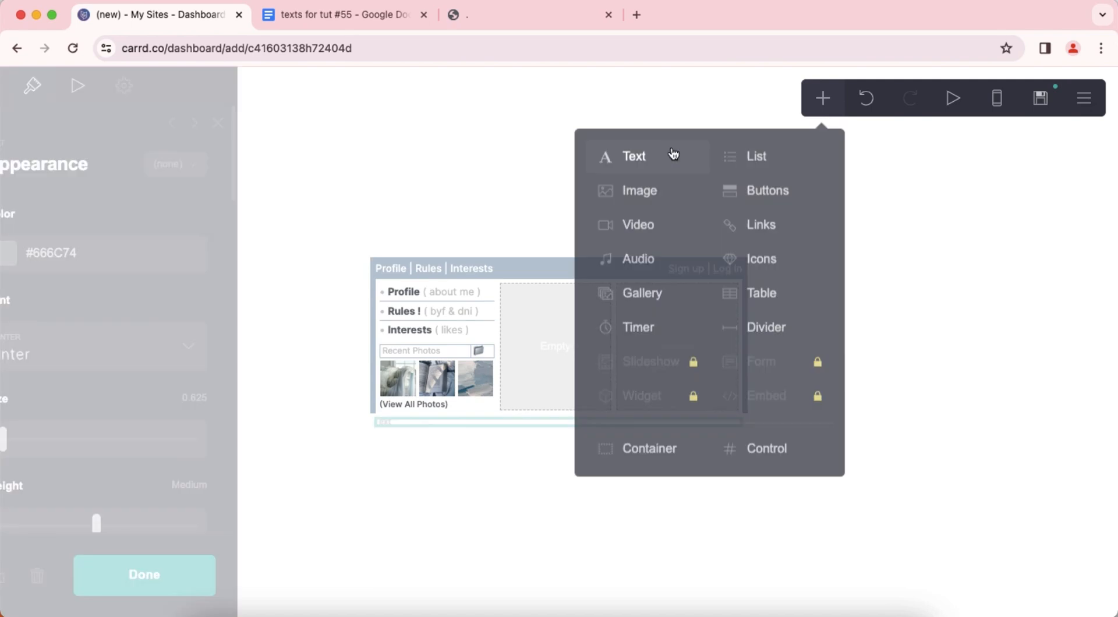
left_click_drag(527, 426, 566, 351)
left_click(22, 86)
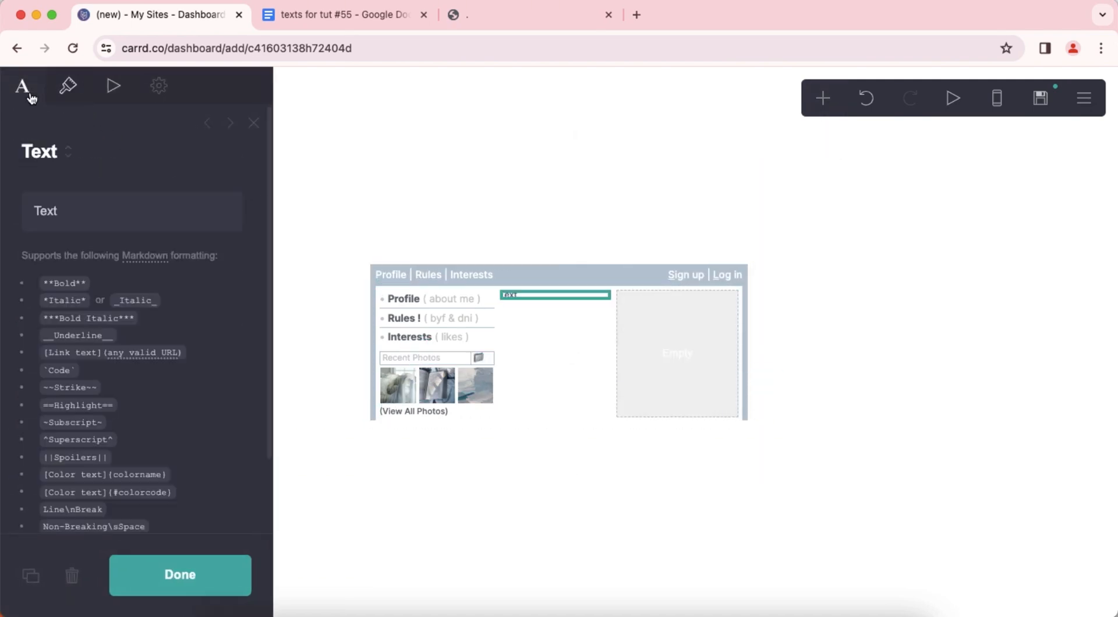
Copy "Online Now • ==user==" from the texts document and paste it as the second column's text content.
left_click(322, 15)
scroll(408, 233, "down", 3)
left_click_drag(392, 214, 585, 213)
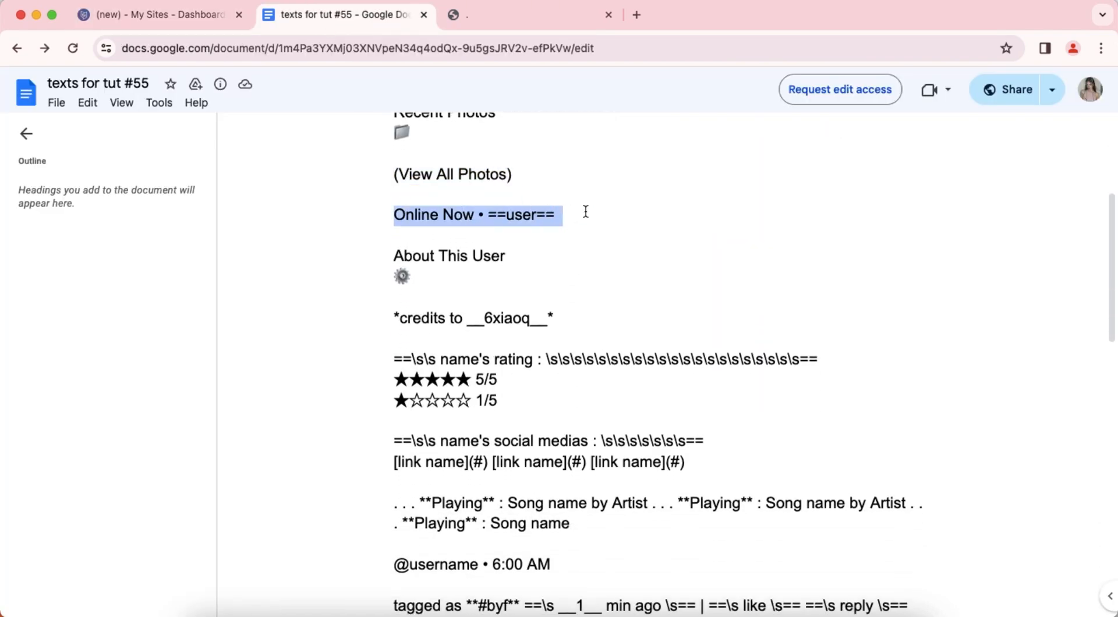
right_click(479, 215)
left_click(508, 227)
left_click(166, 22)
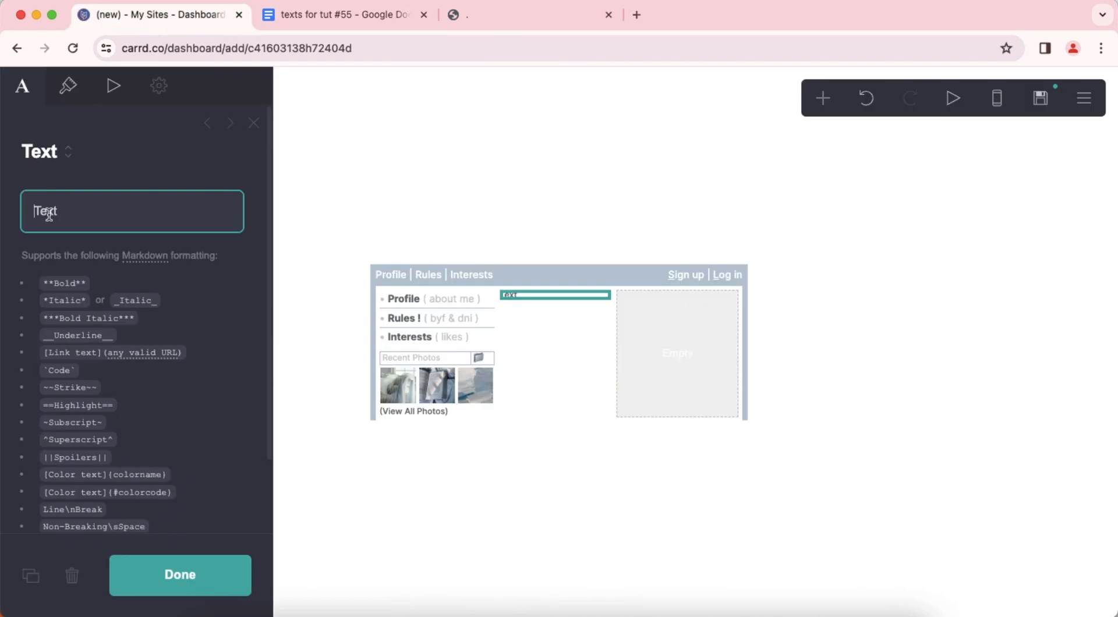
right_click(71, 212)
left_click(127, 343)
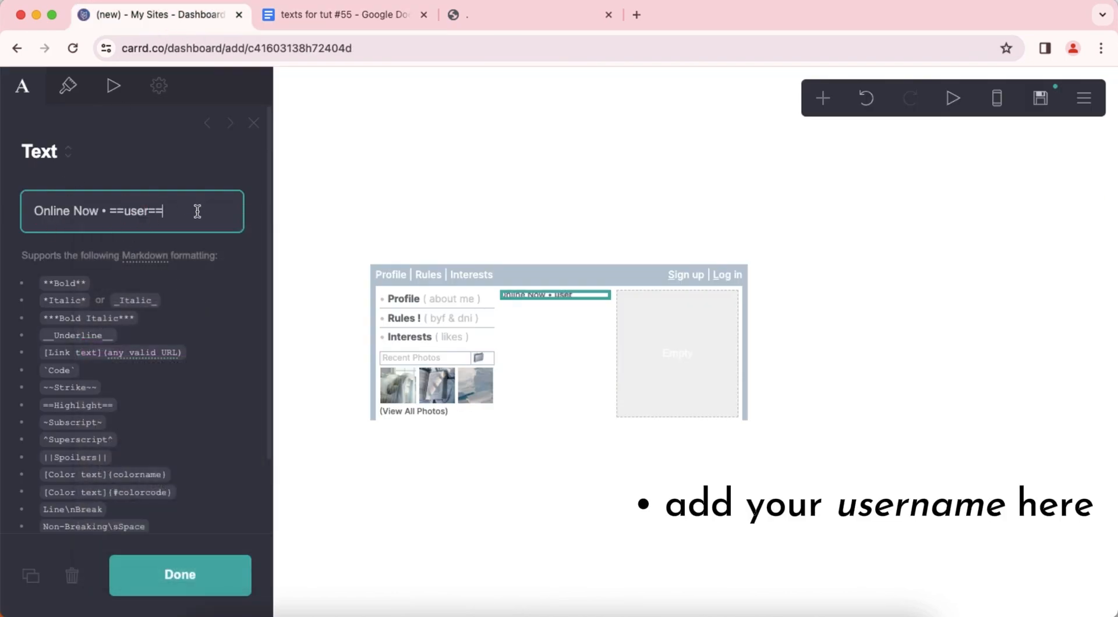
Set the Online Now text's highlight to text color #A5ABB1 with a transparent background.
left_click(68, 86)
left_click(95, 331)
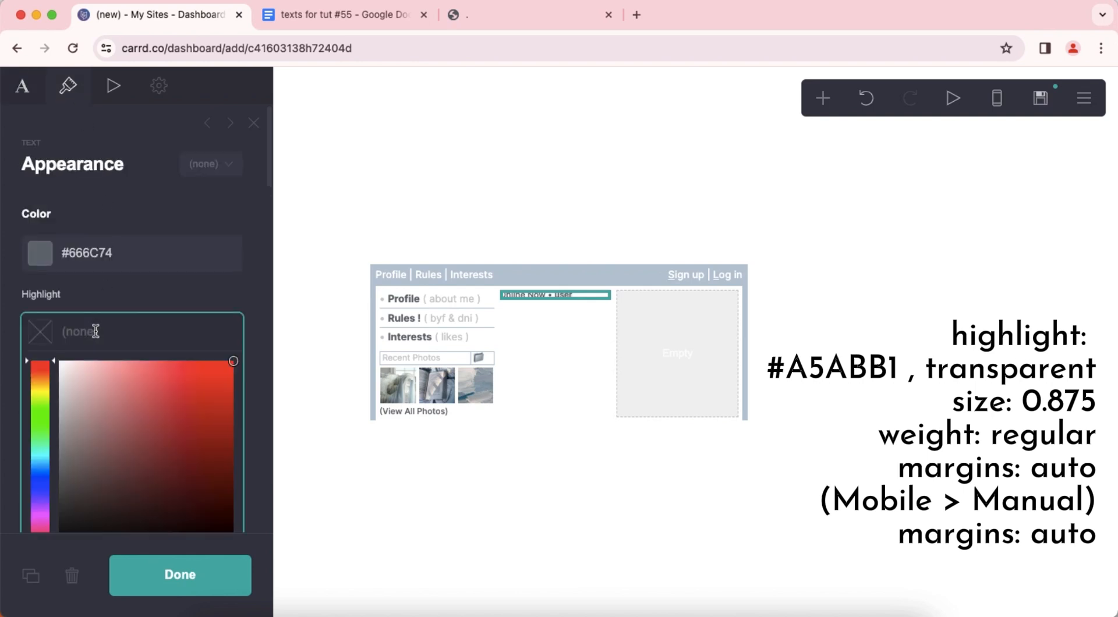
type("#A5ABB1")
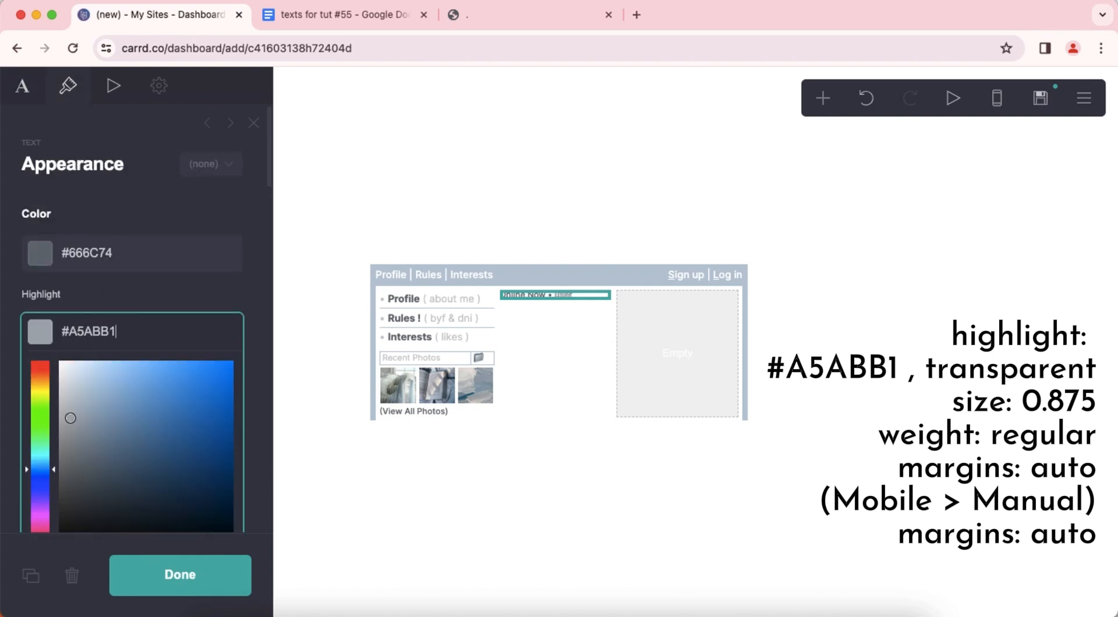
key("Return")
left_click(142, 340)
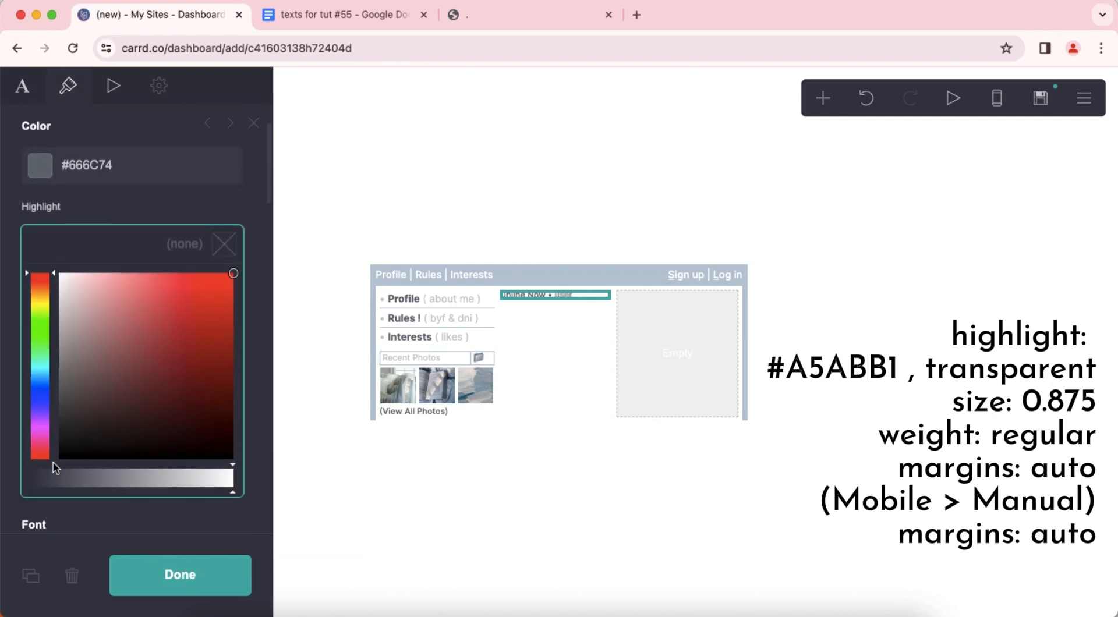
key("Return")
Set the Online Now text's size to 0.875 and its weight to Regular.
scroll(148, 309, "down", 3)
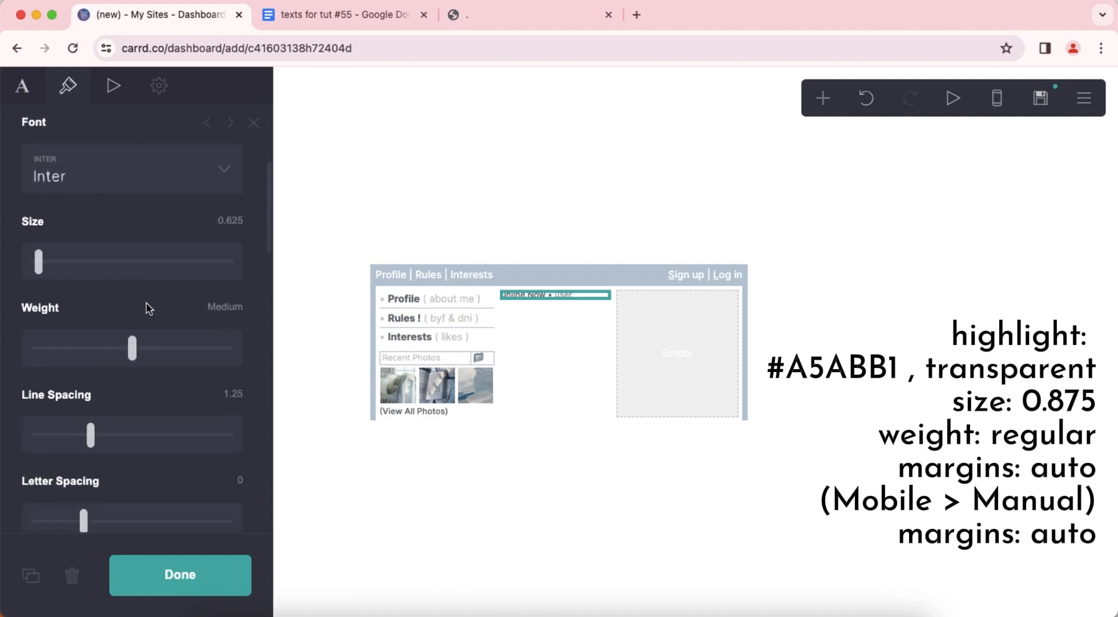
left_click(242, 225)
type("0.875")
key("Return")
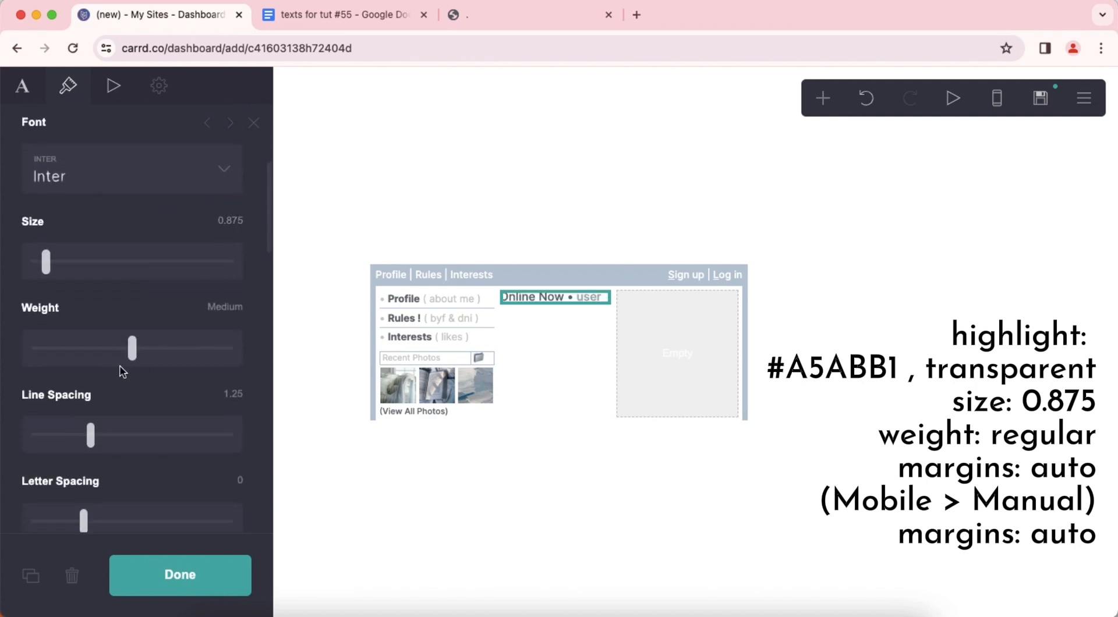
left_click(109, 353)
Set the Online Now text's margins to Auto.
scroll(139, 360, "down", 5)
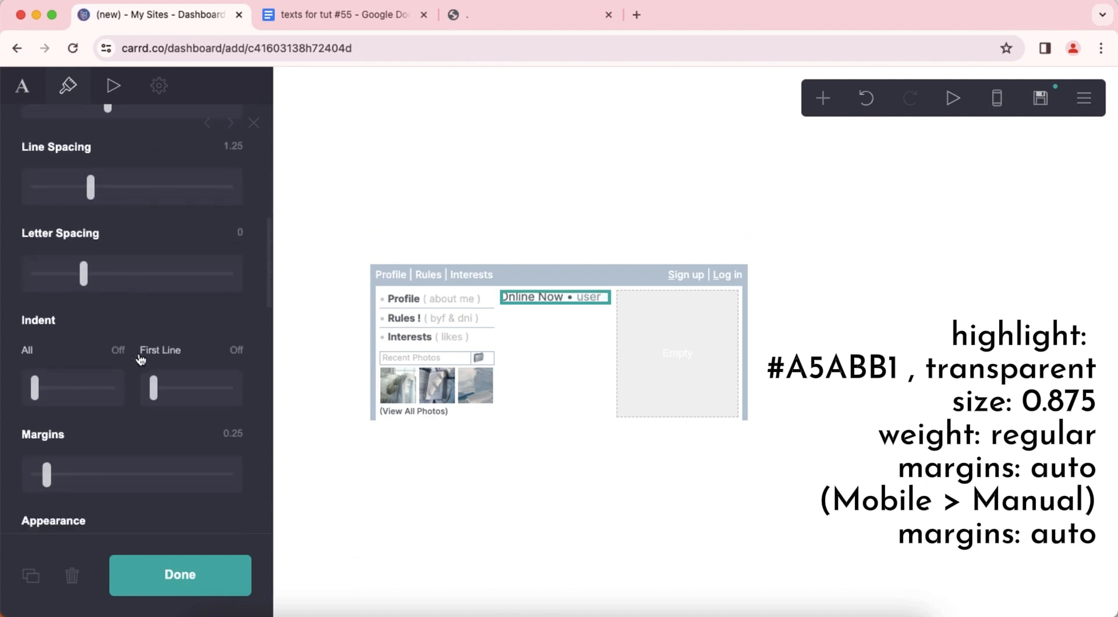
scroll(117, 358, "down", 2)
left_click(32, 356)
scroll(161, 386, "down", 5)
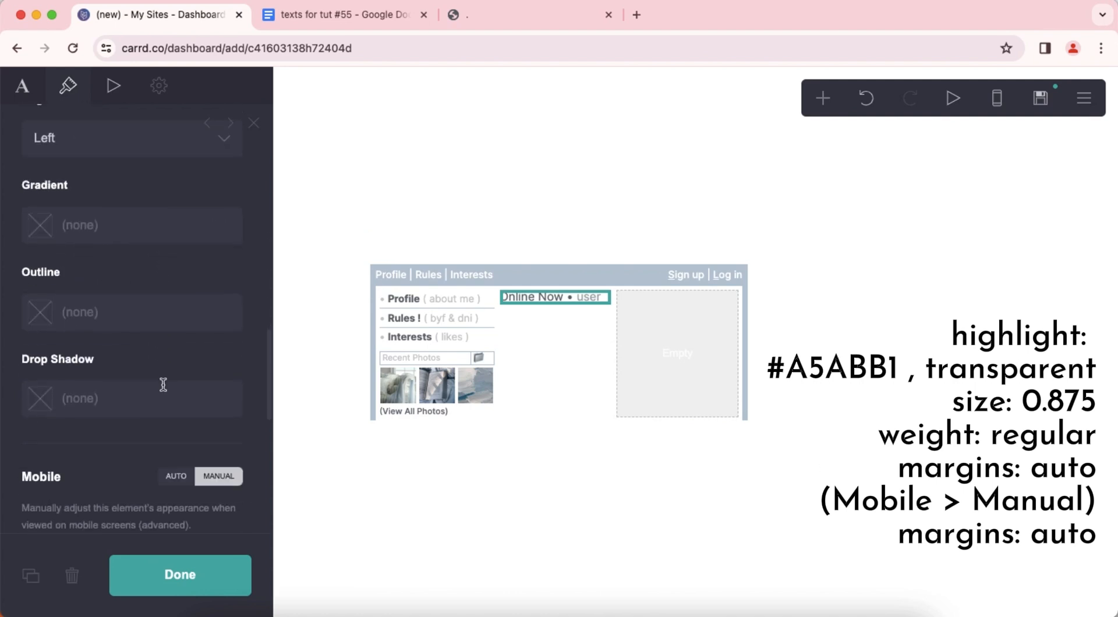
Set the Online Now text's mobile margins to Auto in the mobile view, then return to the desktop view.
scroll(163, 385, "down", 5)
left_click(997, 108)
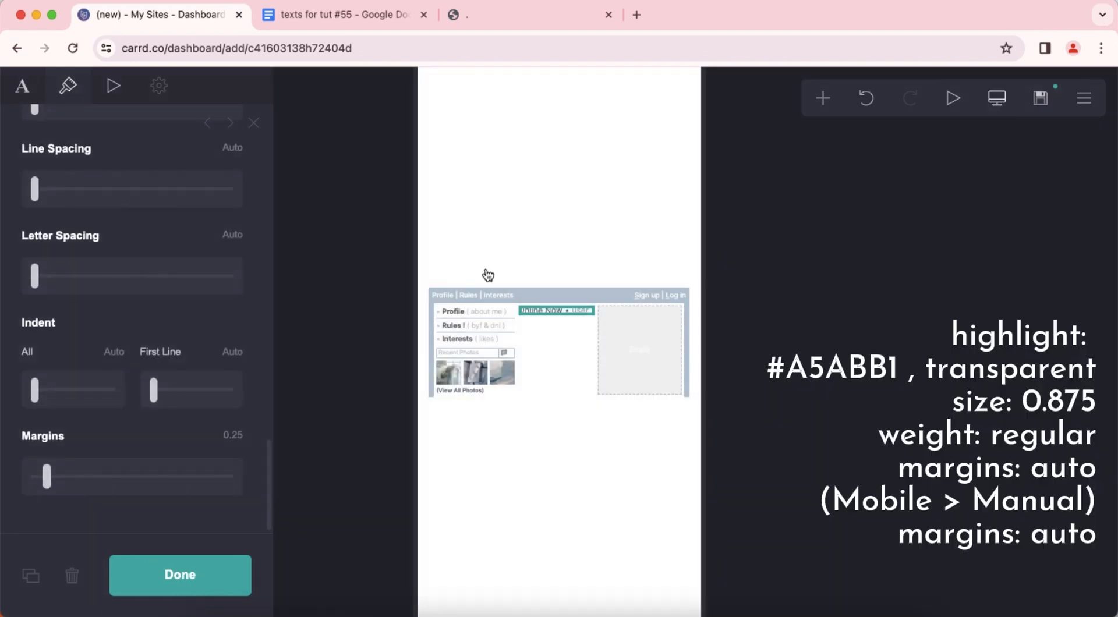
left_click(33, 483)
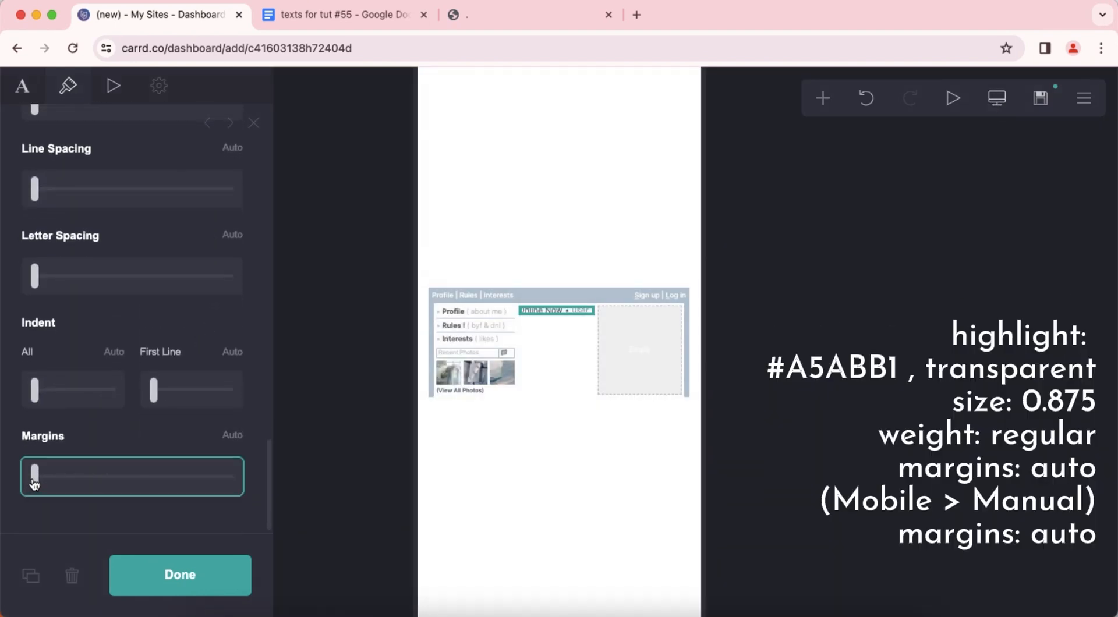
left_click(594, 492)
left_click(807, 384)
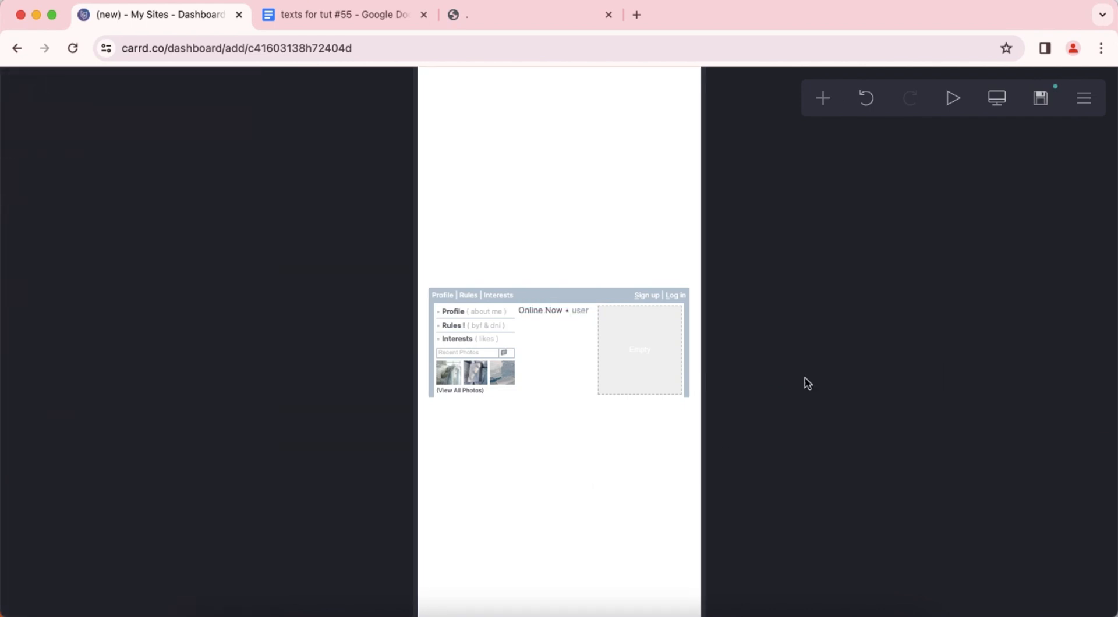
left_click(987, 114)
Add an image below the Online Now text and upload the plush bunny icon JPEG from the Downloads folder.
left_click(554, 302)
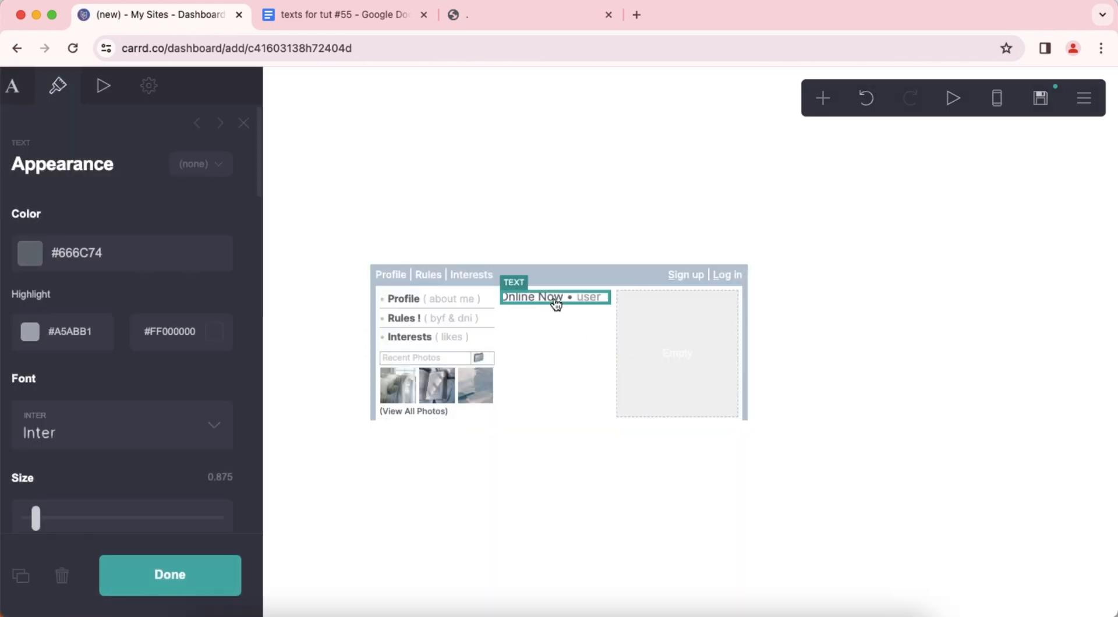
left_click(822, 99)
left_click(619, 183)
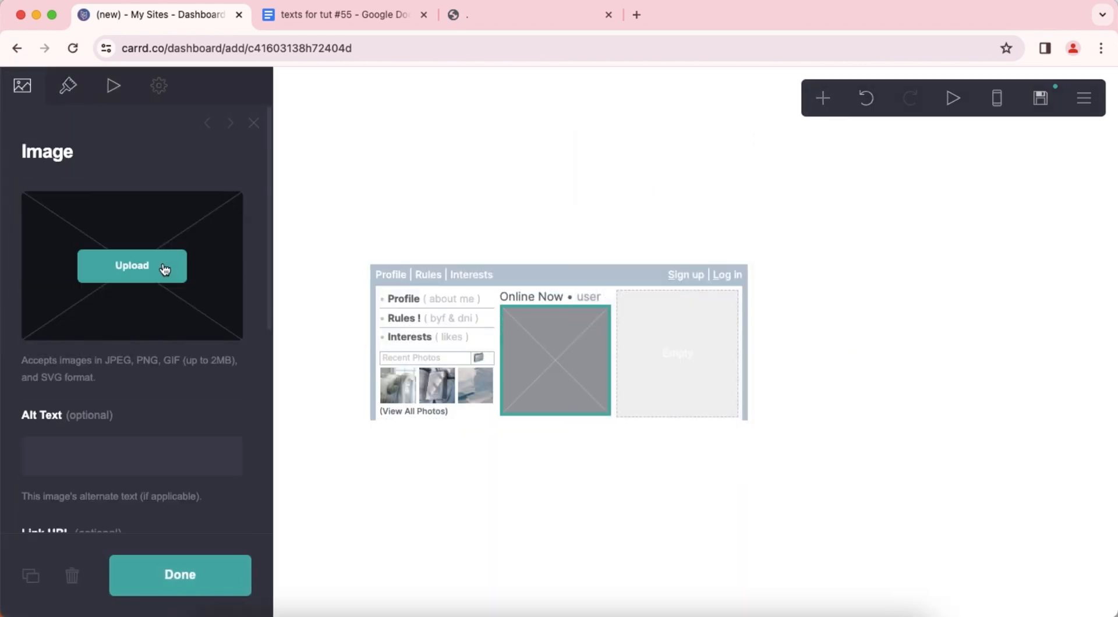
left_click(153, 274)
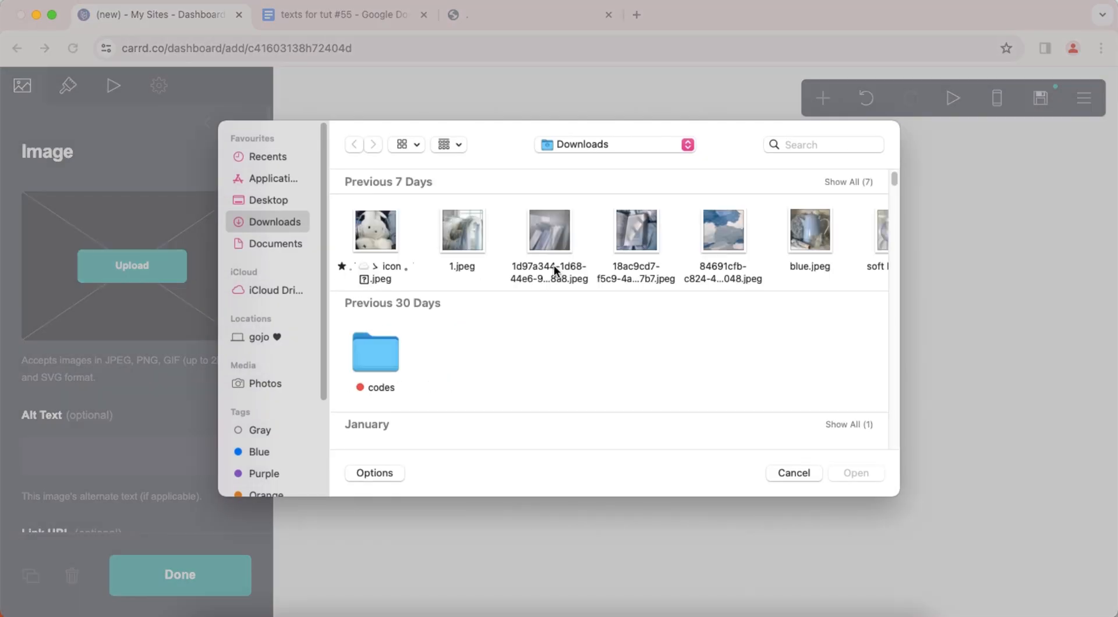
double_click(372, 231)
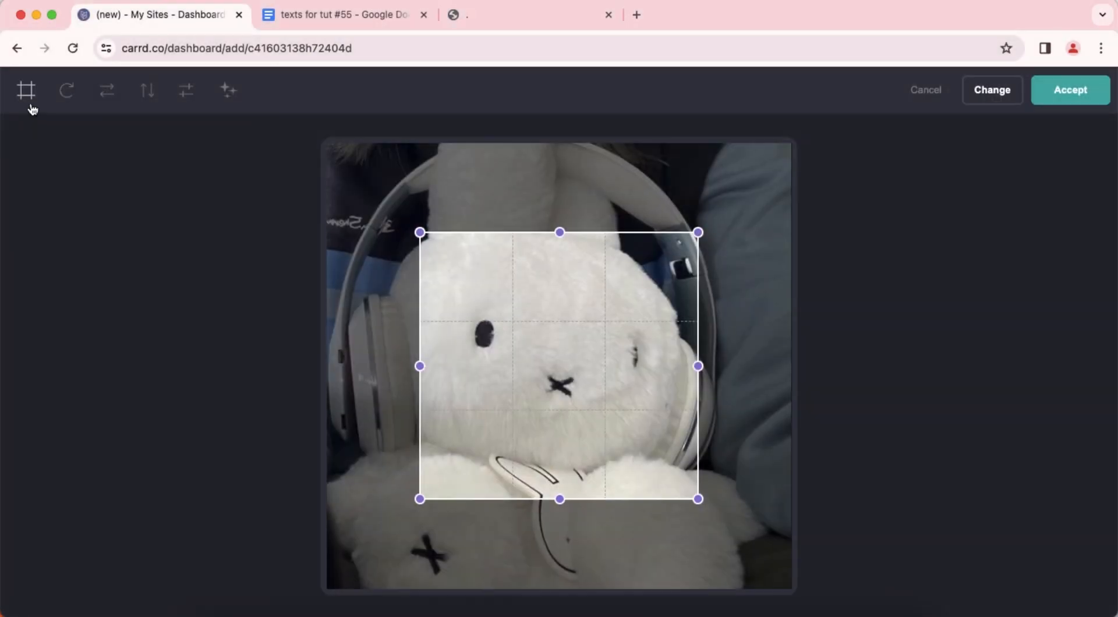
Enlarge the bunny picture's crop to a square covering nearly the whole image and accept it.
left_click_drag(542, 346, 452, 230)
left_click_drag(593, 410, 790, 613)
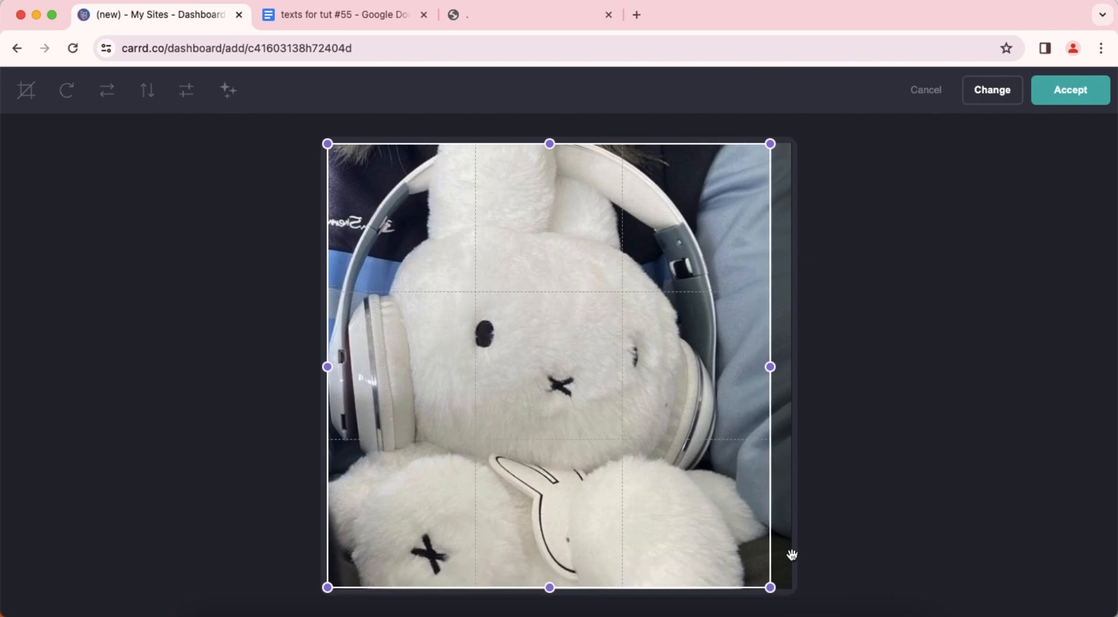
left_click(1071, 96)
left_click(901, 400)
left_click(901, 400)
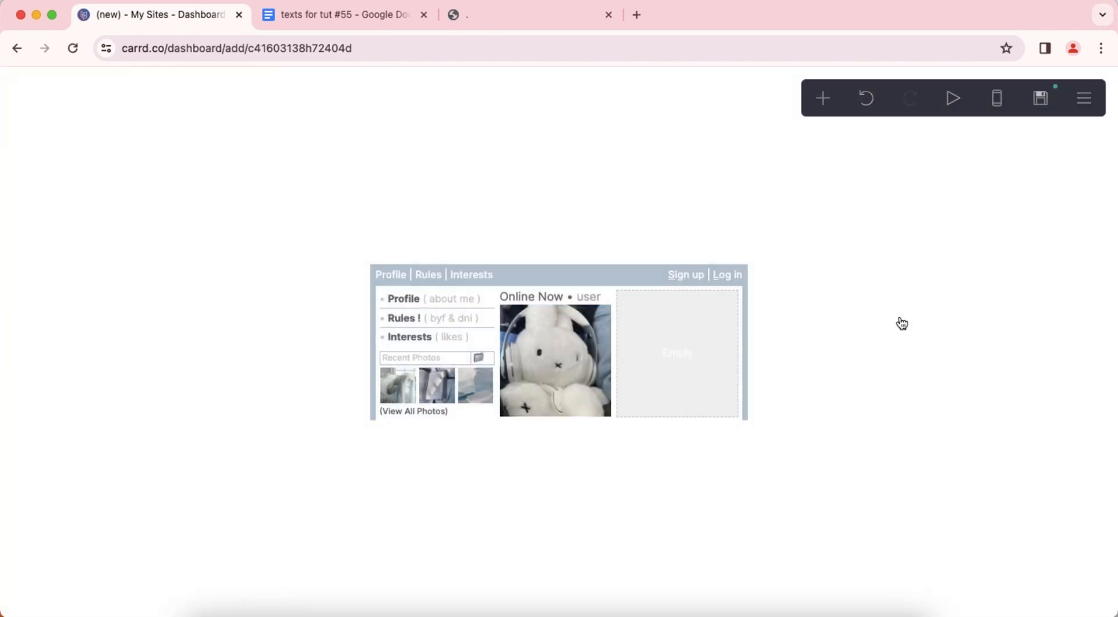
Add a table in the empty third column and clear its headings.
left_click(821, 99)
left_click(796, 293)
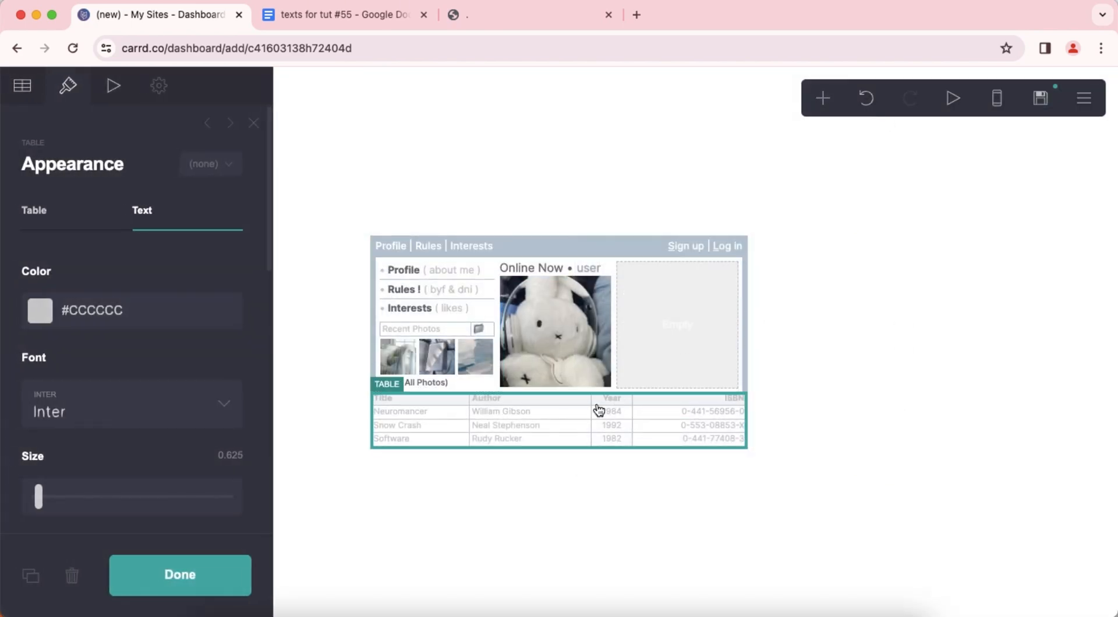
left_click_drag(597, 407, 696, 330)
left_click(24, 87)
left_click_drag(84, 307, 3, 215)
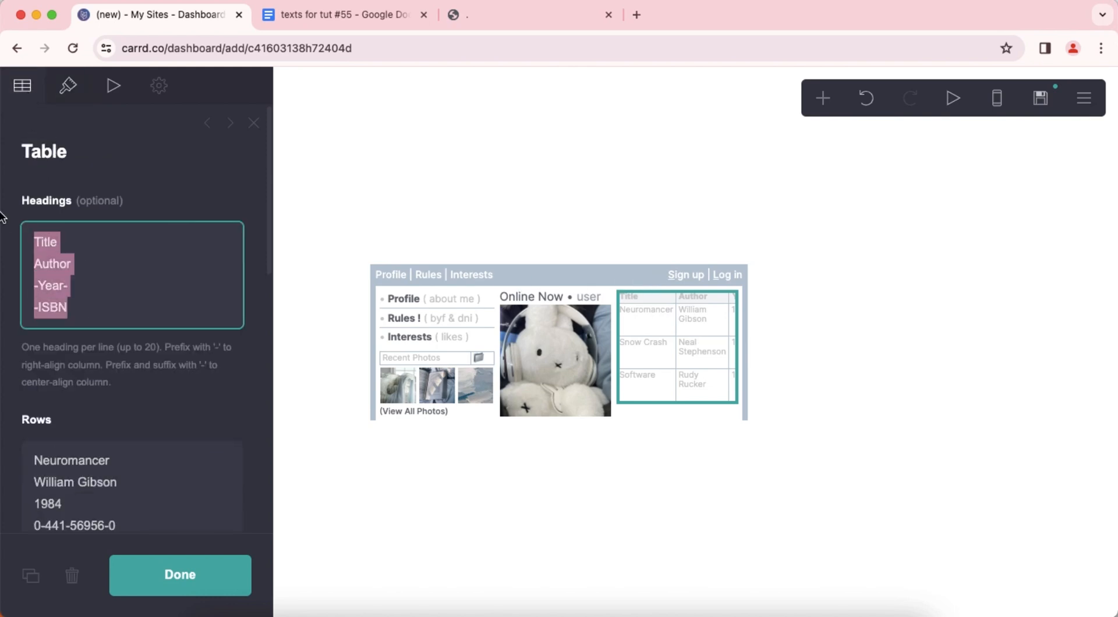
key("BackSpace")
Copy "About This User" with the gear emoji from the texts document and replace the new table's rows with it.
left_click(335, 16)
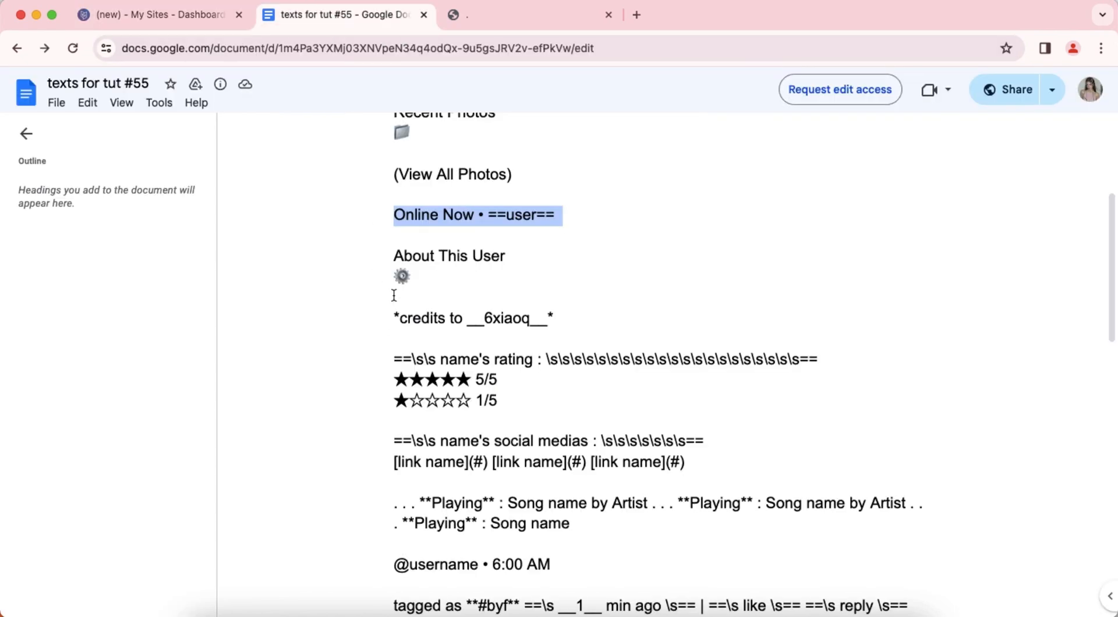
left_click_drag(387, 259, 420, 280)
right_click(438, 257)
left_click(462, 272)
left_click(173, 23)
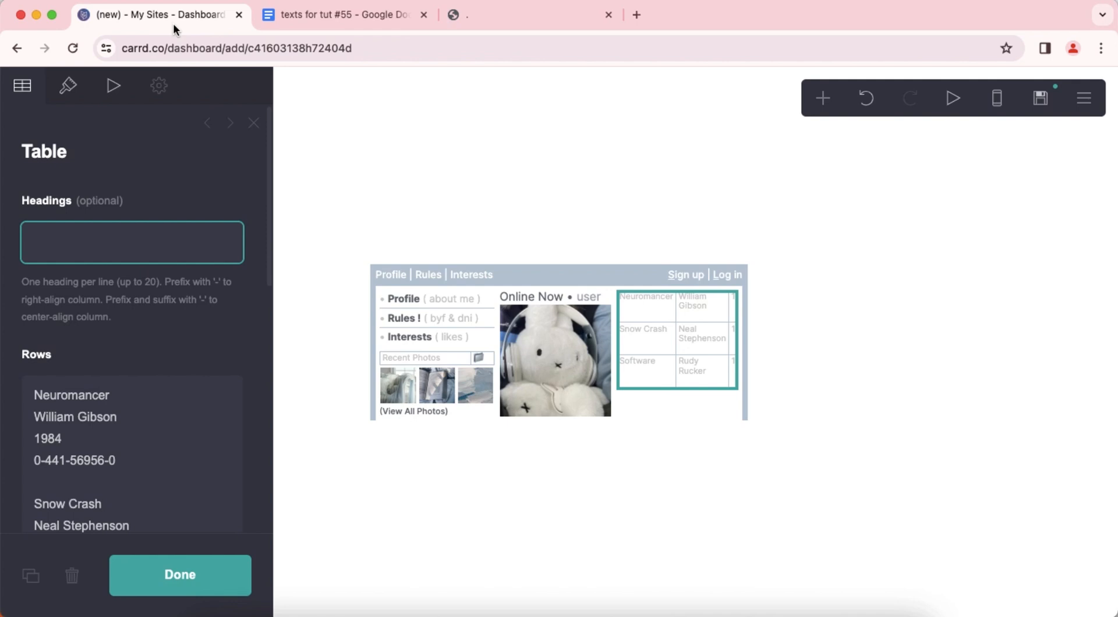
right_click(151, 423)
left_click(168, 470)
right_click(175, 420)
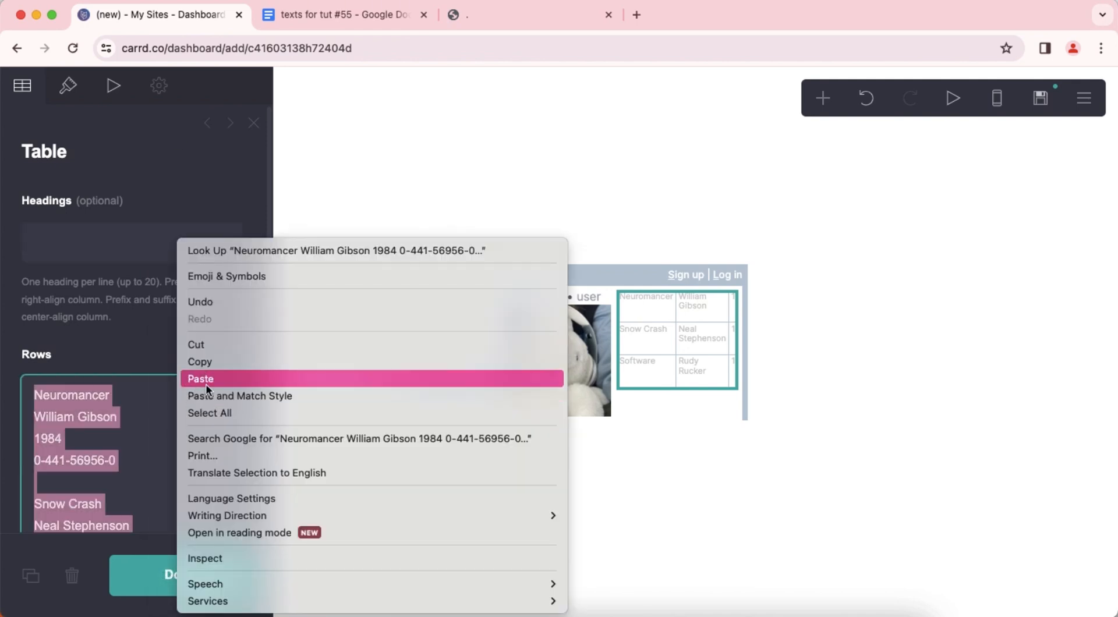
left_click(207, 381)
Set the About This User table's border color to #6F777B.
left_click(69, 85)
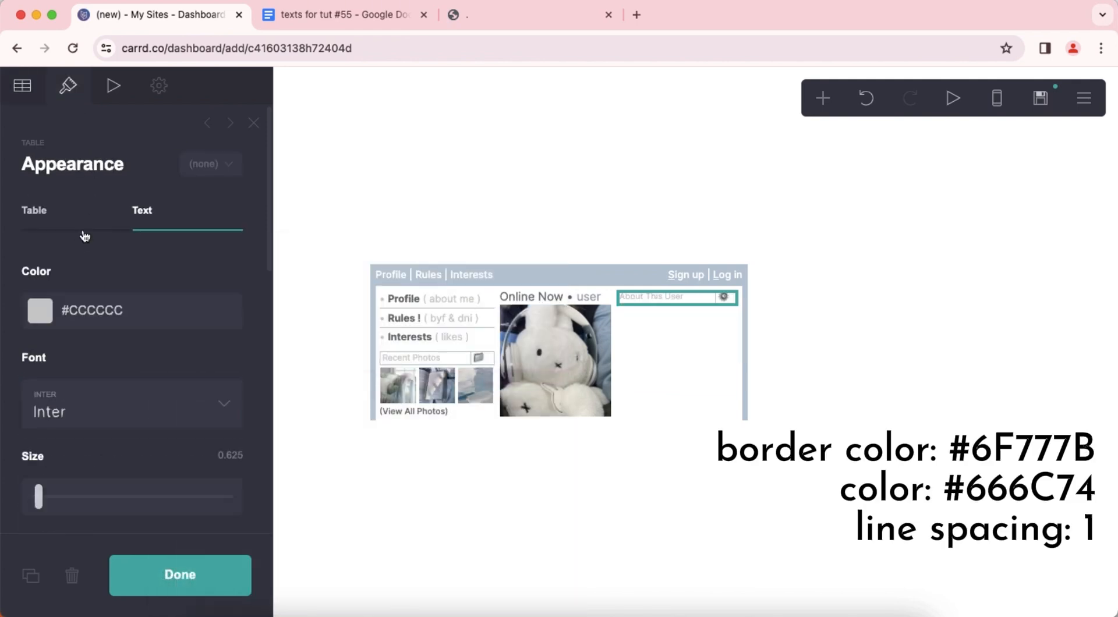
left_click(85, 229)
scroll(146, 309, "down", 3)
left_click(177, 299)
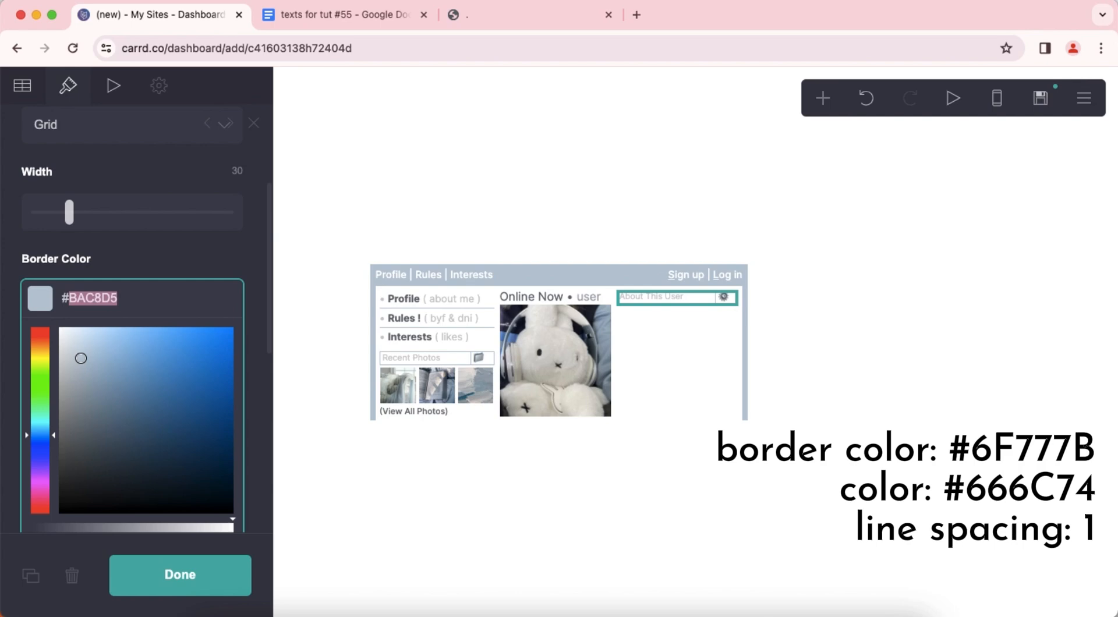
type("#6F777B")
key("Return")
Set the About This User table's text color to #666C74.
scroll(164, 325, "up", 5)
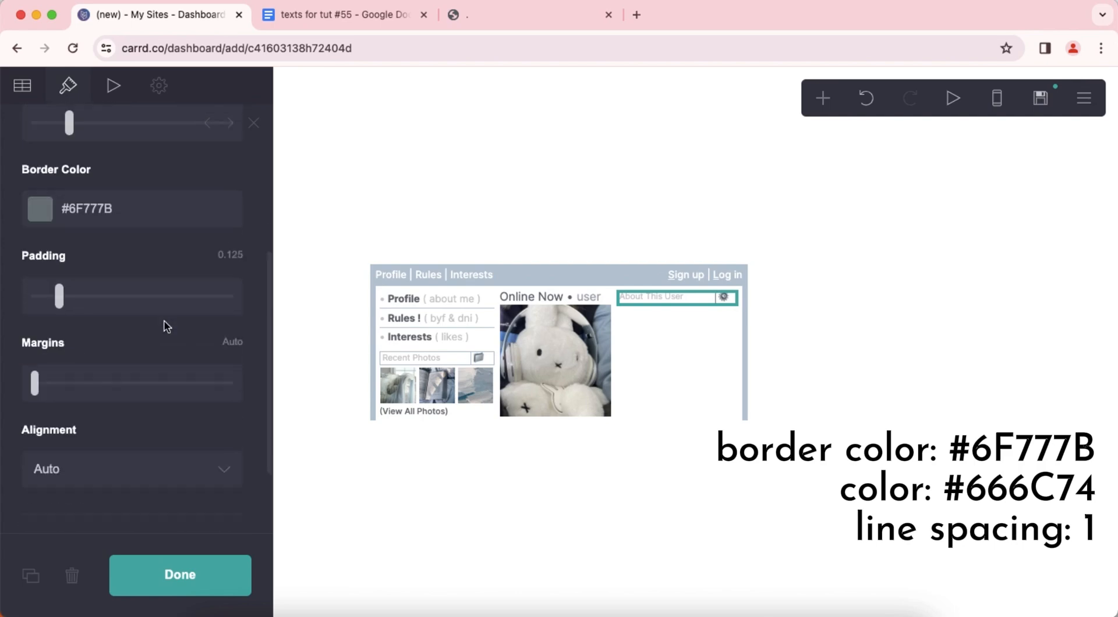
left_click(191, 226)
left_click(175, 315)
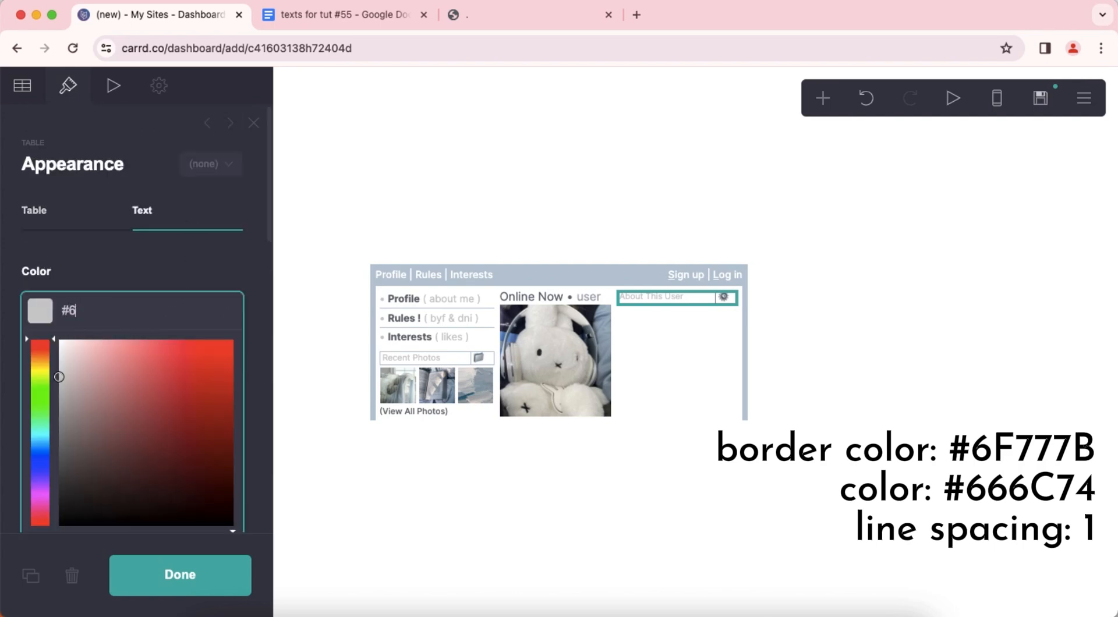
type("#666C74")
key("Return")
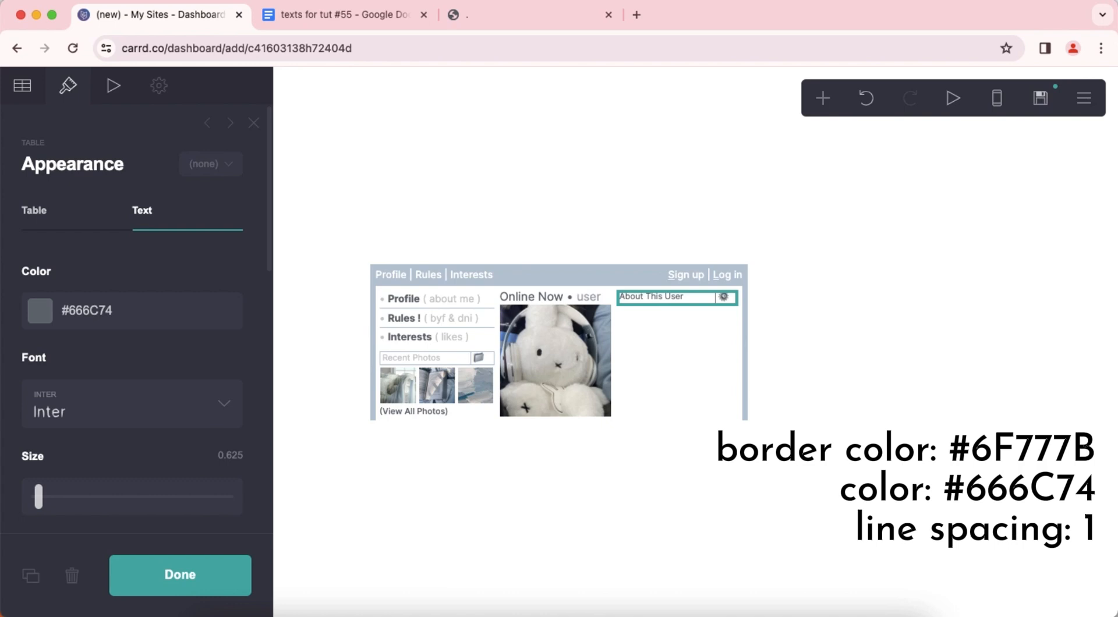
Set the About This User table's line spacing to 1.
scroll(167, 354, "down", 4)
scroll(167, 357, "down", 2)
left_click(231, 356)
type("1")
key("Return")
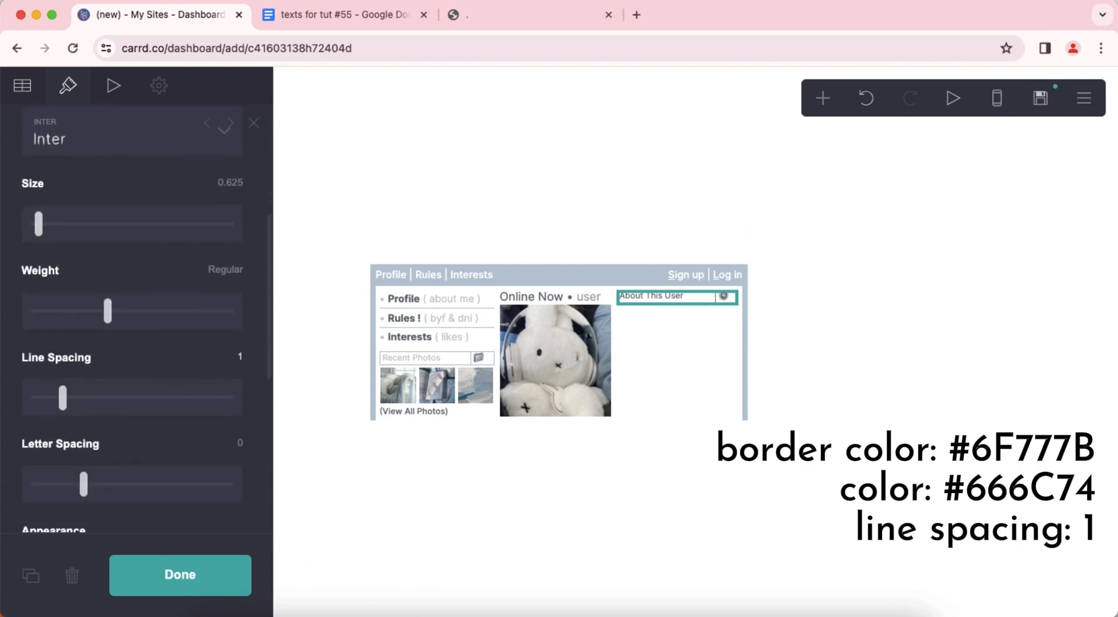
scroll(169, 358, "down", 8)
left_click(592, 532)
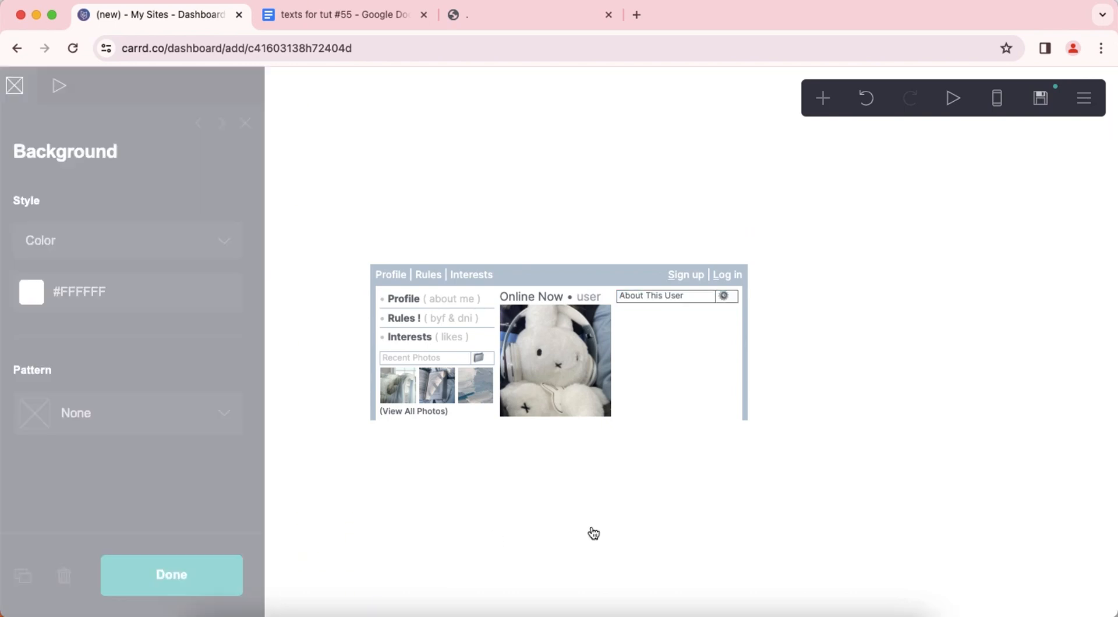
Add a text below the About This User table reading "**name** age pronouns basic info" followed by repeated "info" filler.
left_click(687, 314)
left_click(823, 99)
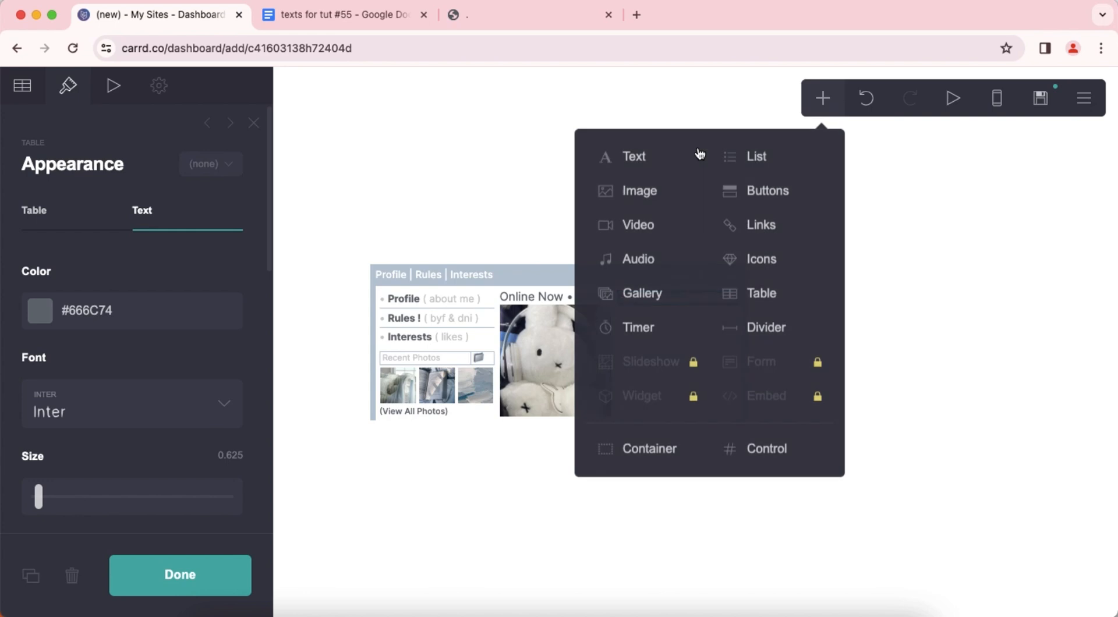
left_click(682, 161)
left_click(25, 104)
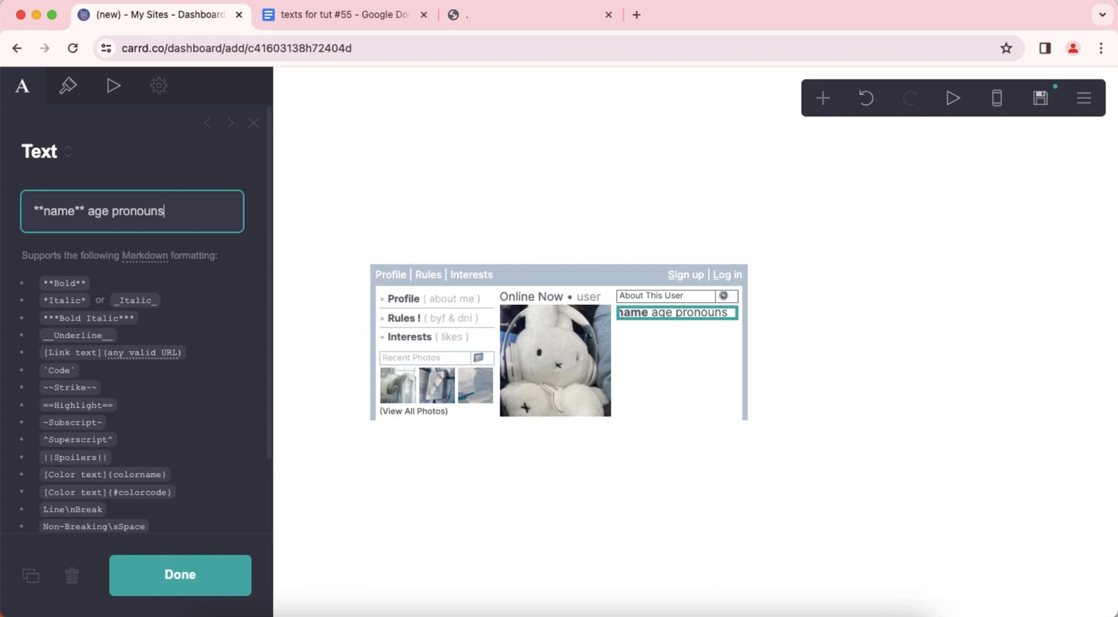
type("basic info")
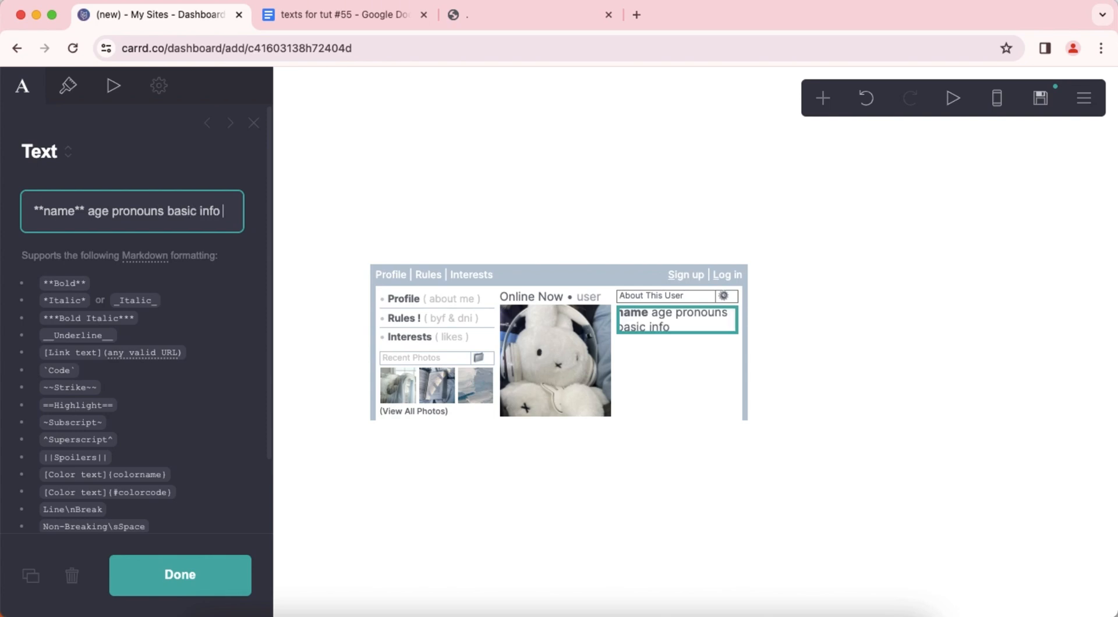
key("super+v")
key("super+v")
Copy the italic credits line from the texts document and paste it over the surplus "info" words ending the third-column text.
left_click(278, 17)
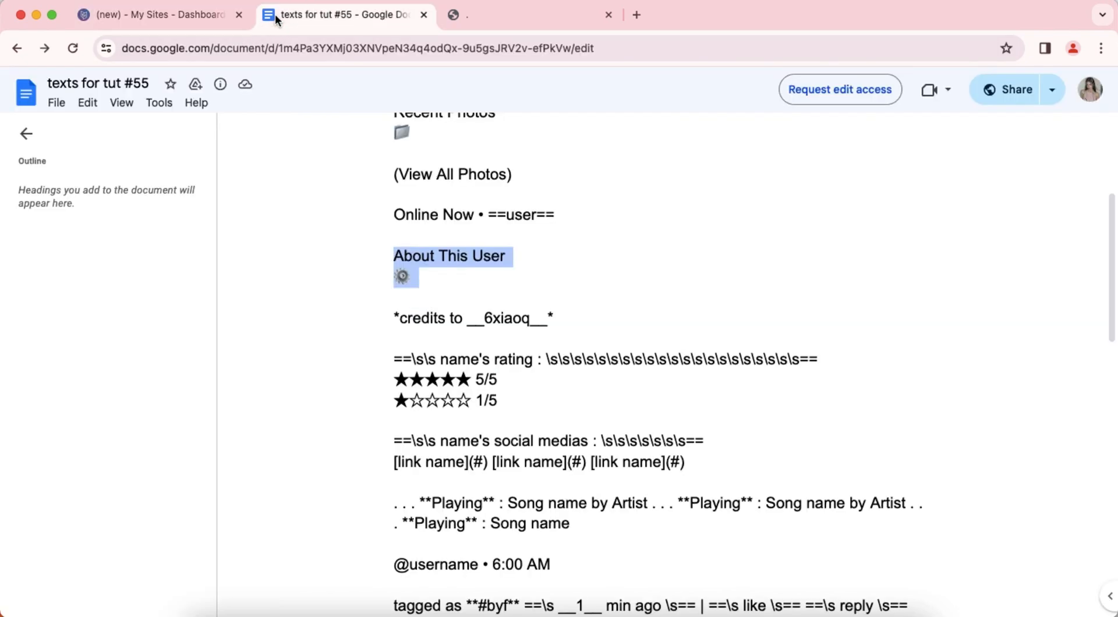
left_click_drag(396, 320, 551, 318)
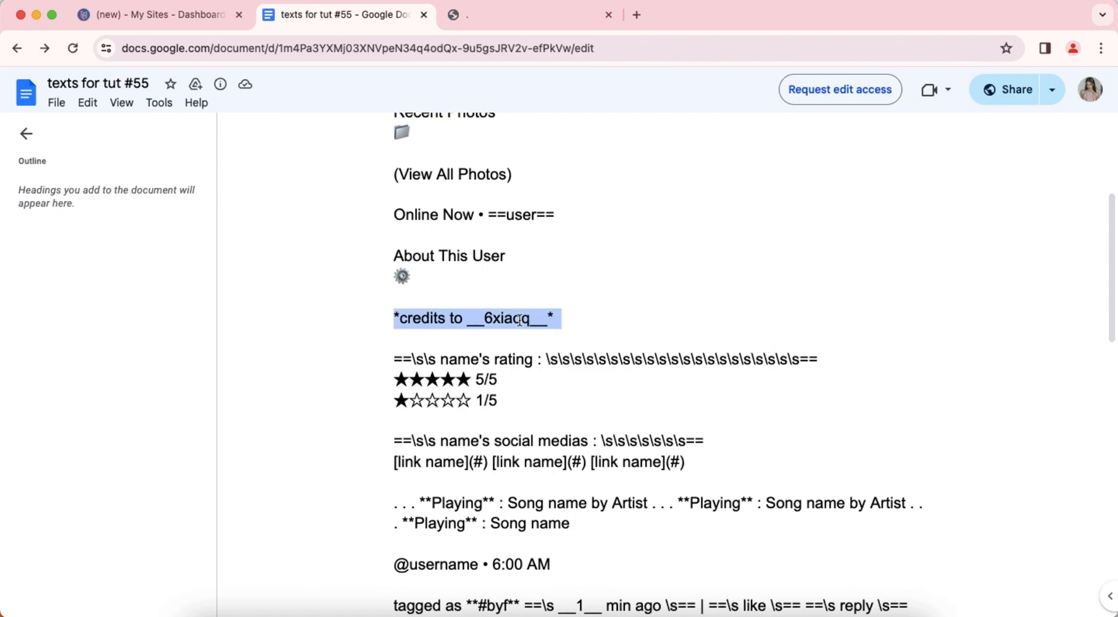
left_click(163, 17)
left_click_drag(56, 256, 219, 256)
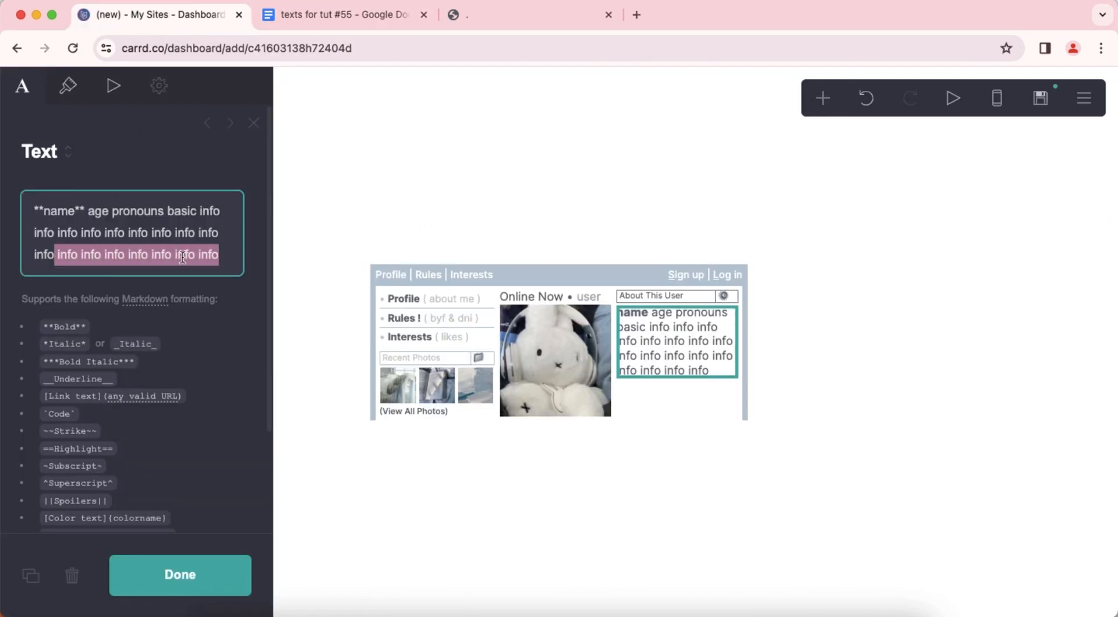
key("BackSpace")
right_click(131, 250)
left_click(184, 361)
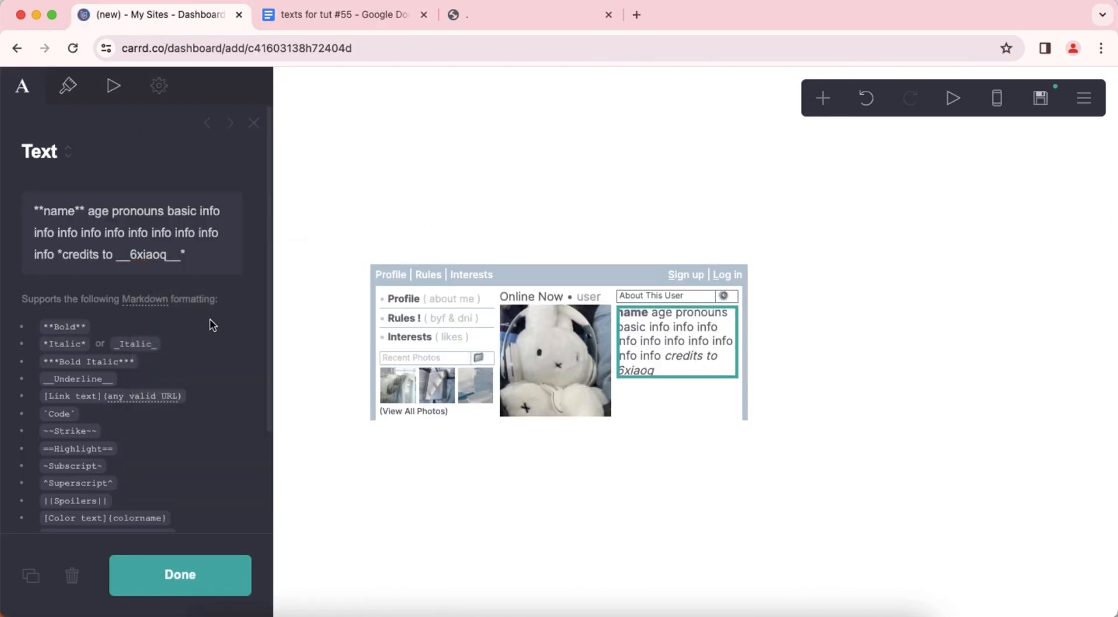
Set the third-column description text's size to 0.625.
left_click(68, 86)
scroll(154, 317, "down", 1)
scroll(154, 317, "down", 4)
left_click(240, 276)
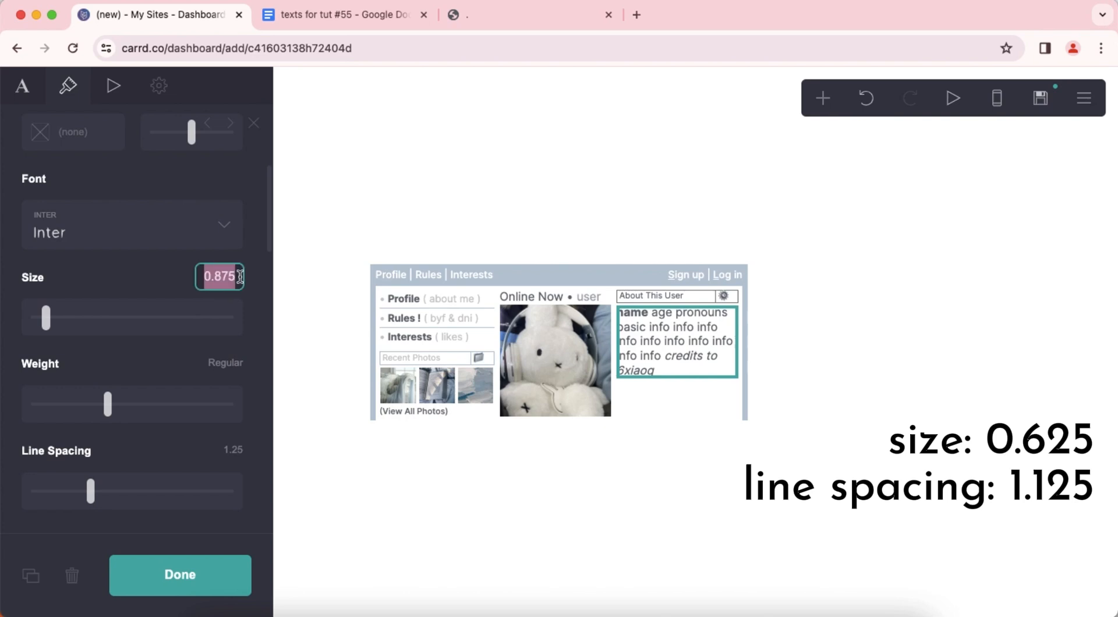
type("0.625")
key("Return")
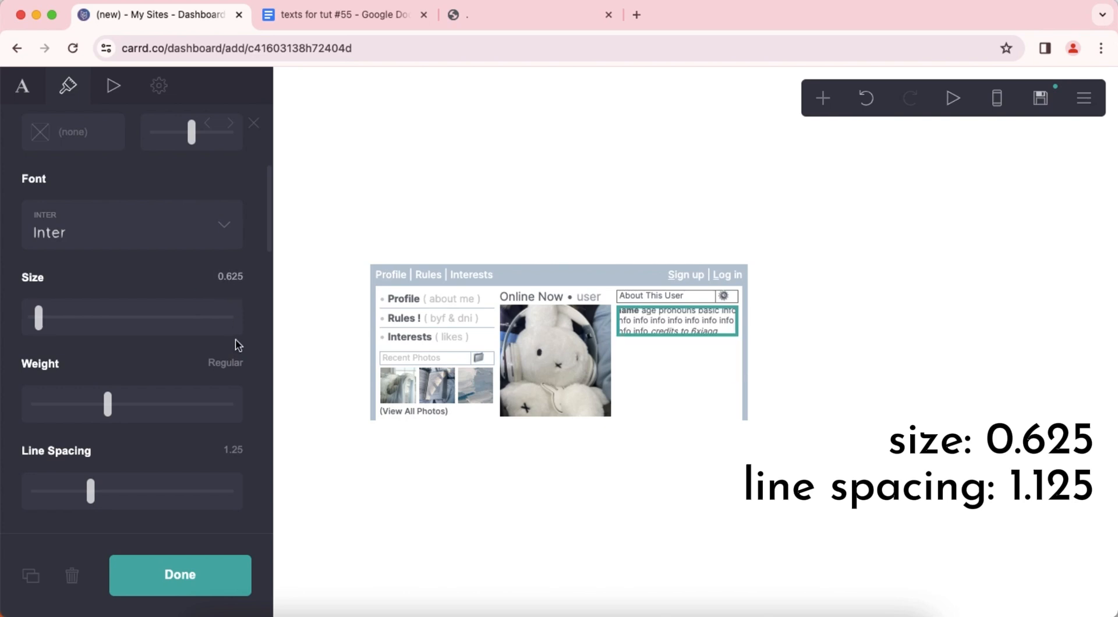
Set the third-column description text's line spacing to 1.125.
scroll(238, 346, "down", 3)
type("1.125")
key("Return")
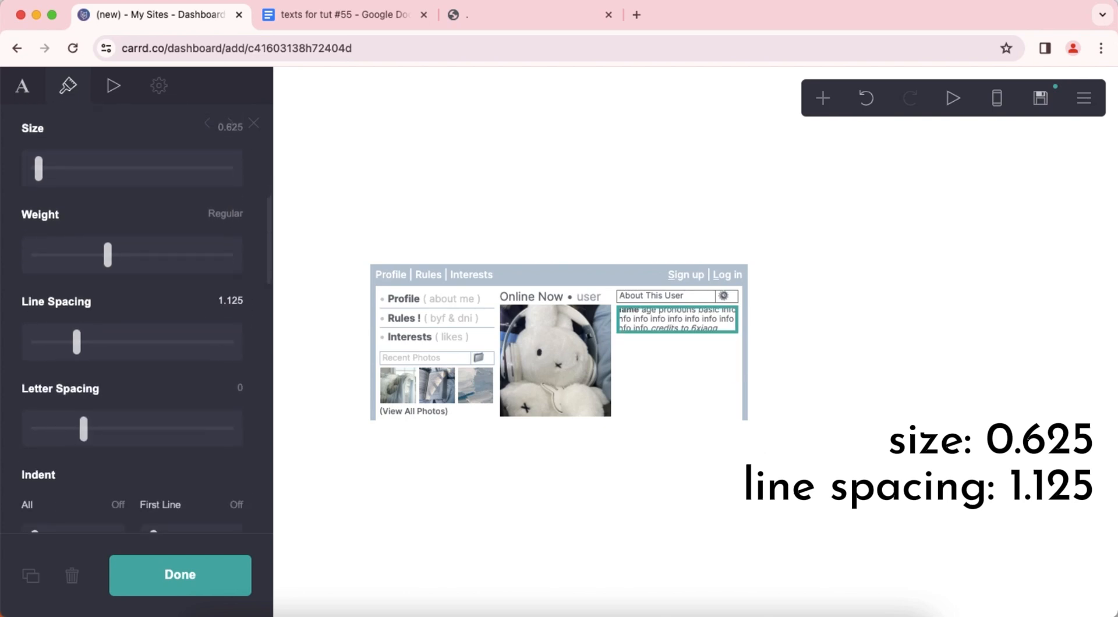
left_click(709, 491)
left_click(709, 491)
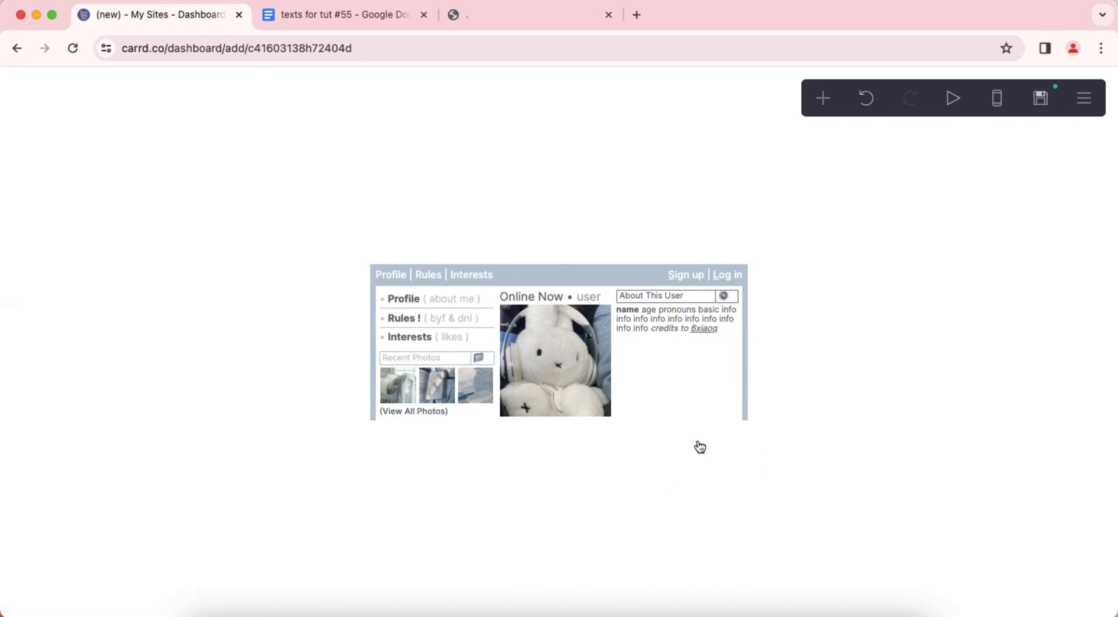
Add another text element below the credits text in the third column and open its content for editing.
left_click(679, 325)
left_click(823, 97)
left_click(689, 158)
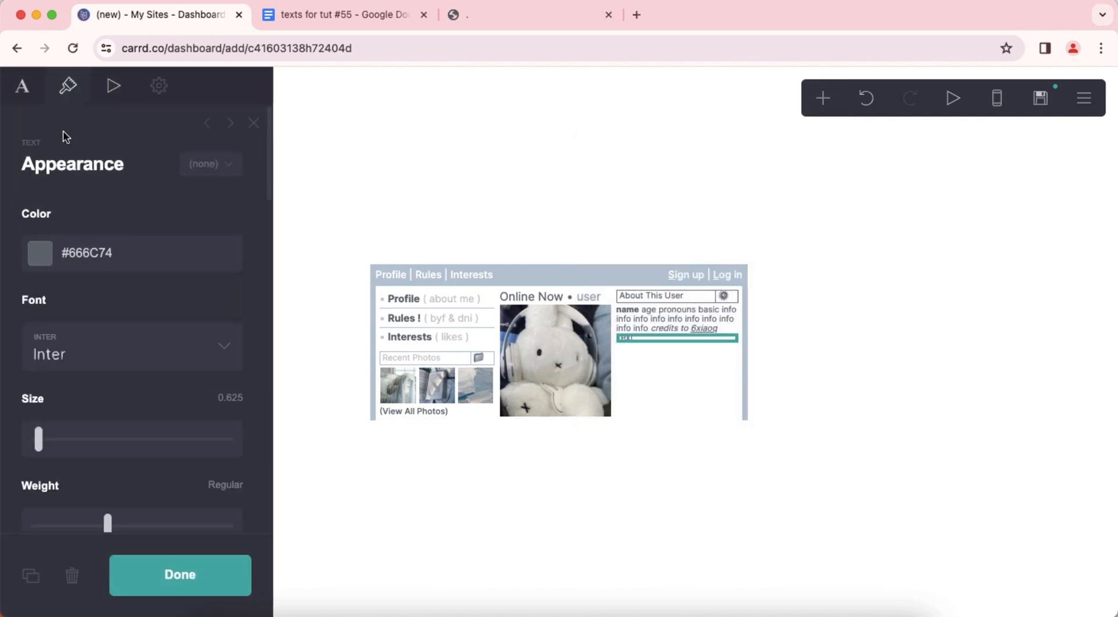
left_click(23, 90)
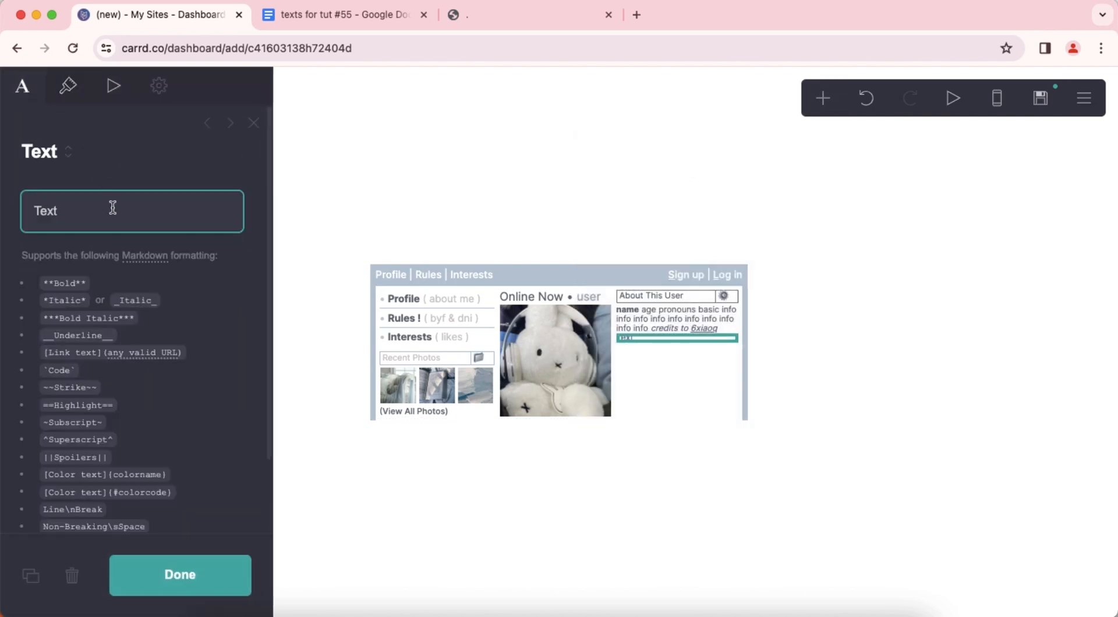
Copy the "name's rating" block with its 5/5 and 1/5 star lines from the texts document and paste it over the new text element's placeholder.
left_click(302, 18)
scroll(511, 291, "down", 3)
left_click_drag(394, 261, 499, 305)
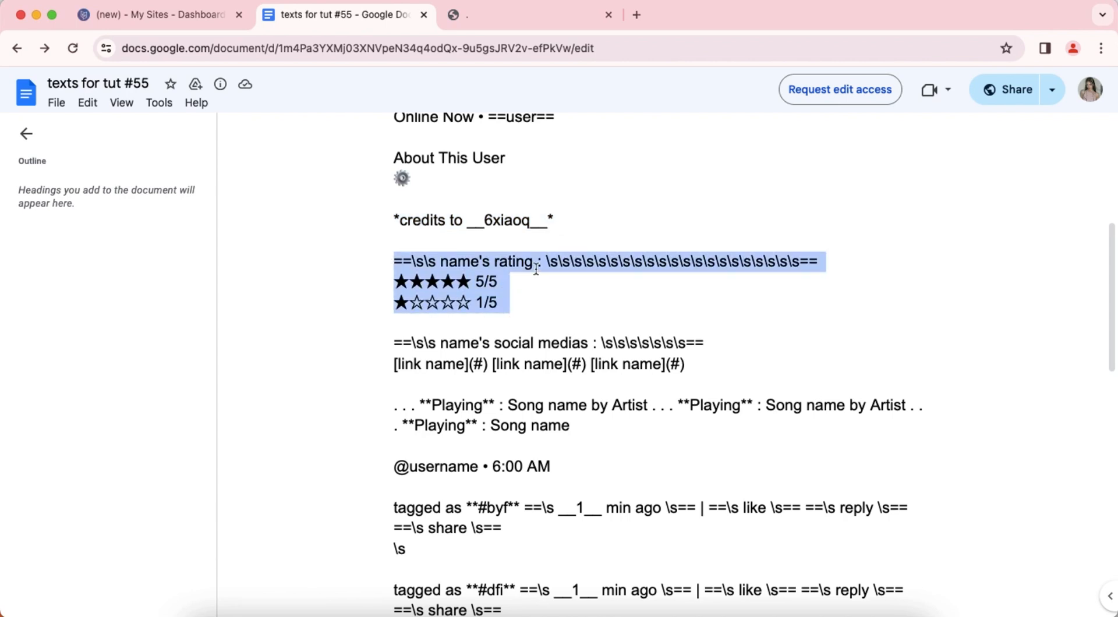
right_click(501, 266)
left_click(521, 279)
left_click(154, 14)
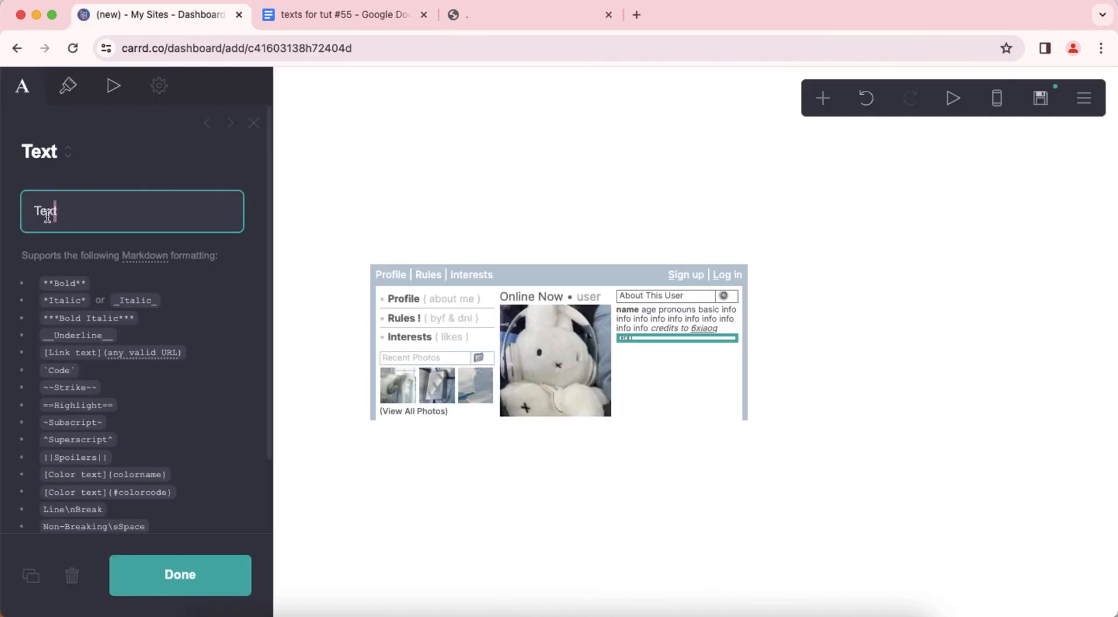
right_click(69, 208)
left_click(128, 348)
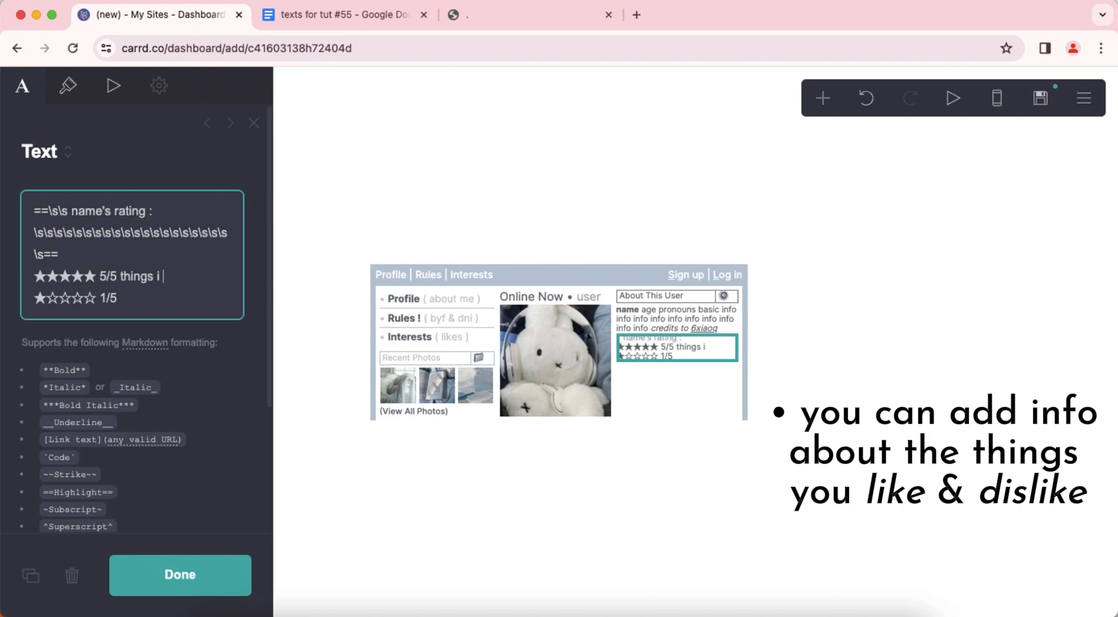
Extend the 5/5 line with "things i like" and the 1/5 line with "things i dislike", each followed by a short run of "info" words.
left_click(184, 276)
key("super+v")
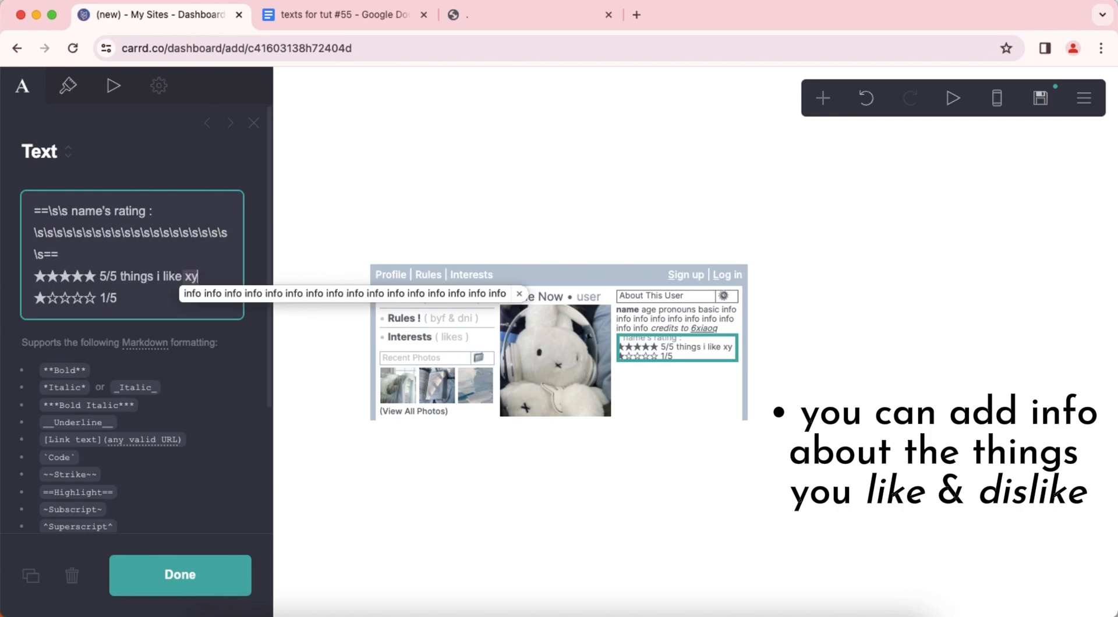
left_click_drag(125, 298, 172, 320)
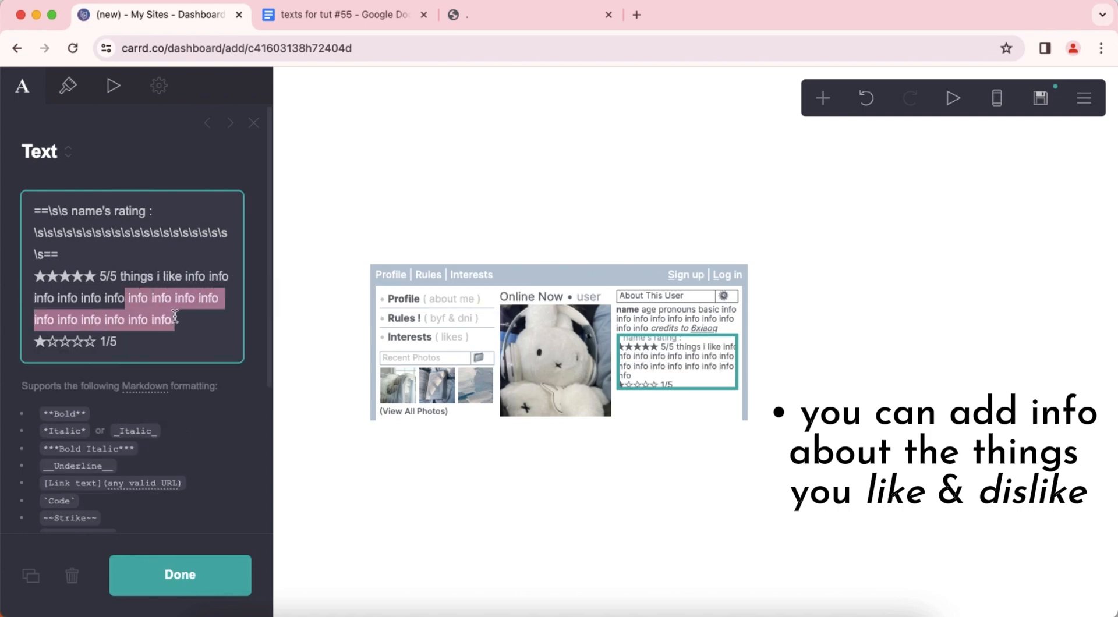
key("BackSpace")
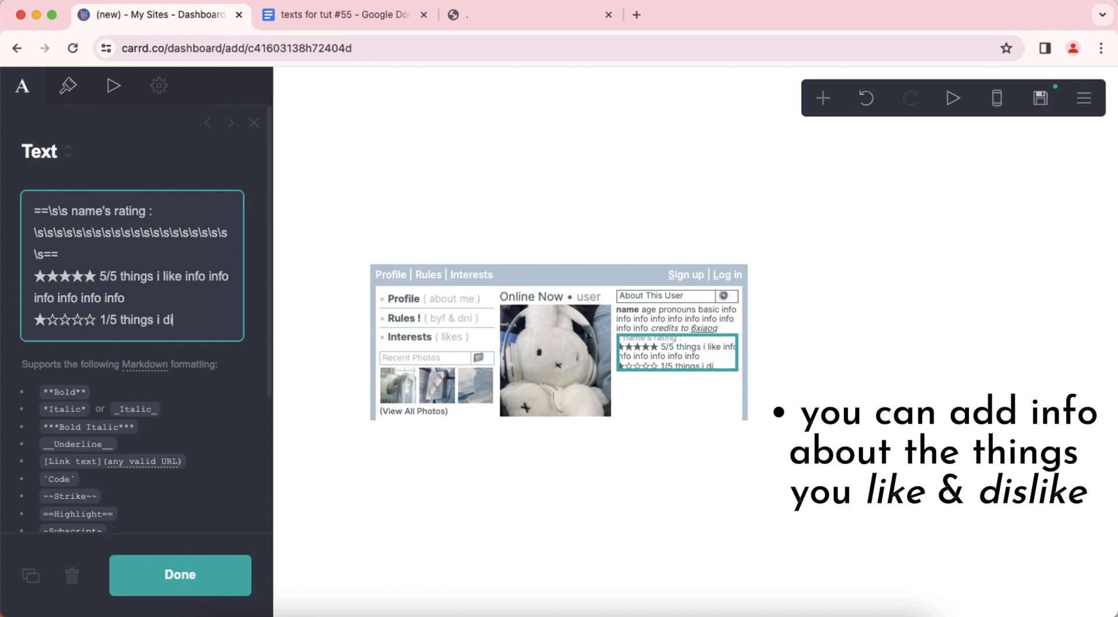
key("super+v")
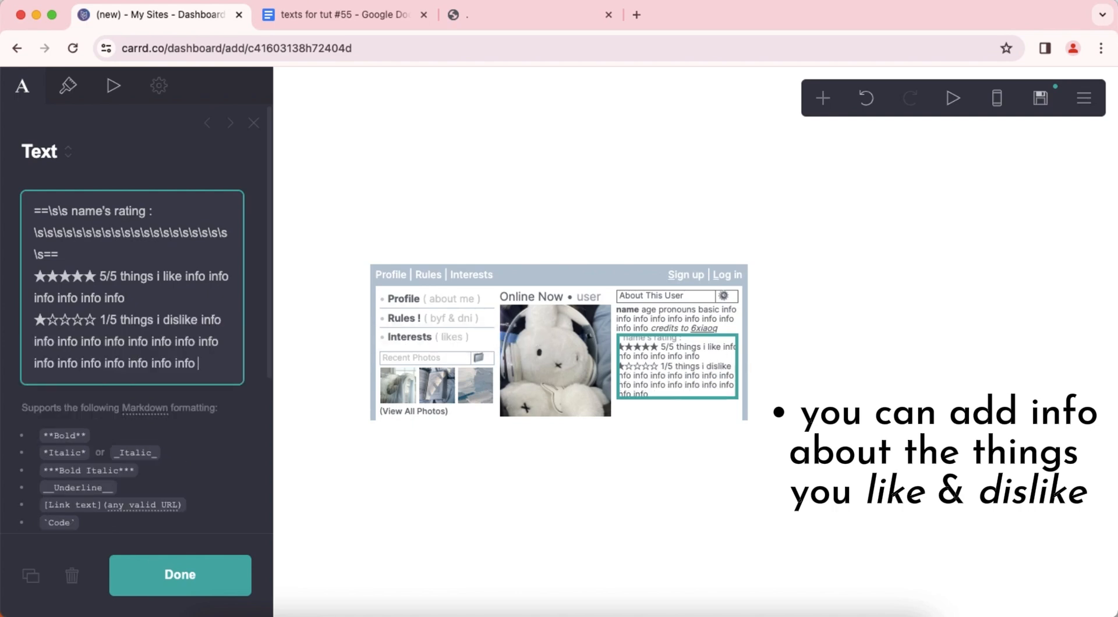
left_click_drag(102, 344, 209, 370)
key("BackSpace")
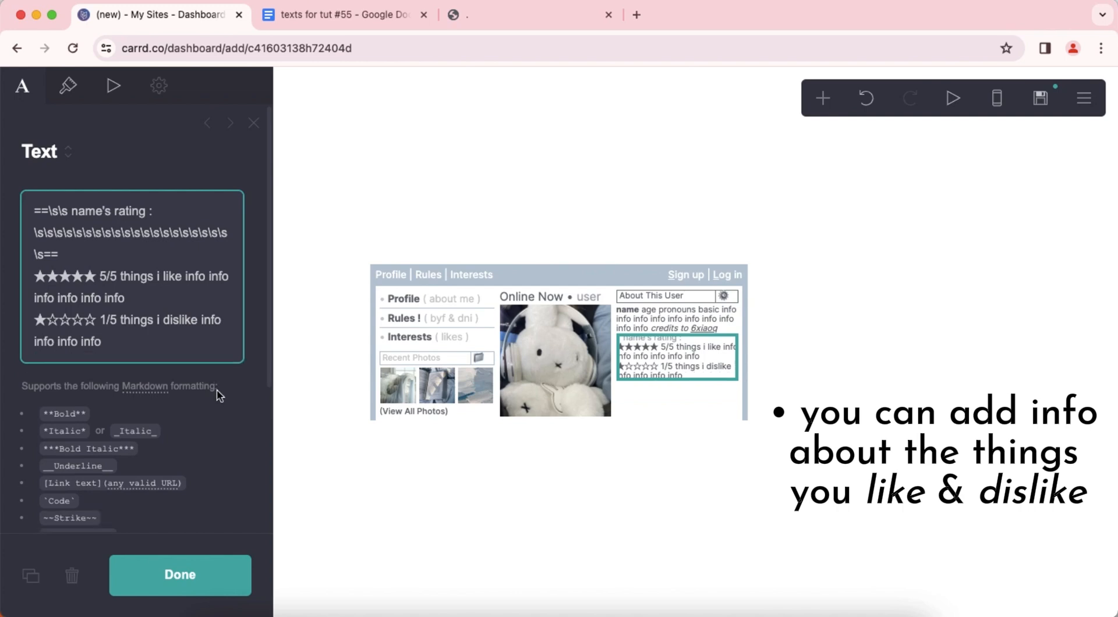
Set the rating text's highlight colors to #FFFFFF for the text and #BAC8D5 for the background.
left_click(83, 93)
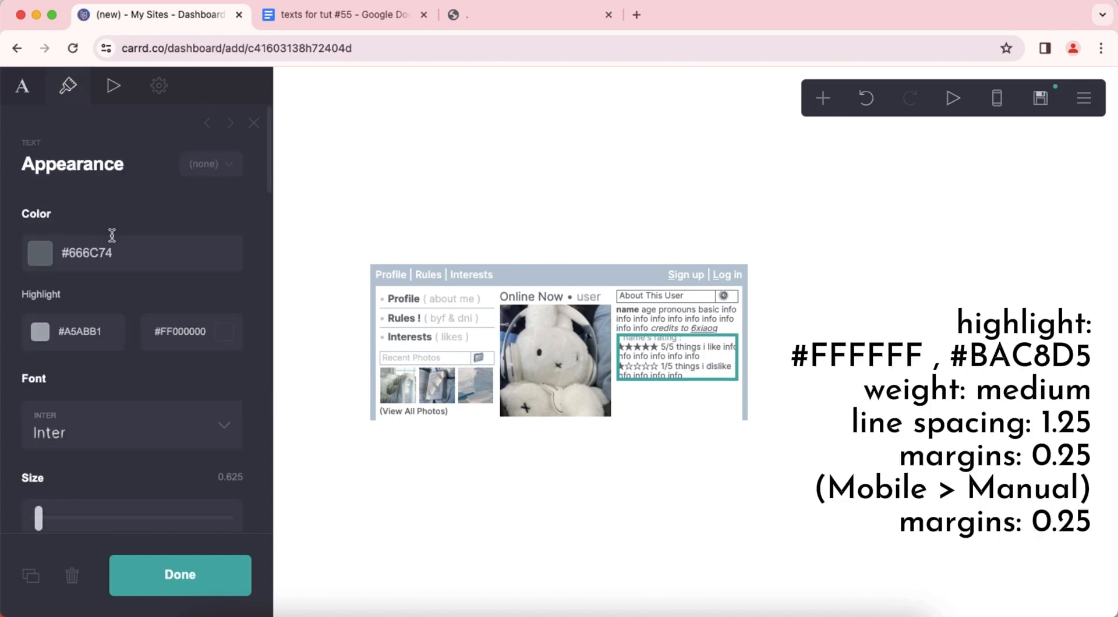
left_click(108, 339)
left_click_drag(69, 363, 58, 351)
left_click(92, 289)
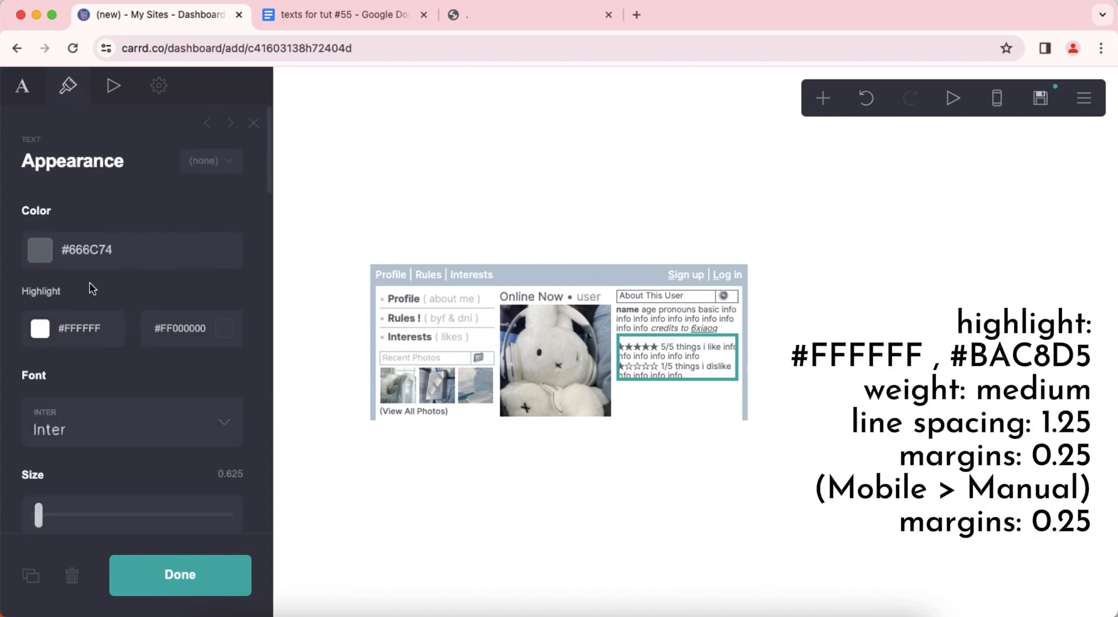
left_click(191, 328)
type("#BAC8D5")
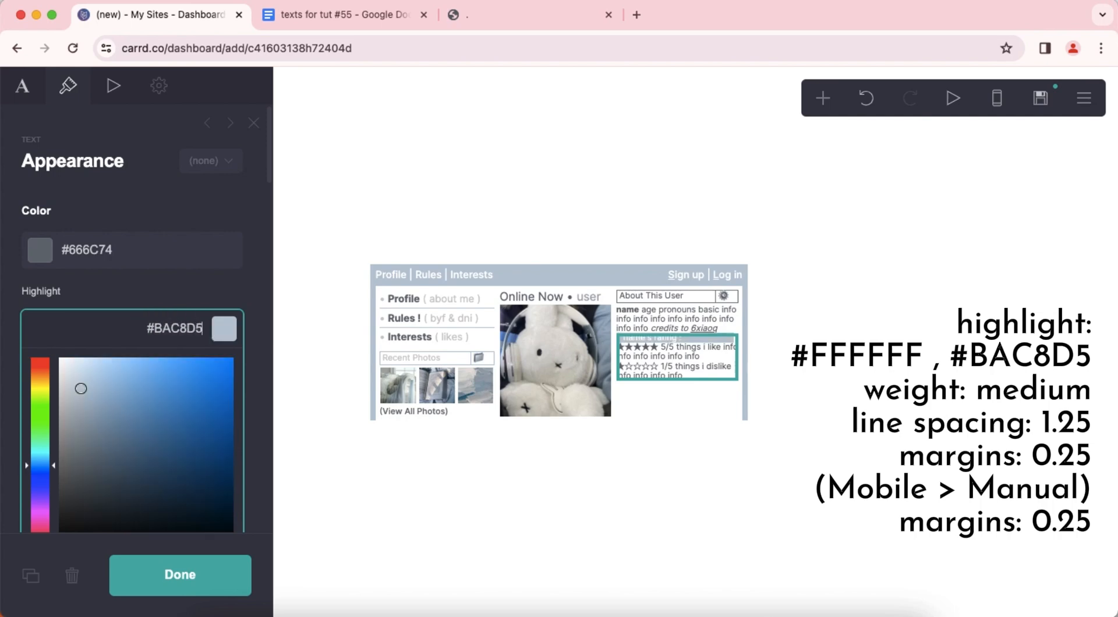
key("Return")
Set the rating text's weight to Medium and its line spacing to 1.25.
scroll(170, 351, "down", 5)
left_click(138, 376)
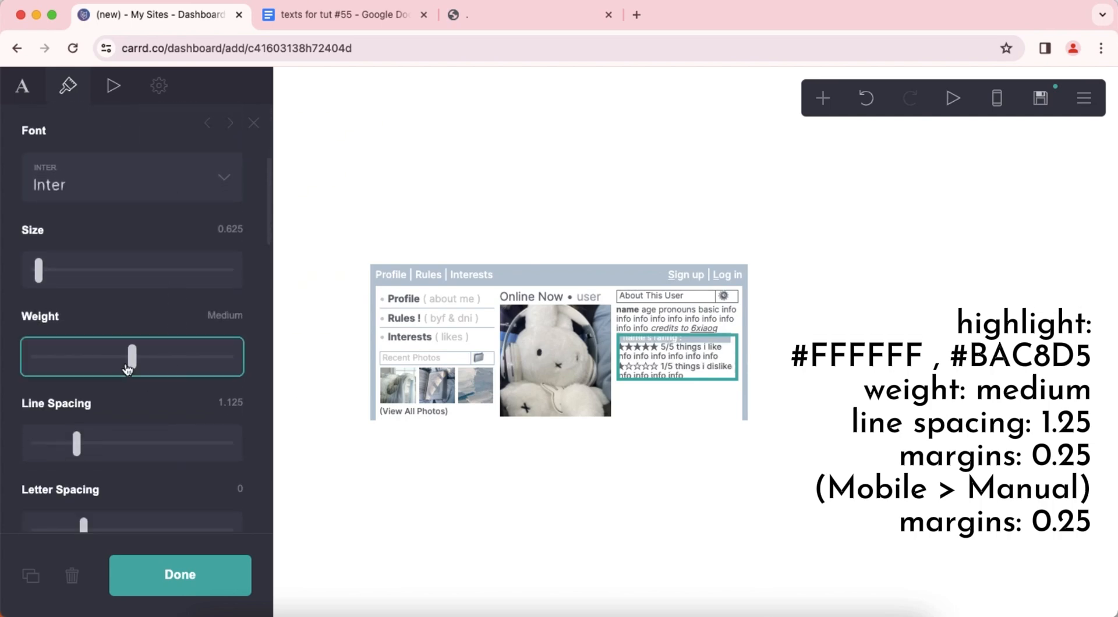
left_click(237, 400)
type("1.25")
key("Return")
Set the rating text's margins to 0.25.
scroll(139, 376, "down", 7)
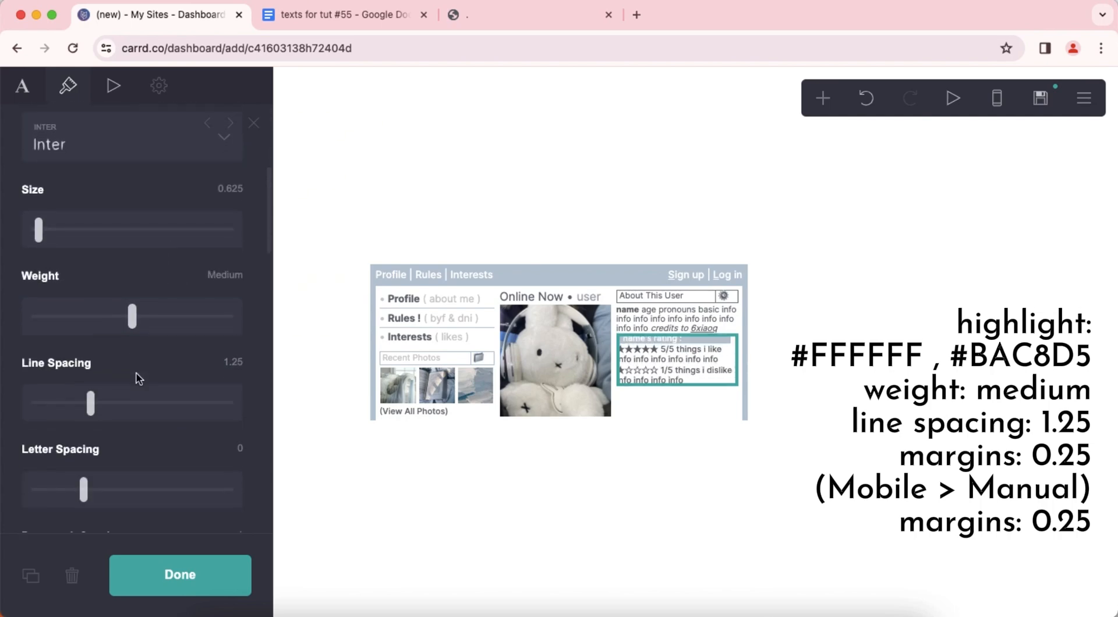
scroll(140, 376, "down", 3)
left_click(235, 301)
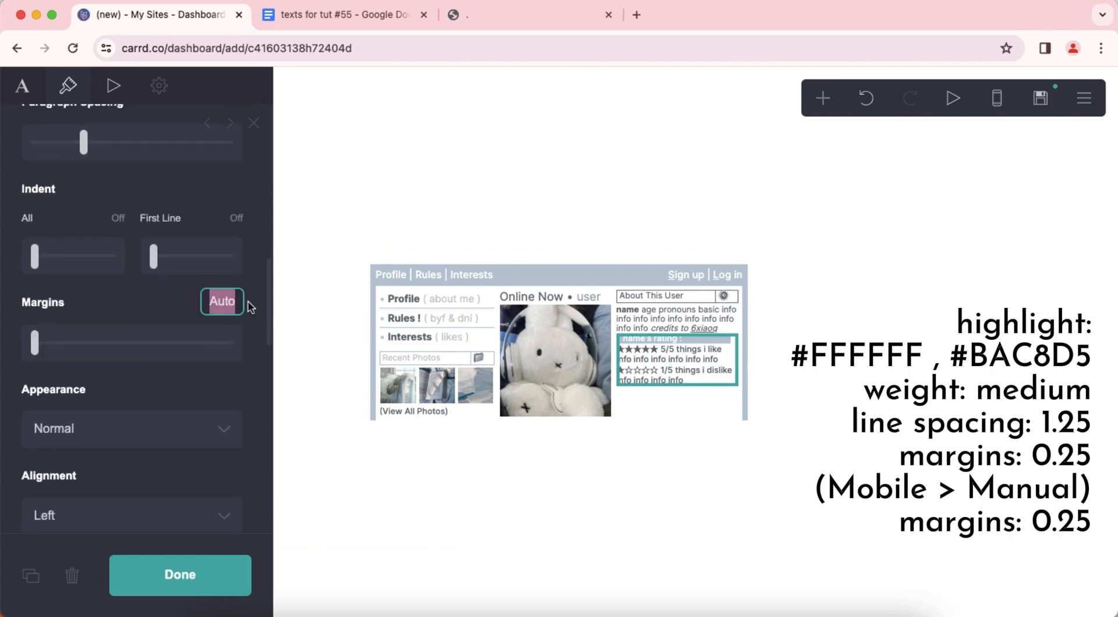
type(".25")
key("Return")
Set the rating text's manual mobile margins to 0.25 while in mobile view, then return to desktop view.
scroll(175, 318, "down", 10)
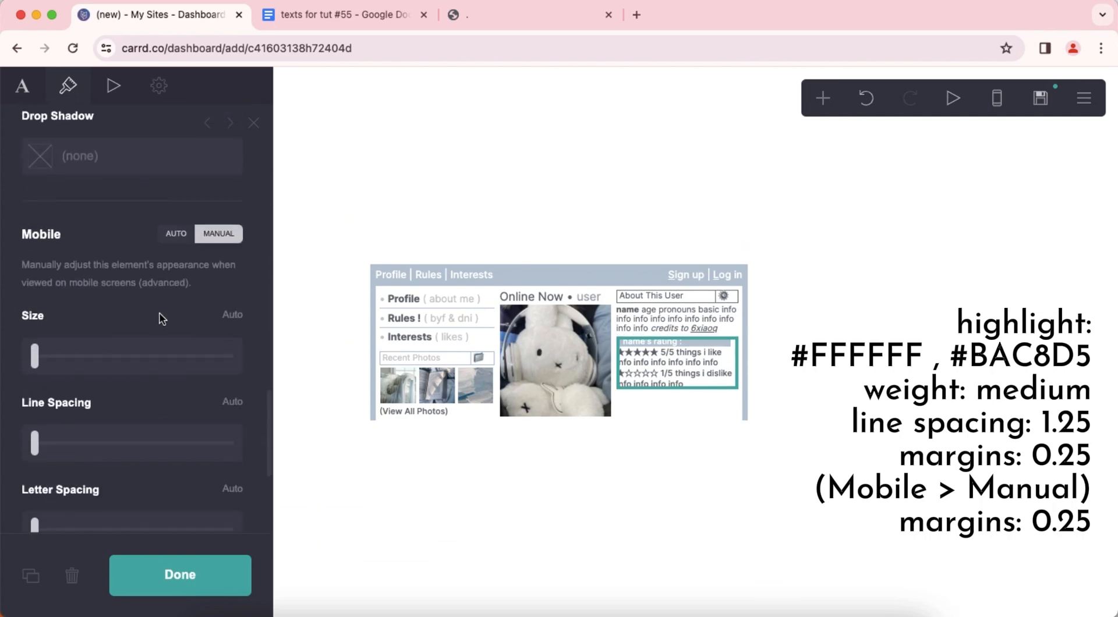
left_click(997, 99)
scroll(227, 341, "down", 5)
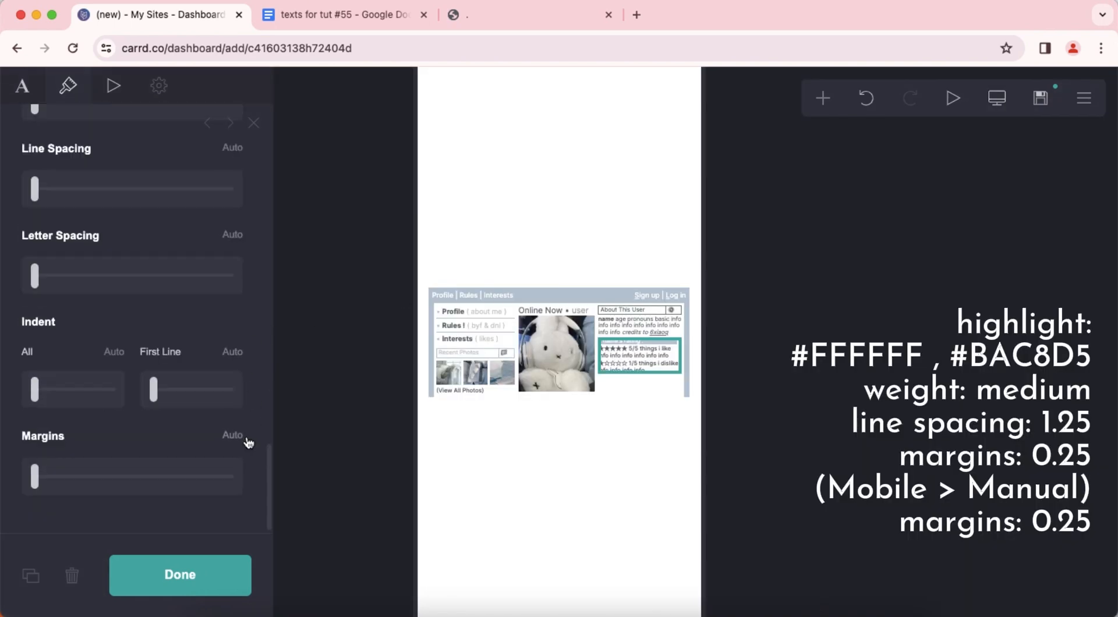
left_click(242, 435)
type(".25")
key("Return")
left_click(649, 447)
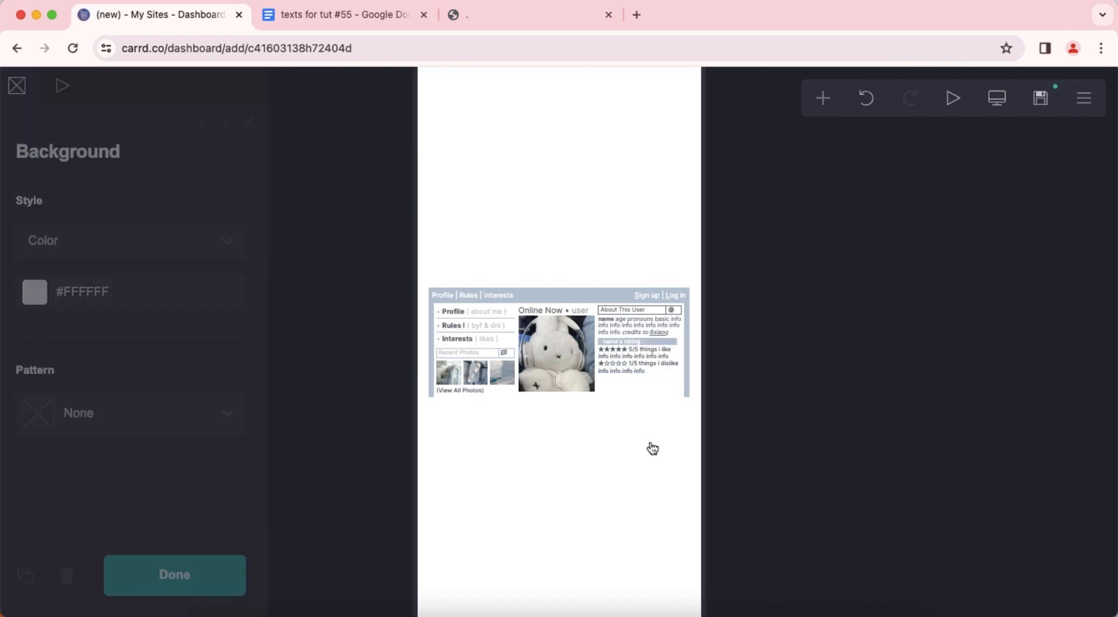
left_click(997, 98)
Add a text element below the rating text and fill it with the "name's social medias" block and its three links from the texts document.
left_click(682, 378)
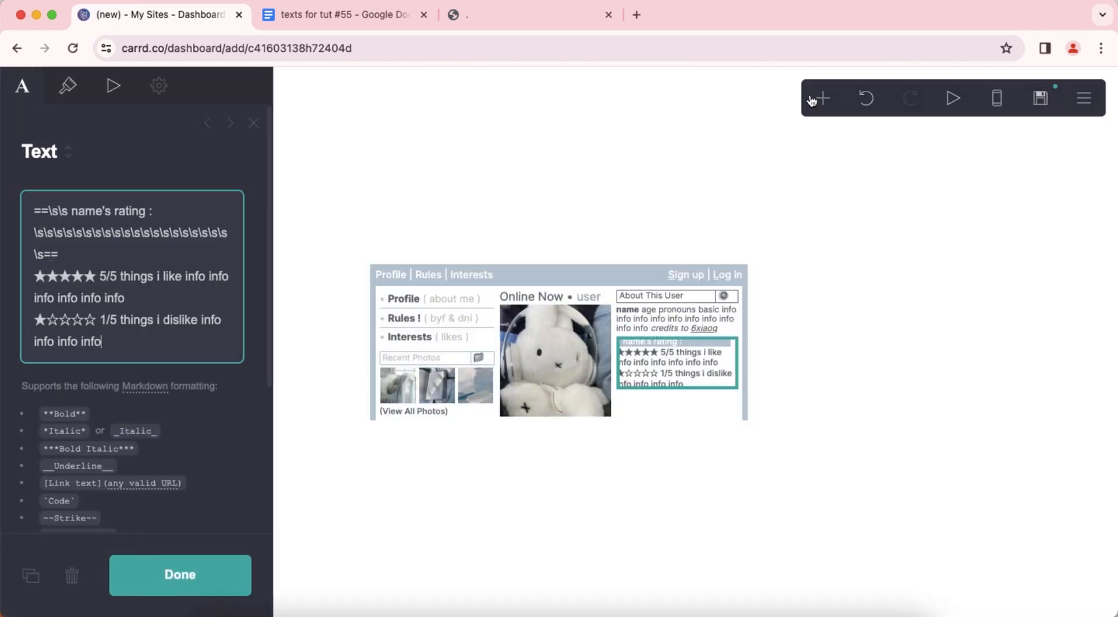
left_click(823, 98)
left_click(665, 152)
left_click(282, 24)
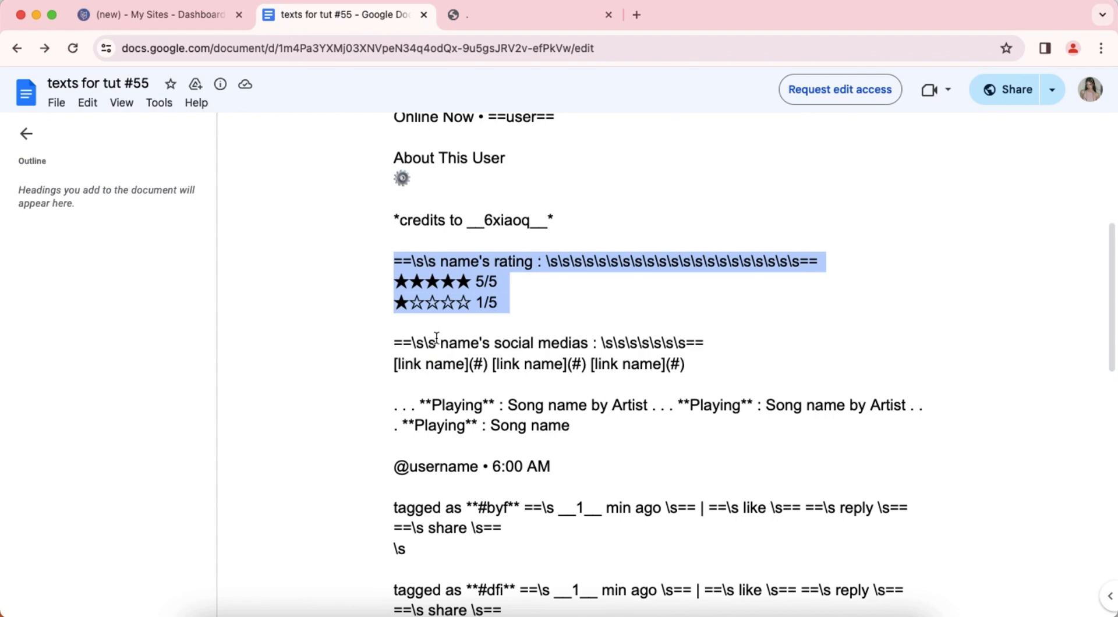
left_click_drag(389, 346, 667, 364)
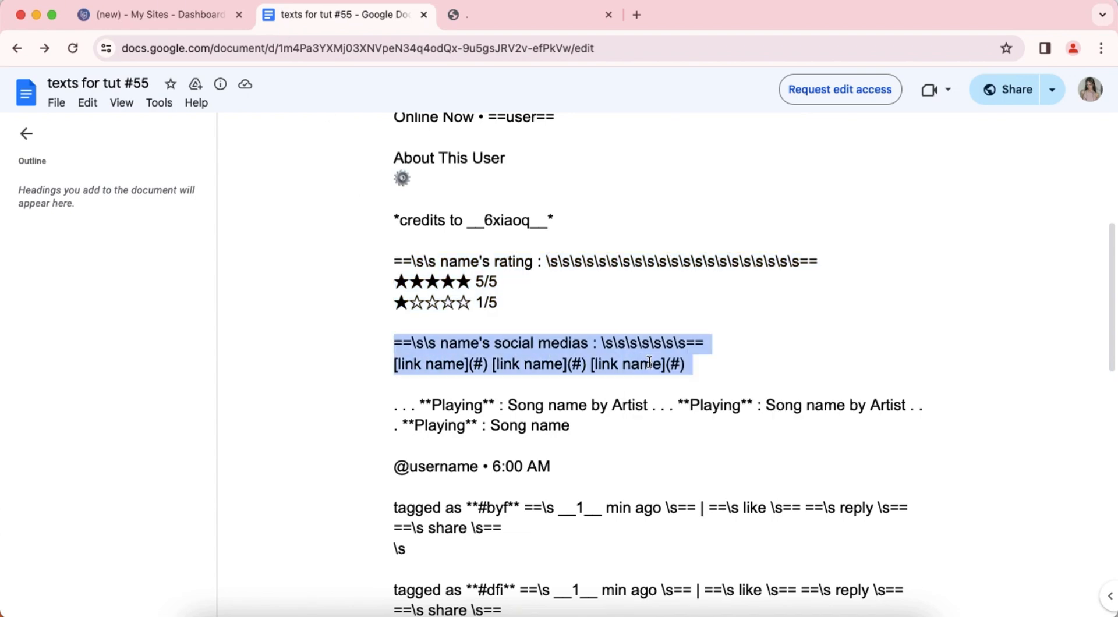
left_click(156, 14)
right_click(61, 211)
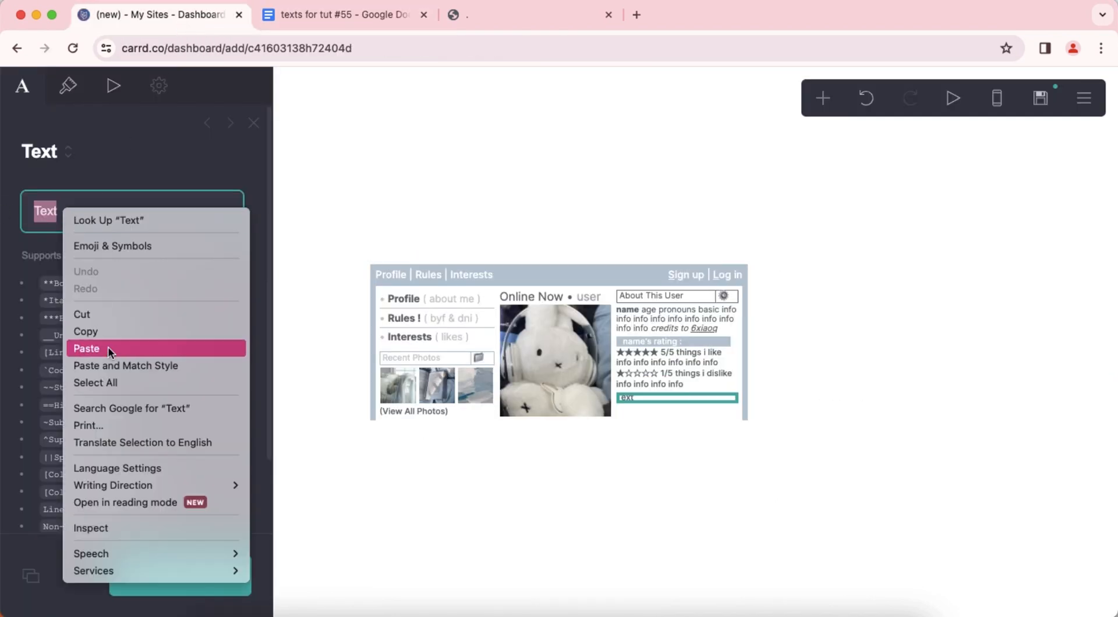
left_click(107, 347)
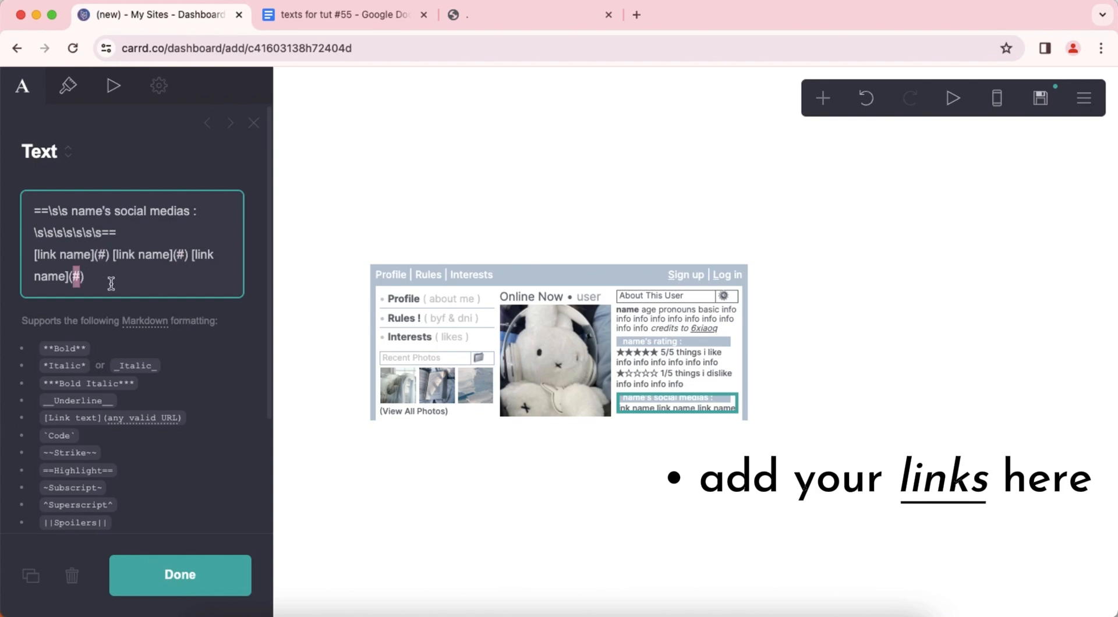
Set the social medias text's weight to Regular and its link style to Underlined, and check the page in mobile view.
left_click(68, 85)
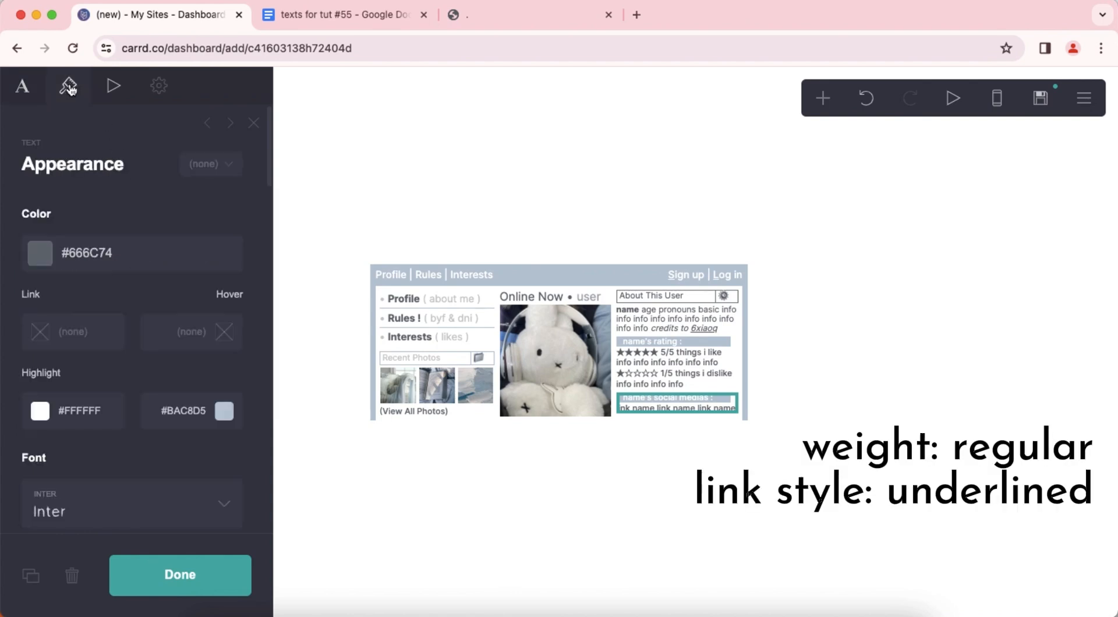
scroll(114, 315, "down", 10)
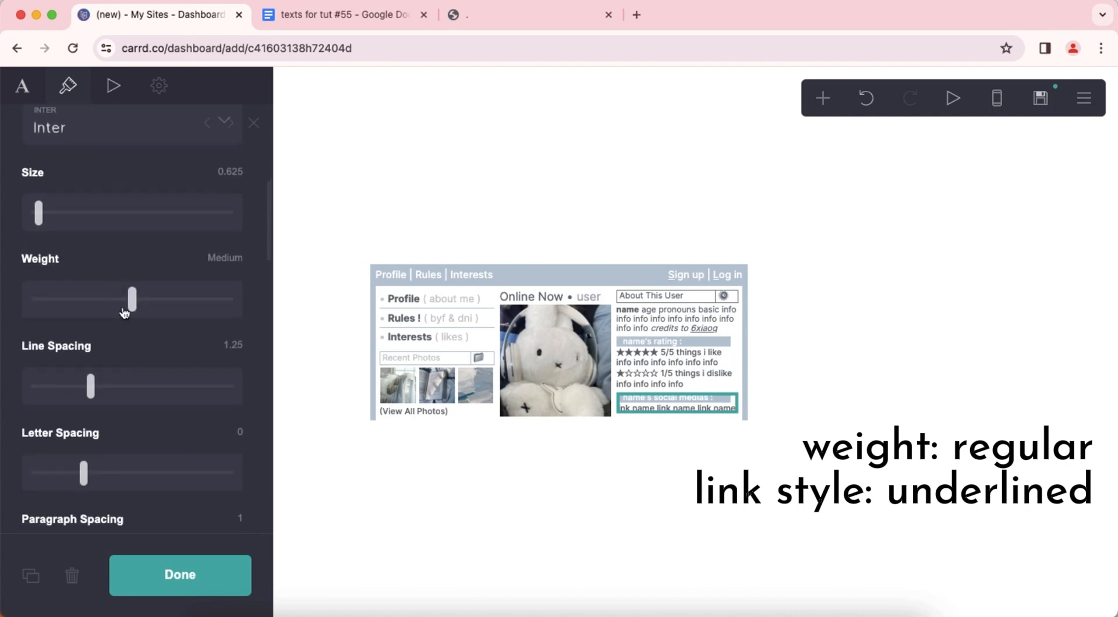
left_click(117, 315)
scroll(122, 338, "down", 10)
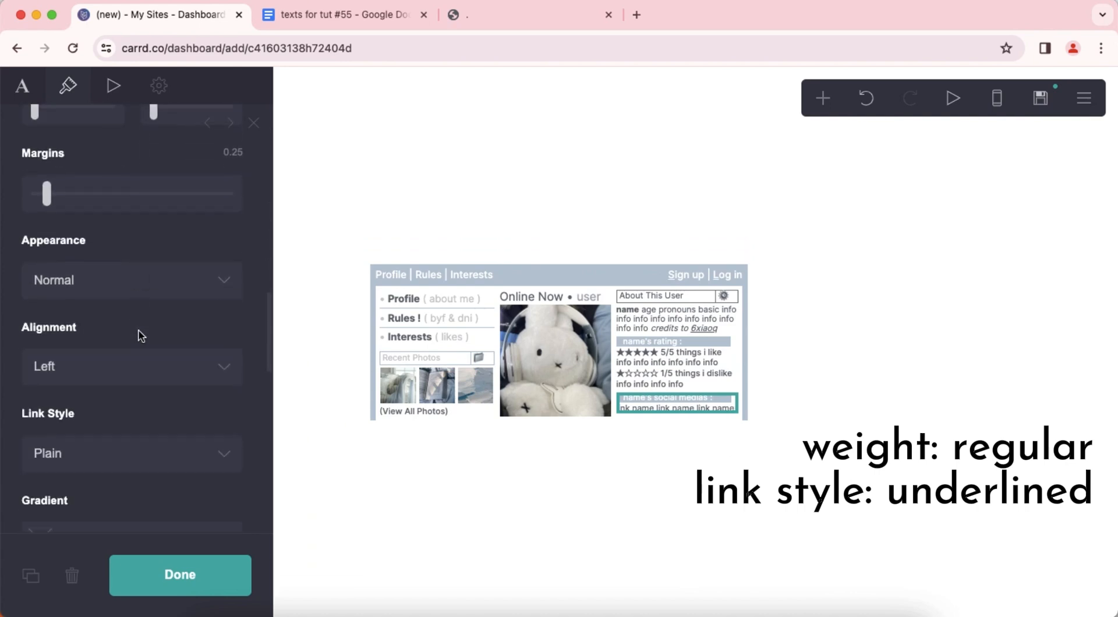
left_click(119, 366)
left_click(128, 341)
scroll(150, 389, "down", 10)
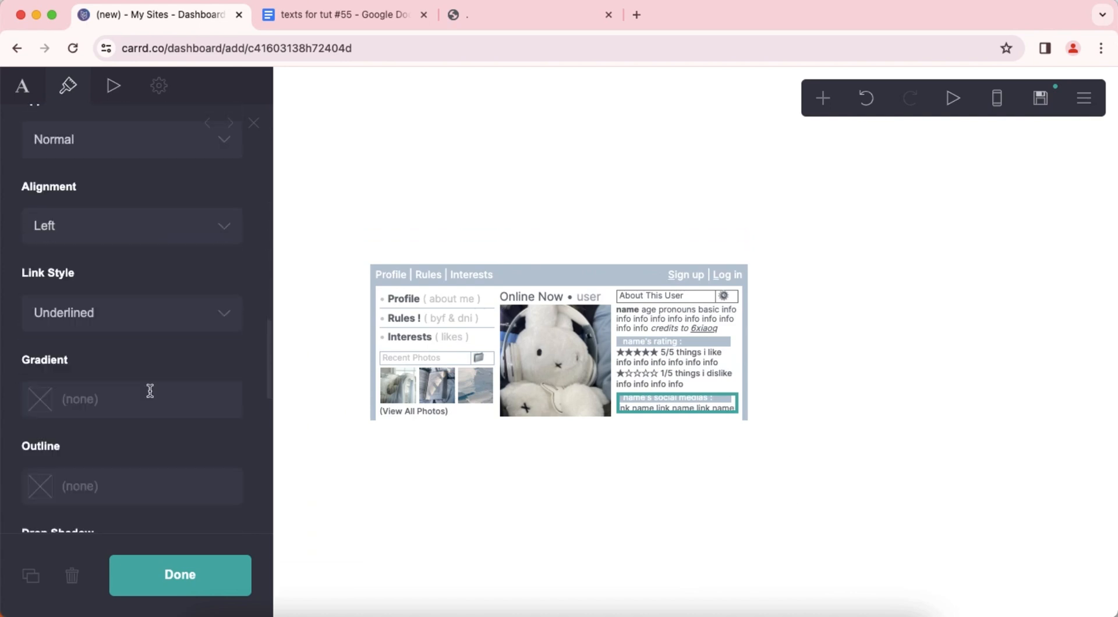
left_click(464, 492)
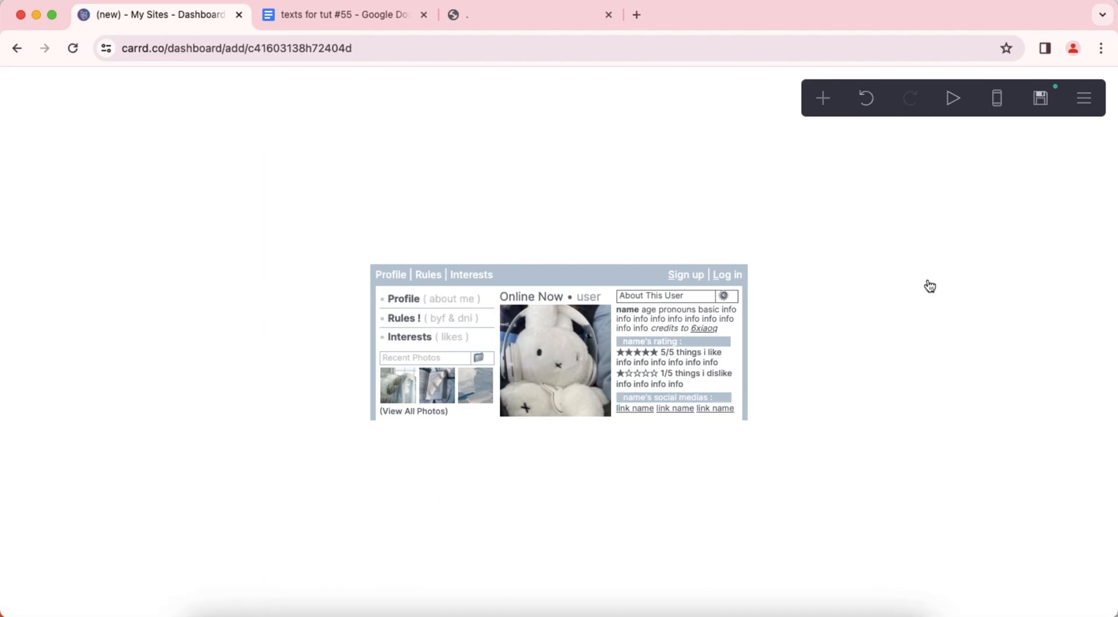
left_click(998, 100)
left_click(997, 100)
Add a container below the three-column container and set its background color to #BAC8D5.
left_click(823, 98)
left_click(651, 448)
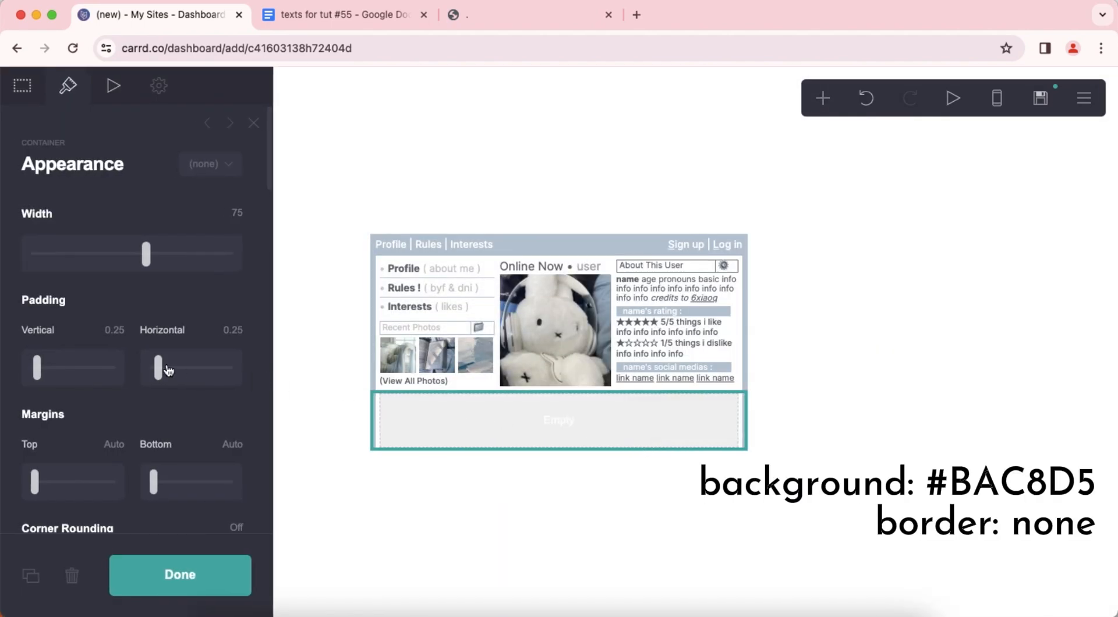
scroll(180, 347, "down", 10)
scroll(182, 340, "down", 3)
left_click(191, 316)
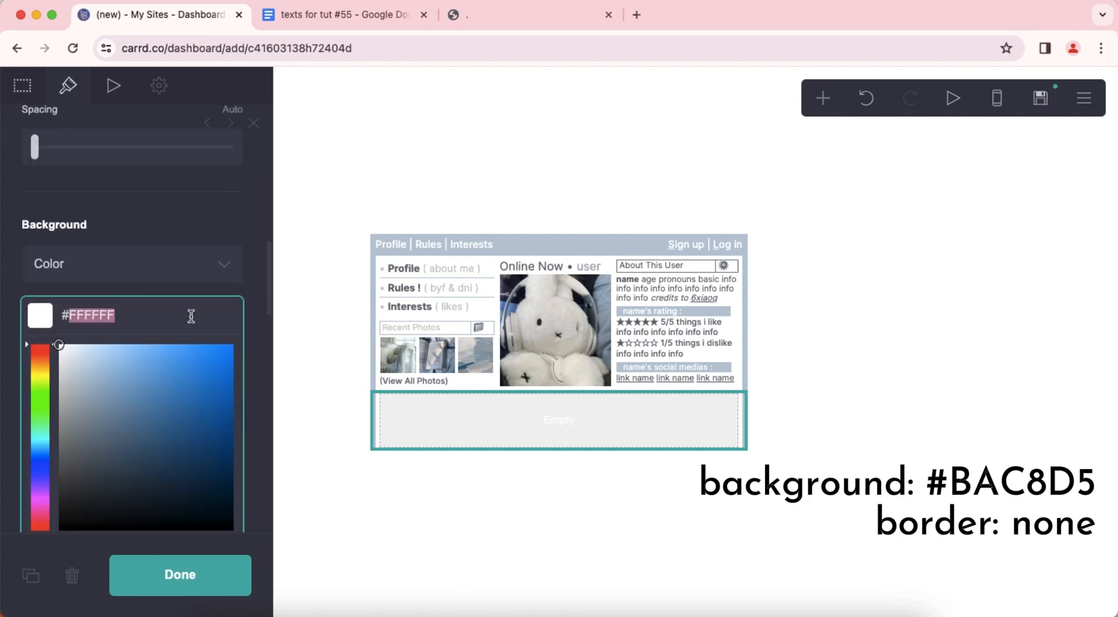
type("BAC8D")
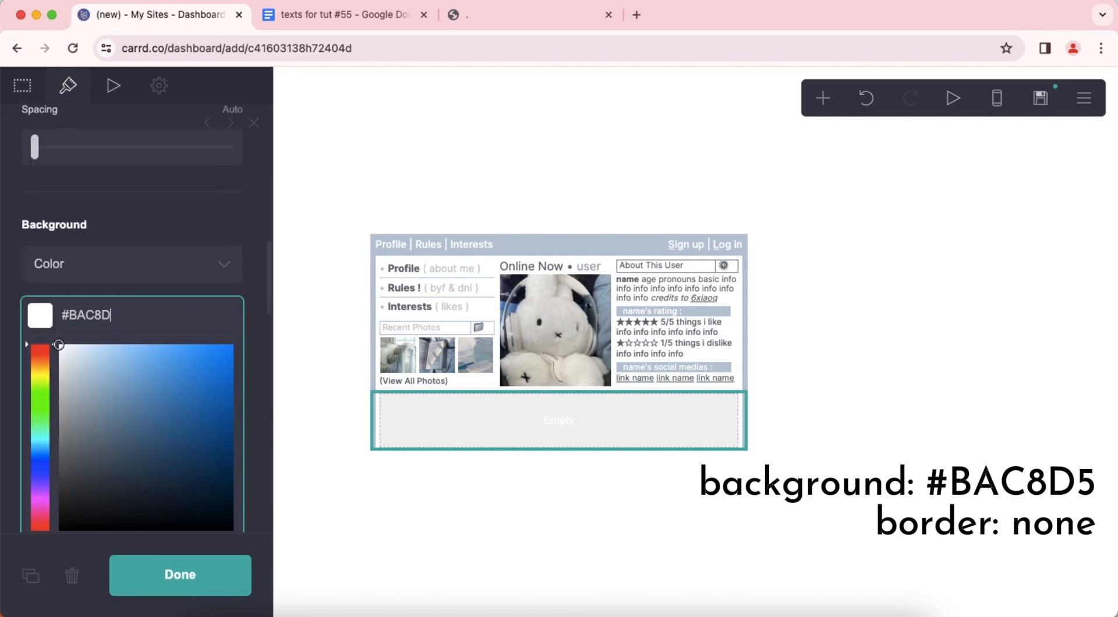
type("5")
key("Return")
Remove the new container's border and finish editing the container.
scroll(157, 354, "down", 5)
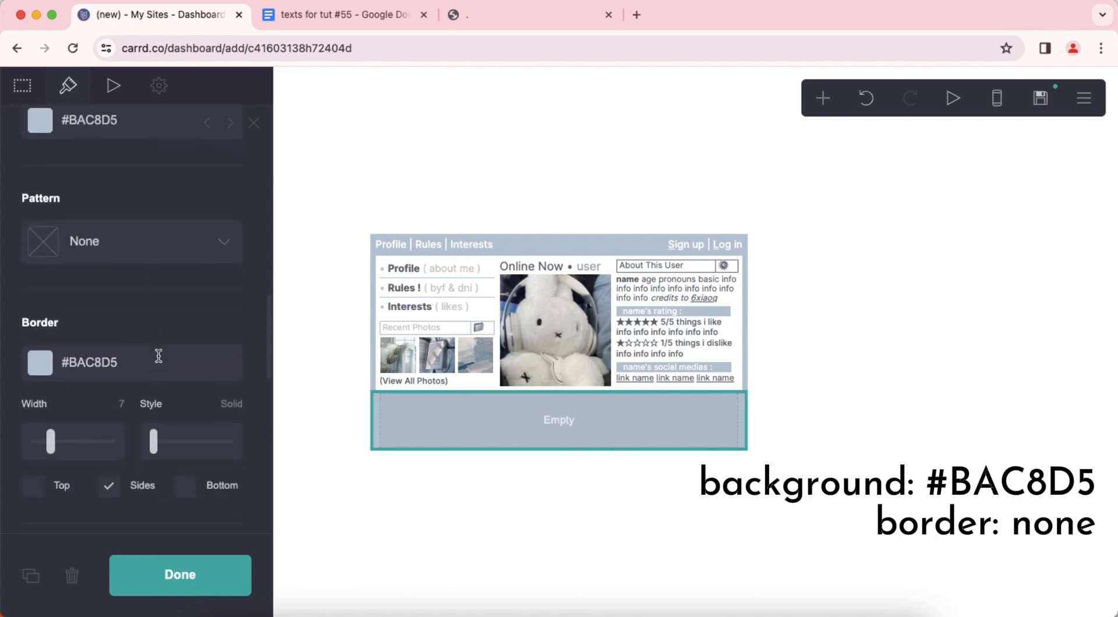
left_click(157, 358)
key("BackSpace")
key("Return")
scroll(167, 348, "down", 3)
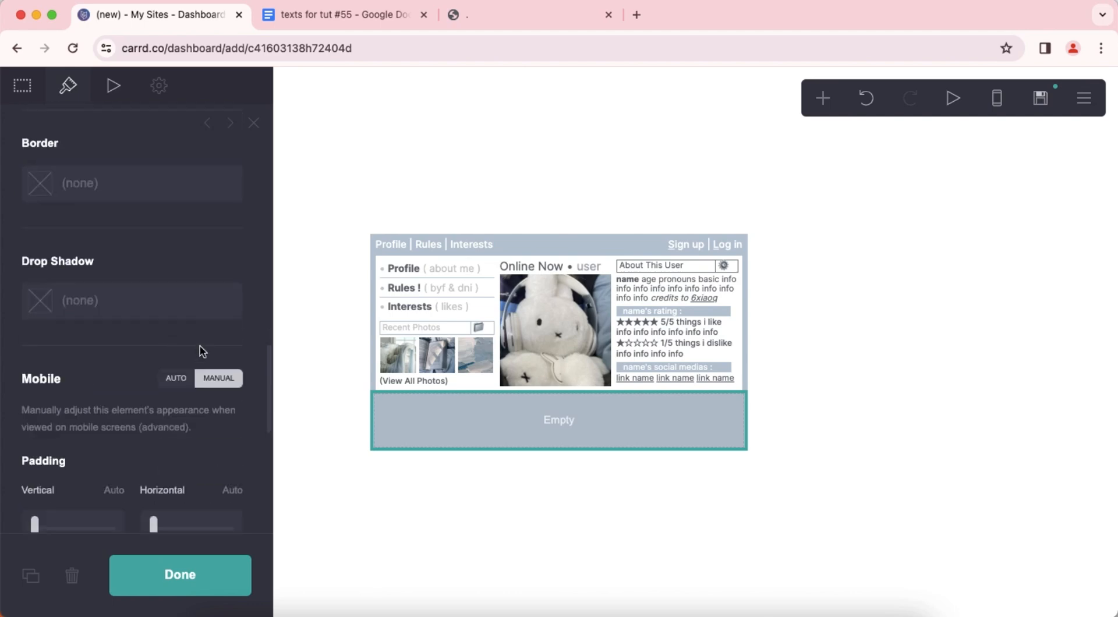
left_click(561, 542)
left_click(562, 541)
Add a text element, move it into the empty blue container, and open its content for editing.
left_click(823, 98)
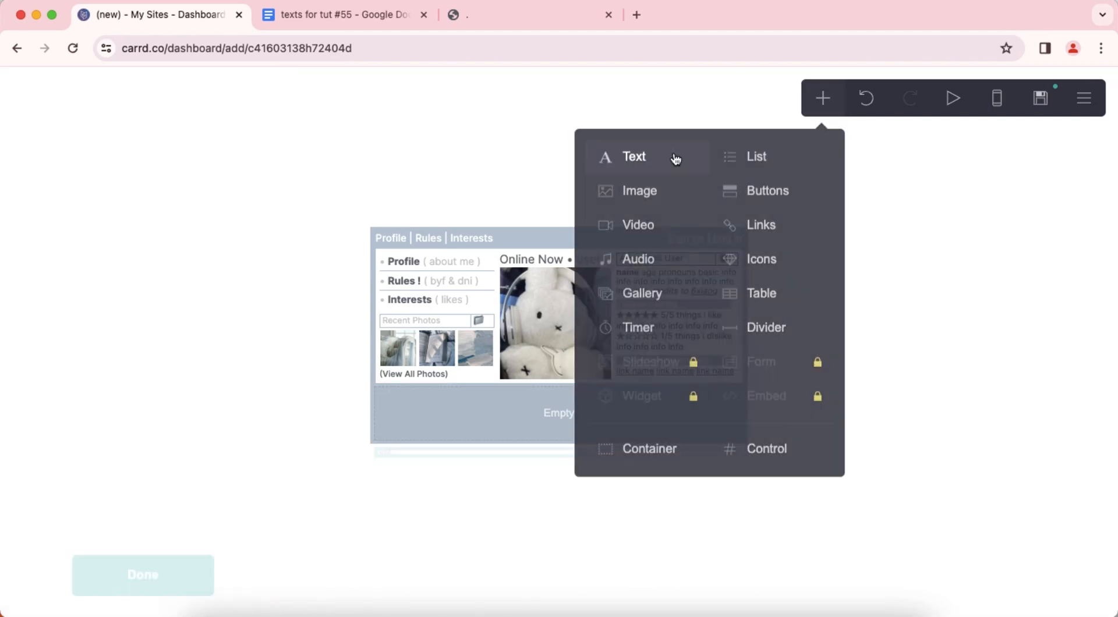
left_click(674, 157)
left_click_drag(479, 452, 512, 412)
left_click(23, 87)
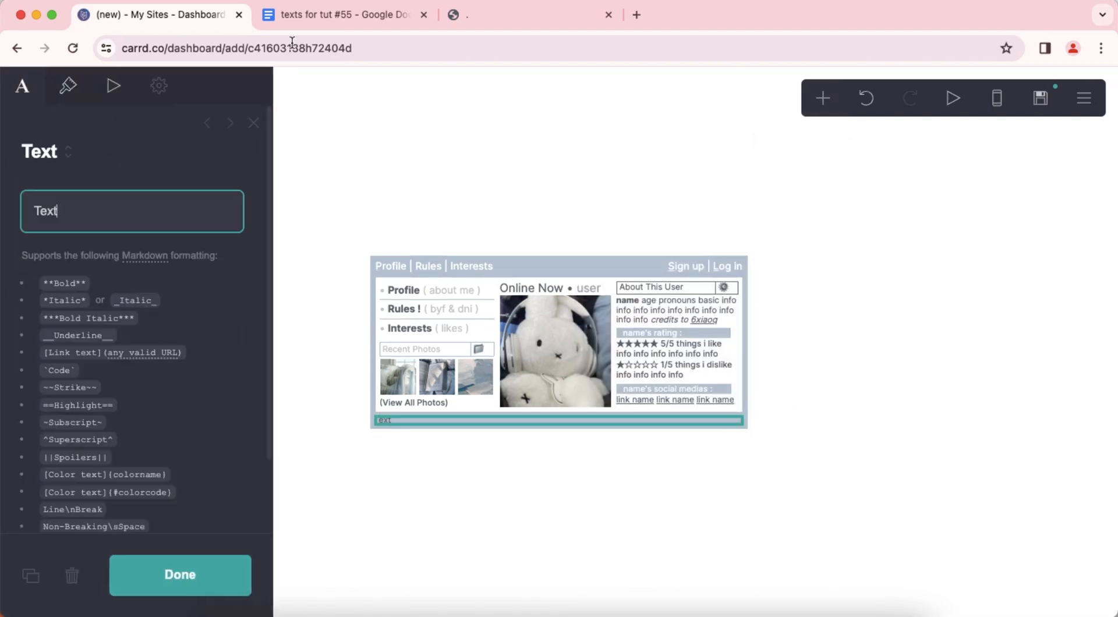
Copy the "Playing : Song name by Artist" line from the texts document and paste it over the new text element's placeholder.
left_click(344, 15)
scroll(426, 358, "down", 2)
scroll(425, 359, "down", 1)
left_click_drag(397, 313, 578, 334)
key("super+c")
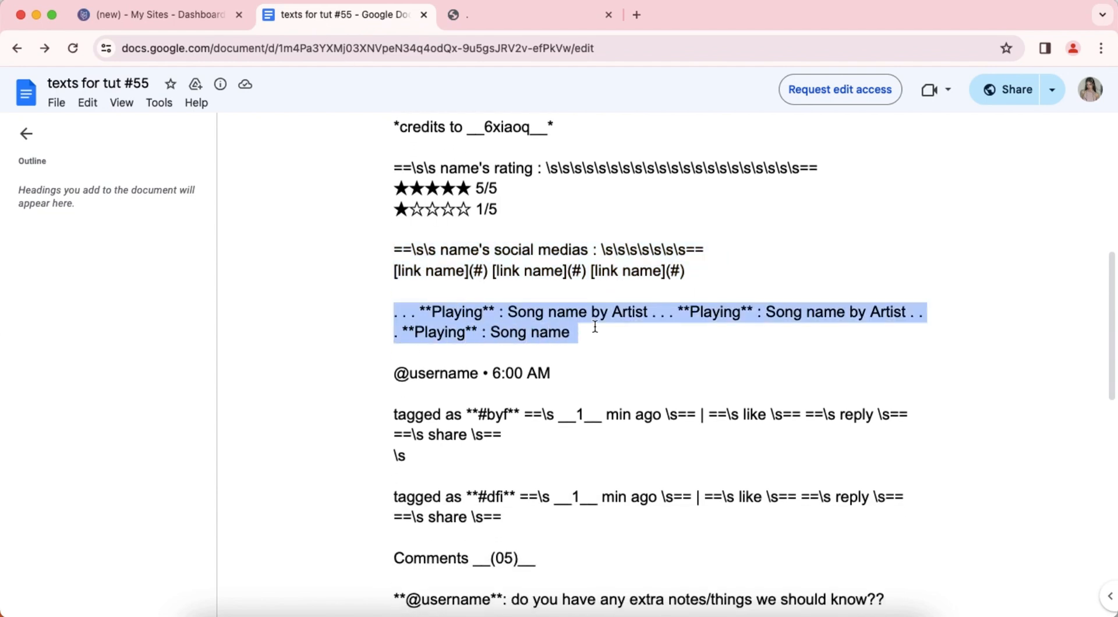
right_click(577, 315)
left_click(603, 326)
left_click(153, 15)
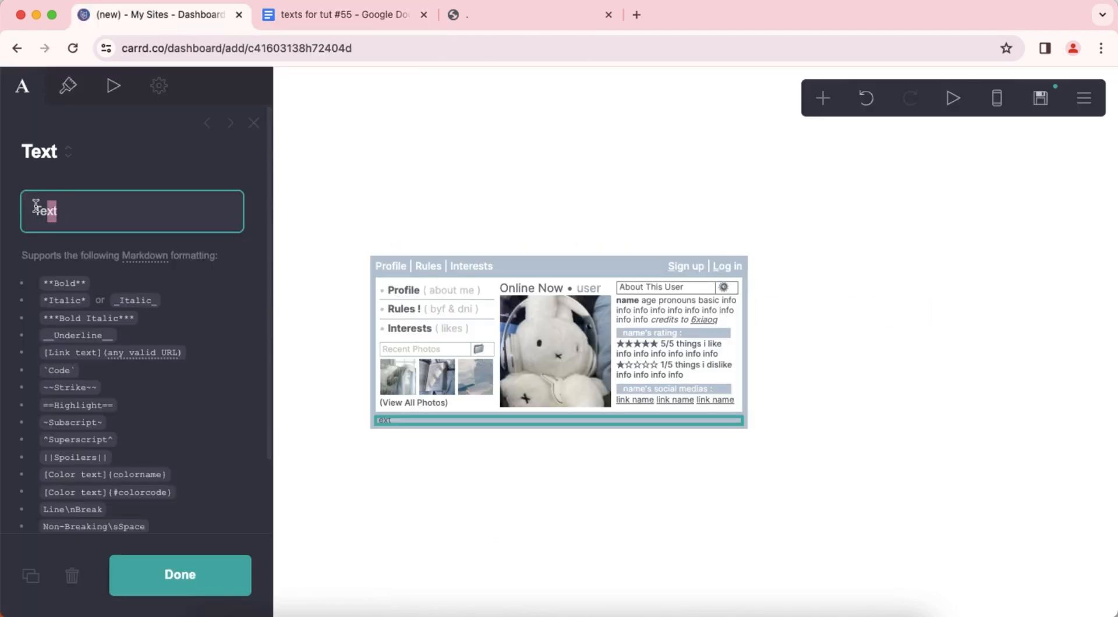
right_click(64, 209)
left_click(103, 348)
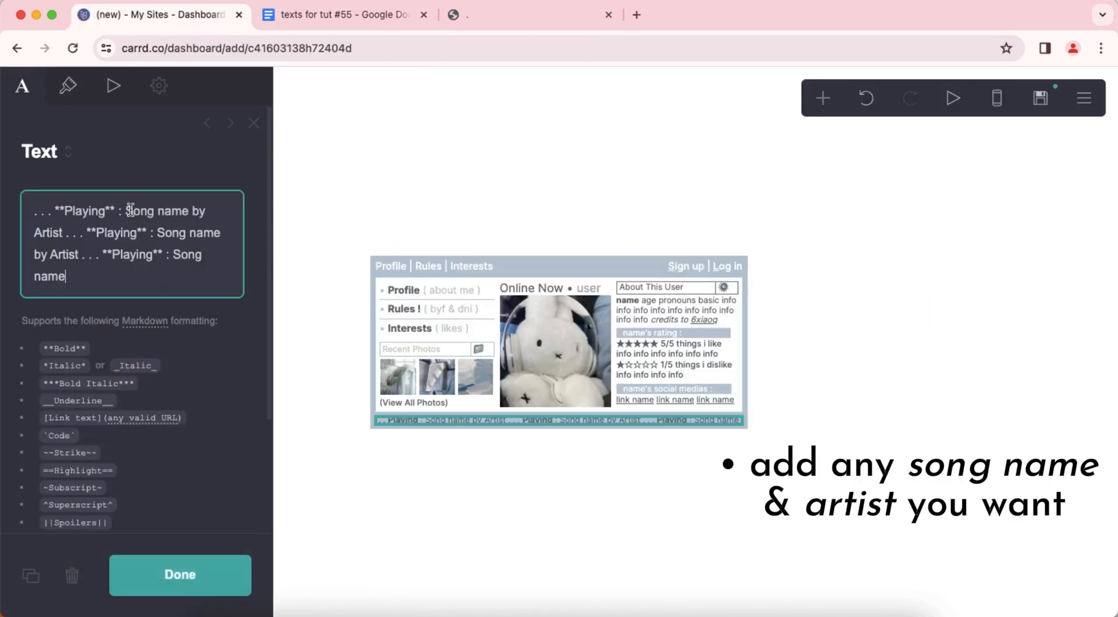
left_click_drag(126, 211, 230, 233)
double_click(52, 228)
double_click(64, 254)
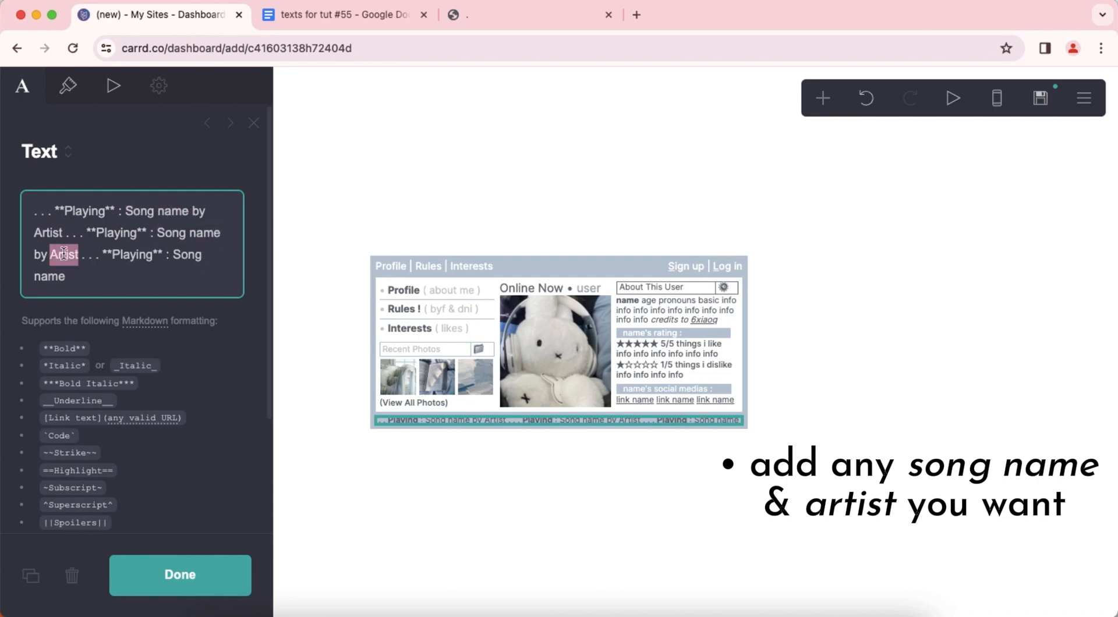
left_click_drag(174, 254, 195, 278)
left_click(160, 289)
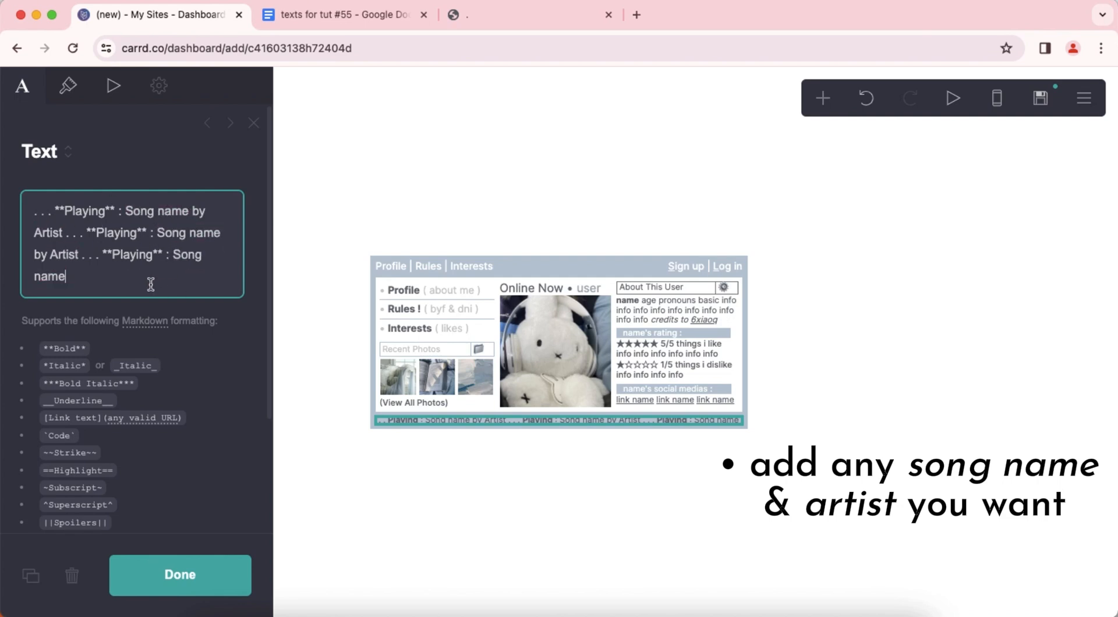
Set the Playing text's weight to Medium and finish editing it.
left_click(68, 88)
scroll(157, 300, "down", 4)
left_click_drag(107, 318, 129, 318)
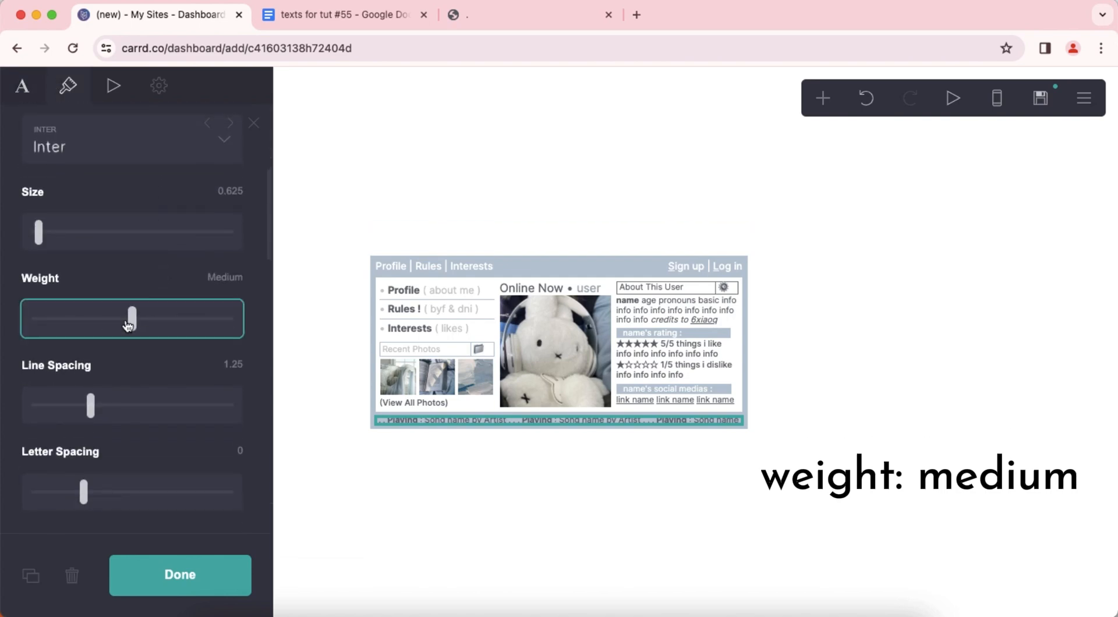
left_click(616, 510)
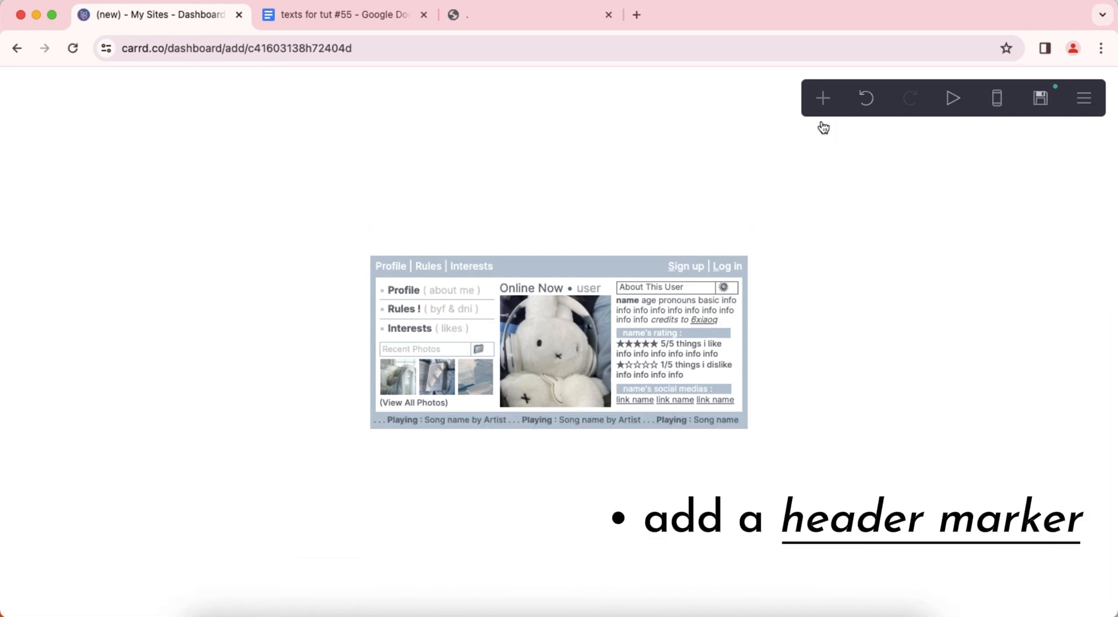
Add a control element below the song bar and set its type to Header Marker.
left_click(823, 98)
left_click(752, 447)
left_click(132, 253)
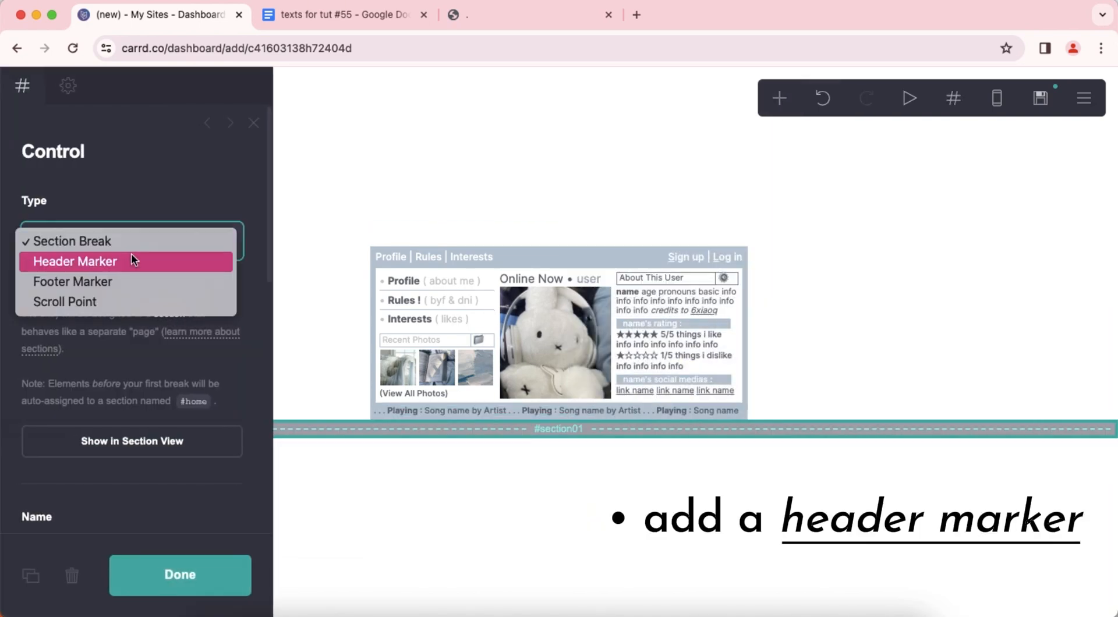
left_click(131, 257)
left_click(484, 490)
left_click(805, 325)
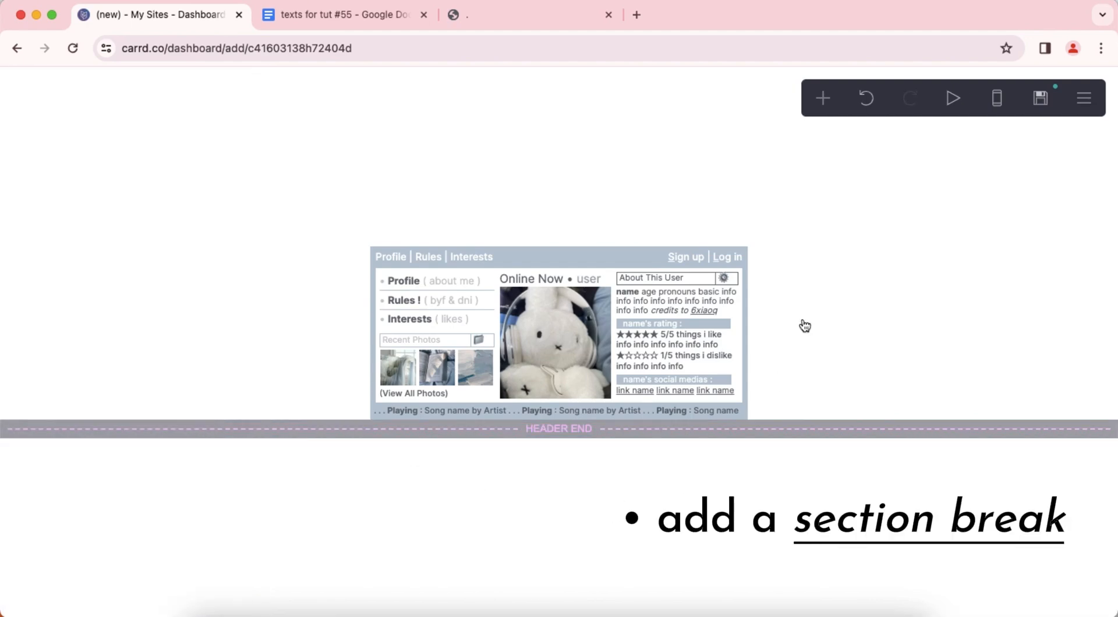
Add a section break below the header marker, keeping its default settings.
left_click(822, 101)
left_click(773, 449)
left_click(622, 495)
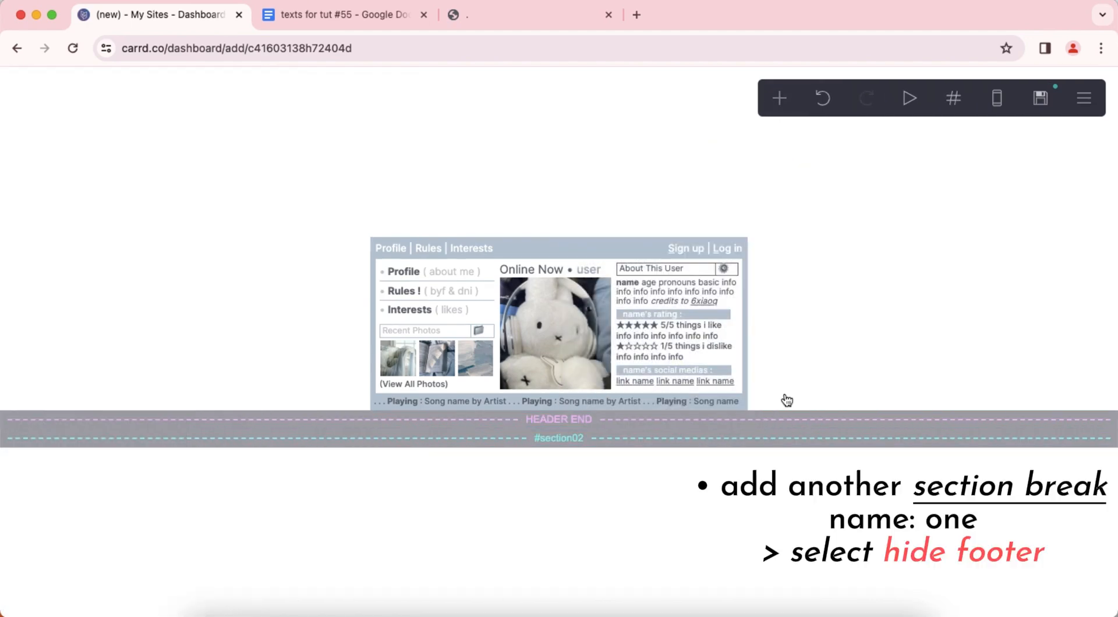
Add another section break, name it "one" and enable Hide footer for it.
left_click(779, 99)
left_click(745, 447)
scroll(178, 282, "down", 5)
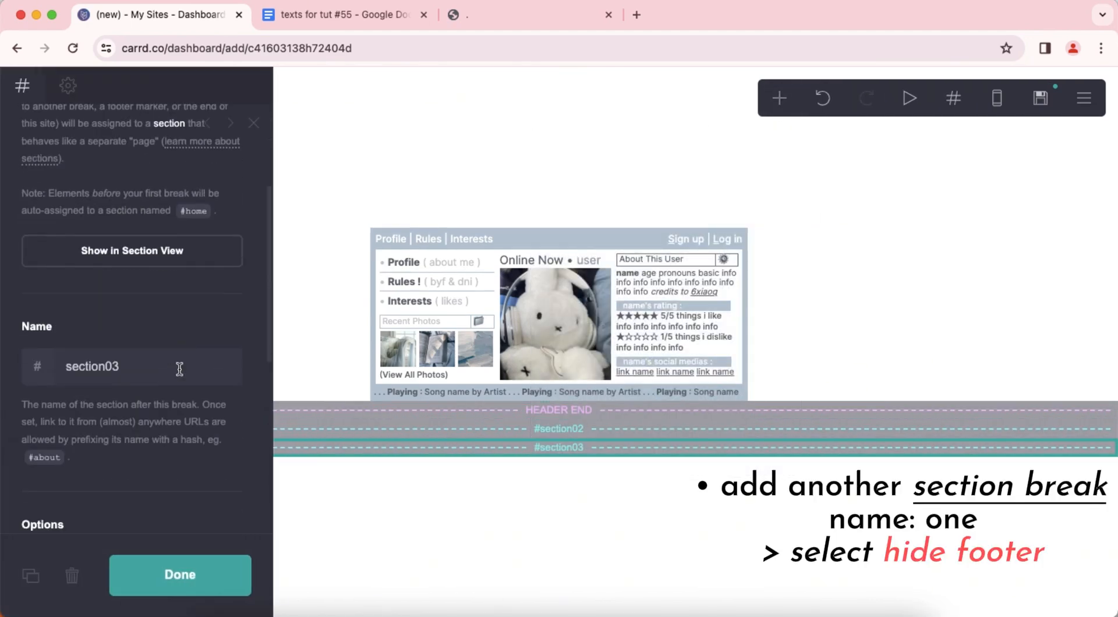
double_click(179, 282)
type("one")
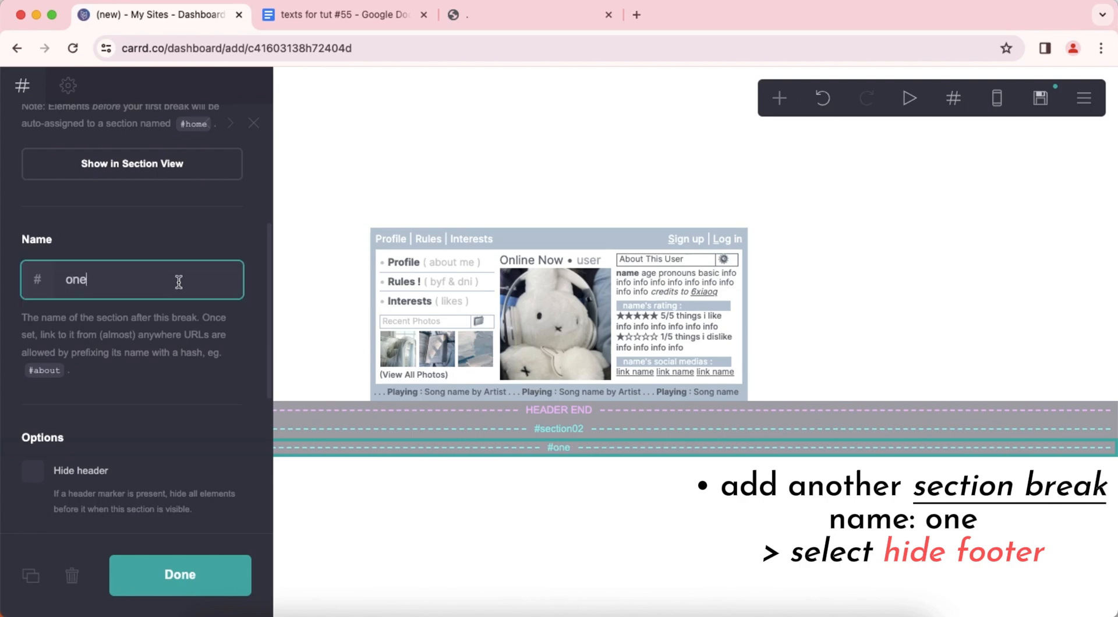
scroll(133, 329, "down", 4)
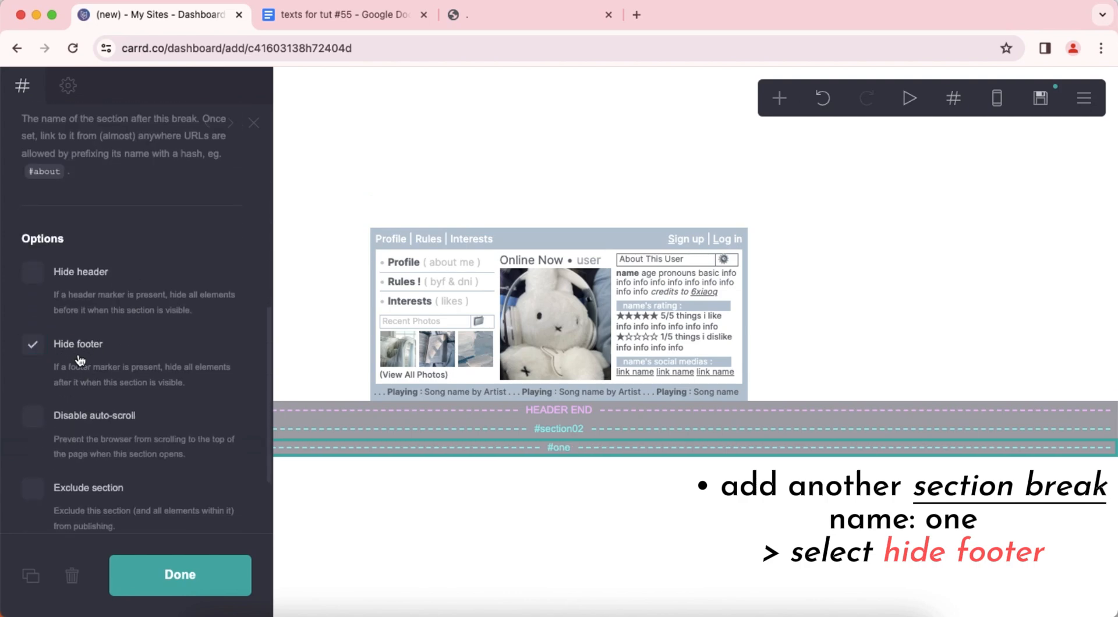
left_click(553, 537)
Add a container below the #one section break and make it a Columns container with widths of 33%, 34% and 33%.
left_click(779, 98)
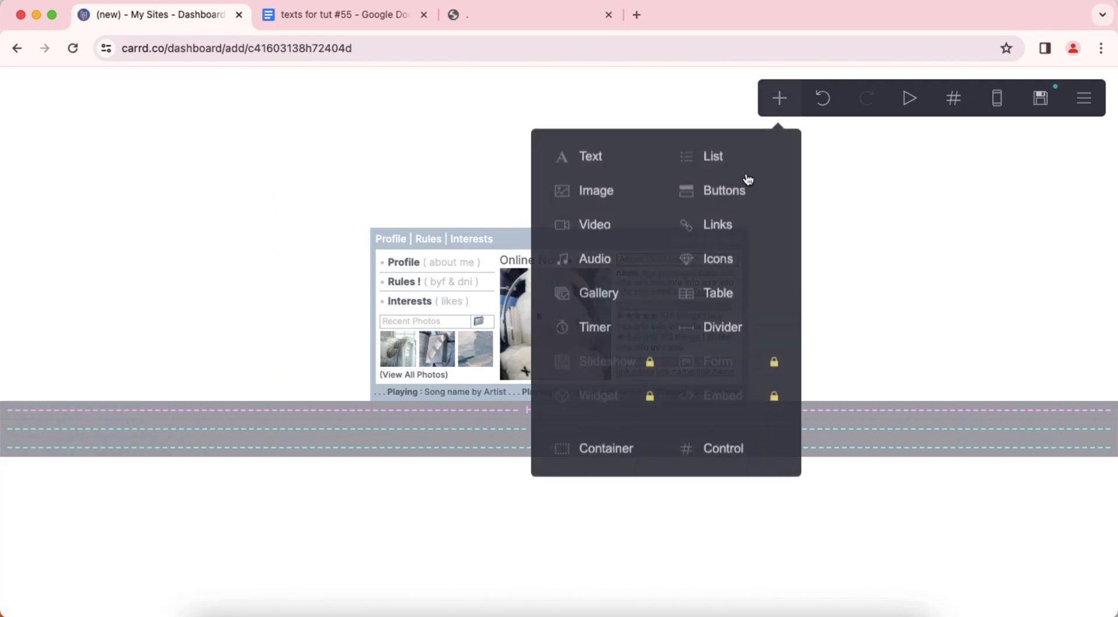
left_click(605, 450)
left_click(39, 102)
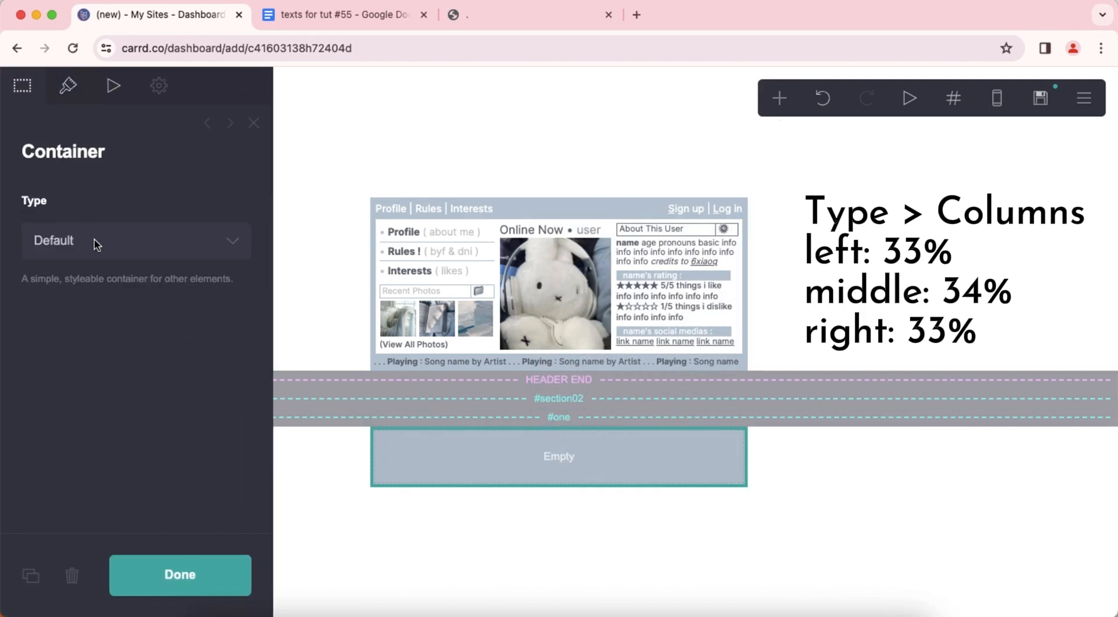
left_click(93, 242)
left_click(87, 260)
left_click(126, 477)
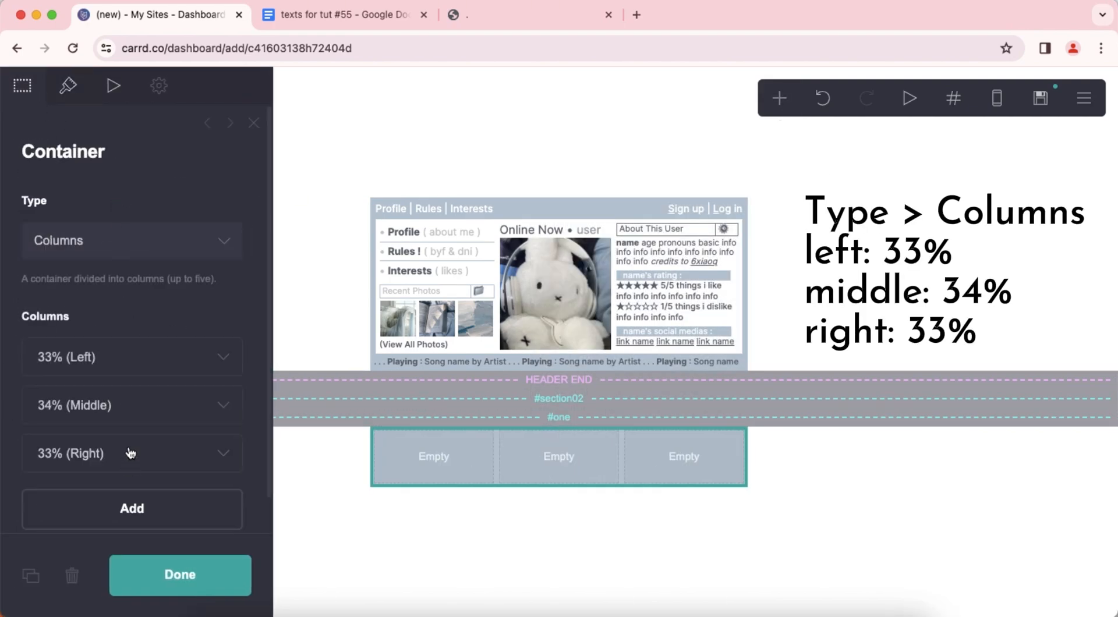
Set the new three-column container's background color to #FFFFFF.
left_click(68, 86)
scroll(133, 304, "down", 3)
scroll(128, 297, "down", 10)
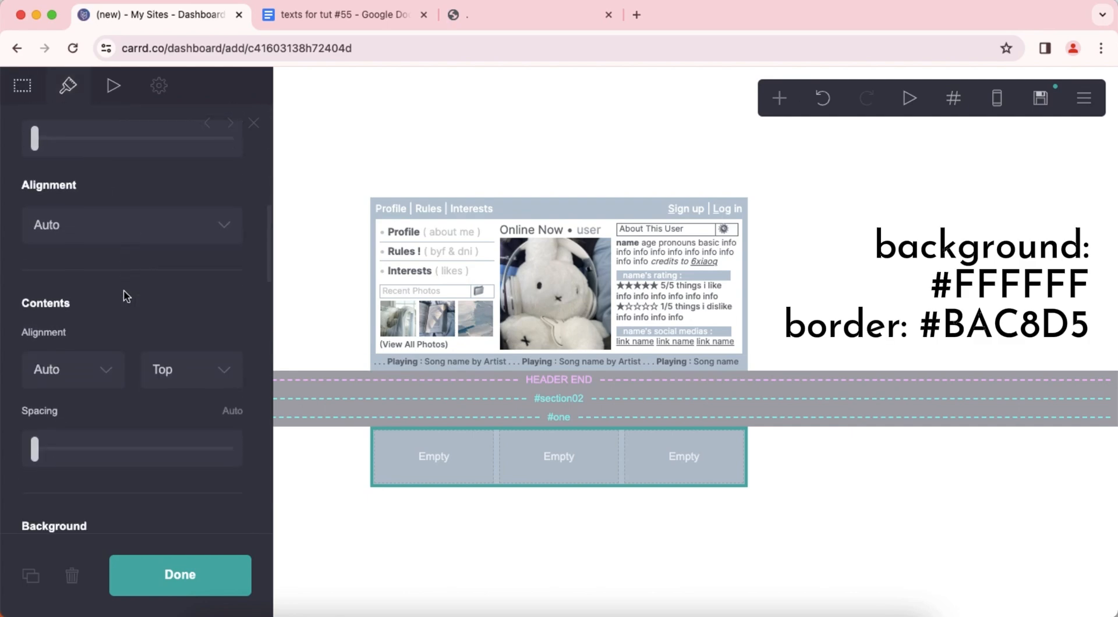
left_click_drag(139, 373, 32, 380)
type("#FFFFFF")
left_click(32, 381)
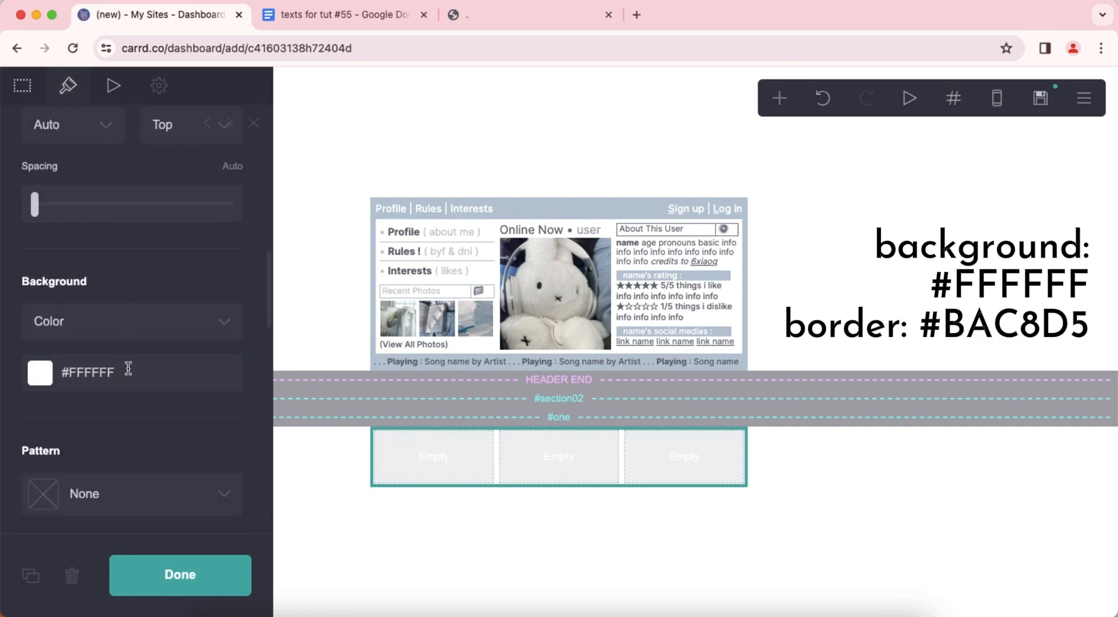
Give the white container a #BAC8D5 border on its sides only and finish editing it.
scroll(129, 368, "down", 5)
left_click(138, 343)
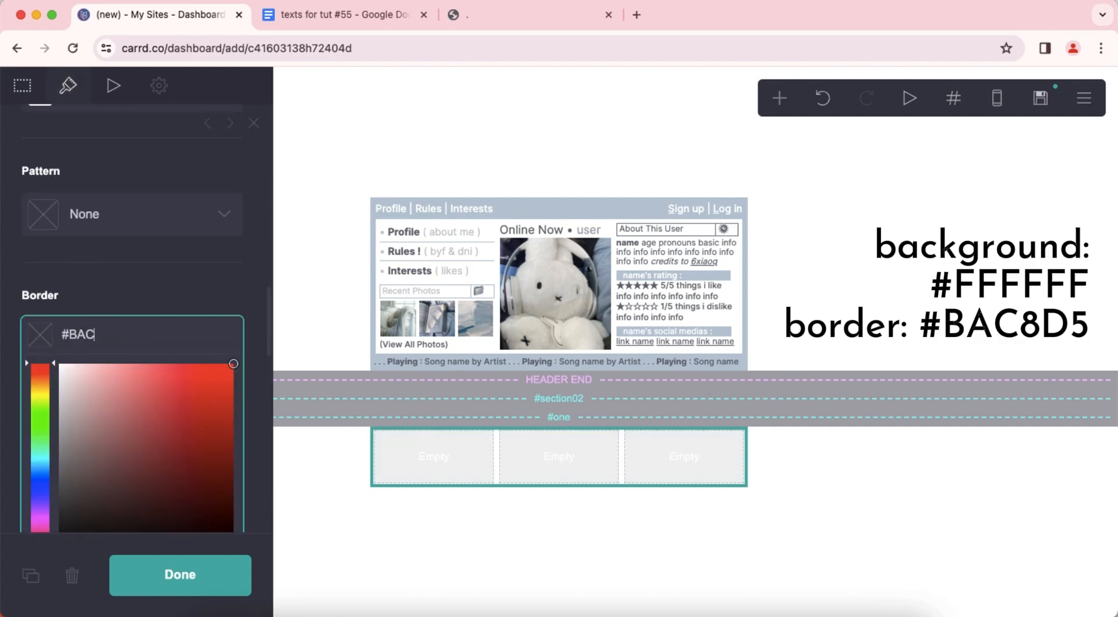
type("#BAC8D5")
key("Return")
scroll(155, 356, "down", 3)
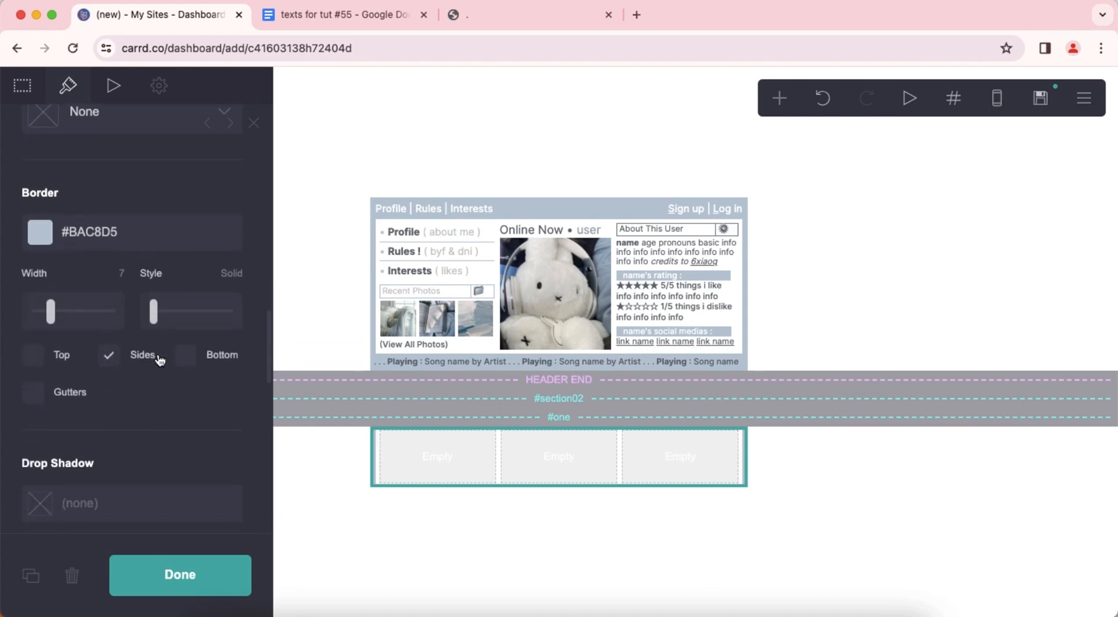
left_click(588, 562)
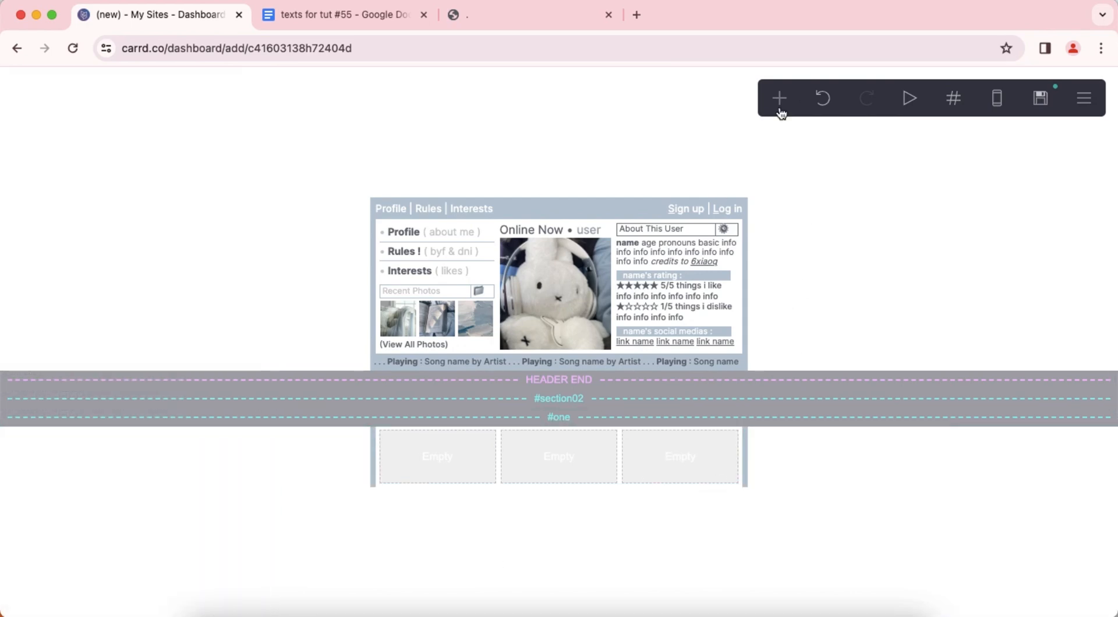
Add an image element to the container's first column and upload soft blue.jpeg into it without further edits.
left_click(781, 112)
left_click(606, 188)
left_click_drag(519, 470, 433, 360)
left_click(179, 255)
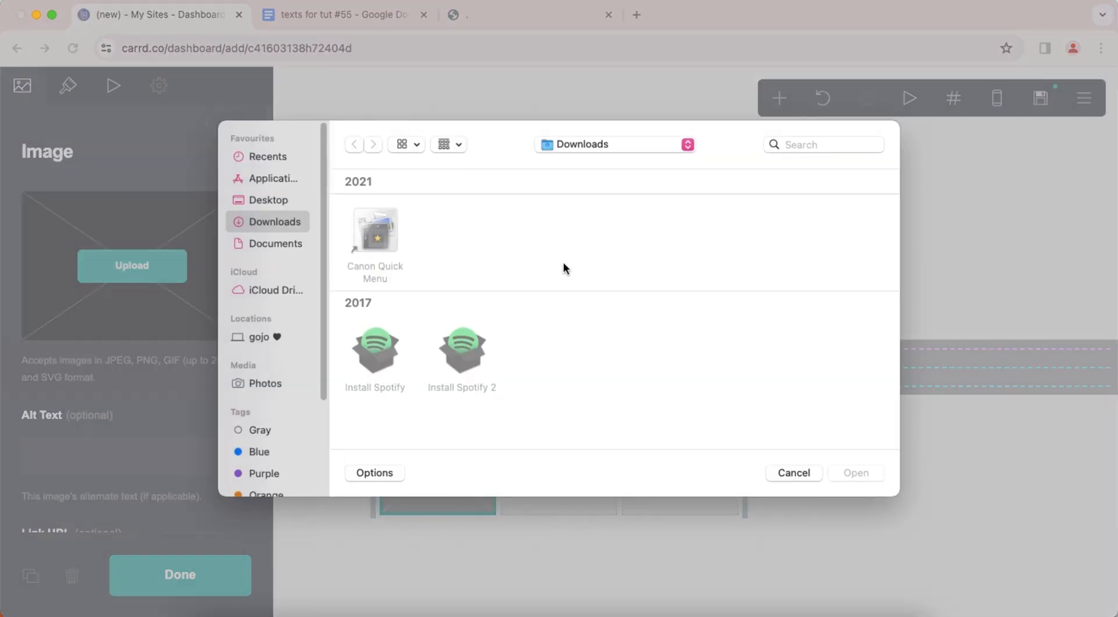
left_click(839, 182)
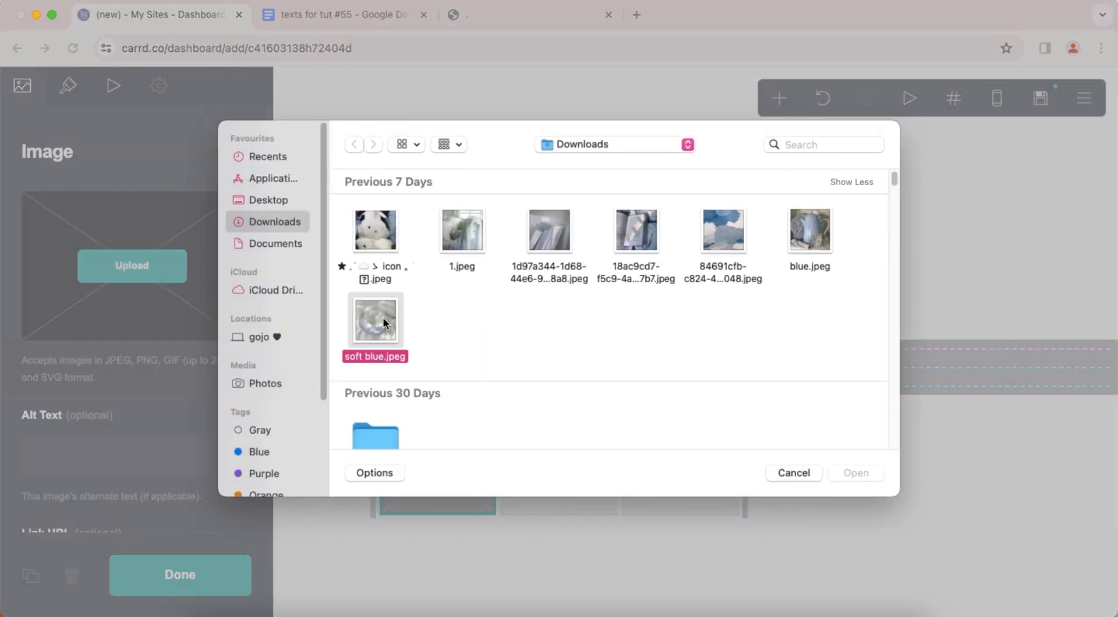
double_click(384, 323)
left_click(23, 94)
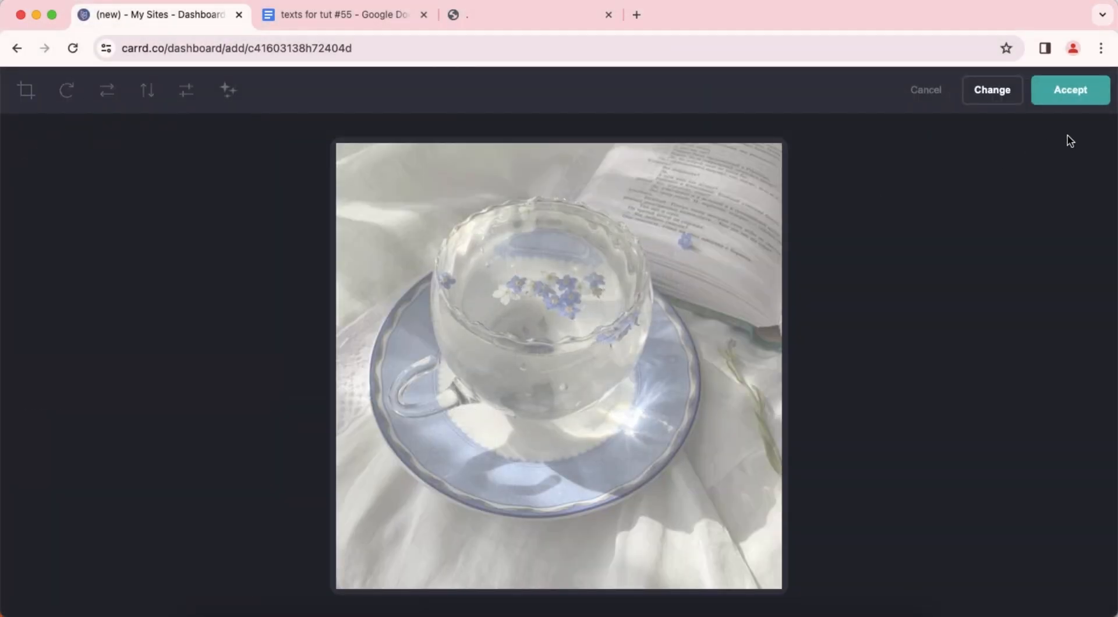
left_click(1078, 96)
Set the teacup image's height to 5 and keep the image selected.
left_click(71, 92)
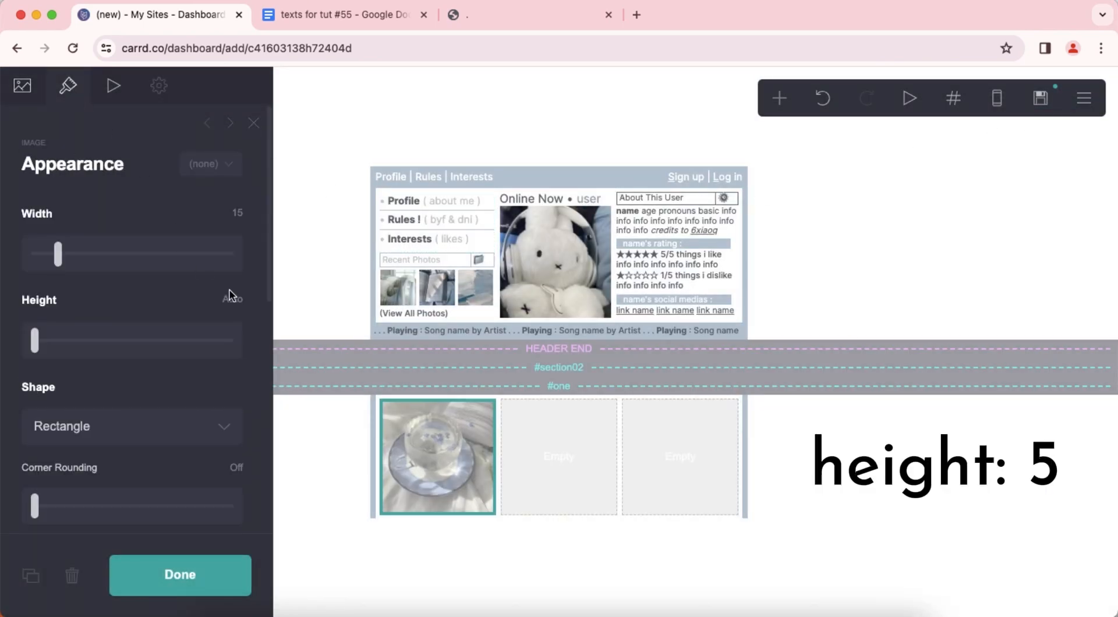
type("5")
key("Return")
left_click(496, 541)
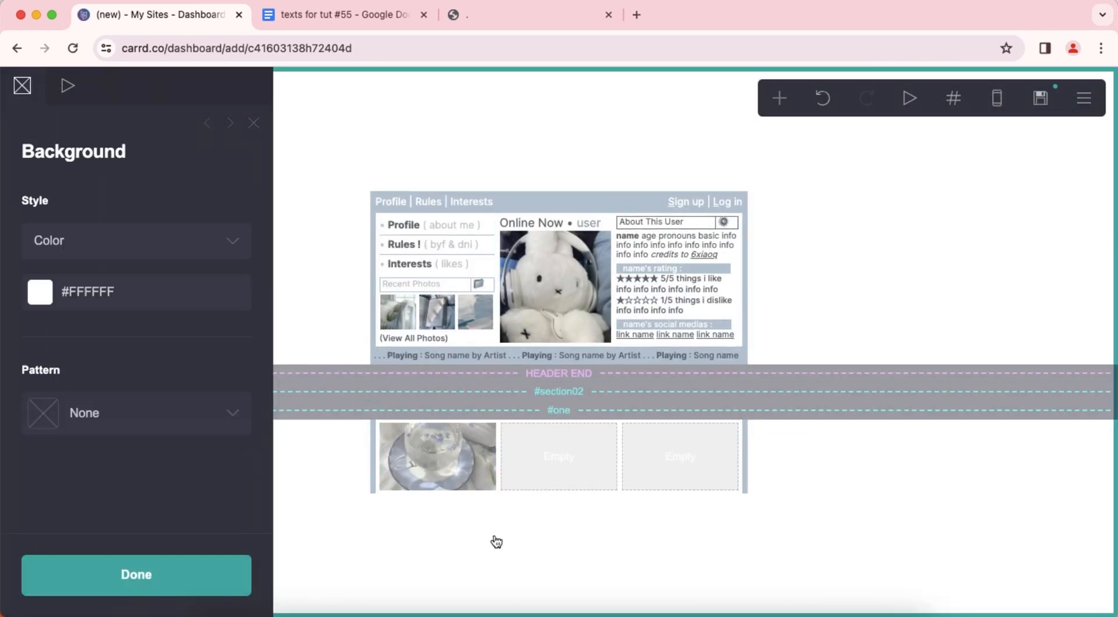
left_click(497, 541)
left_click(474, 467)
left_click(780, 99)
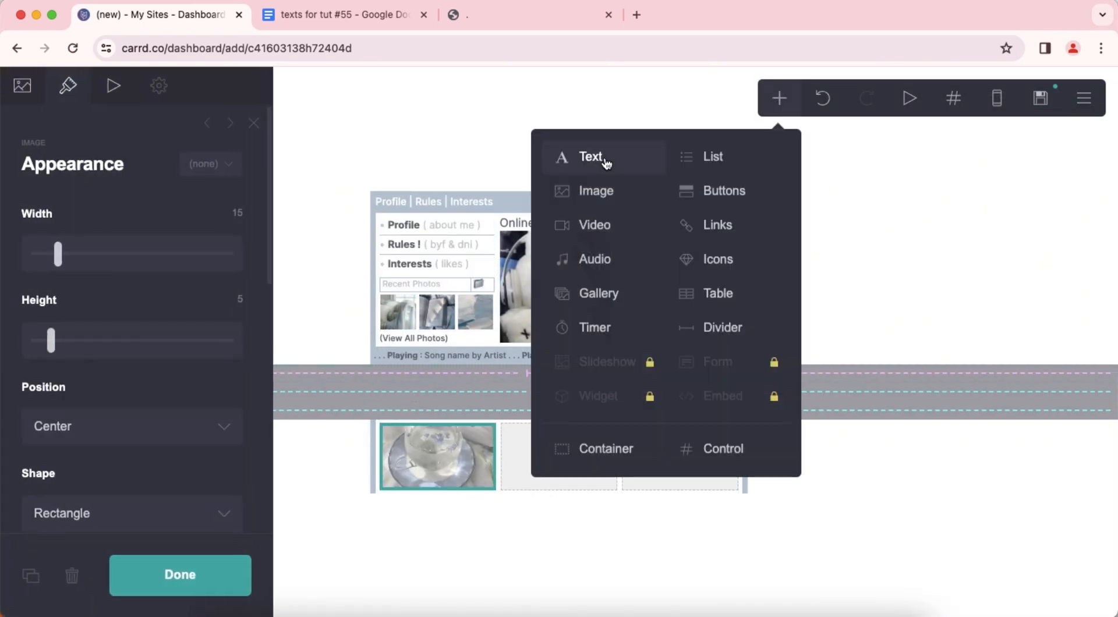
left_click(606, 164)
left_click(11, 94)
left_click(344, 14)
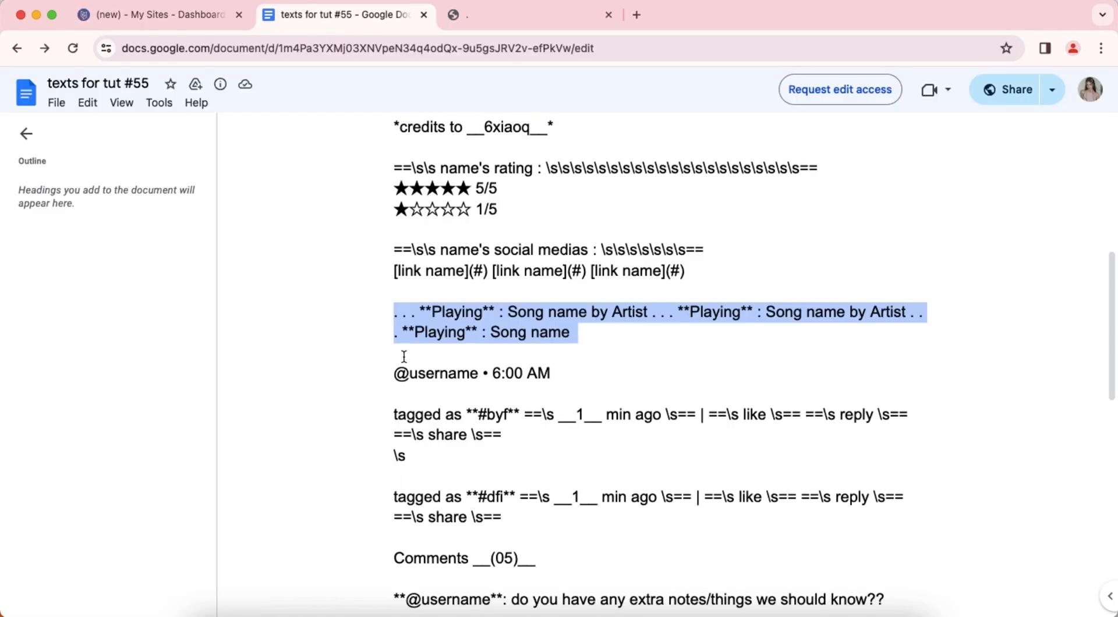
left_click_drag(389, 373, 496, 371)
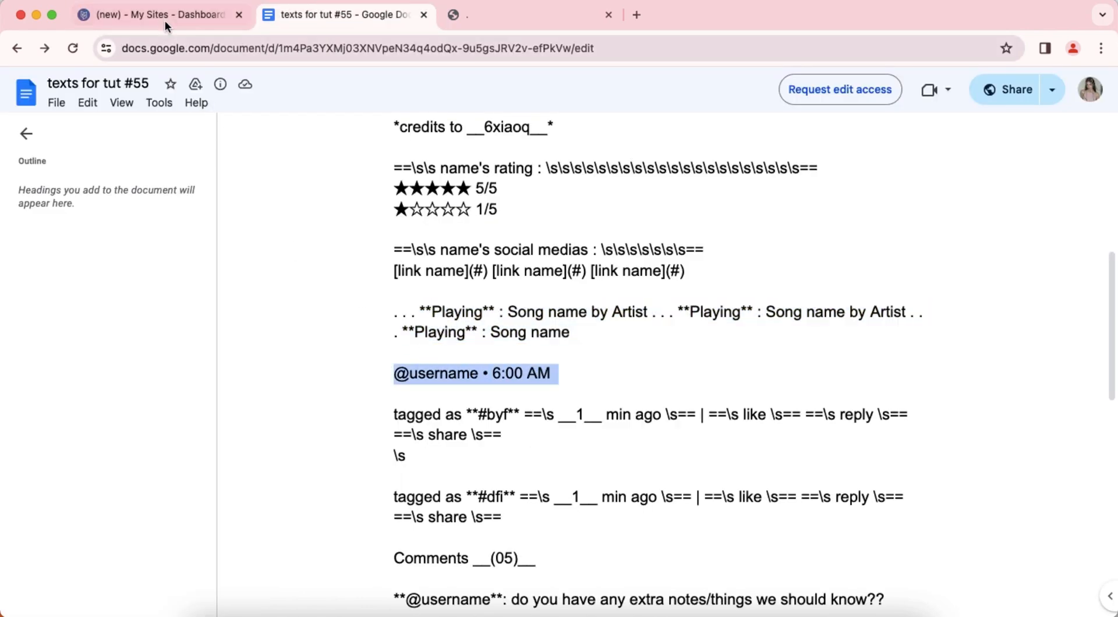
left_click(166, 15)
right_click(58, 211)
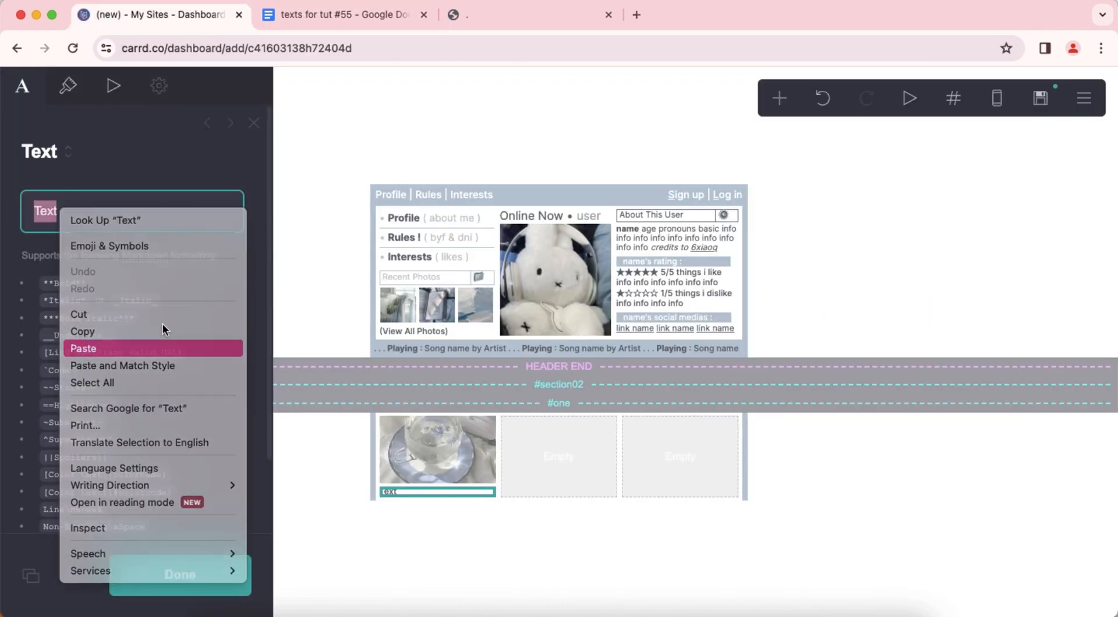
left_click(158, 343)
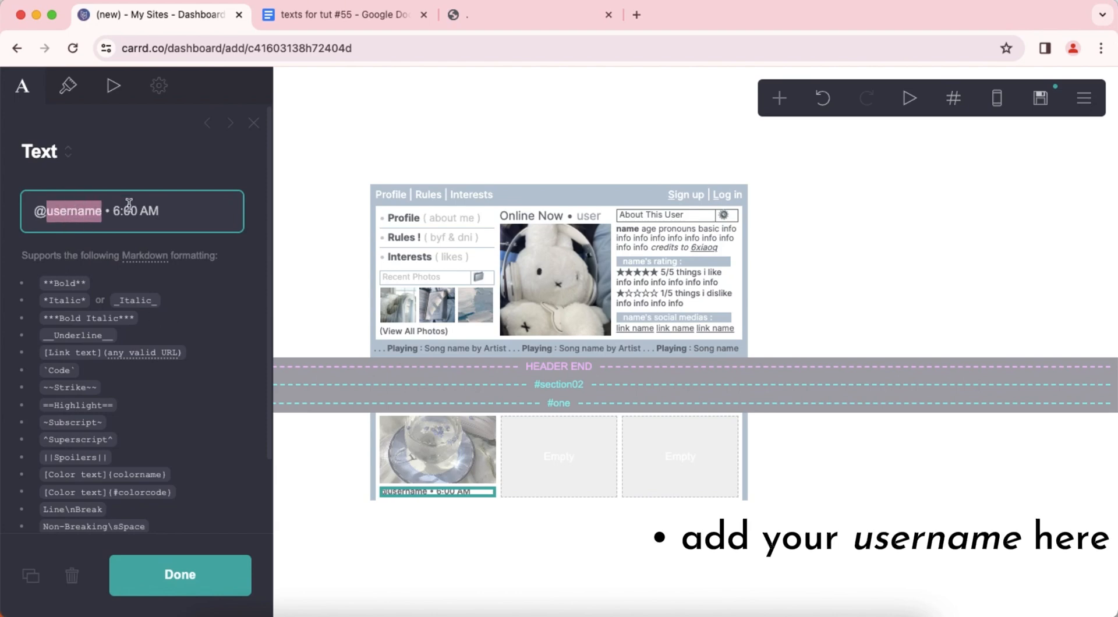
Set the margins of the username and time text to 0.125.
left_click(67, 85)
scroll(131, 288, "down", 5)
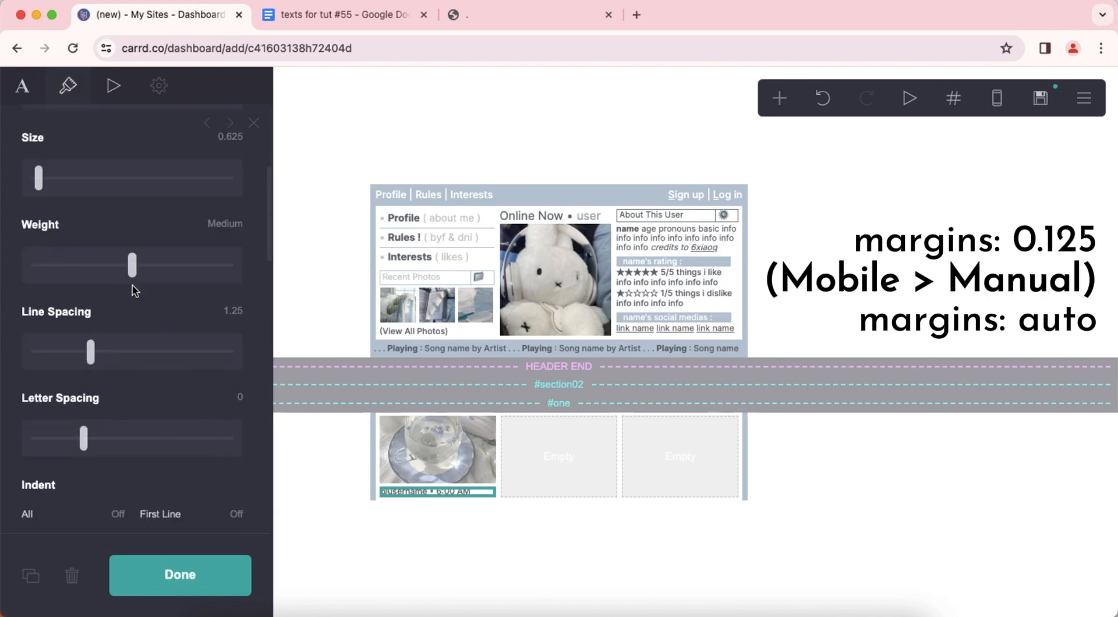
scroll(134, 290, "down", 6)
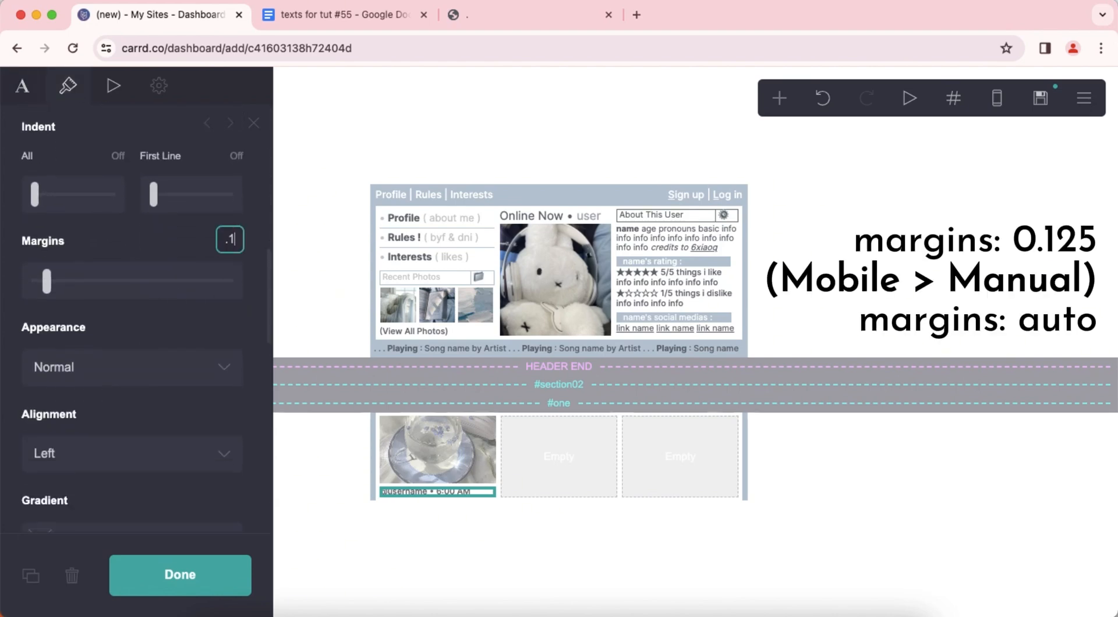
type("25")
key("Return")
Set the username and time text's manual mobile margins to auto in the mobile preview, and return to the desktop view.
scroll(190, 325, "down", 10)
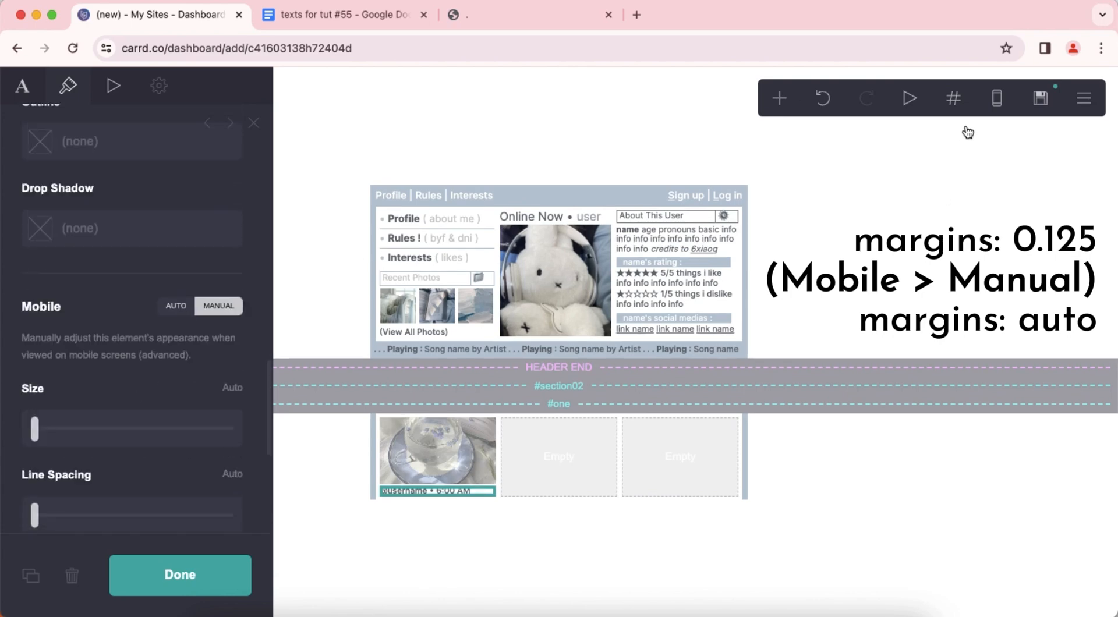
left_click(997, 98)
scroll(137, 350, "down", 6)
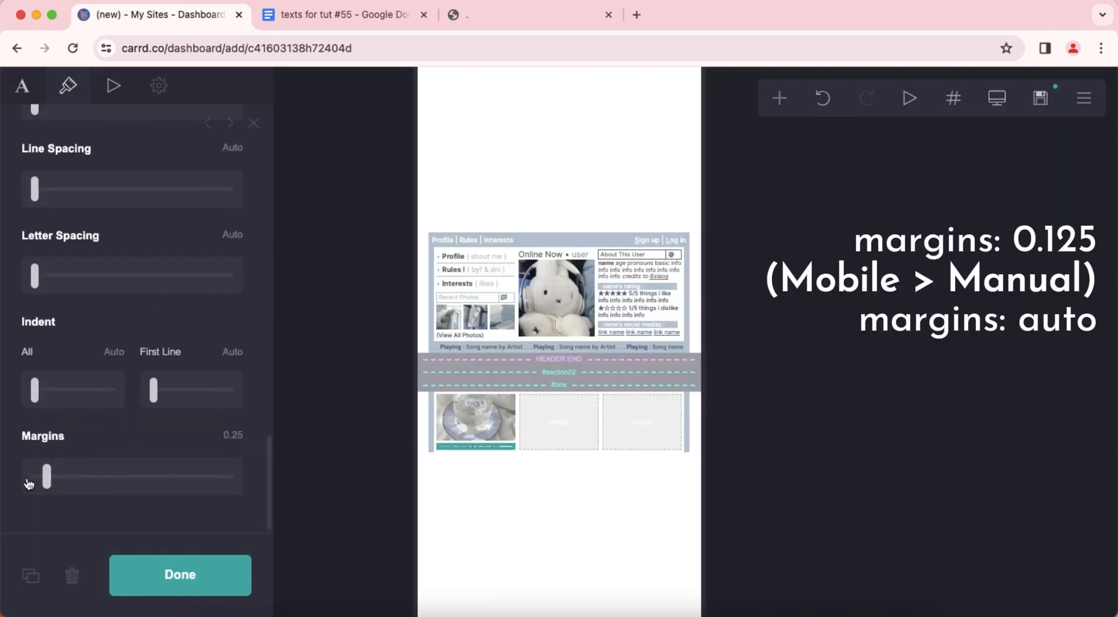
left_click(559, 508)
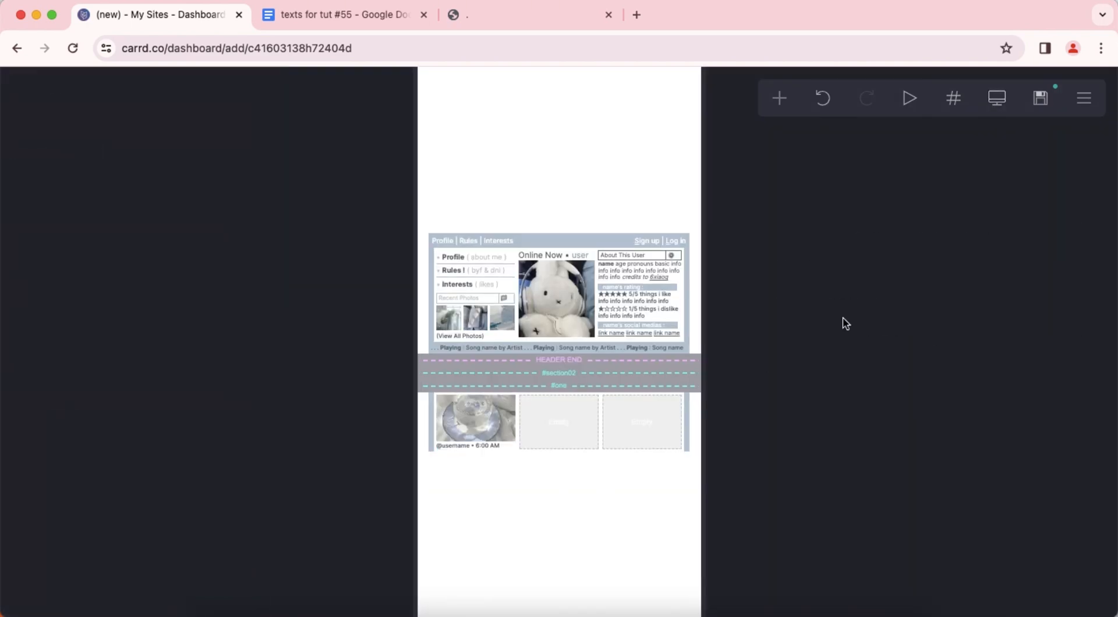
left_click(997, 99)
Add an image element to the container's second column and upload the leaning books photo whose file name starts with 1d97a344 into it.
left_click(778, 99)
left_click(600, 192)
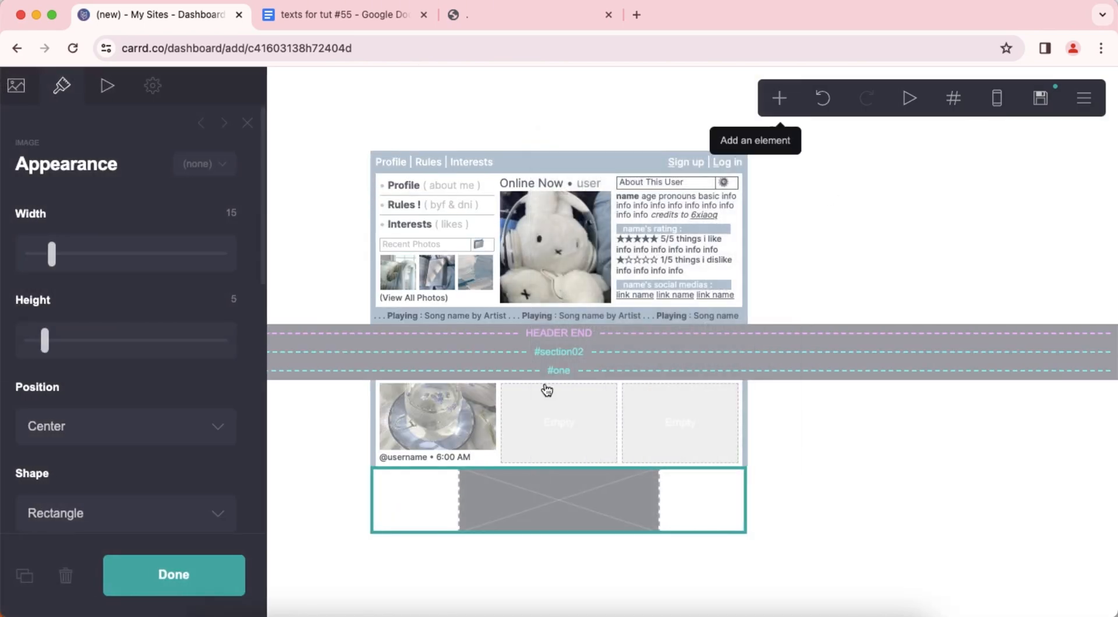
left_click(21, 88)
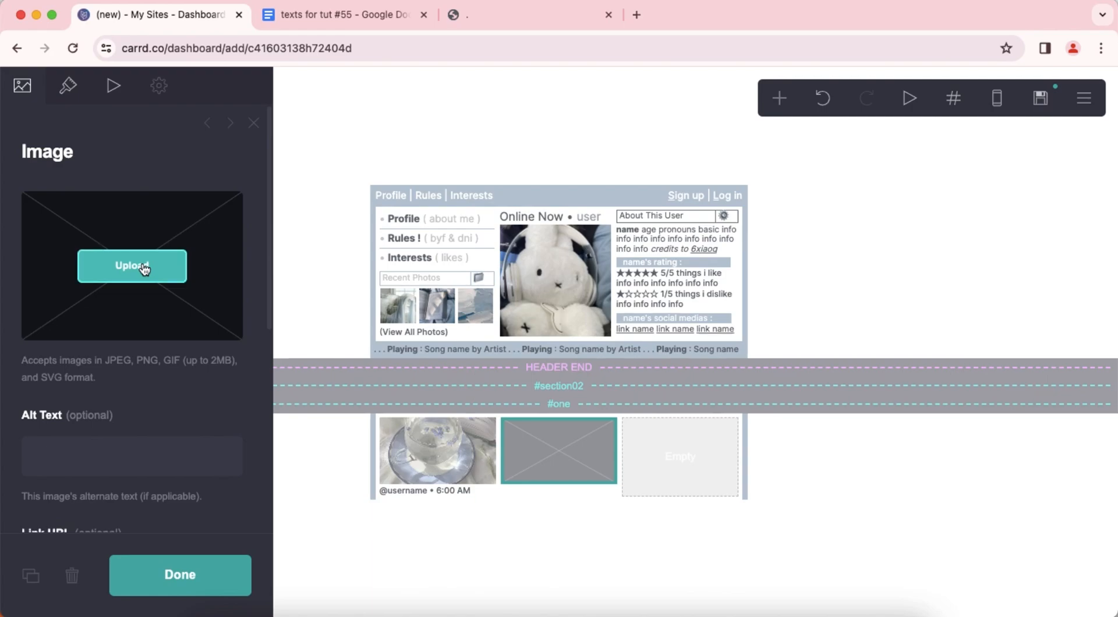
left_click(143, 267)
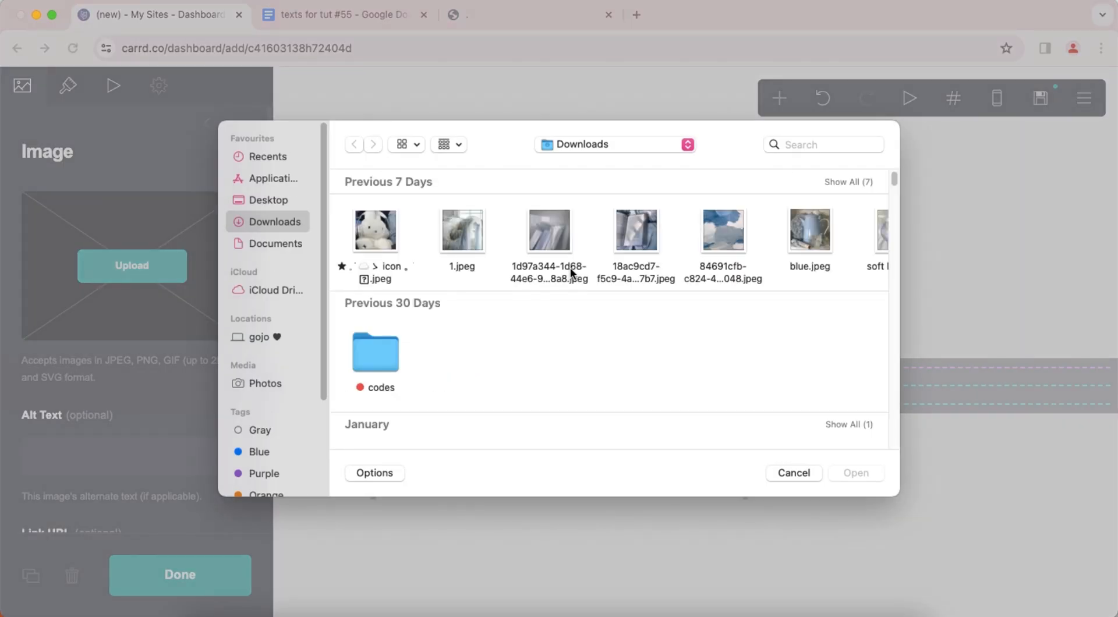
double_click(568, 238)
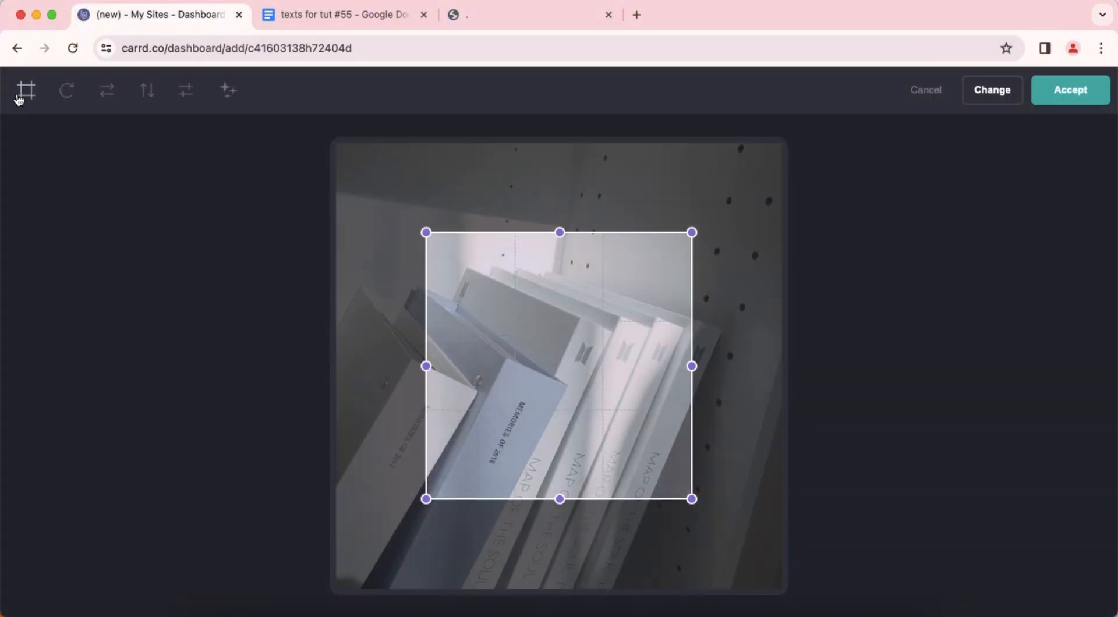
left_click(19, 99)
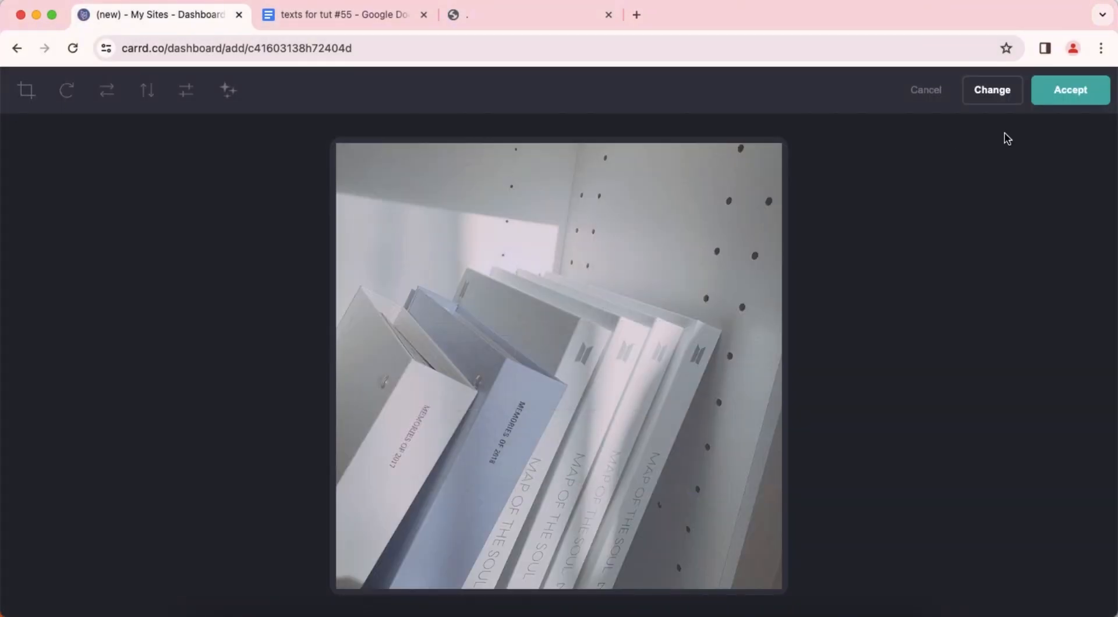
left_click(1071, 90)
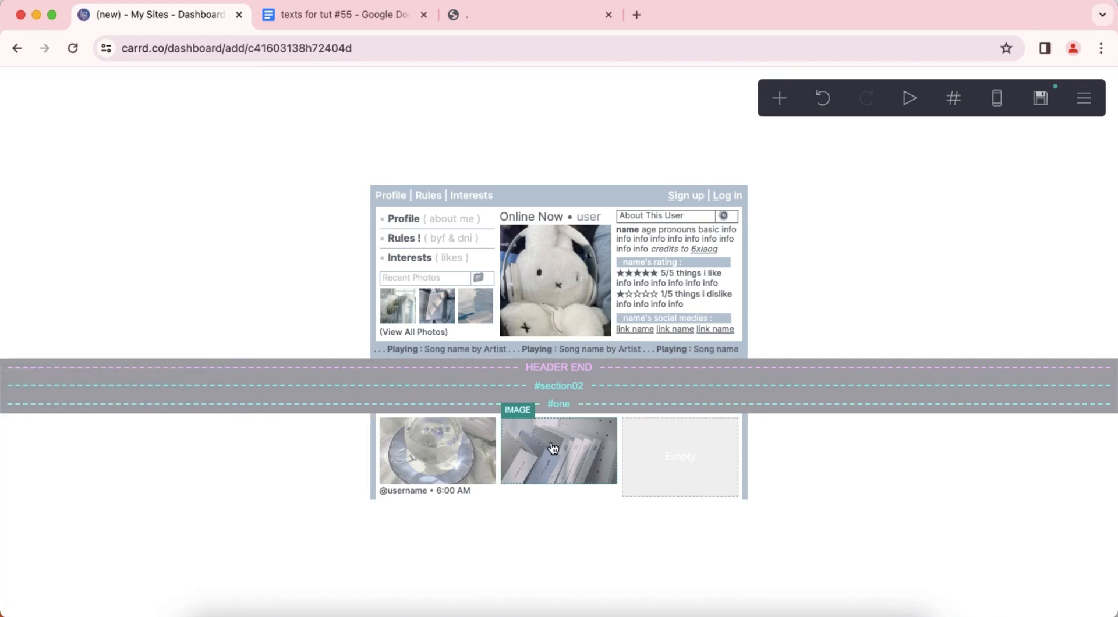
left_click(553, 448)
left_click(778, 101)
left_click(612, 156)
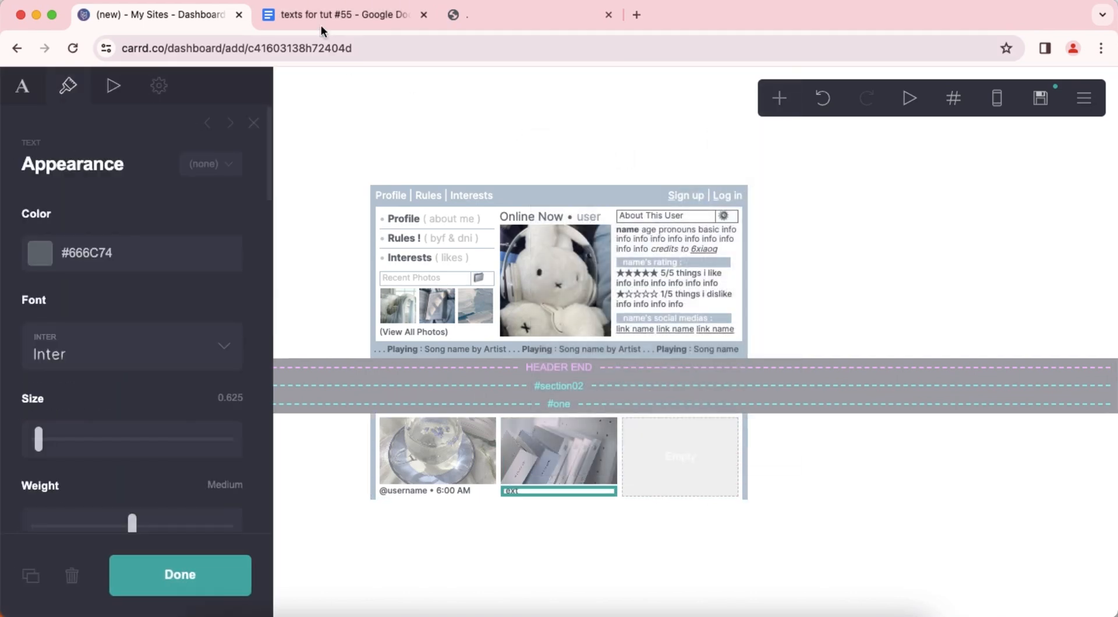
left_click(320, 26)
right_click(449, 378)
left_click(492, 392)
left_click(180, 27)
left_click(23, 87)
right_click(80, 211)
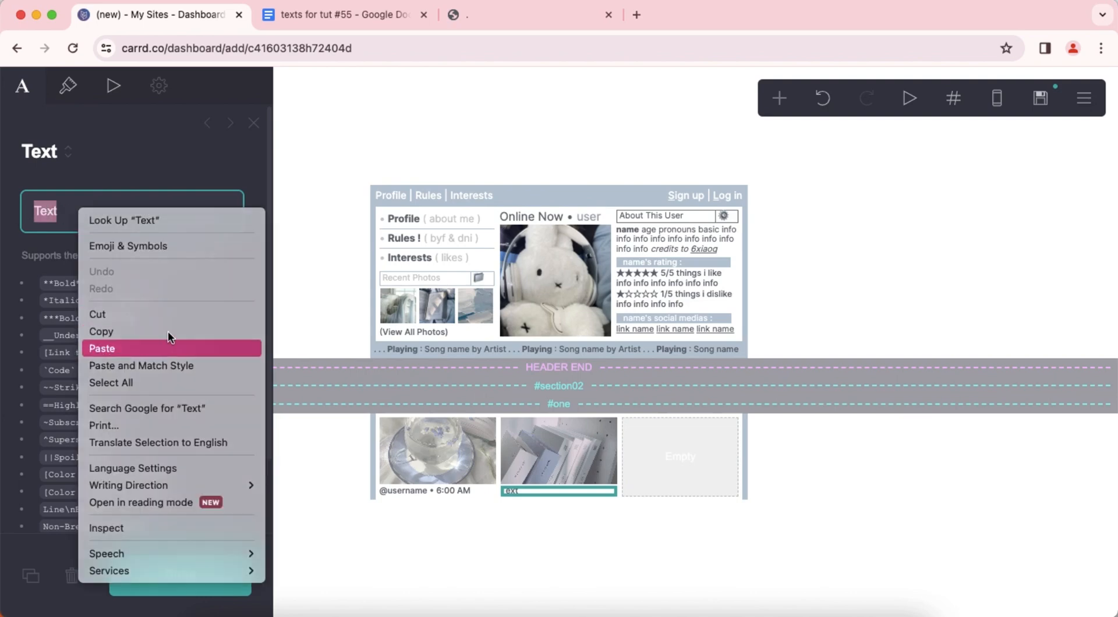
left_click(102, 349)
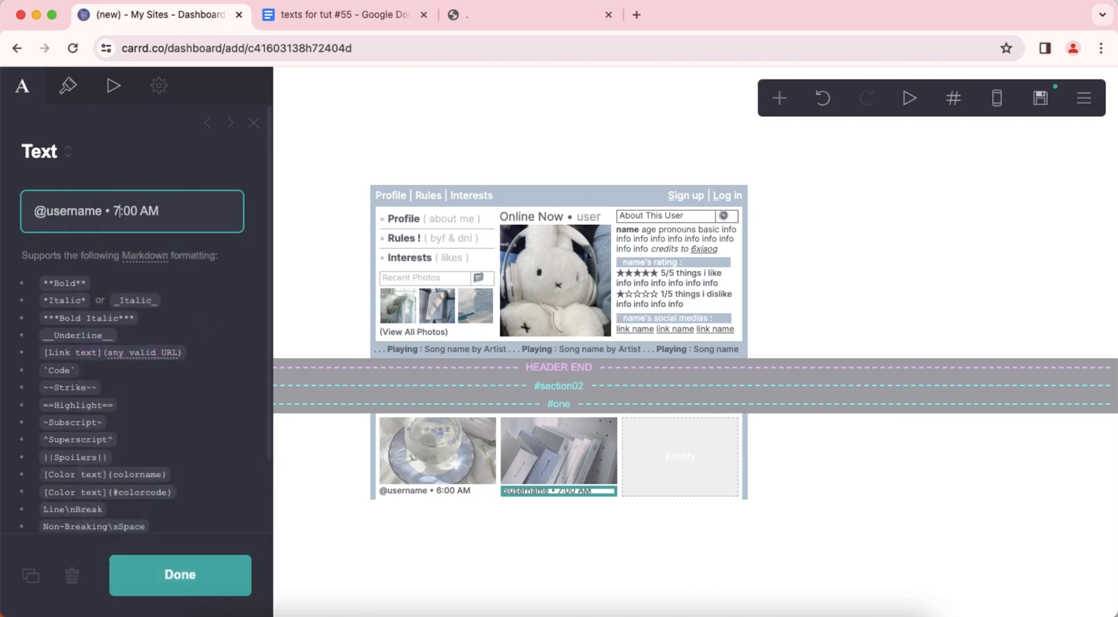
left_click(516, 512)
left_click(805, 488)
Add an image element to the container's third column and upload blue.jpeg into it.
left_click(779, 98)
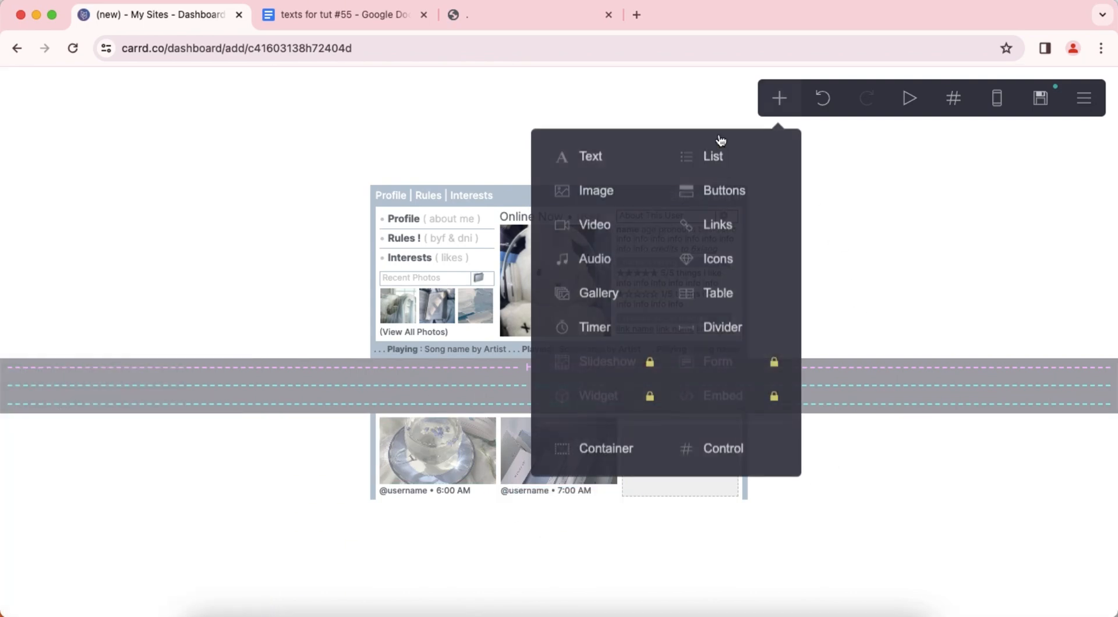
left_click(628, 194)
left_click_drag(554, 519, 693, 438)
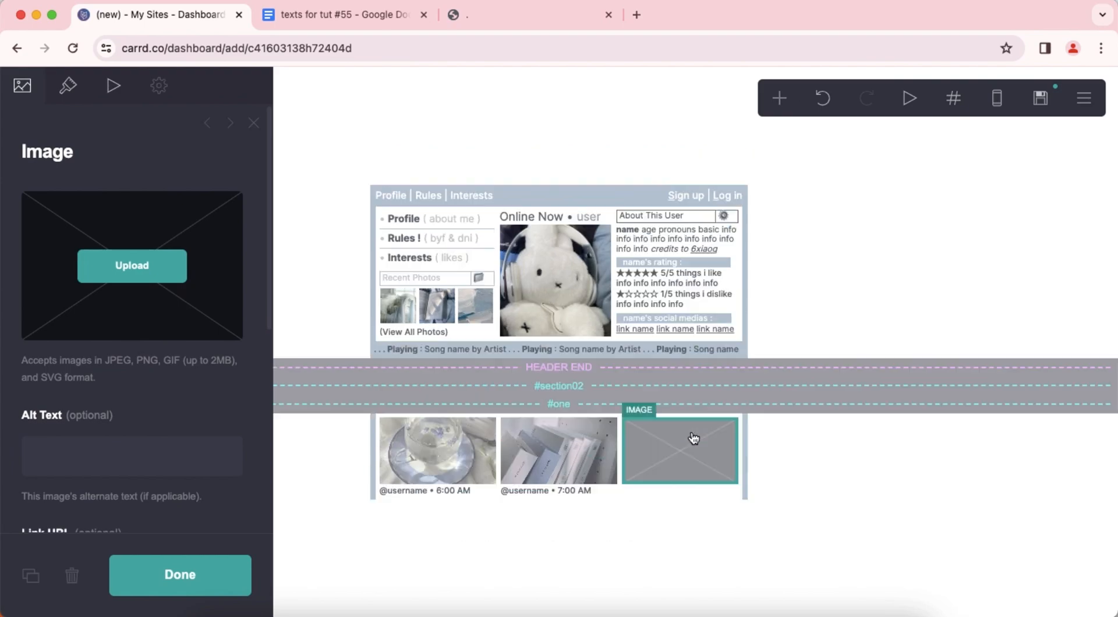
left_click(154, 280)
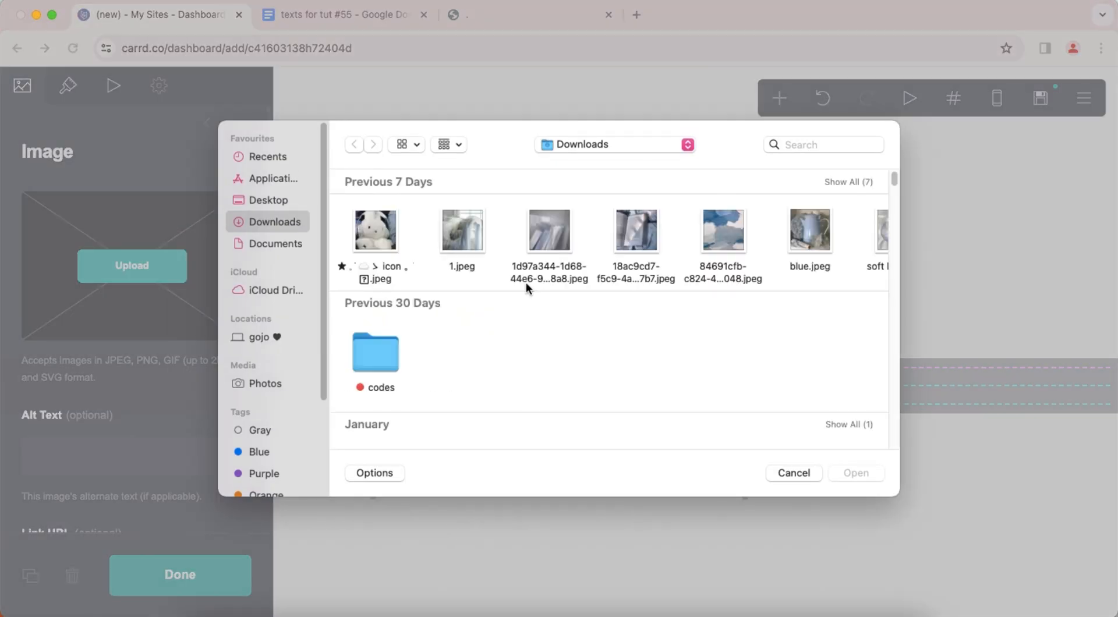
double_click(809, 231)
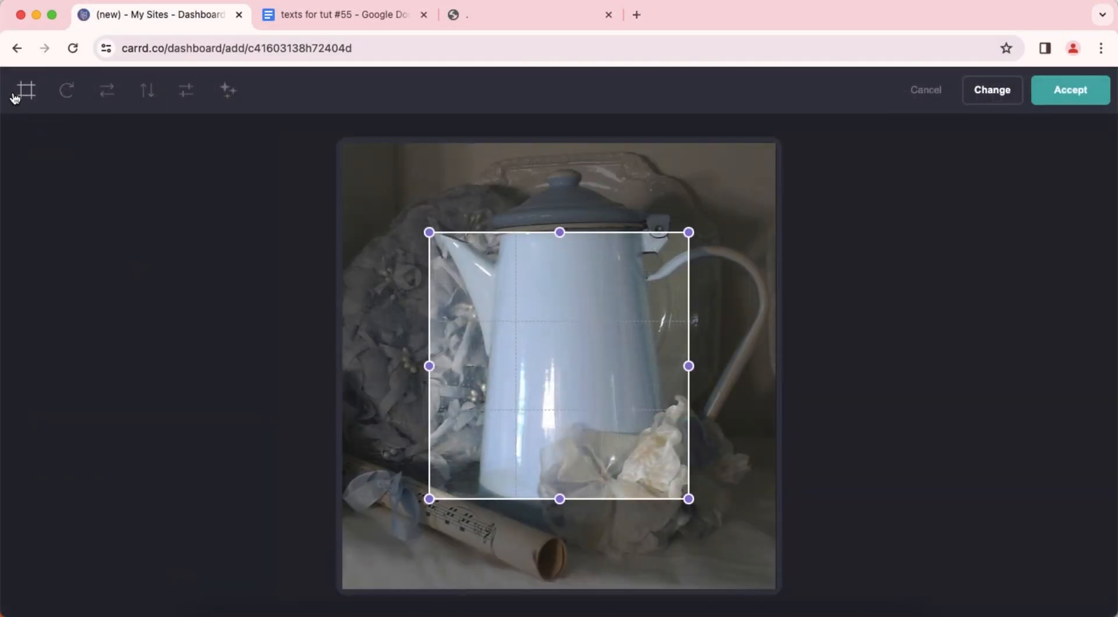
Crop the uploaded photo to a wide area around the blue pitcher and accept the edit.
left_click(26, 92)
left_click_drag(572, 324, 463, 204)
left_click_drag(606, 293, 806, 304)
left_click(1070, 89)
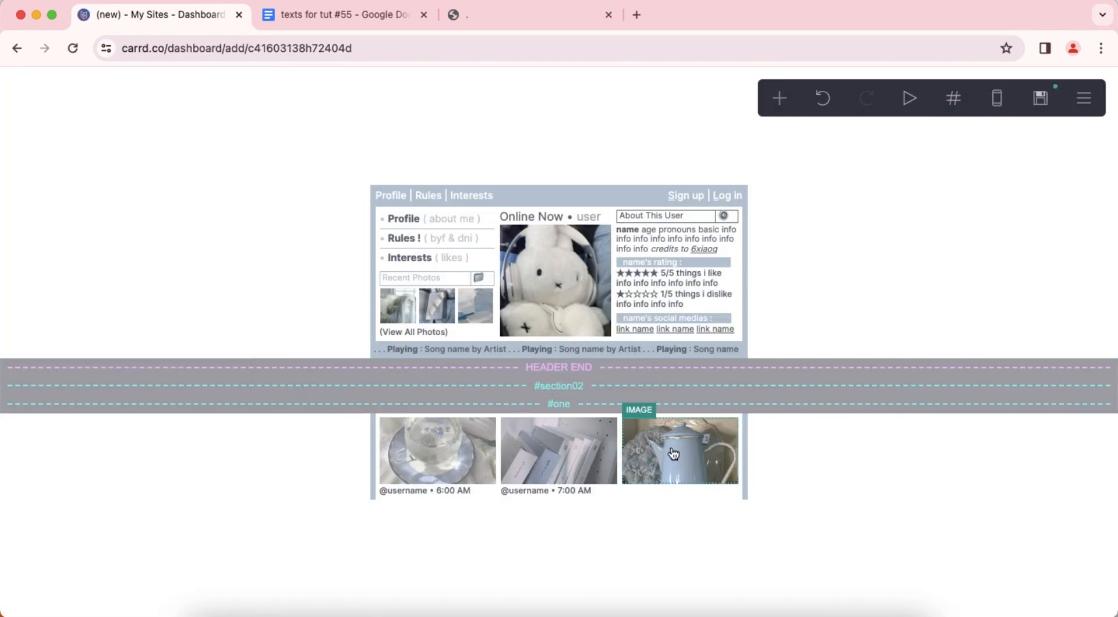
left_click(779, 98)
left_click(599, 157)
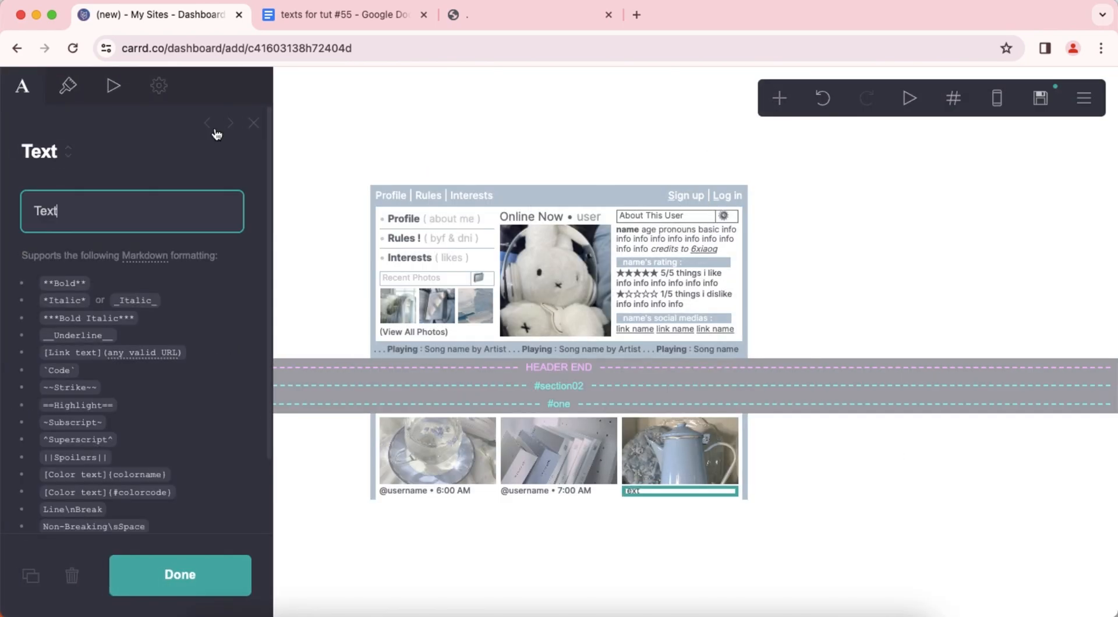
left_click(313, 15)
right_click(448, 375)
left_click(472, 389)
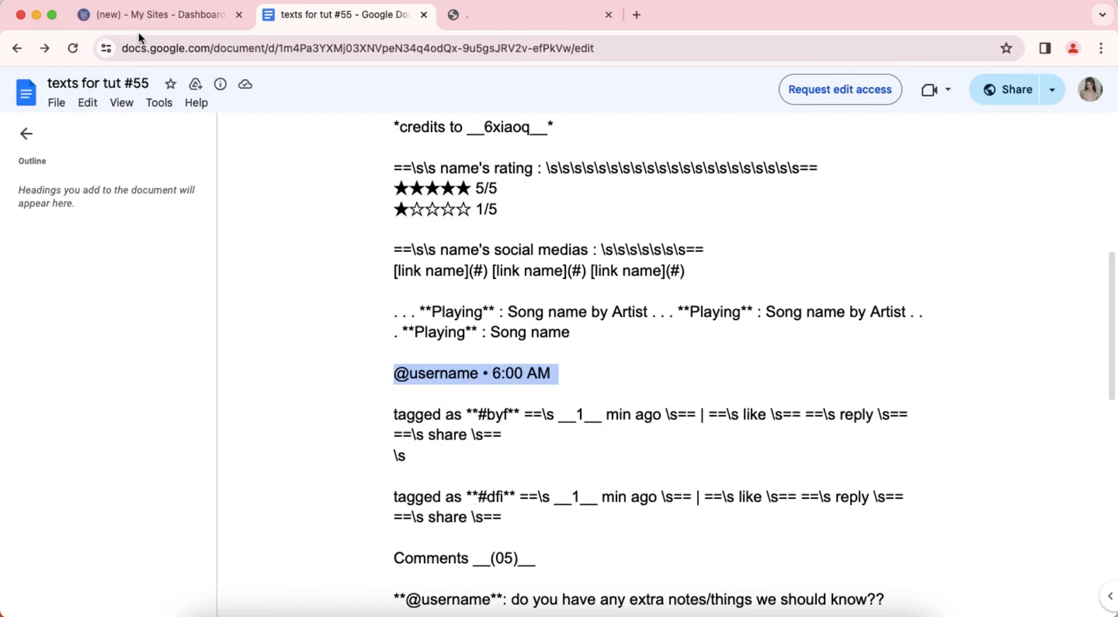
left_click(140, 16)
right_click(60, 214)
left_click(100, 351)
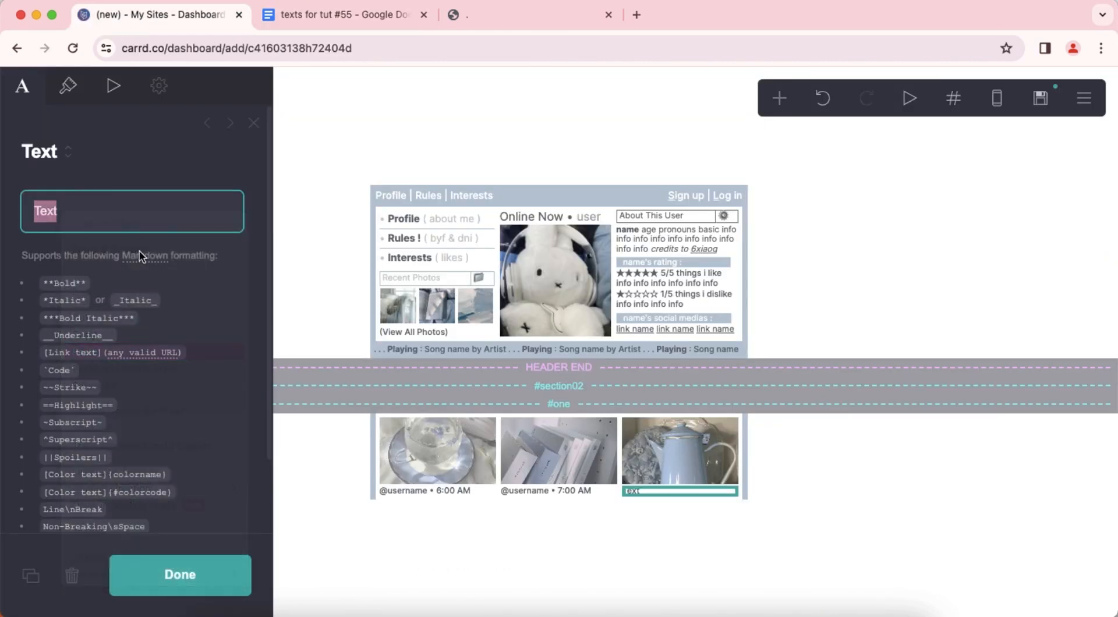
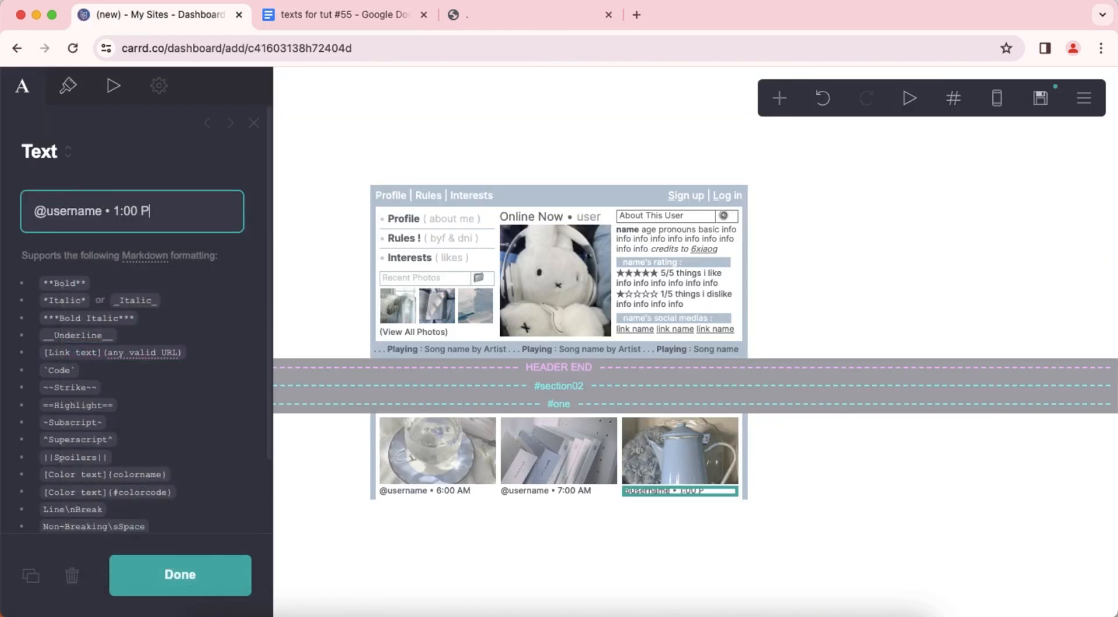
left_click(820, 460)
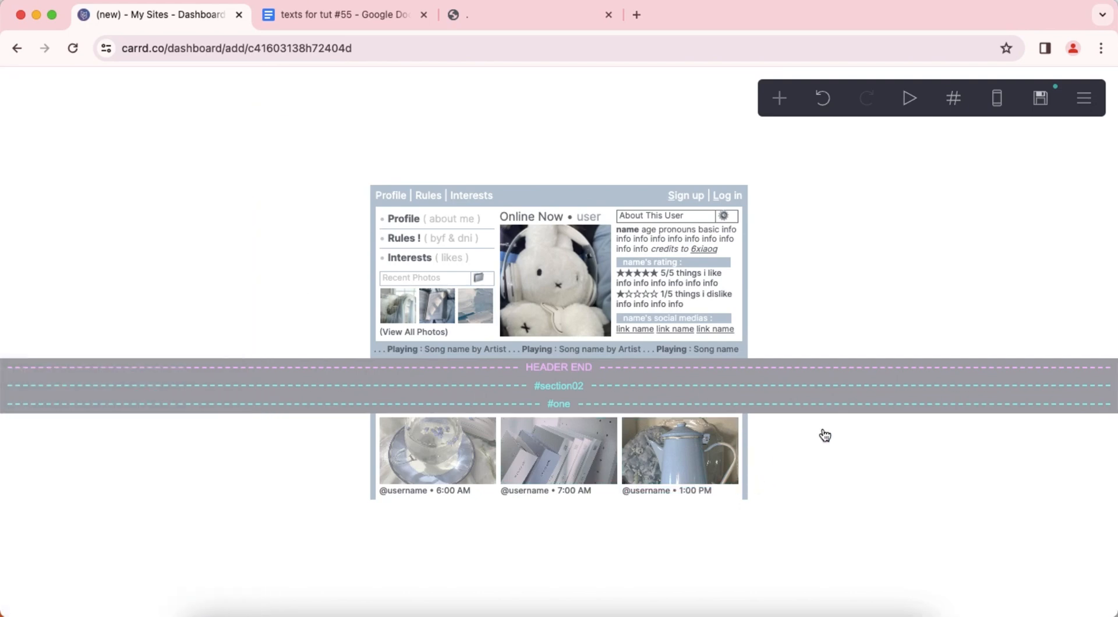
left_click(997, 111)
left_click(997, 111)
Add a container below the image posts and make it a columns container split 65% and 35%.
left_click(781, 102)
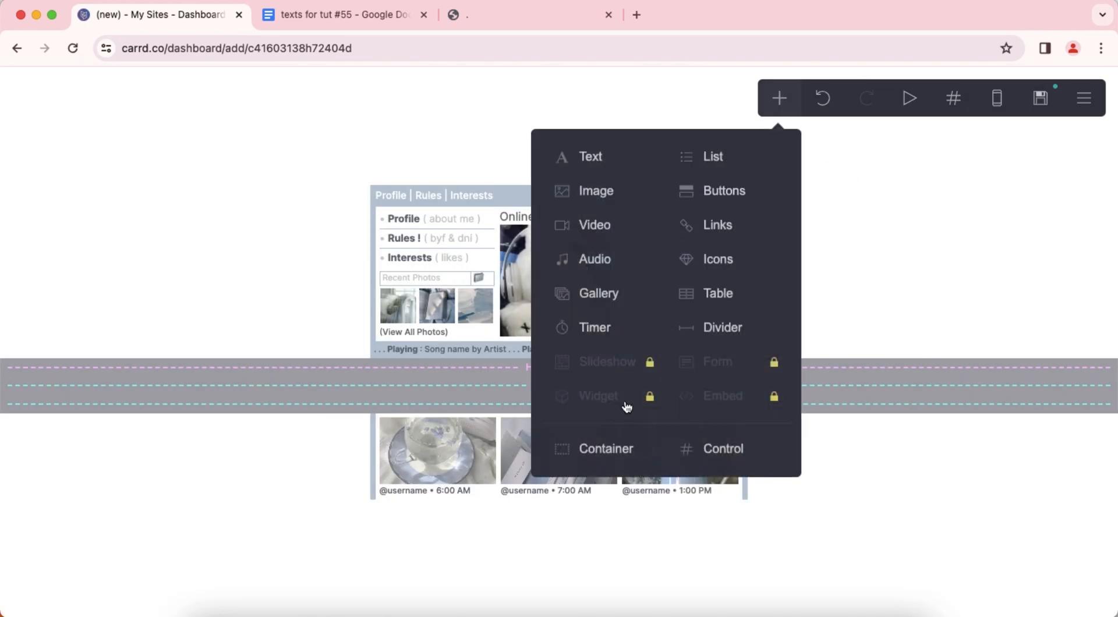
left_click(606, 449)
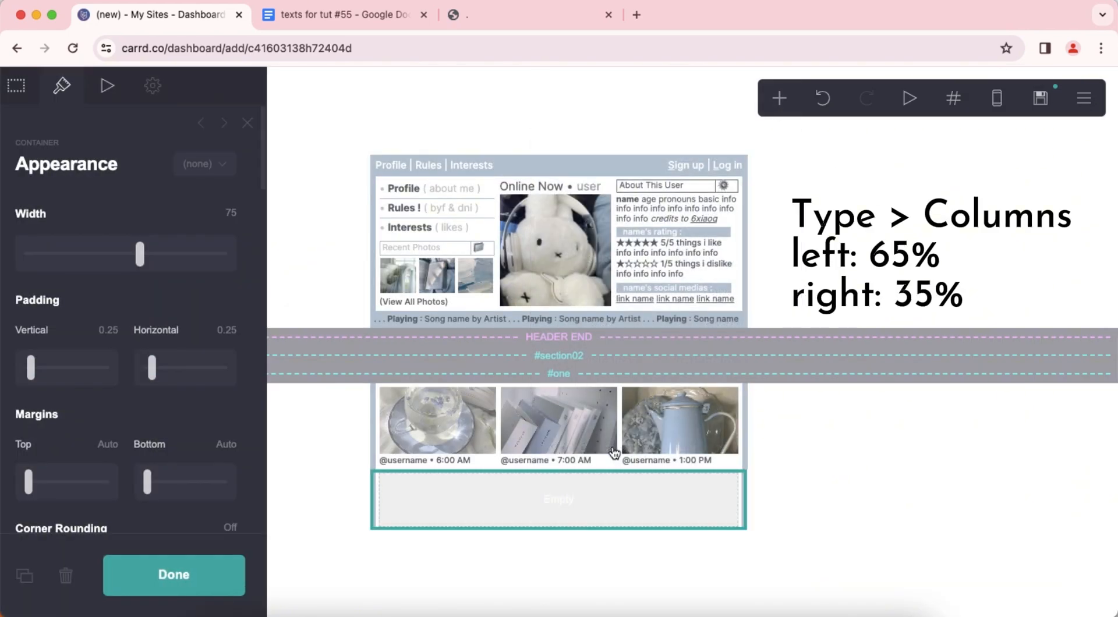
left_click(32, 100)
left_click(110, 240)
left_click(110, 256)
left_click(120, 350)
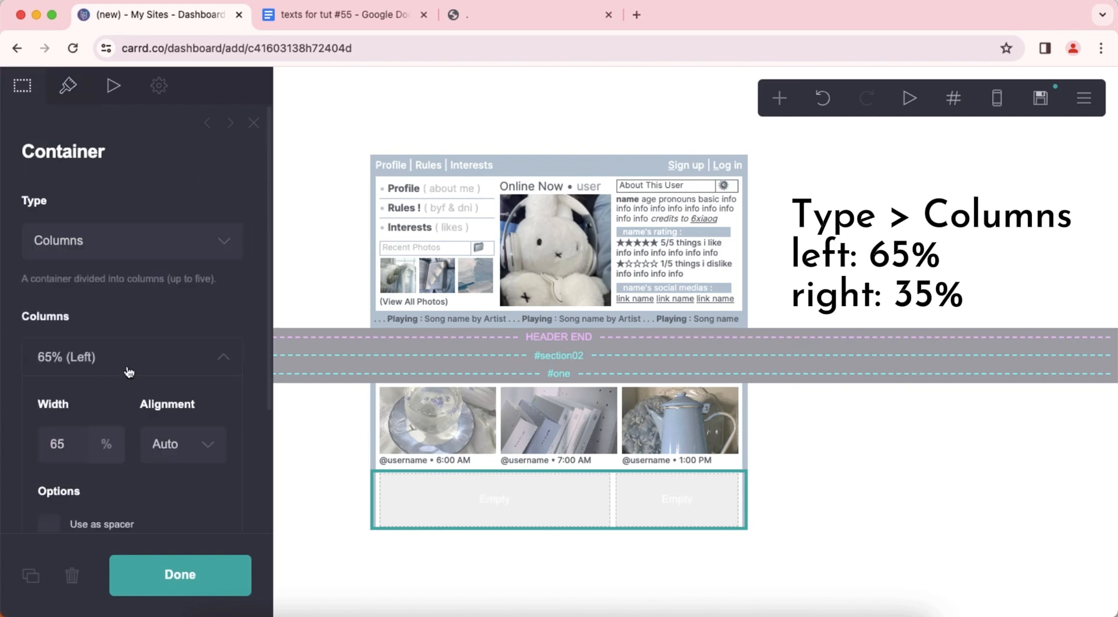
left_click(129, 372)
Set the new container's contents spacing to 0.25 and enable its bottom border alongside the side borders.
left_click(80, 98)
scroll(155, 325, "down", 10)
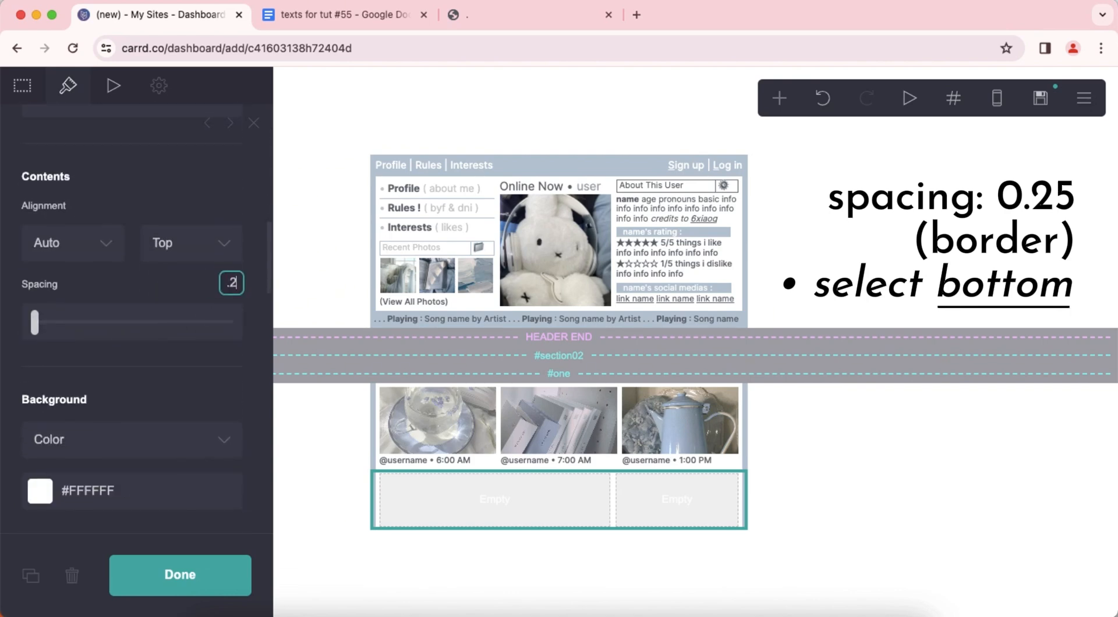
scroll(138, 329, "down", 10)
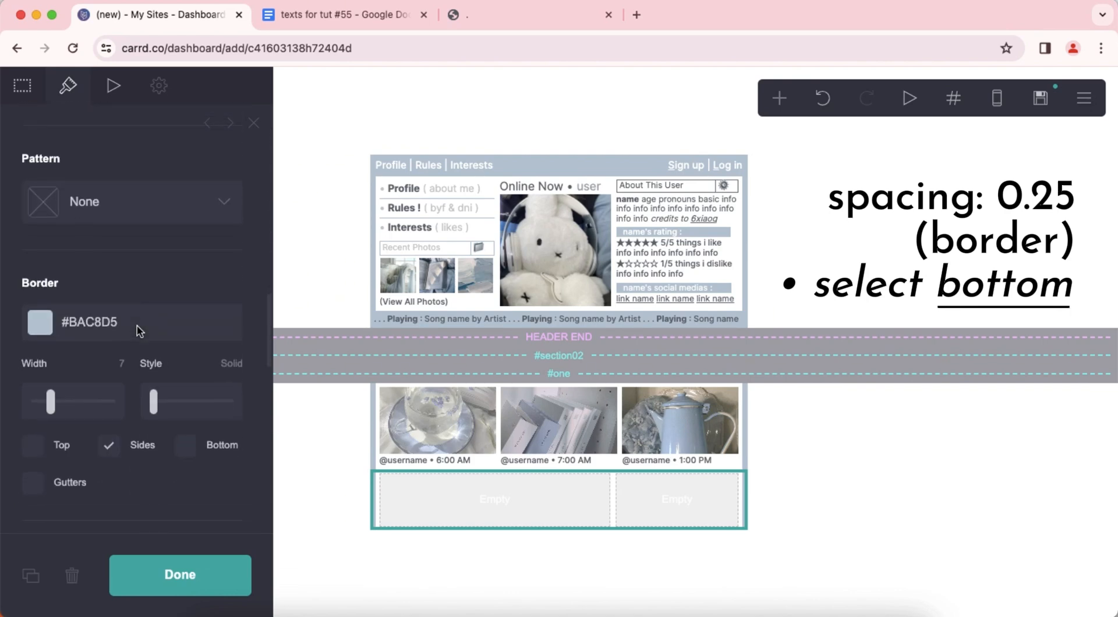
left_click(201, 315)
scroll(198, 358, "down", 3)
left_click(845, 454)
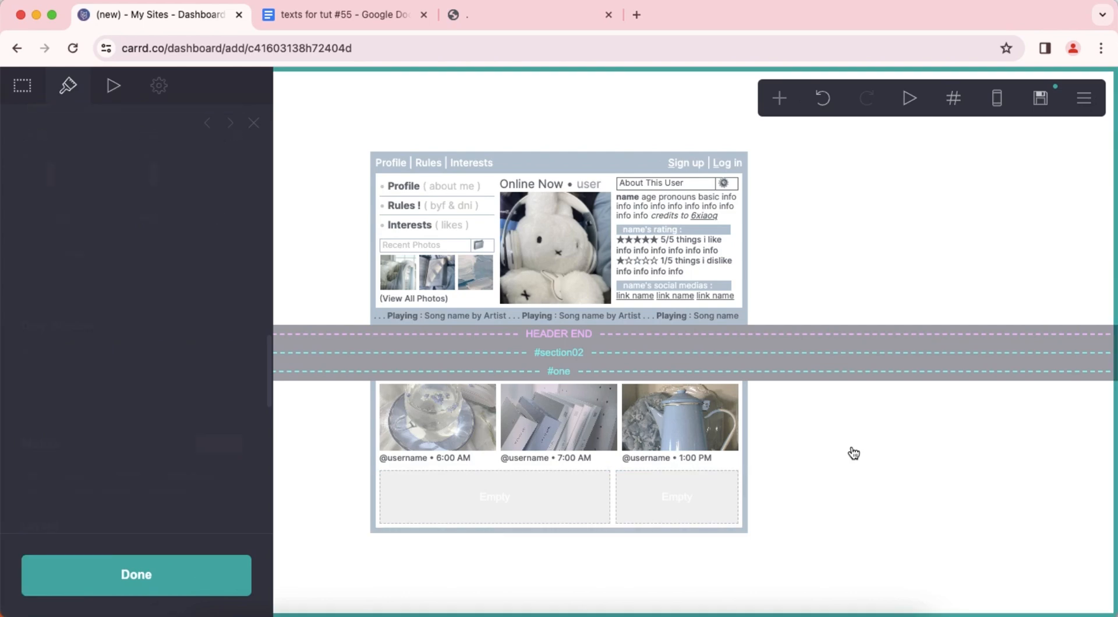
Add a buttons element to the container's wider 65% column and label its button "terms & conditions".
left_click(780, 100)
left_click(724, 192)
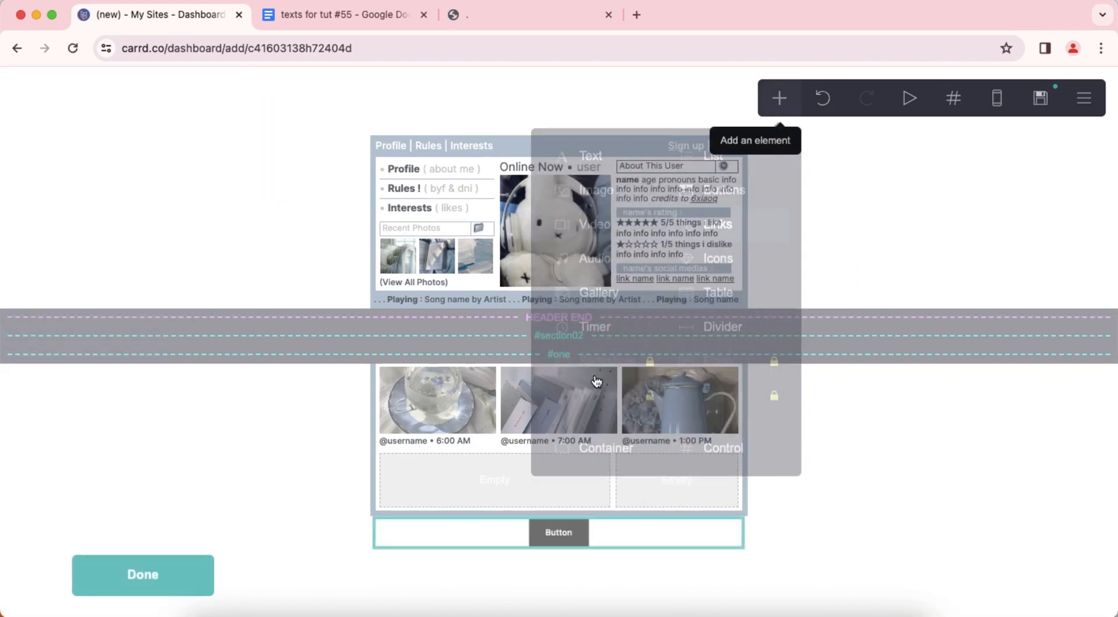
left_click_drag(527, 530, 492, 489)
left_click(175, 218)
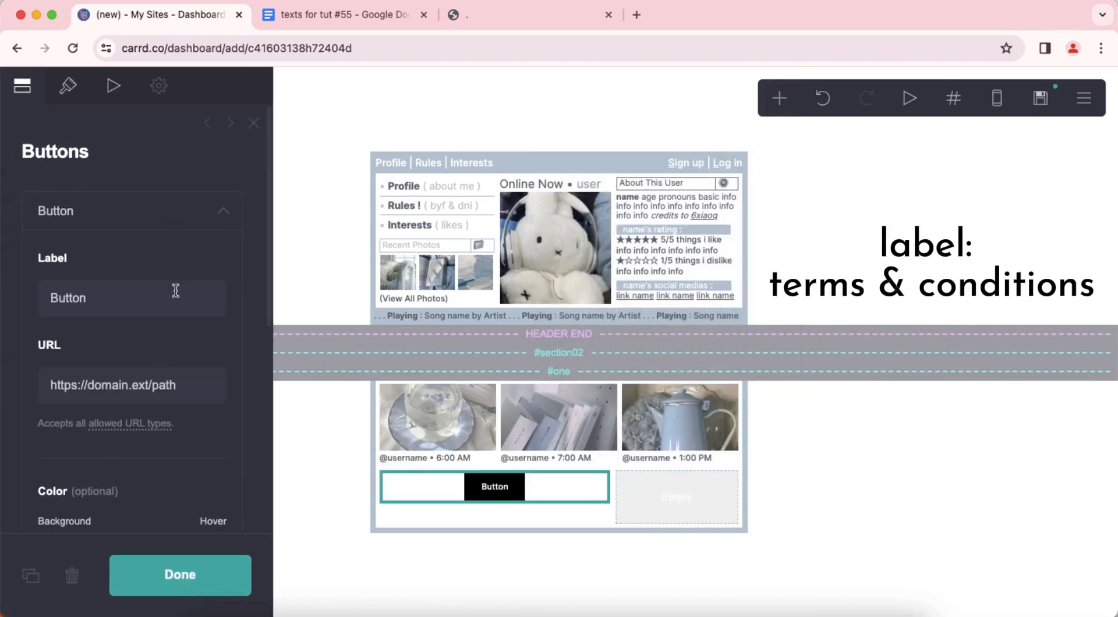
double_click(177, 289)
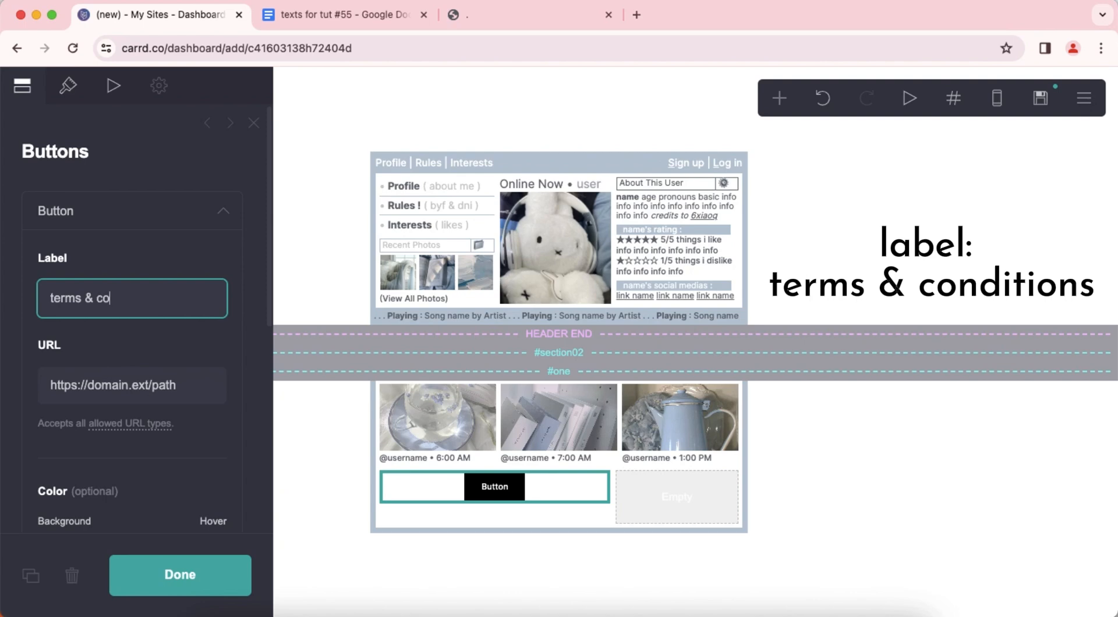
type("terms & conditions")
key("Return")
left_click(166, 218)
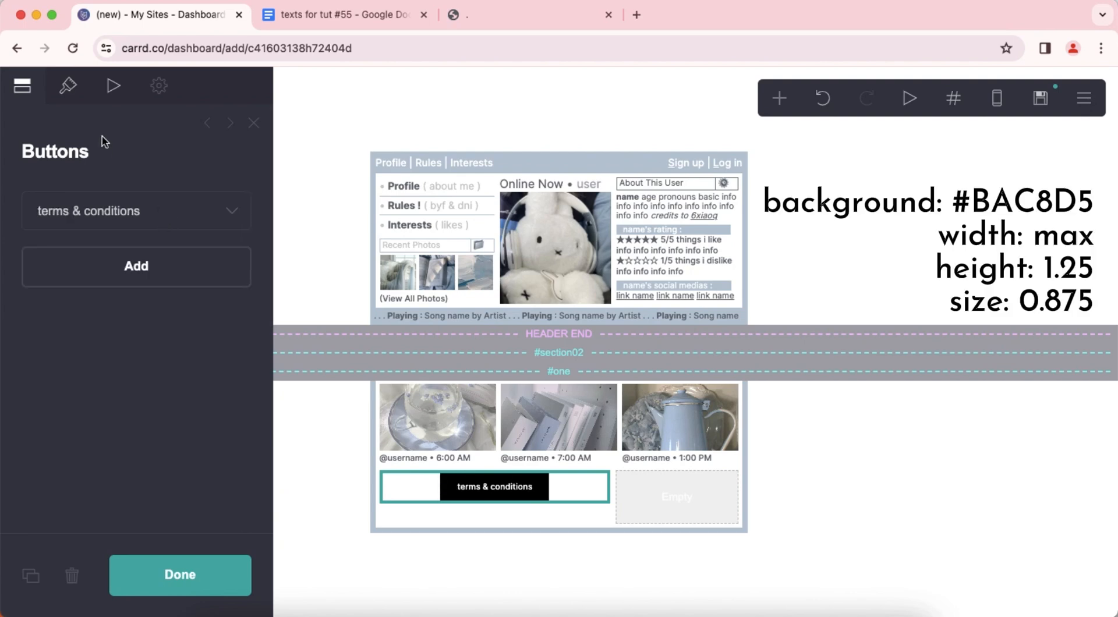
Set the background color of the "terms & conditions" button to #BAC8D5.
left_click(75, 92)
scroll(123, 342, "down", 5)
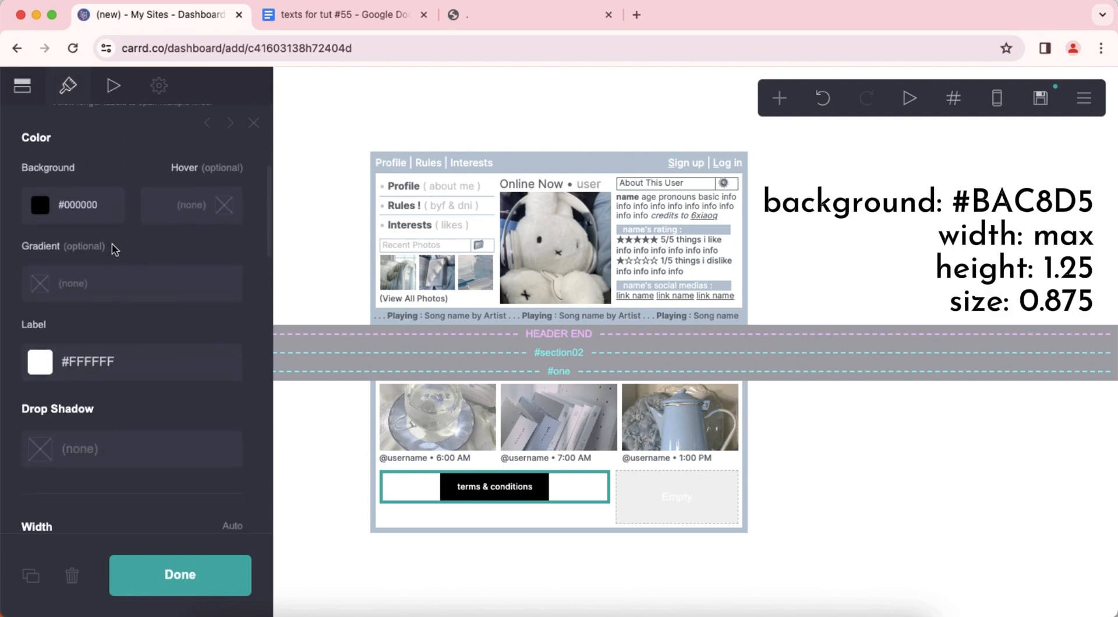
left_click(114, 218)
type("BAC8D5")
key("Return")
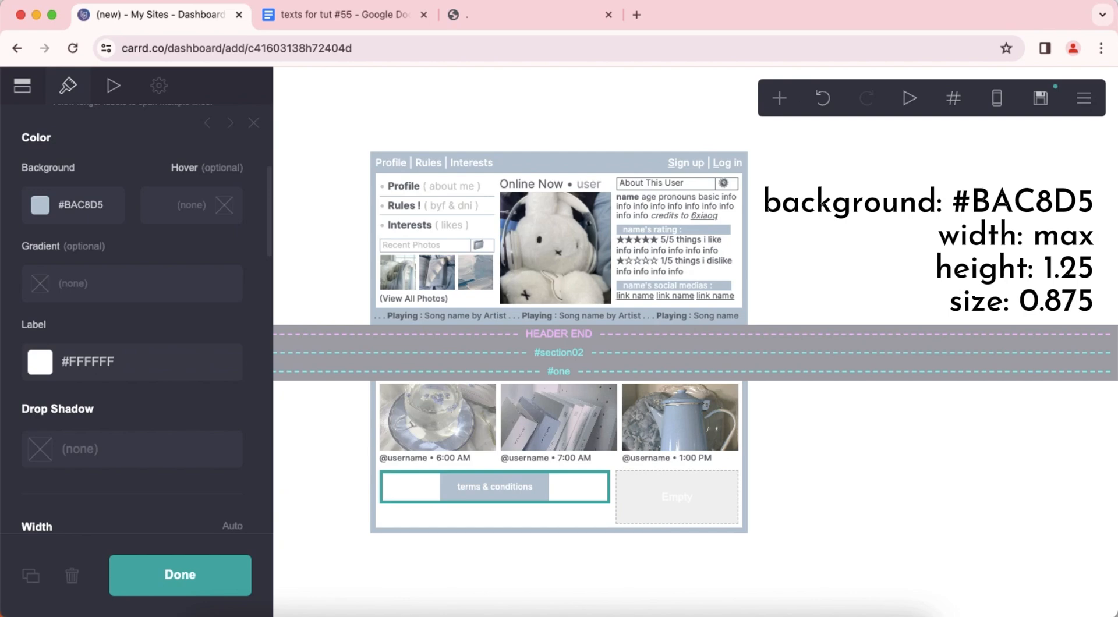
Set the "terms & conditions" button's width to Max and its height to 1.25.
scroll(131, 362, "down", 5)
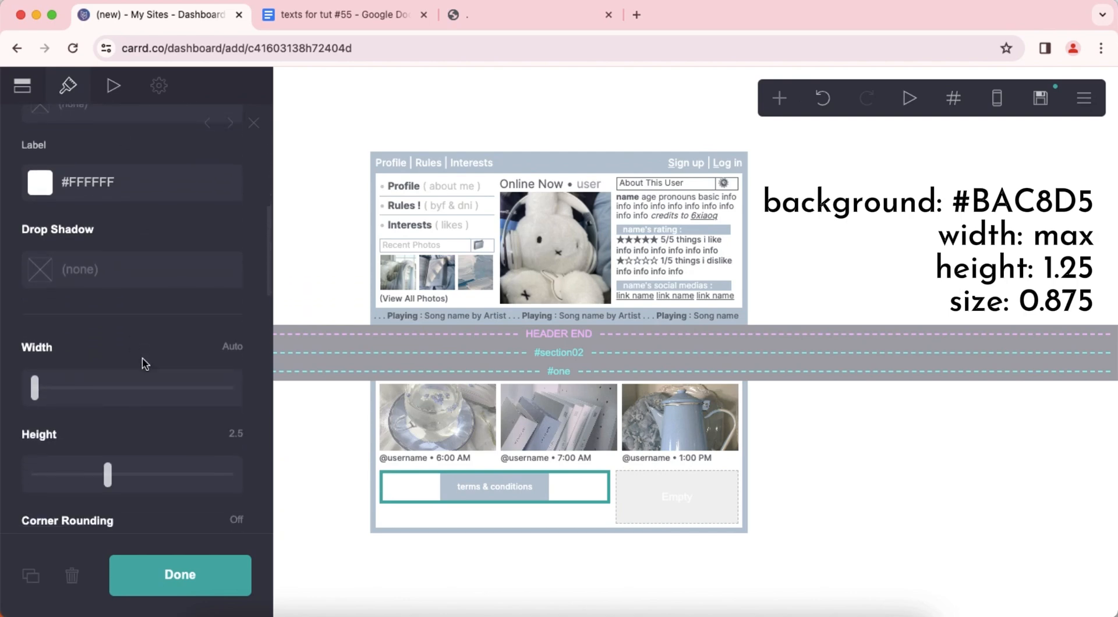
left_click(238, 329)
left_click(236, 358)
type("1.25")
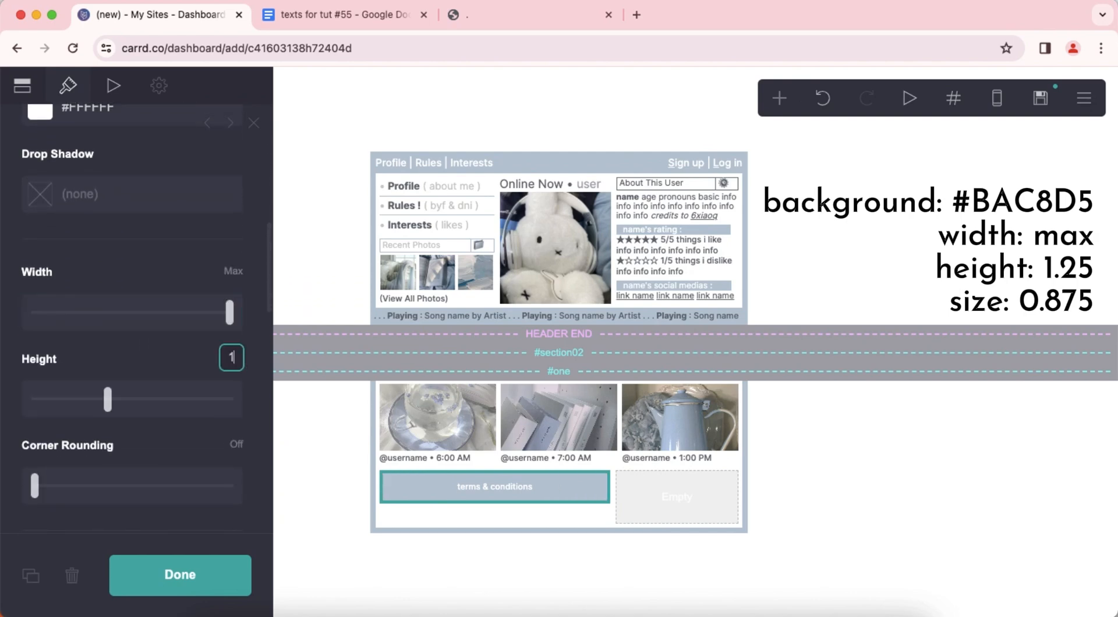
key("Return")
Set the "terms & conditions" button's font size to 0.875 and close its settings.
scroll(155, 367, "down", 8)
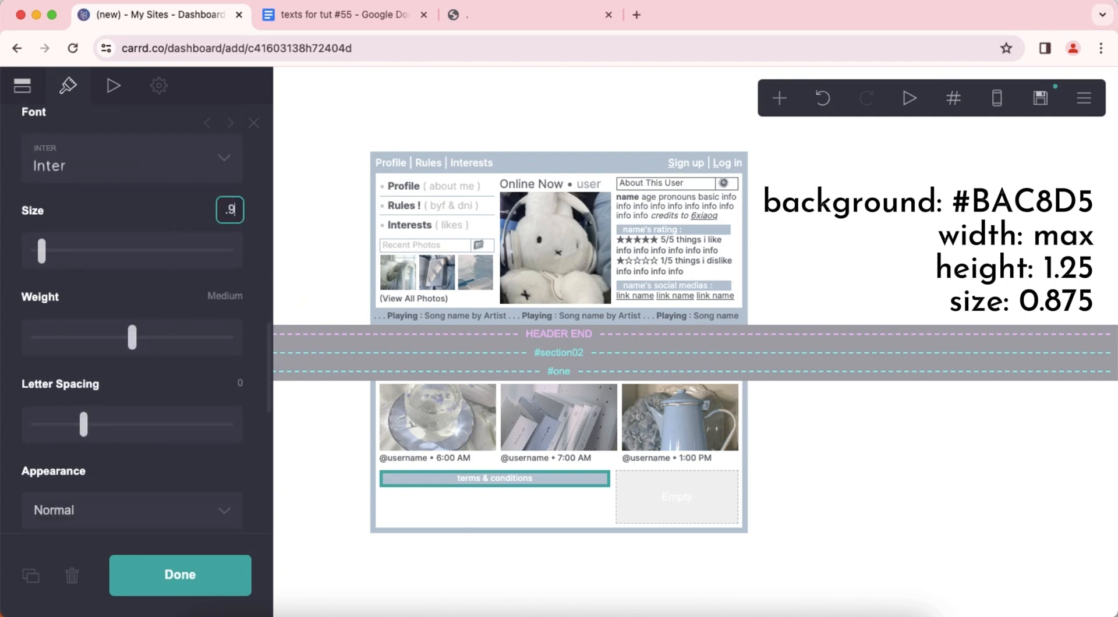
scroll(181, 309, "down", 8)
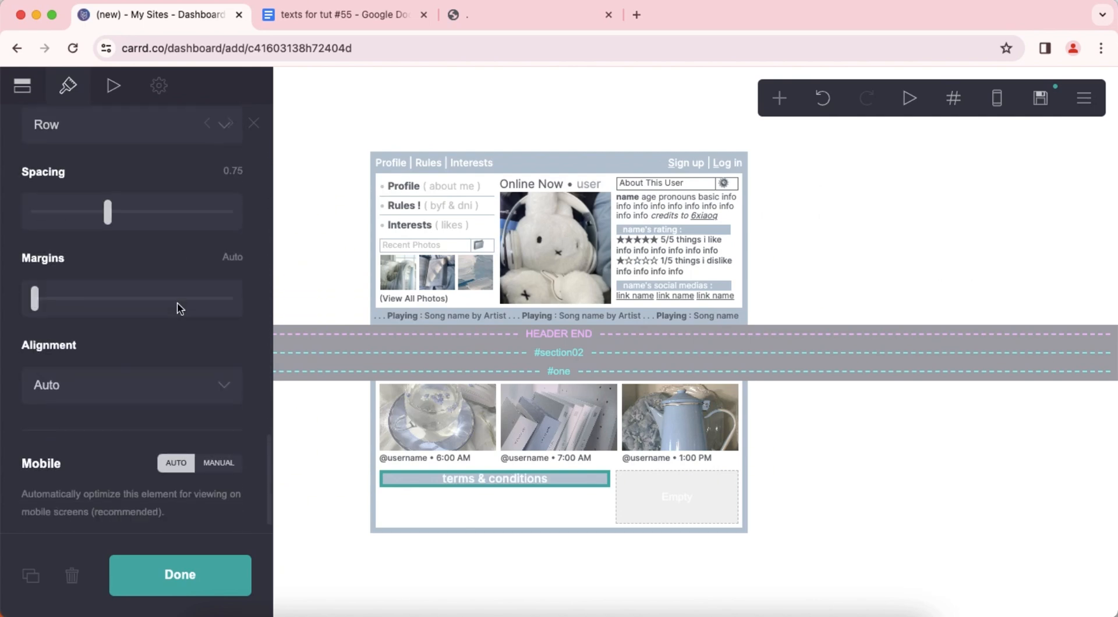
left_click(879, 469)
left_click(879, 468)
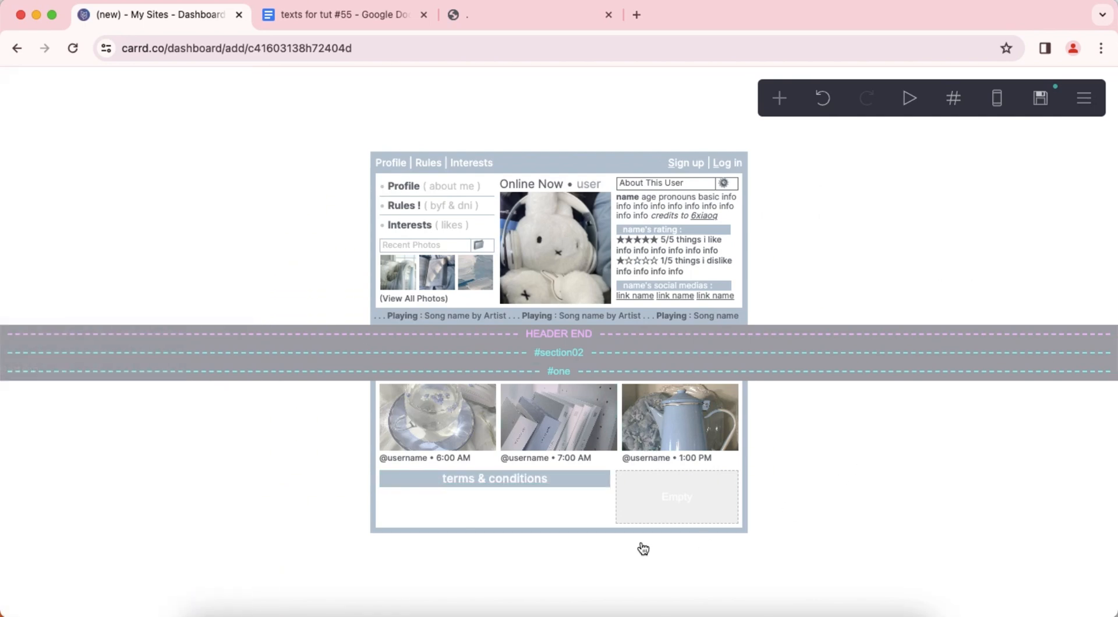
Add a table below the "terms & conditions" button and remove all of its headings.
left_click(598, 482)
left_click(779, 98)
left_click(761, 291)
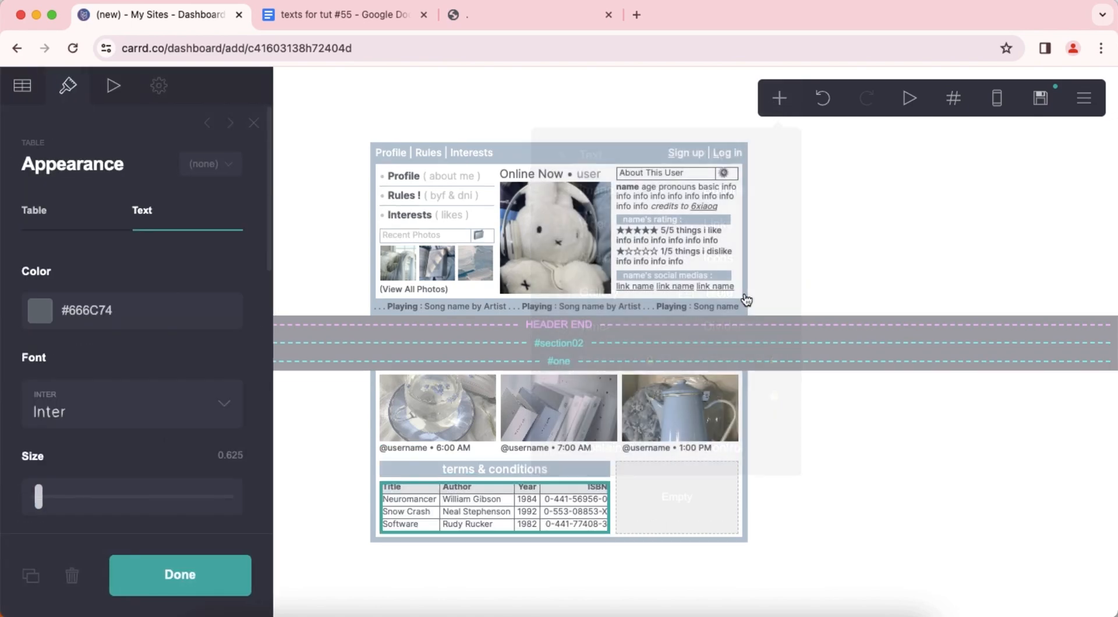
left_click(22, 85)
left_click_drag(96, 301, 70, 191)
key("BackSpace")
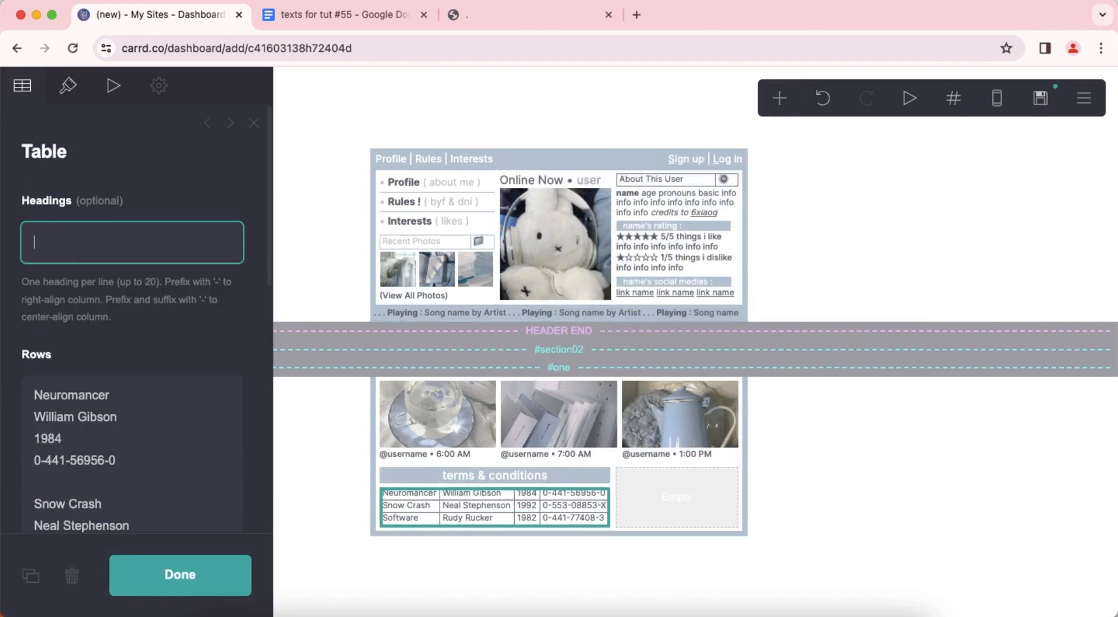
Replace the table's sample rows with a single cell reading "before you follow" followed by several lines of repeated "info".
right_click(158, 394)
left_click(174, 470)
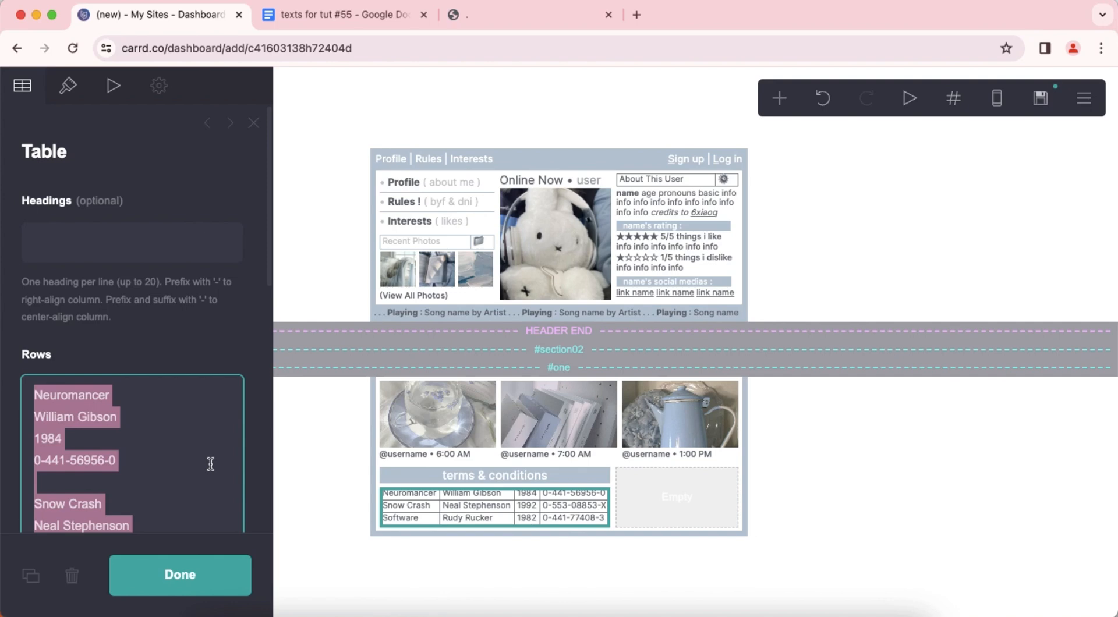
type("before you fol")
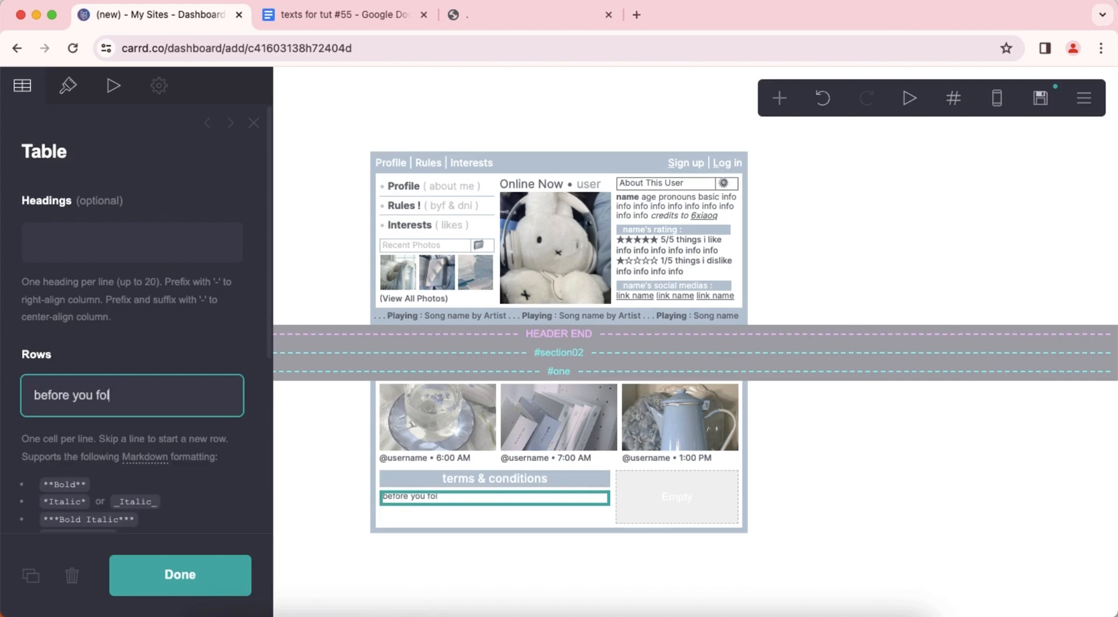
type("low info info info info info info info info info info info info info info info info info info info info info info info info info info info info info info info info")
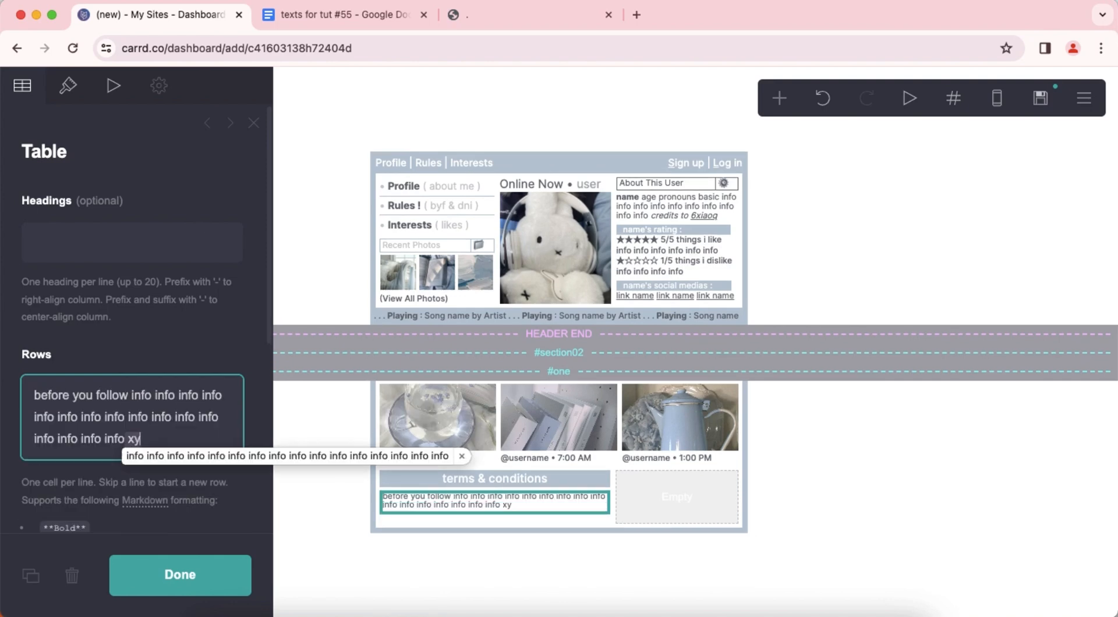
key("BackSpace")
type("info info info info info info info info info info info info info info info info info info info info info info info info info info info")
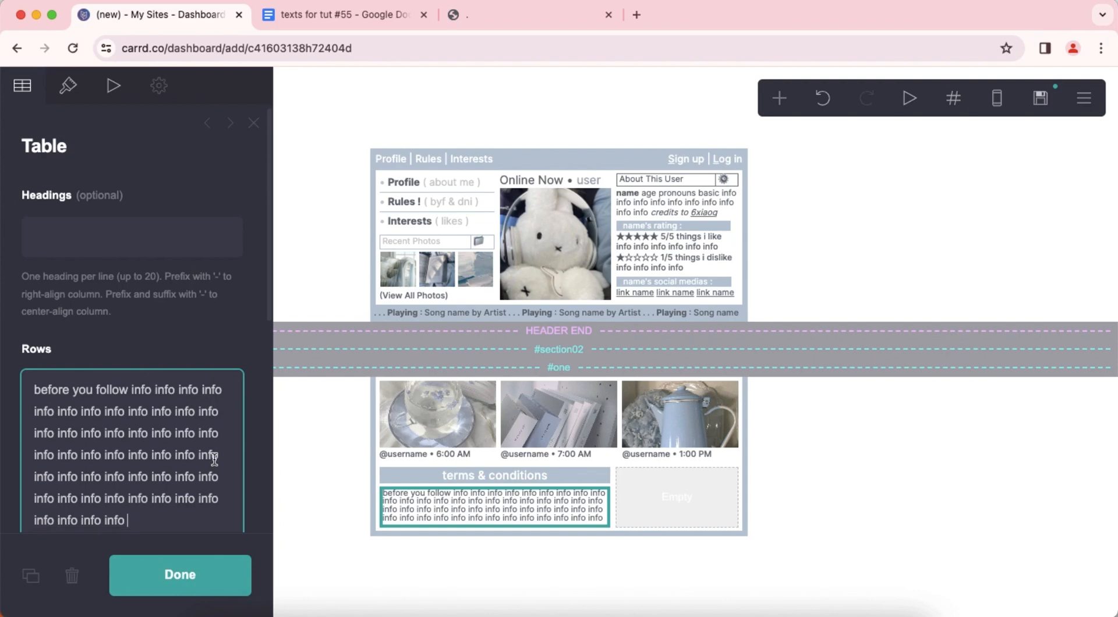
double_click(810, 469)
Add a text element directly below the "before you follow" table.
left_click(514, 516)
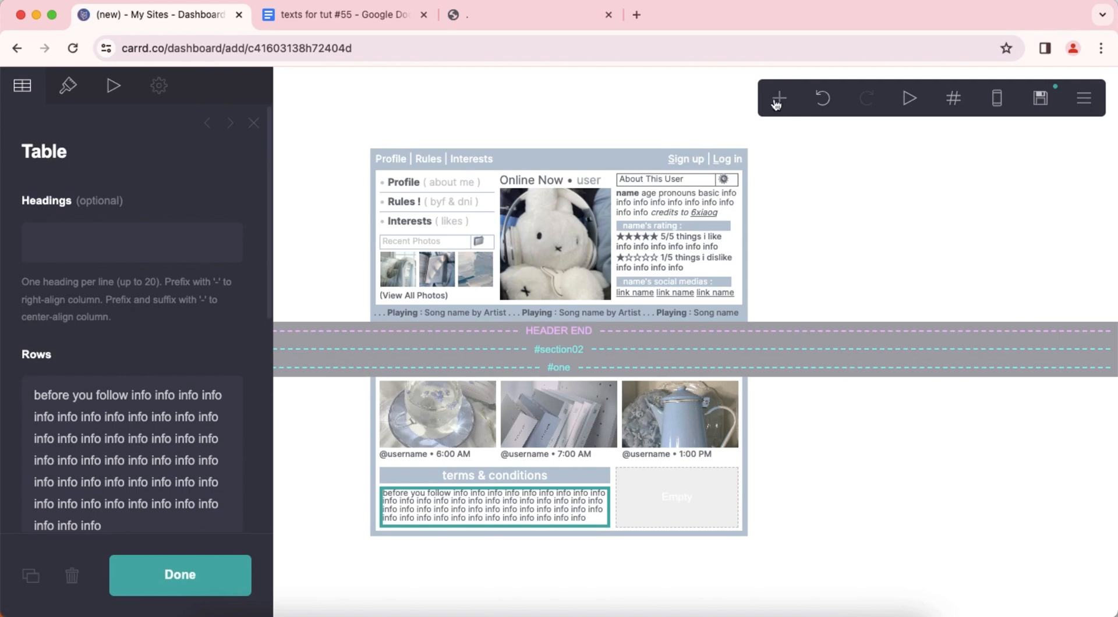
left_click(777, 103)
left_click(600, 169)
Copy the "tagged as **#byf**" lines, including the trailing \s, from the texts document into the new text element in Carrd.
left_click(344, 14)
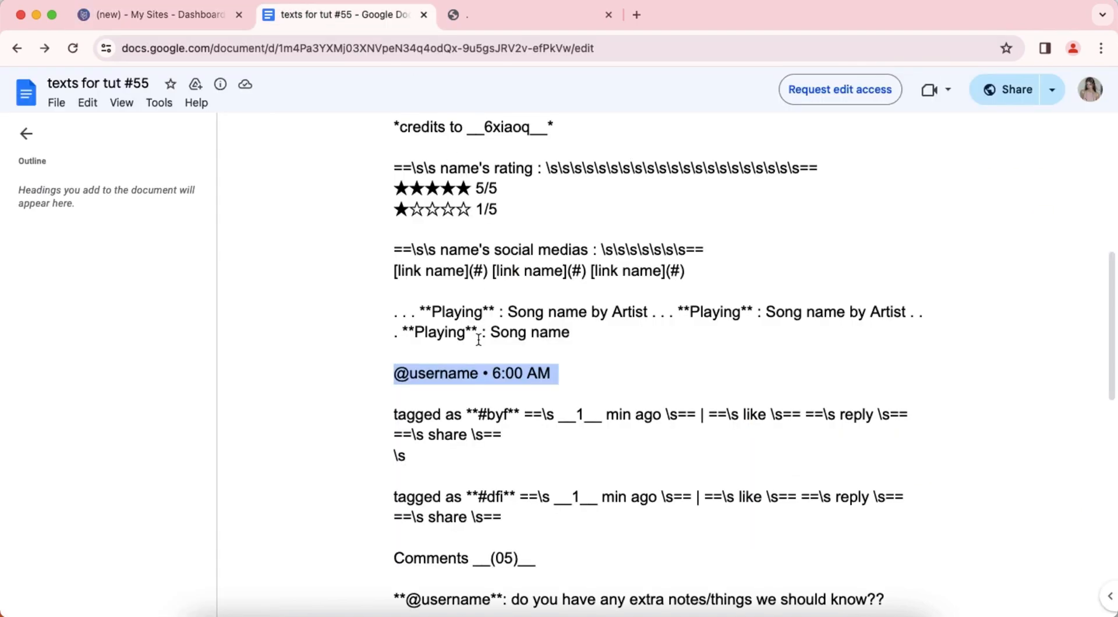
scroll(479, 340, "down", 3)
left_click_drag(382, 318, 437, 360)
right_click(458, 329)
left_click(501, 345)
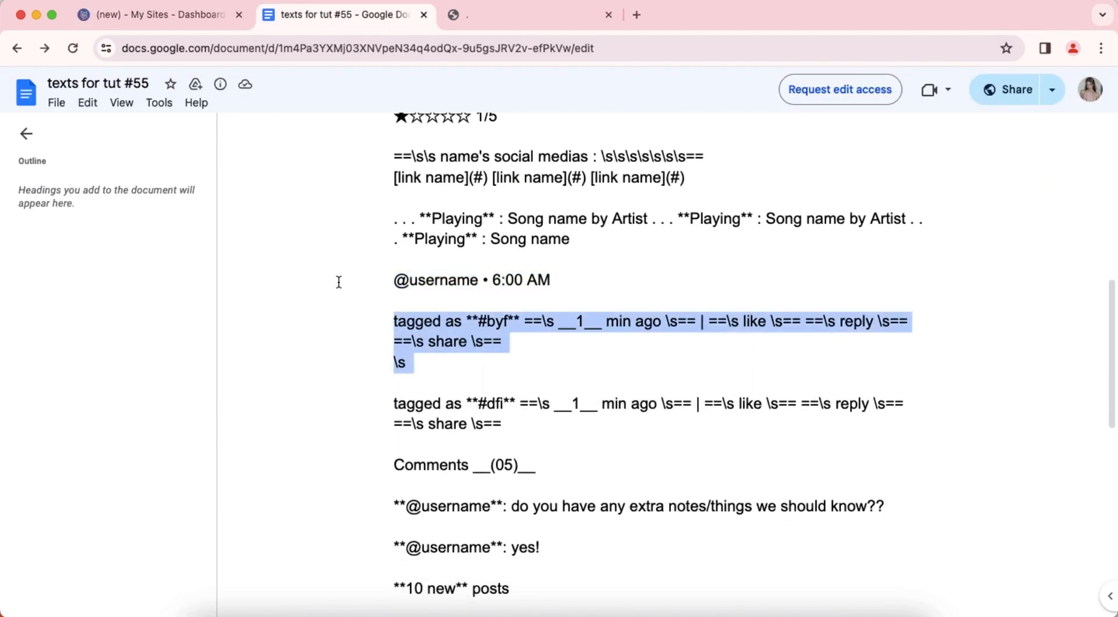
left_click(178, 22)
right_click(70, 212)
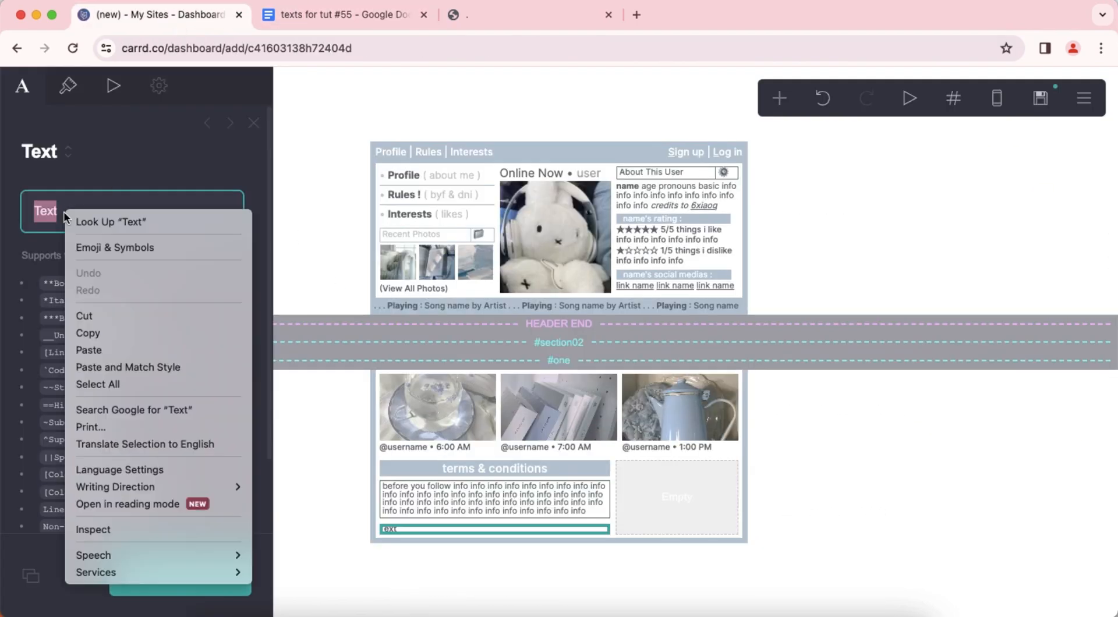
left_click(117, 351)
Clear both highlight colors of the "tagged as #byf" text so they are set to none.
left_click(68, 88)
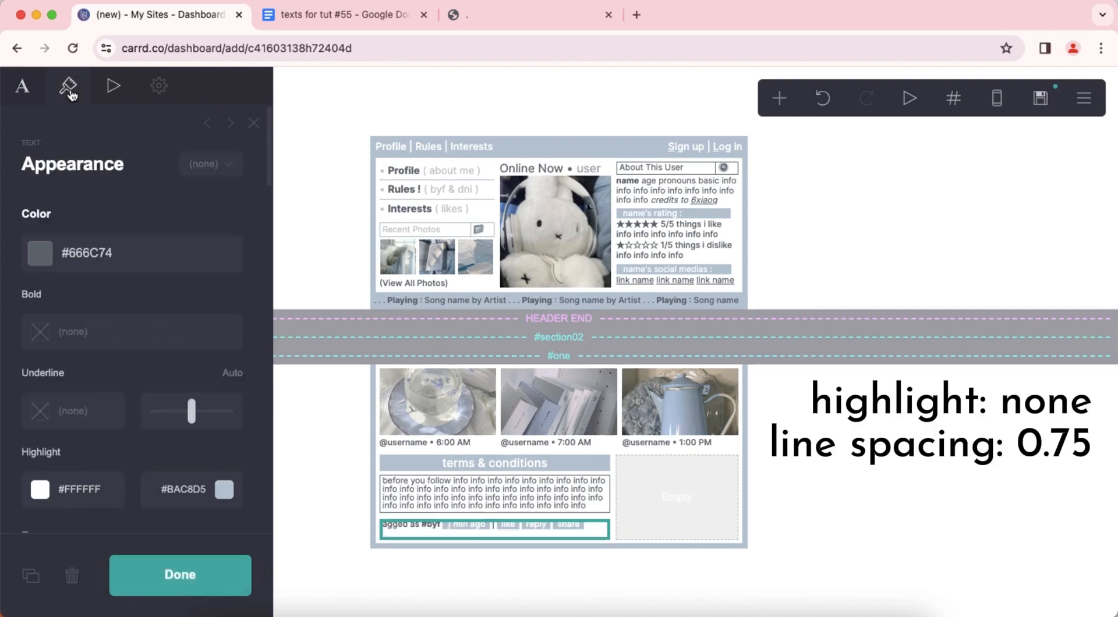
scroll(117, 315, "down", 5)
left_click(118, 315)
triple_click(117, 315)
key("BackSpace")
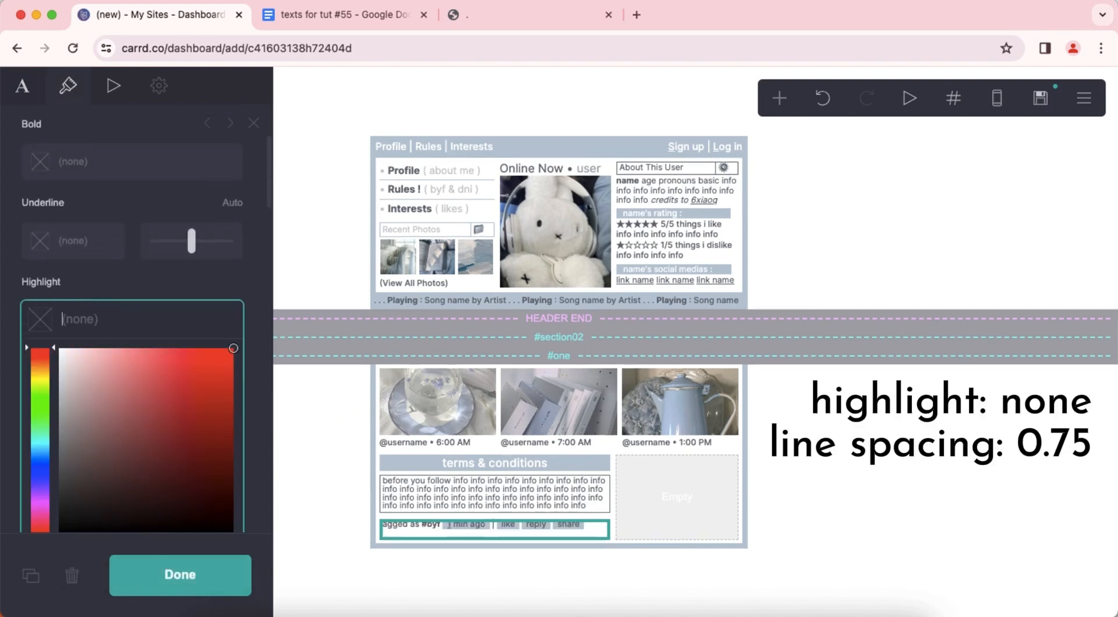
key("Return")
triple_click(174, 320)
key("BackSpace")
key("Return")
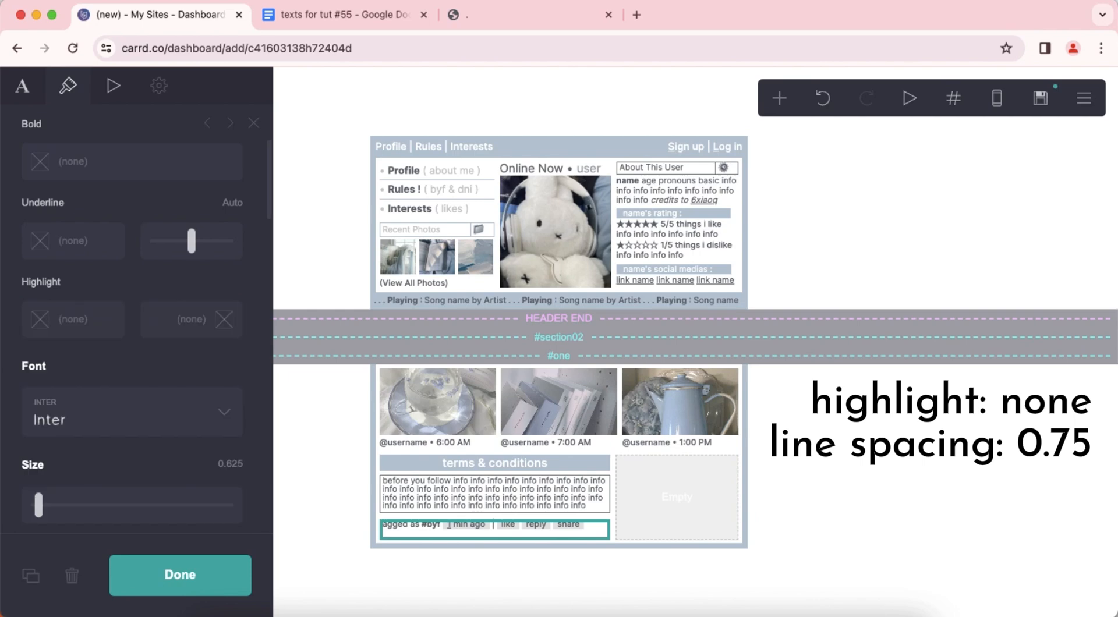
Reduce the "tagged as #byf" text's line spacing to 0.75 and leave its settings.
scroll(155, 344, "down", 6)
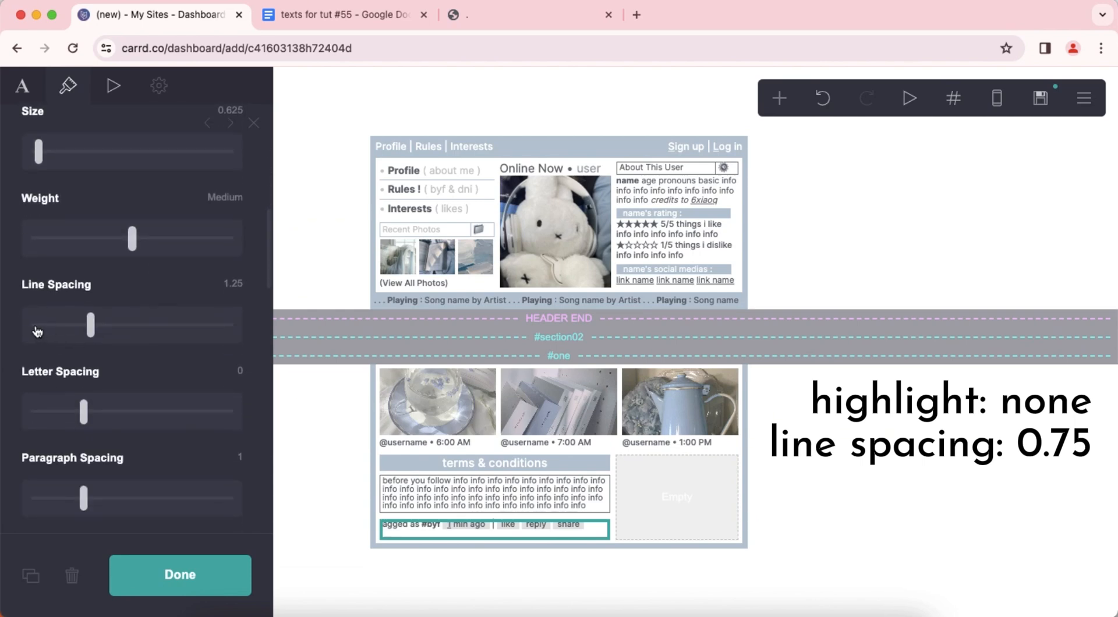
left_click(37, 331)
scroll(171, 345, "down", 5)
scroll(163, 347, "down", 15)
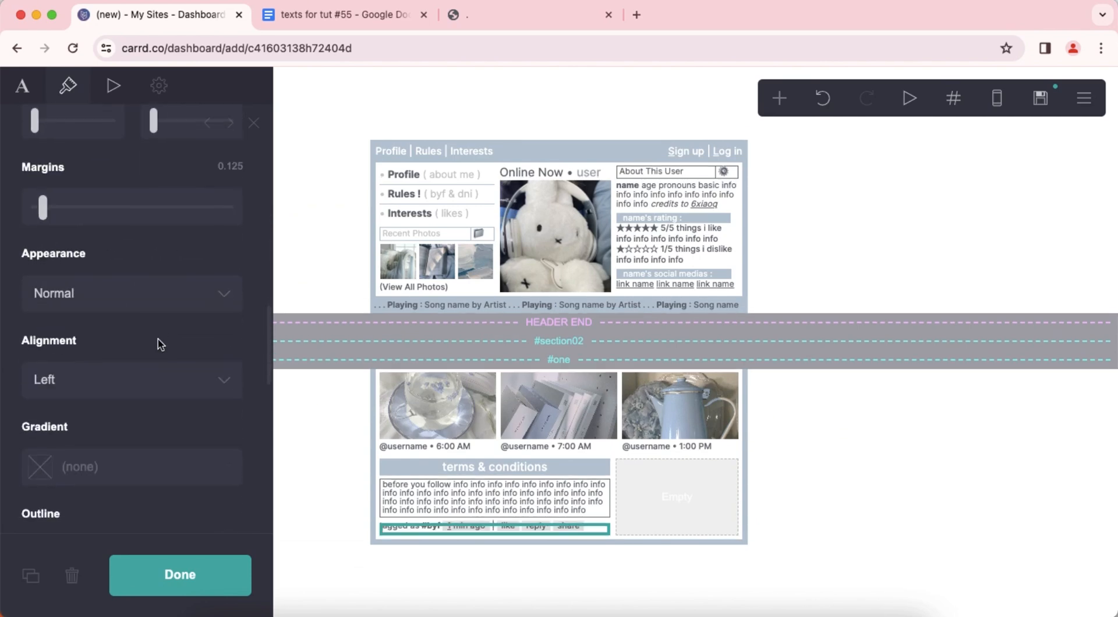
left_click(851, 437)
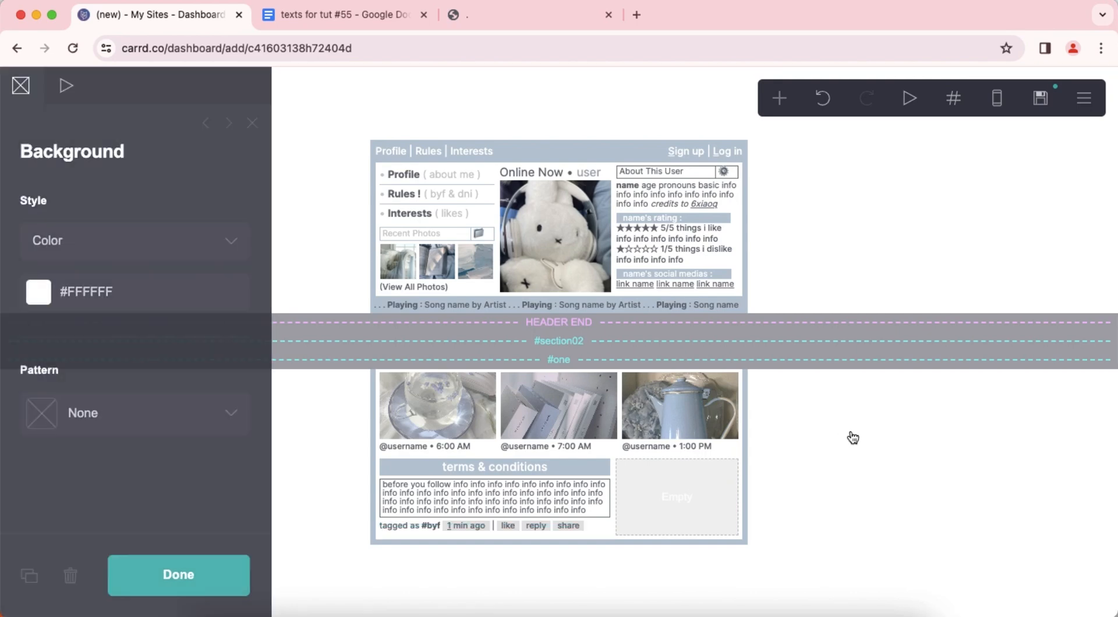
Add a table below the "tagged as #byf" text and clear all of its headings.
left_click(563, 527)
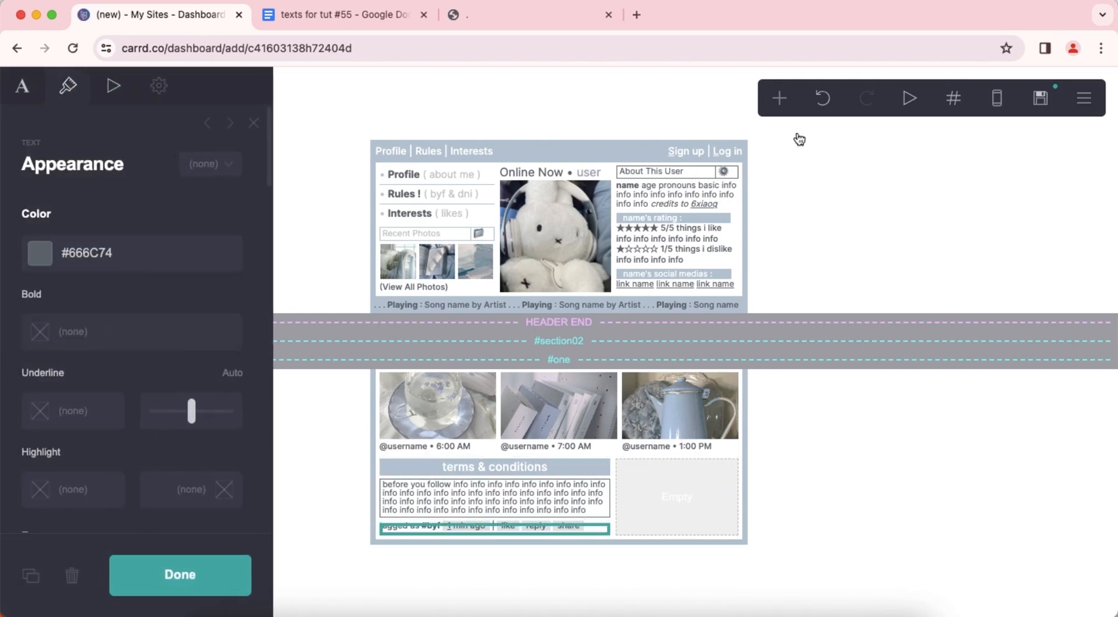
left_click(780, 97)
left_click(752, 297)
left_click(100, 293)
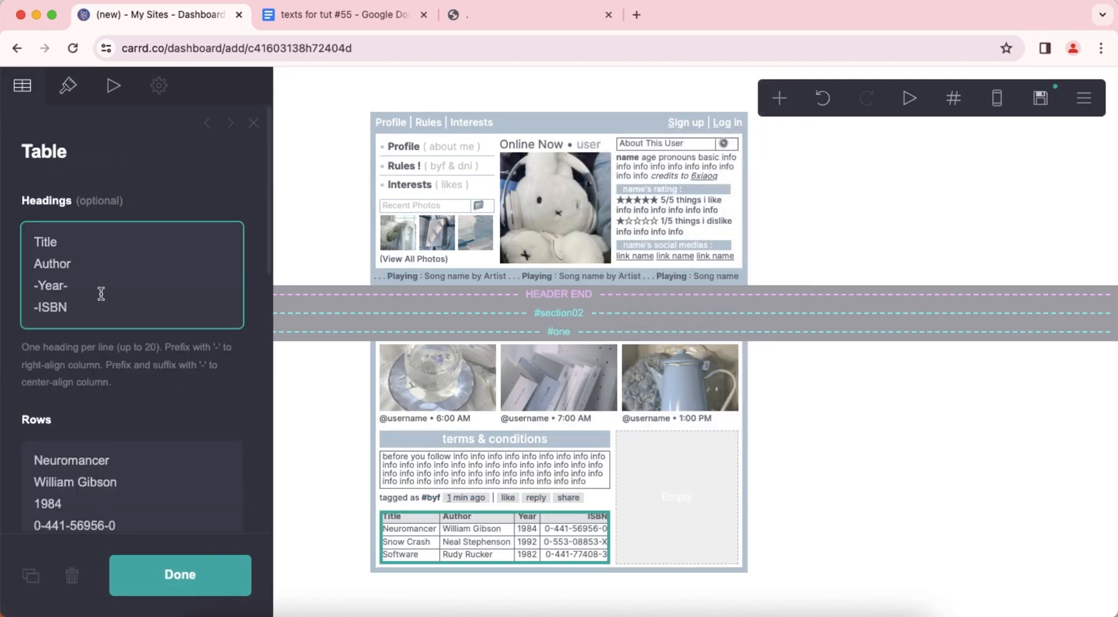
key("ctrl+a")
key("BackSpace")
Replace the new table's rows with "do not follow if" followed by repeated "info", filling four lines of the table.
right_click(138, 416)
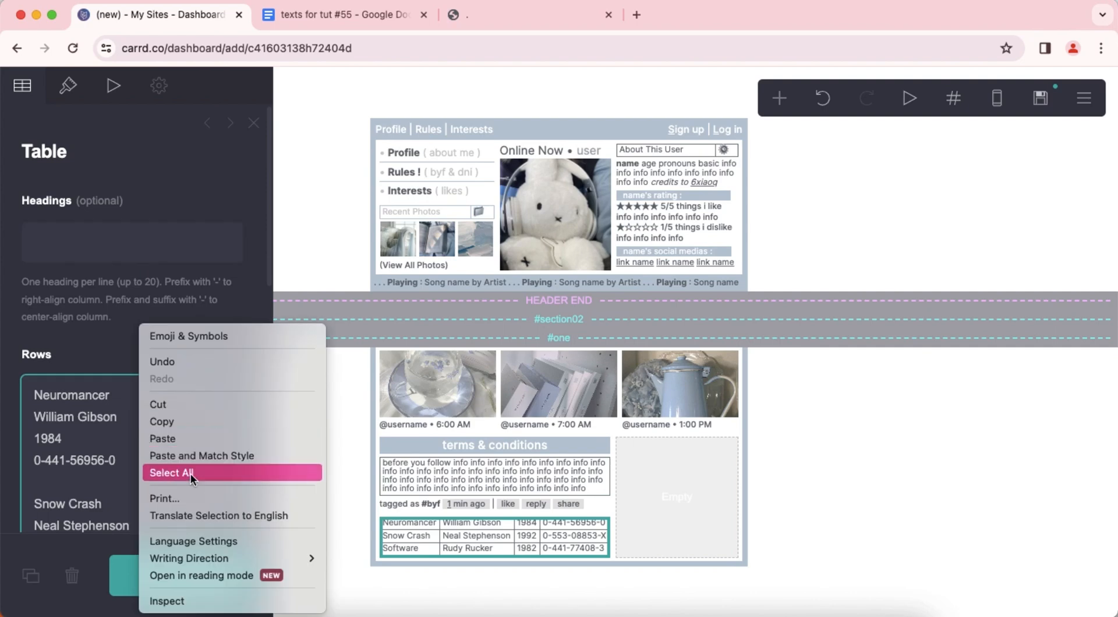
left_click(197, 469)
type("do not follow if x")
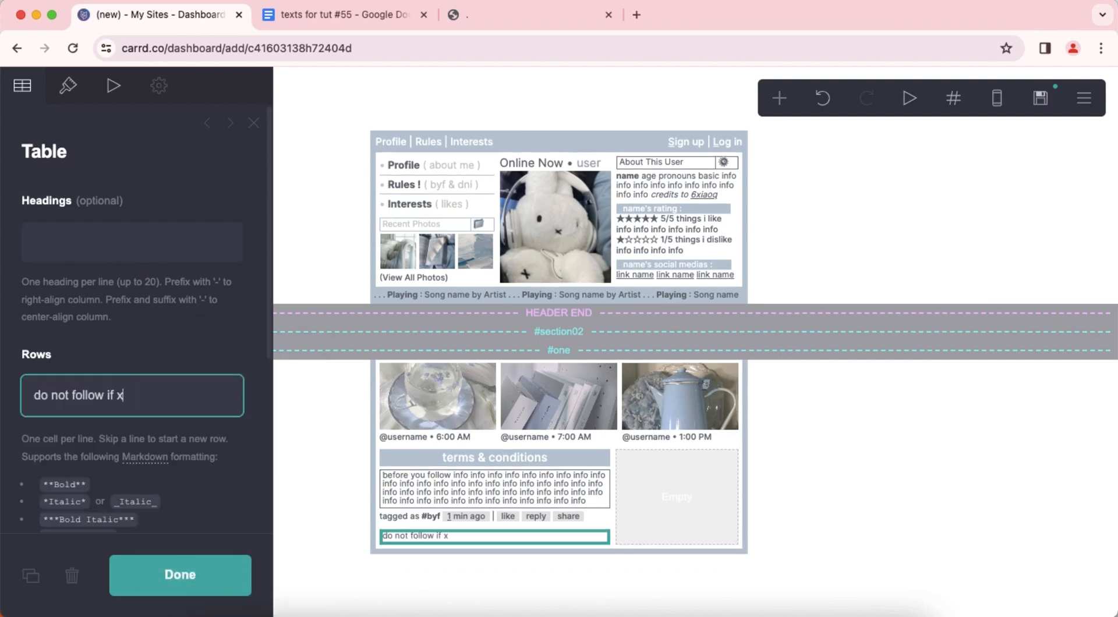
key("BackSpace")
key("super+v")
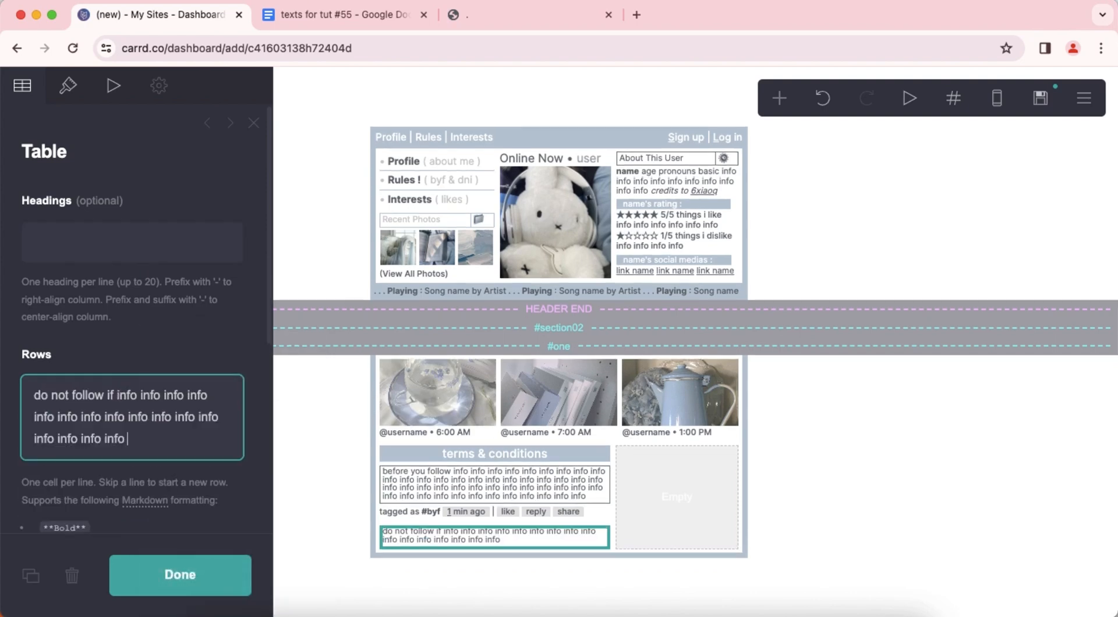
key("super+v")
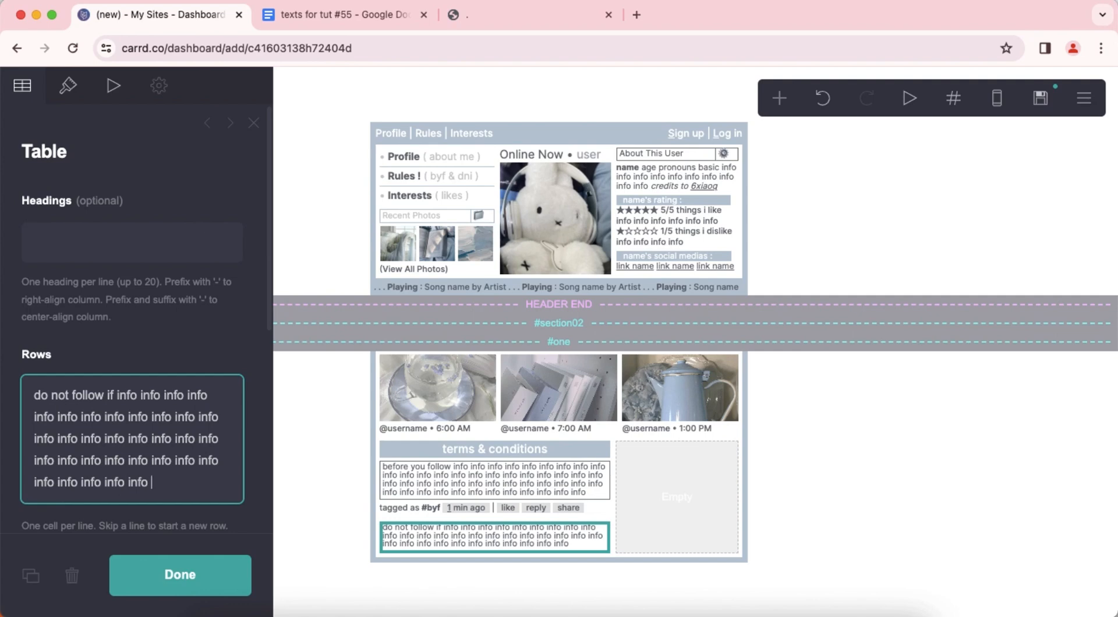
key("super+v")
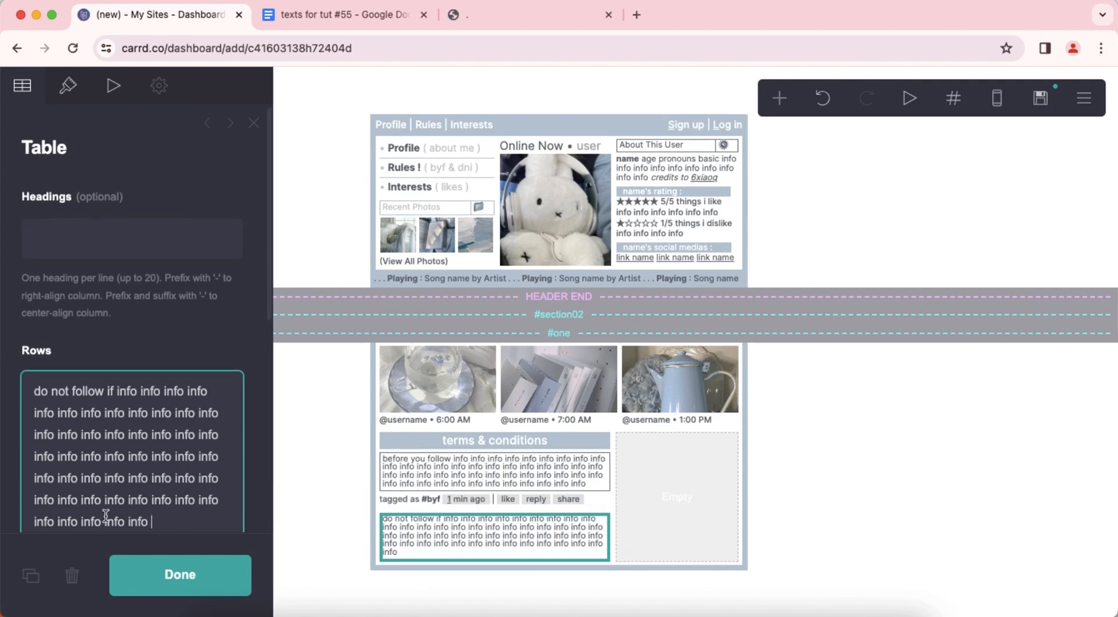
left_click_drag(154, 525, 17, 456)
key("BackSpace")
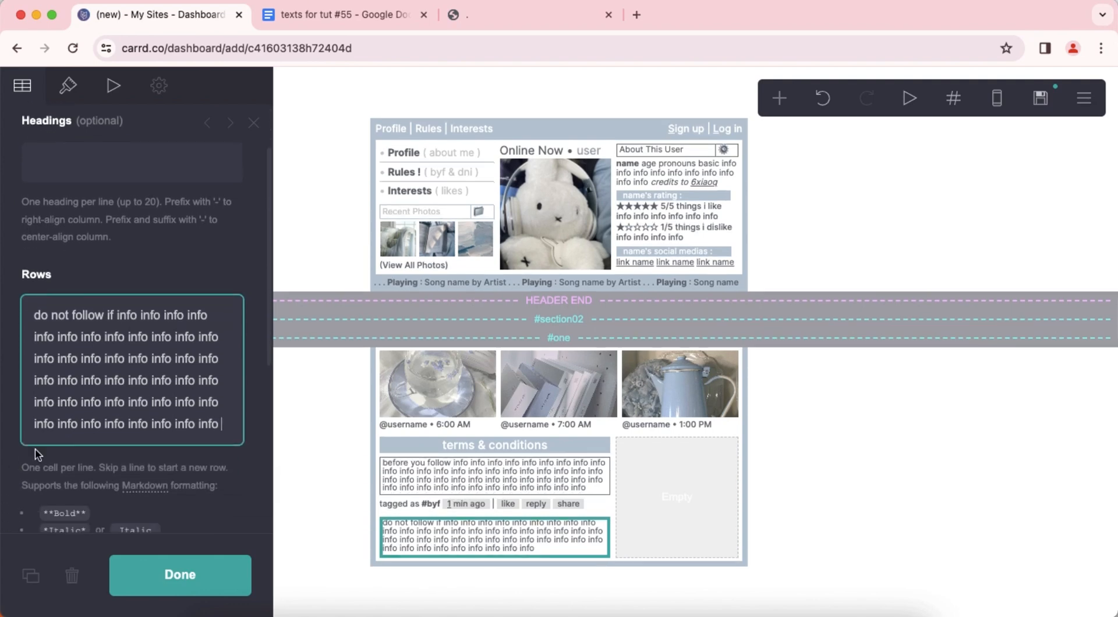
left_click(872, 505)
Add a text element directly below the "do not follow if" table.
left_click(530, 542)
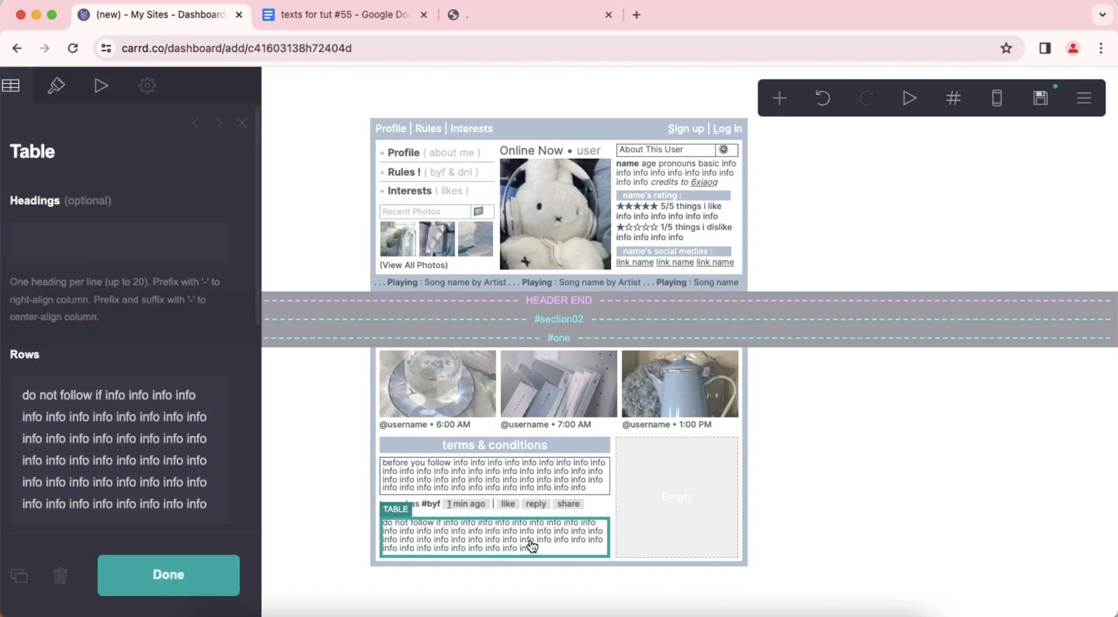
left_click(778, 100)
left_click(594, 155)
Copy the "tagged as **#dfi**" lines from the texts document into the new text element in Carrd.
left_click(318, 17)
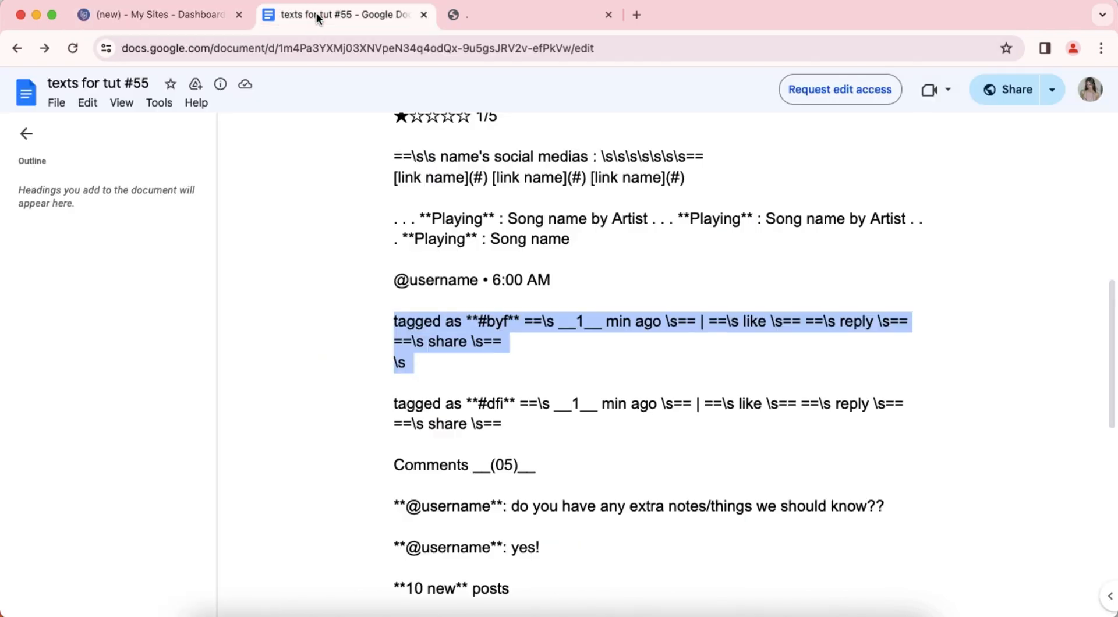
left_click_drag(388, 405, 504, 424)
right_click(530, 401)
left_click(574, 421)
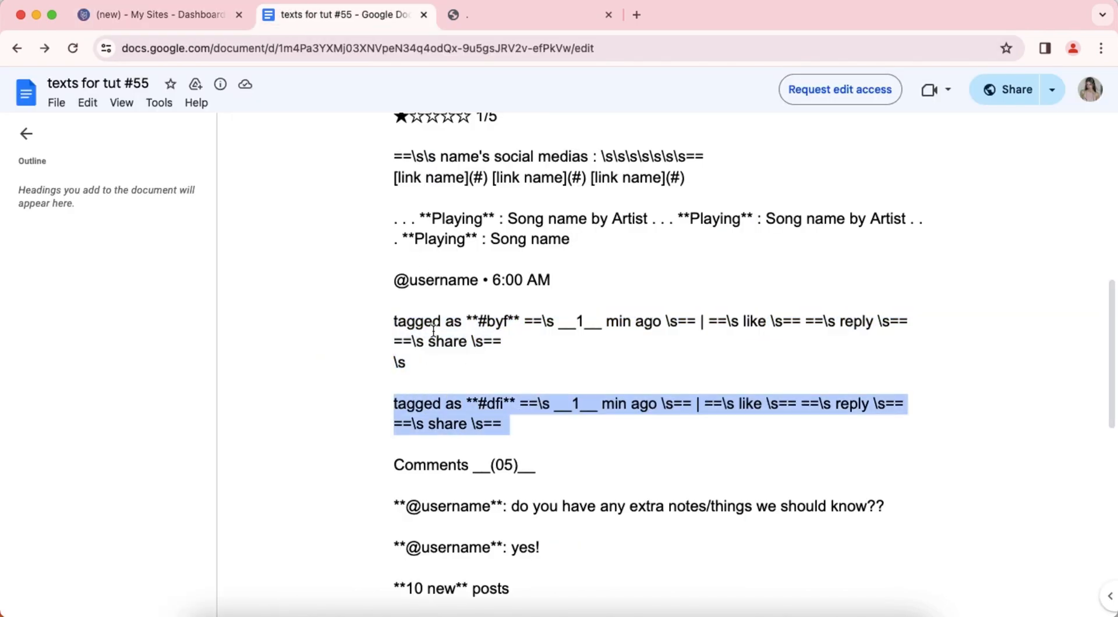
left_click(156, 17)
left_click(23, 88)
right_click(75, 214)
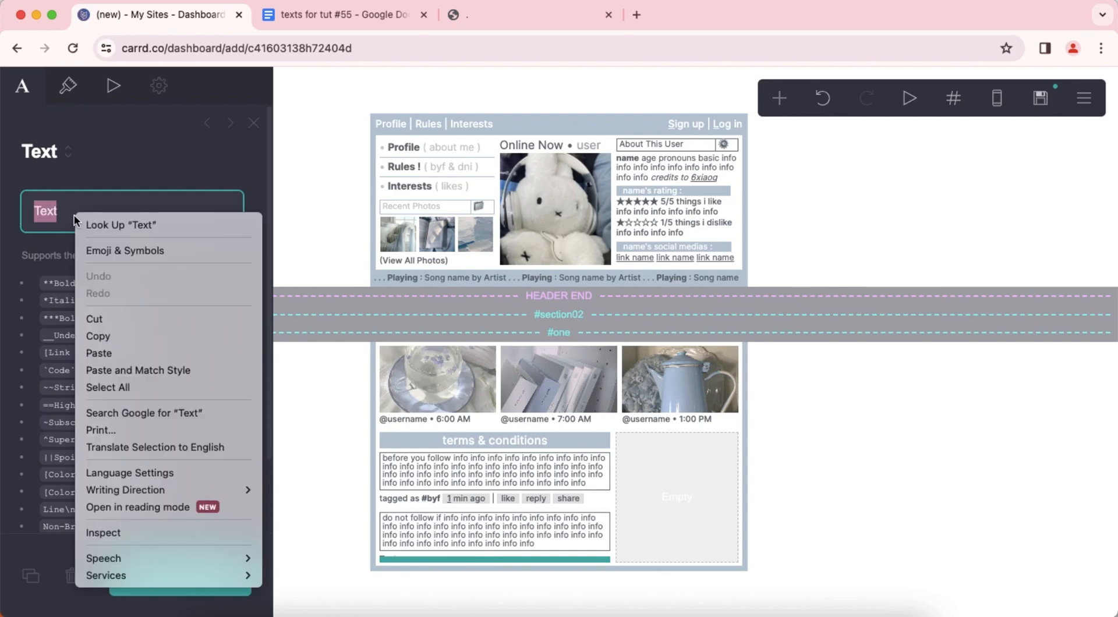
left_click(99, 353)
left_click(843, 390)
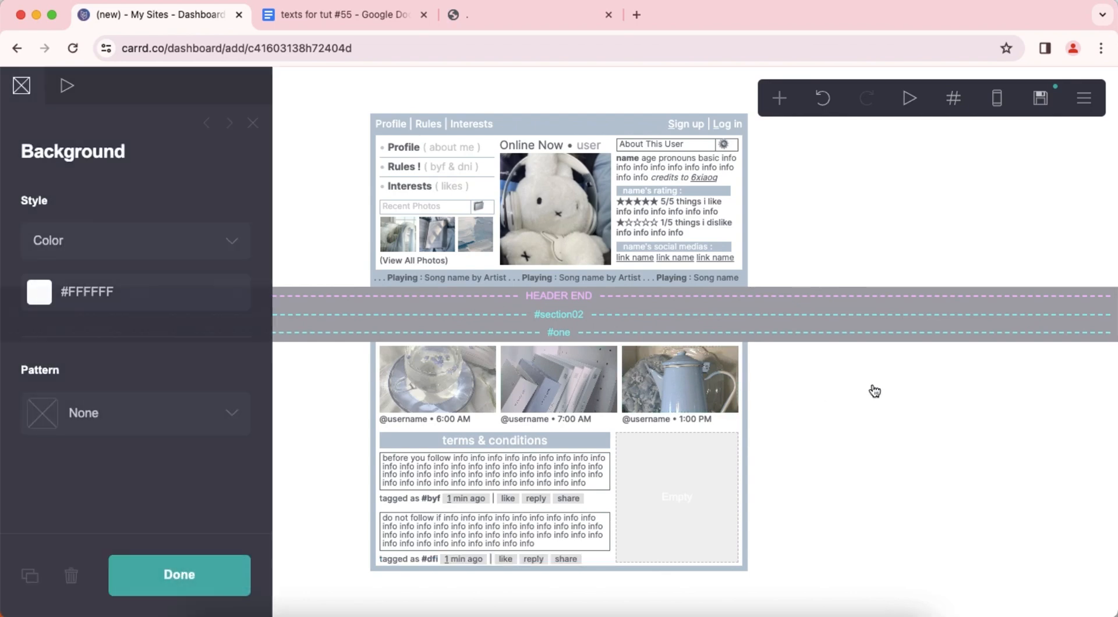
Add another text element and move it into the empty column beside the terms & conditions posts.
left_click(778, 97)
left_click(599, 158)
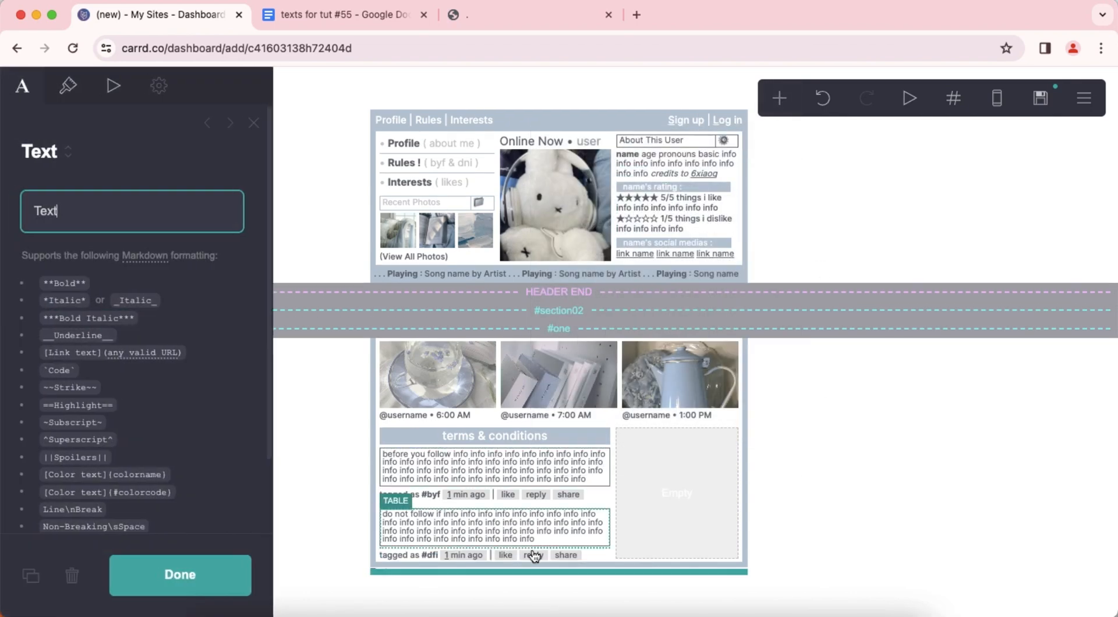
left_click_drag(516, 577, 460, 300)
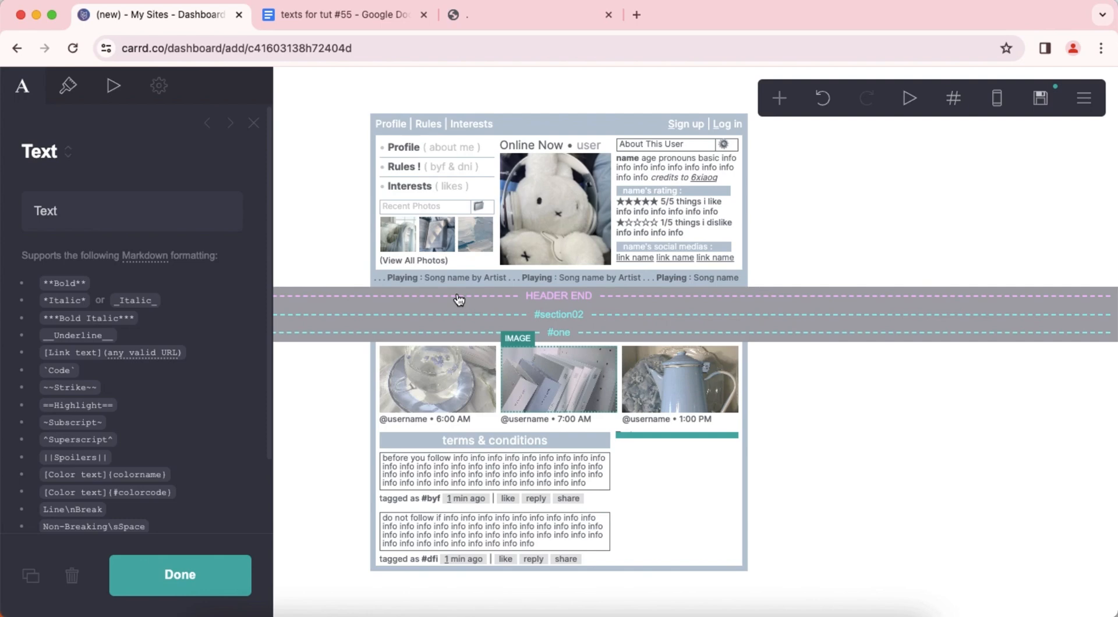
Copy "Comments __(05)__" from the texts document into the text element in the second column in Carrd.
left_click(333, 17)
scroll(425, 389, "down", 3)
triple_click(414, 271)
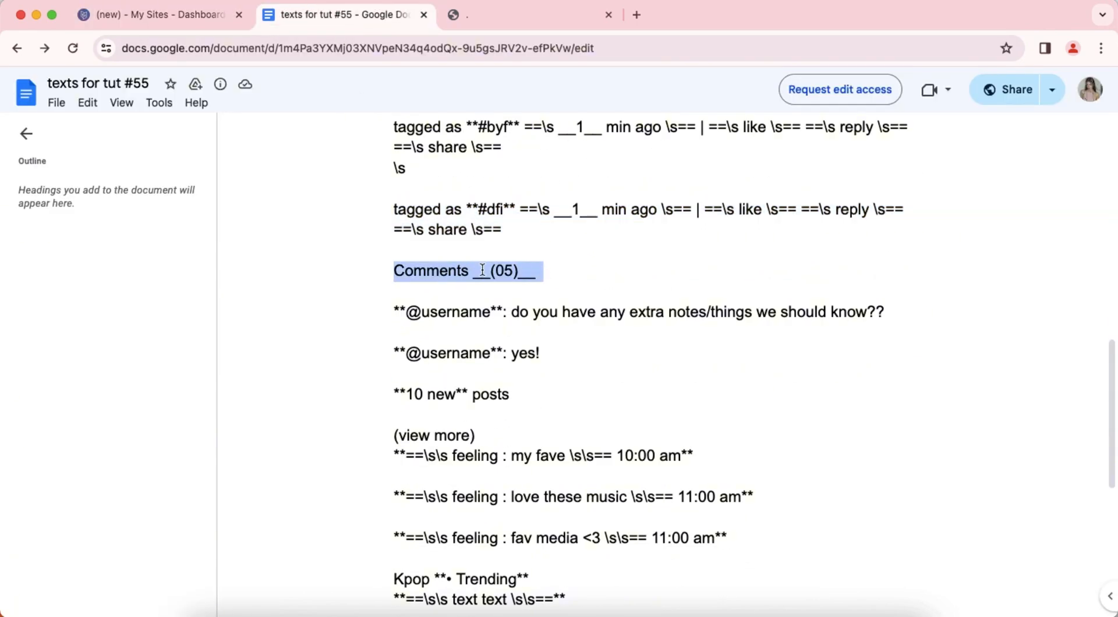
left_click(157, 16)
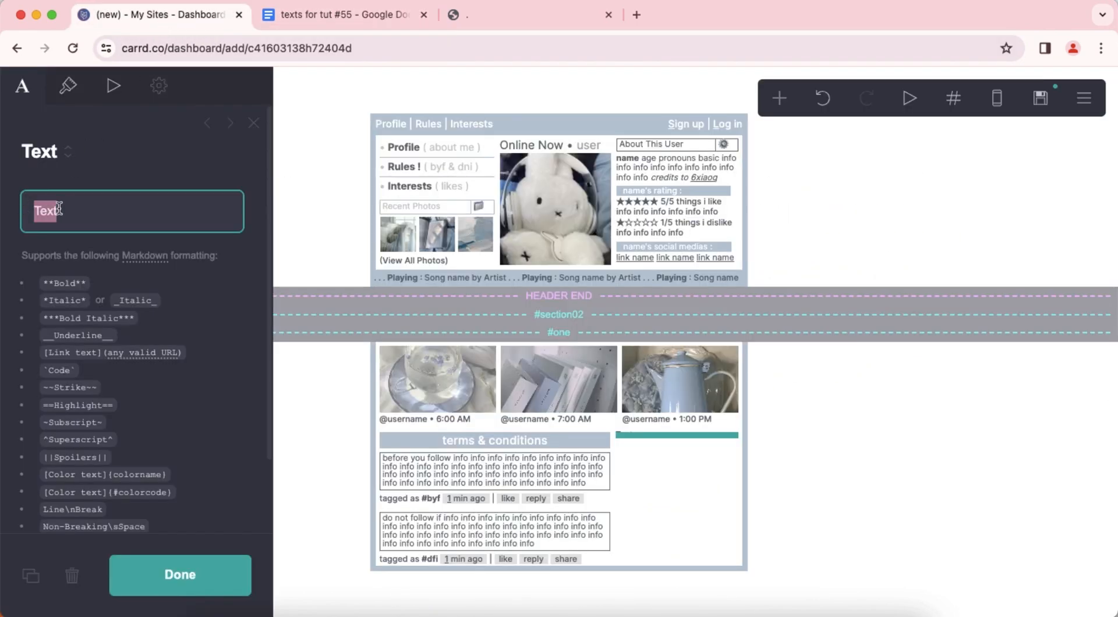
right_click(59, 209)
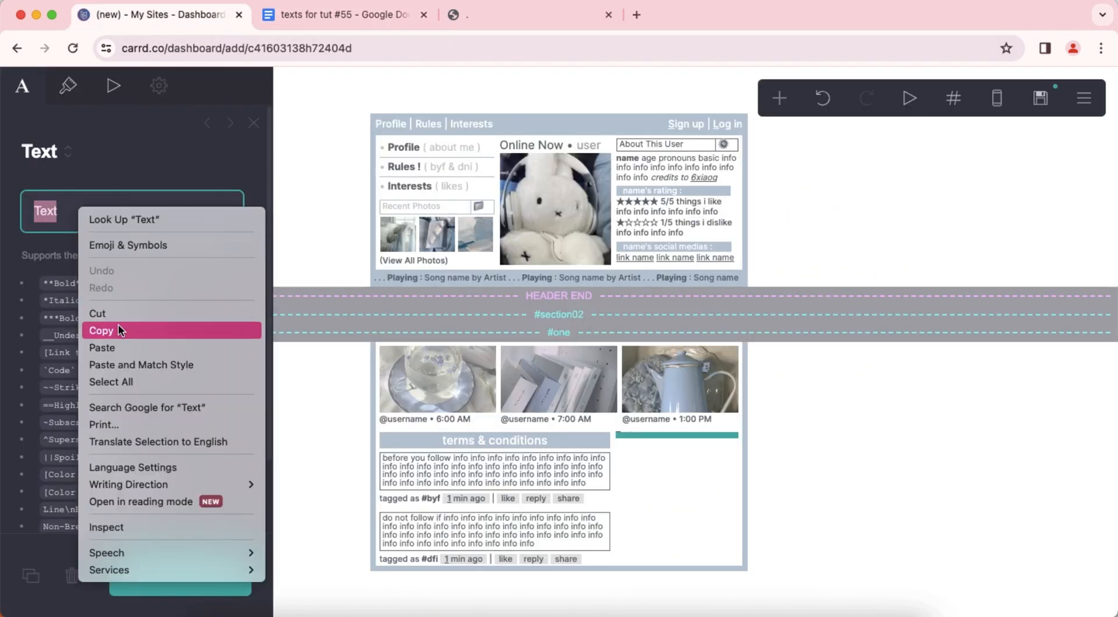
Set the "Comments (05)" heading's text color to #BFC2C5.
left_click(71, 92)
left_click(156, 263)
type("BF")
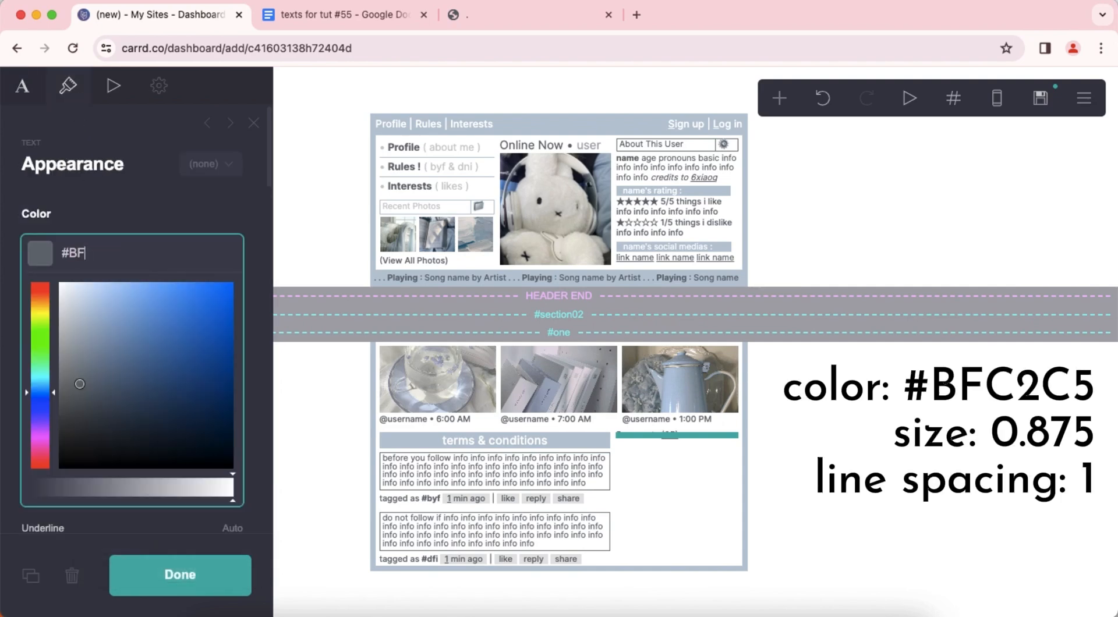
type("C2C5")
key("Return")
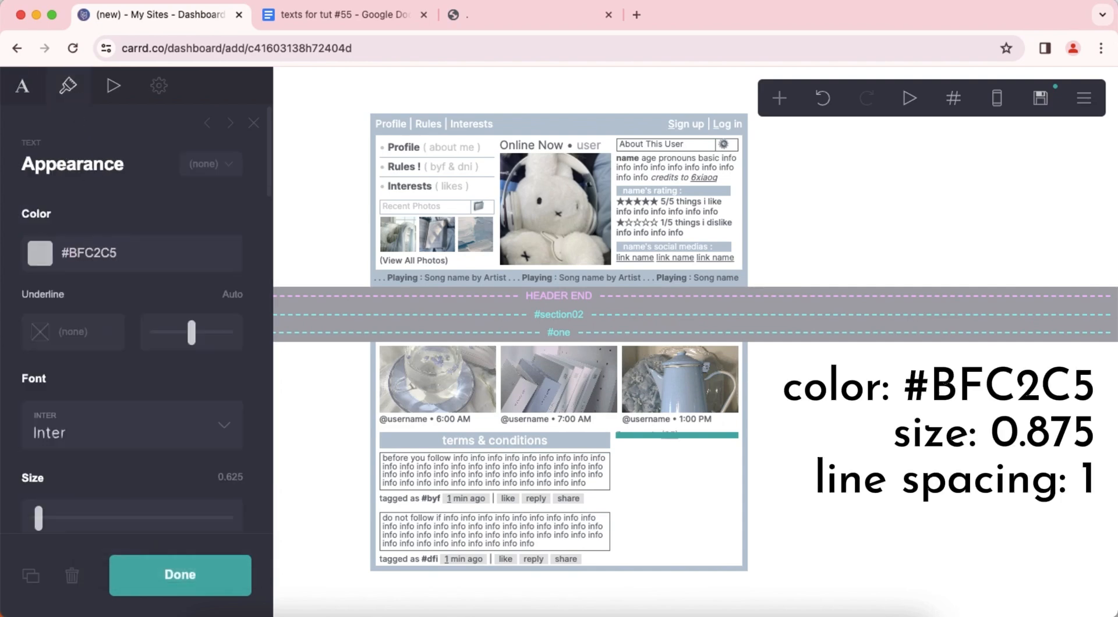
Set the "Comments (05)" heading's size to 0.875 and line spacing to 1, and leave its settings.
scroll(181, 298, "down", 5)
left_click(230, 204)
type("0.875")
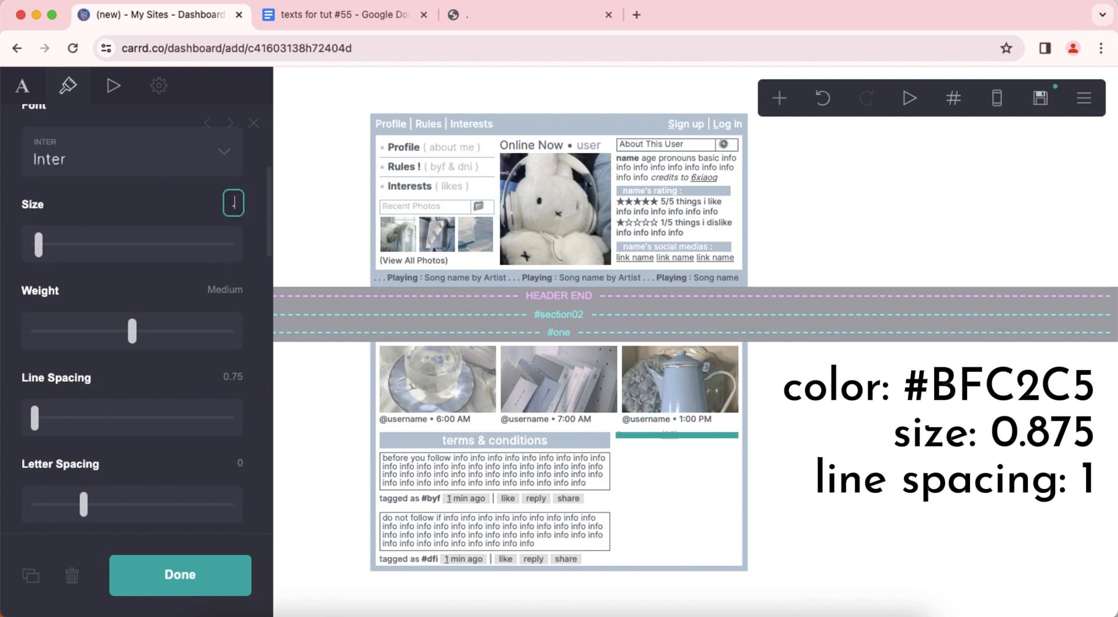
key("Return")
scroll(207, 247, "down", 3)
scroll(207, 248, "down", 1)
left_click(232, 266)
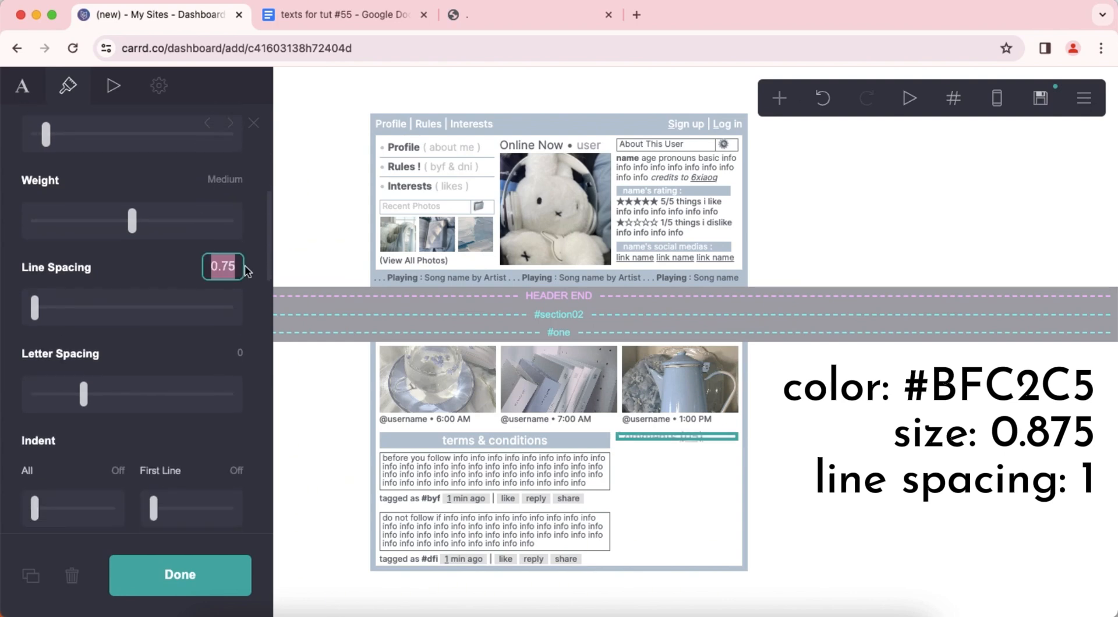
type("1")
key("Return")
left_click(835, 442)
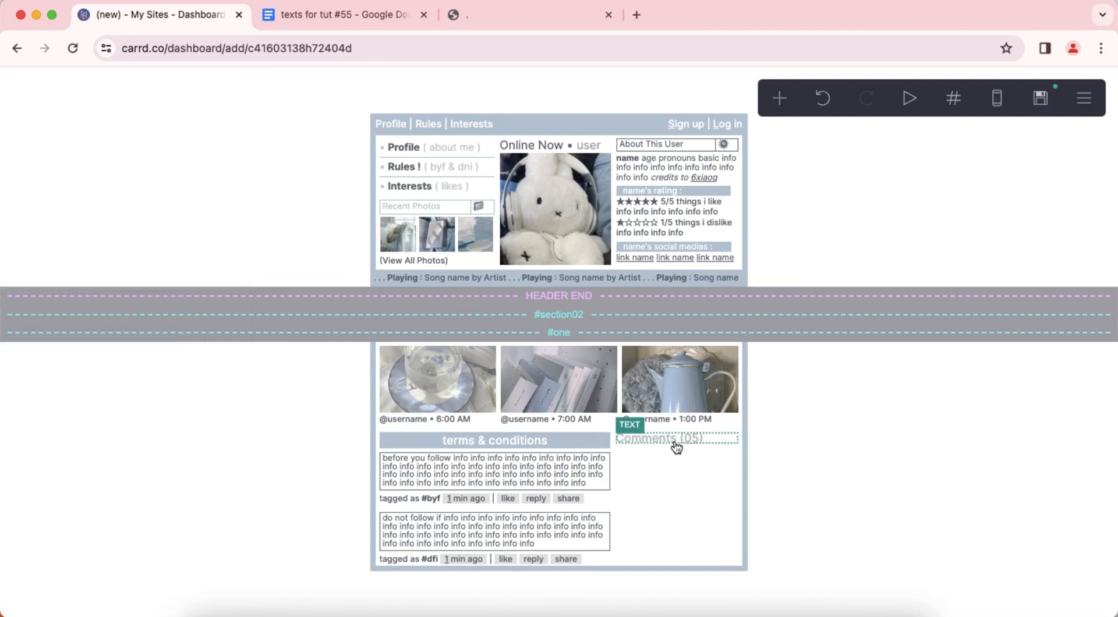
Add a text element below the "Comments (05)" heading and open its text content for editing.
left_click(647, 438)
left_click(779, 98)
left_click(586, 155)
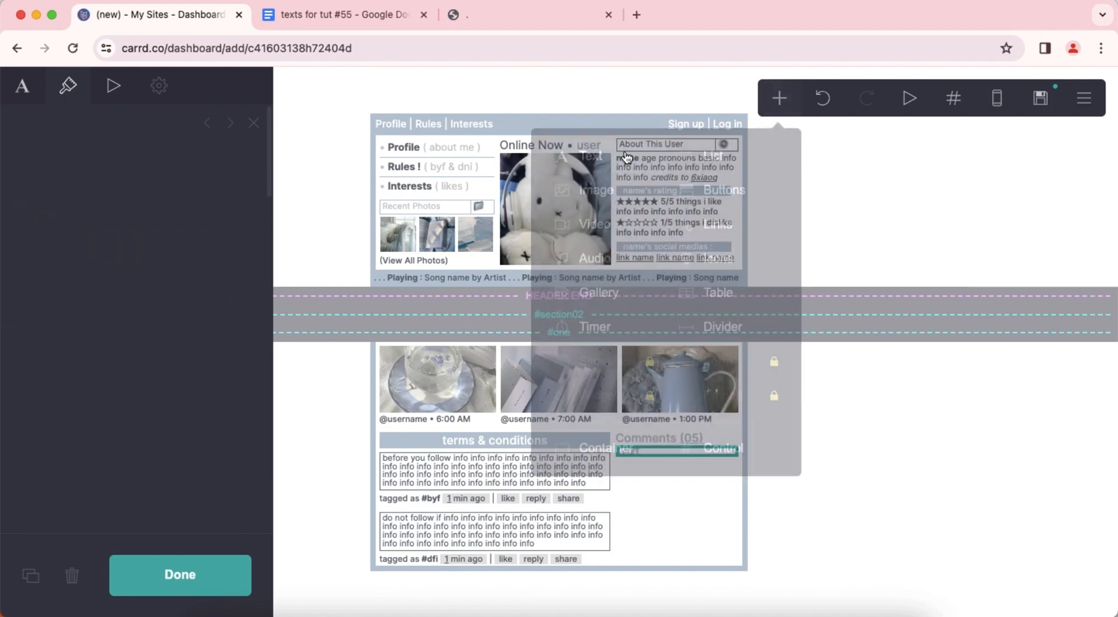
left_click(32, 95)
left_click(344, 15)
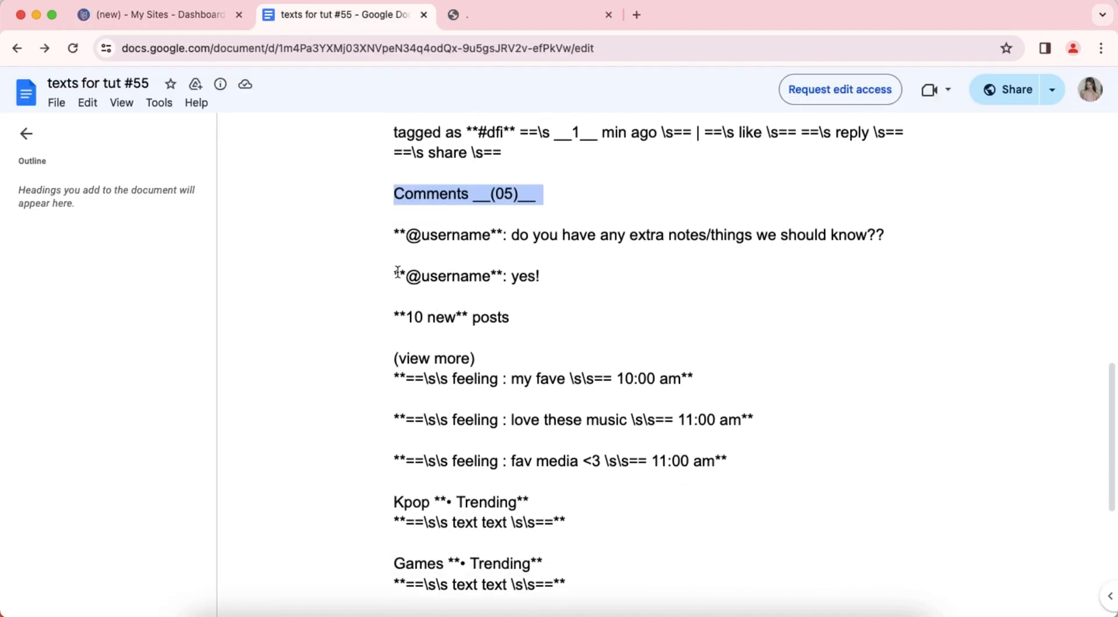
left_click_drag(388, 233, 551, 272)
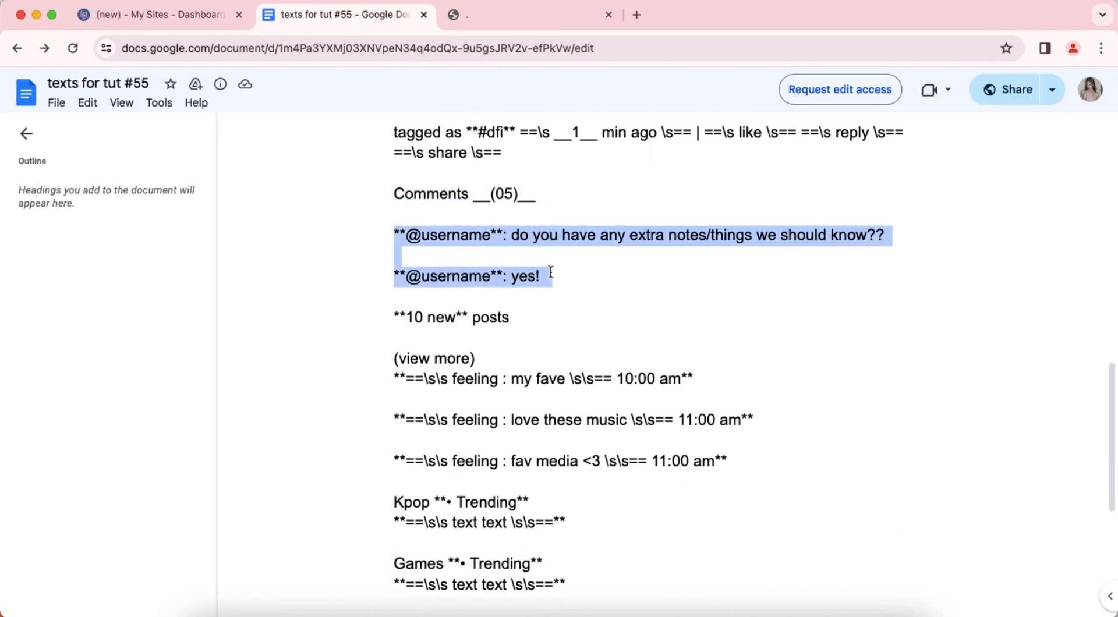
right_click(554, 234)
left_click(577, 249)
left_click(155, 15)
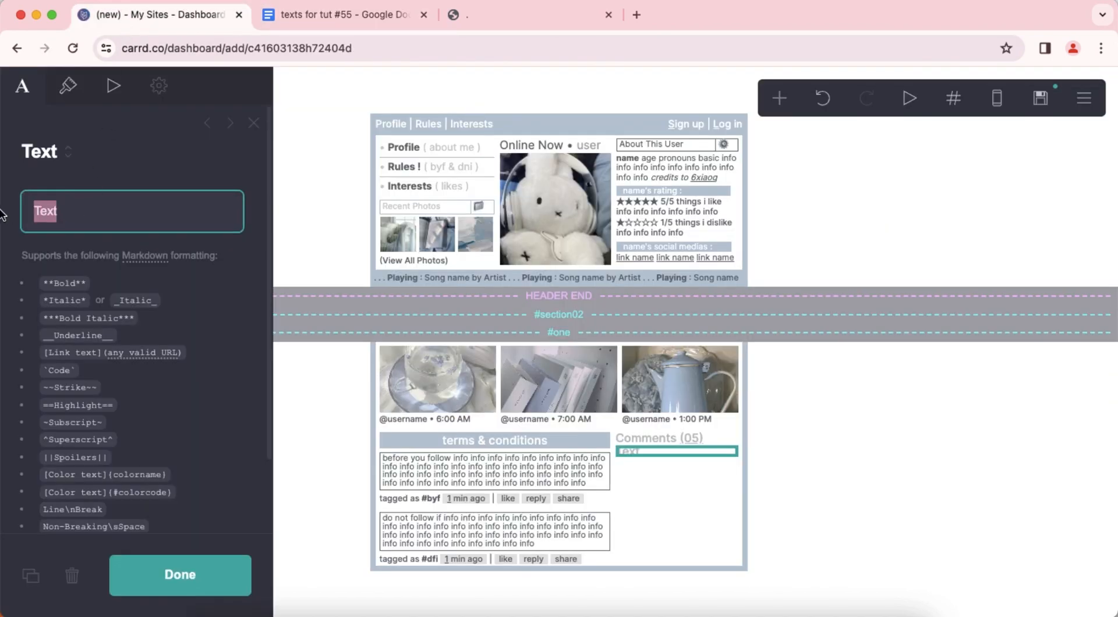
right_click(76, 209)
left_click(181, 346)
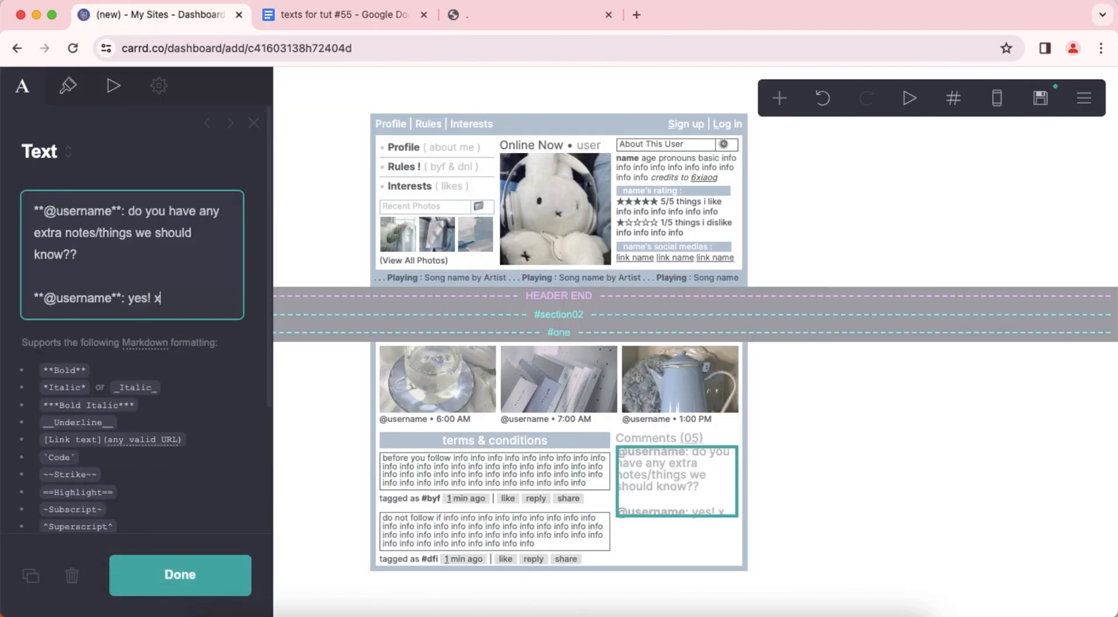
key("BackSpace")
type("info info info info info info info info info info info info info info info info info info info info info info info info info info info info info info info info info info info info info info info info info info in")
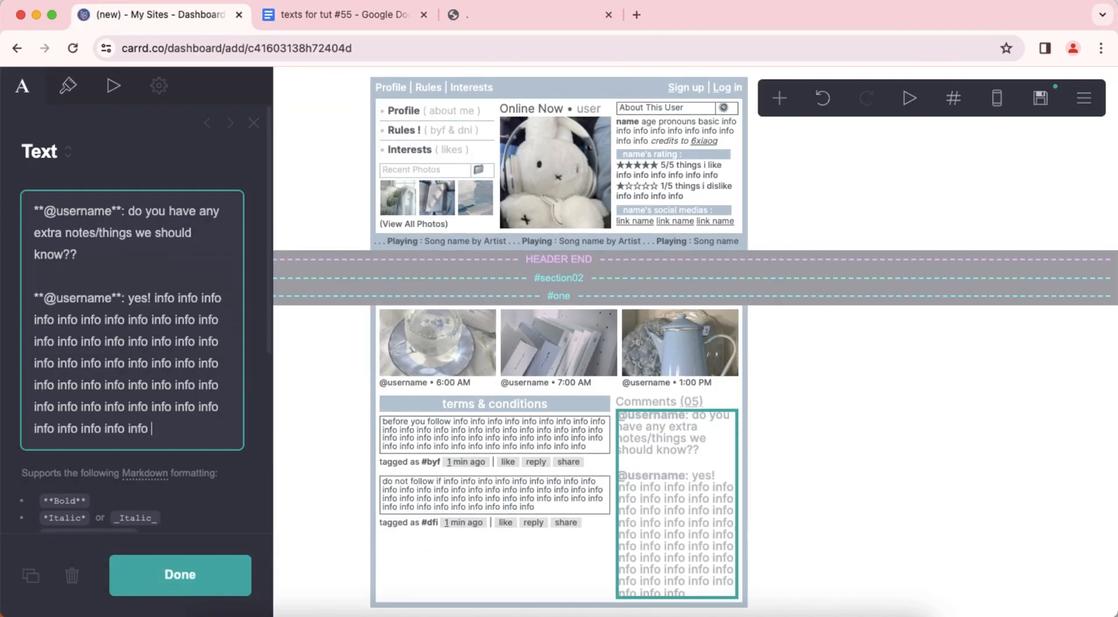
type("fo")
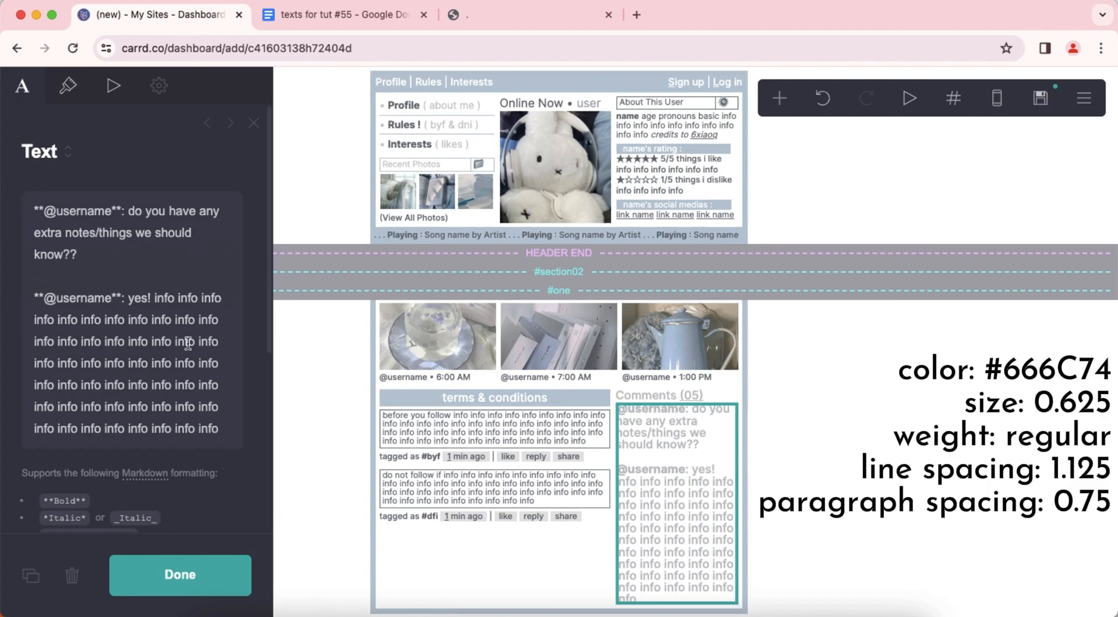
Set the comment text's color to #666C74.
left_click(77, 100)
left_click(142, 260)
type("#6")
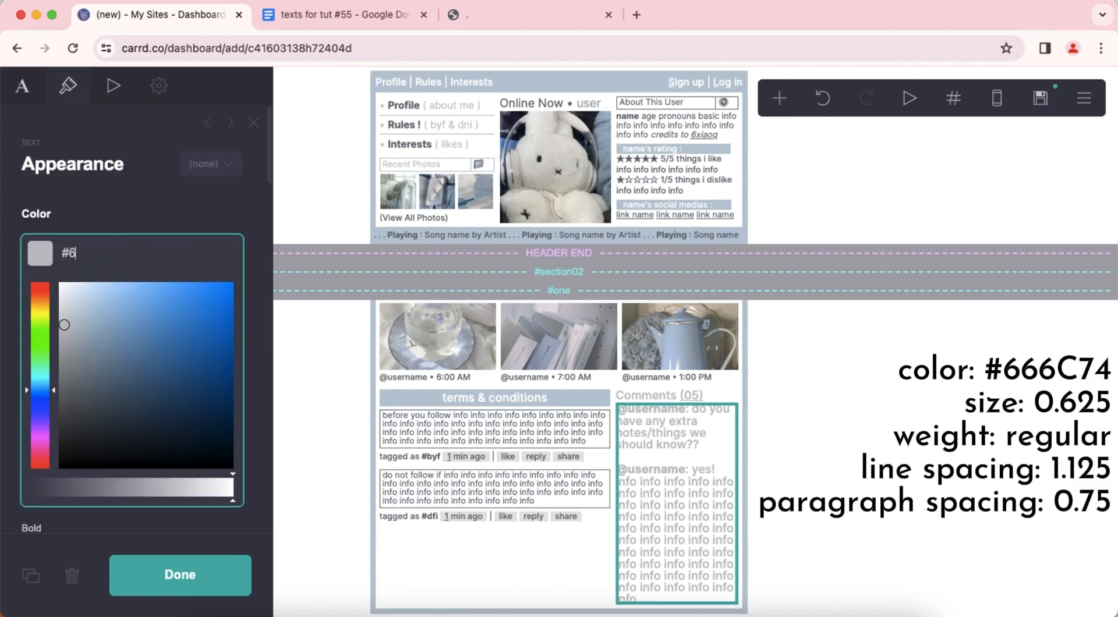
type("66C74")
key("Return")
Set the comment text's size to 0.625 and its weight to Regular.
scroll(153, 323, "down", 5)
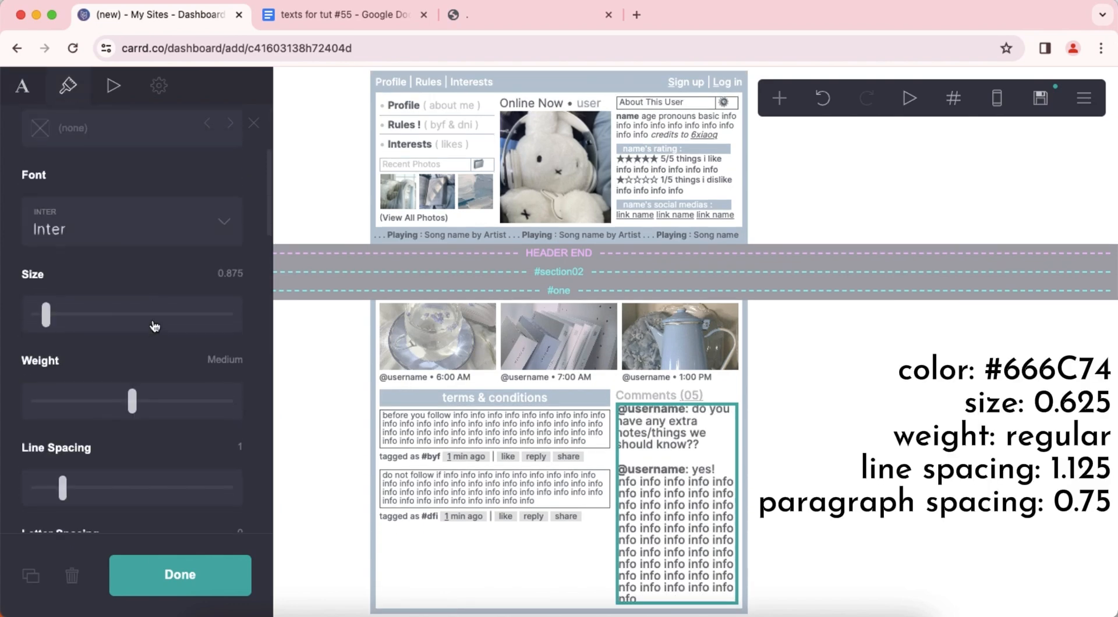
left_click(238, 274)
type(".625")
key("Return")
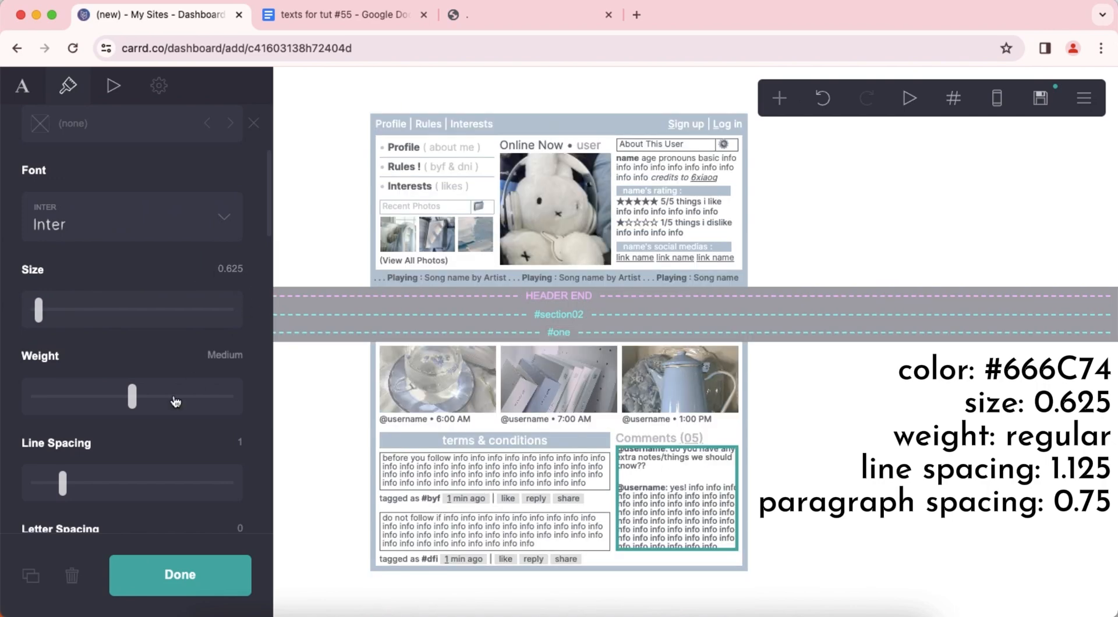
left_click_drag(131, 396, 108, 396)
Set the comment text's line spacing to 1.125.
scroll(232, 362, "down", 3)
left_click(238, 349)
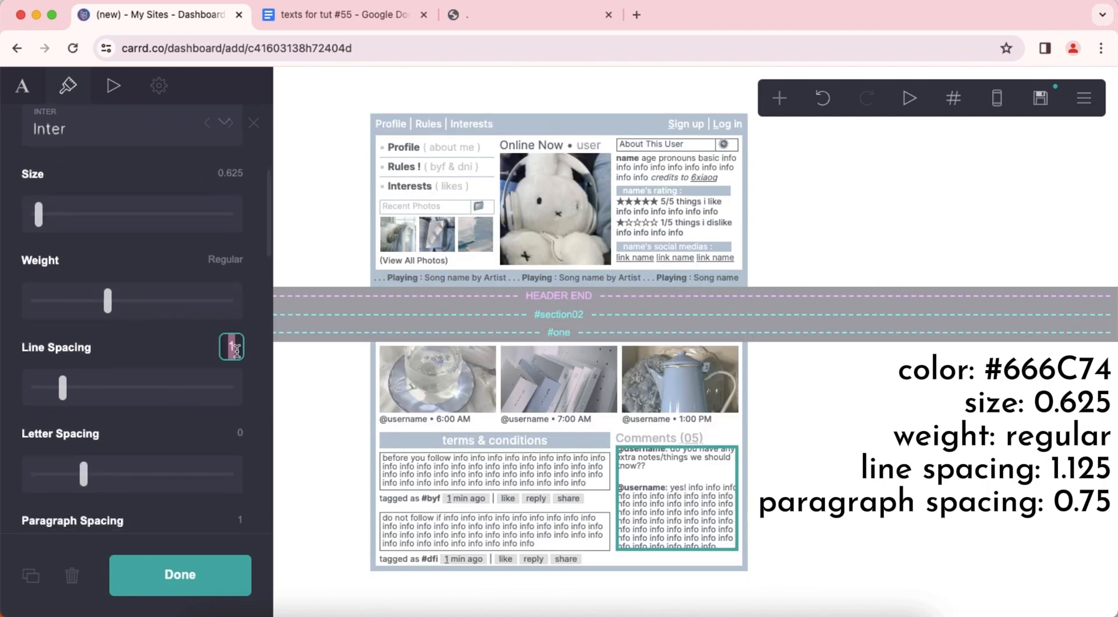
type("1.125")
key("Return")
scroll(138, 367, "down", 5)
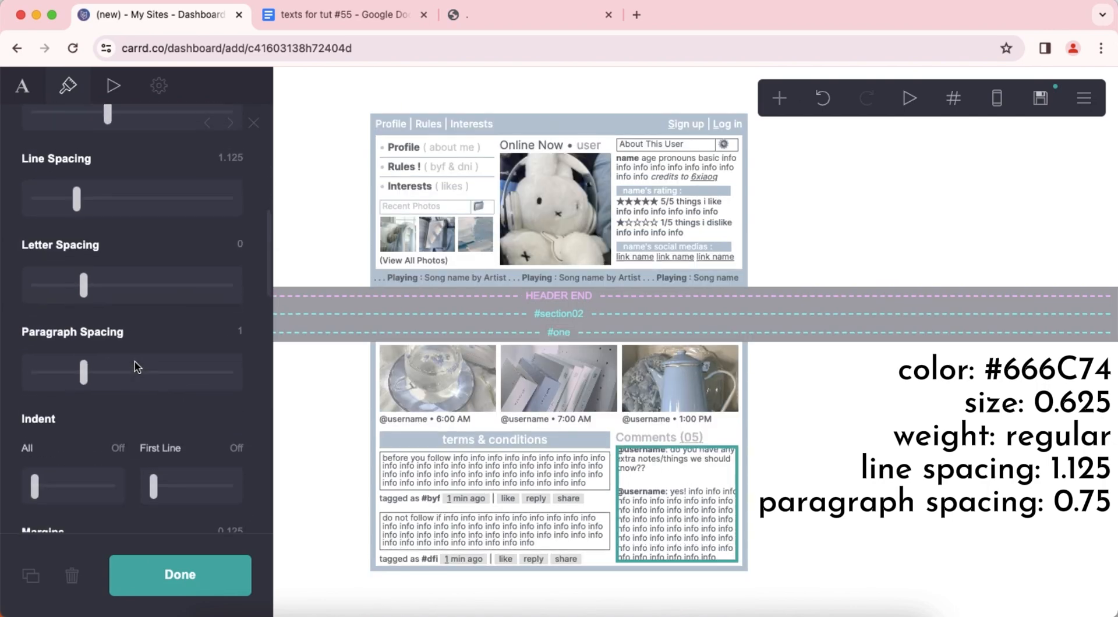
Set the comment text's paragraph spacing to 0.75, finish editing it and check the page's mobile preview.
type(".75")
key("Return")
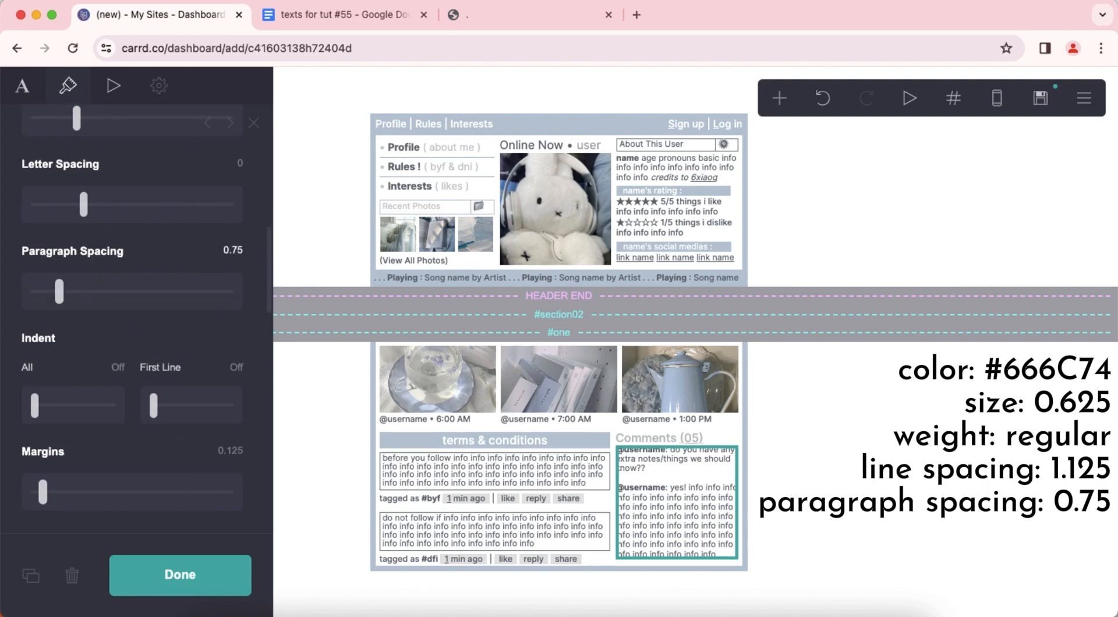
scroll(175, 331, "down", 5)
scroll(178, 330, "up", 12)
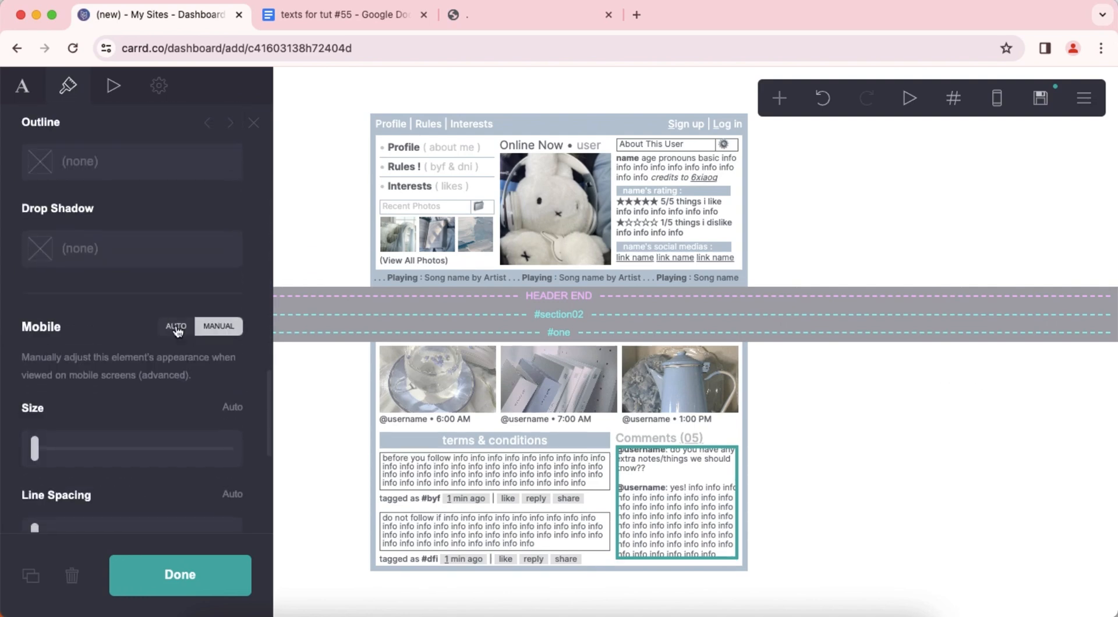
scroll(178, 331, "down", 6)
left_click(917, 440)
left_click(999, 100)
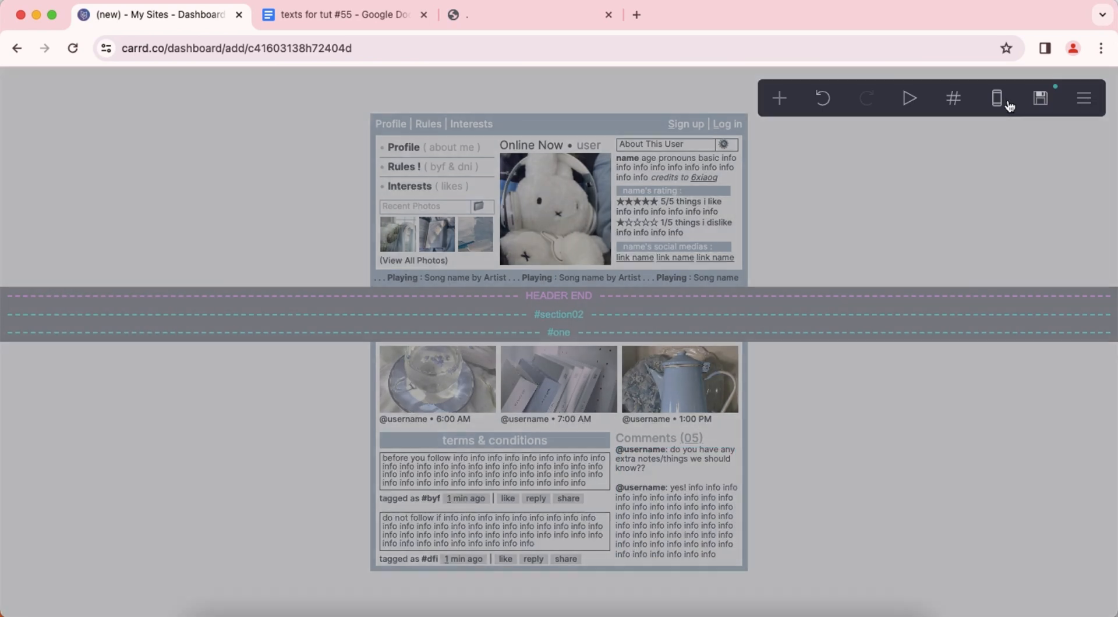
left_click(999, 100)
Add a section break named "two" below the terms and comments container, with Hide footer enabled.
left_click(781, 107)
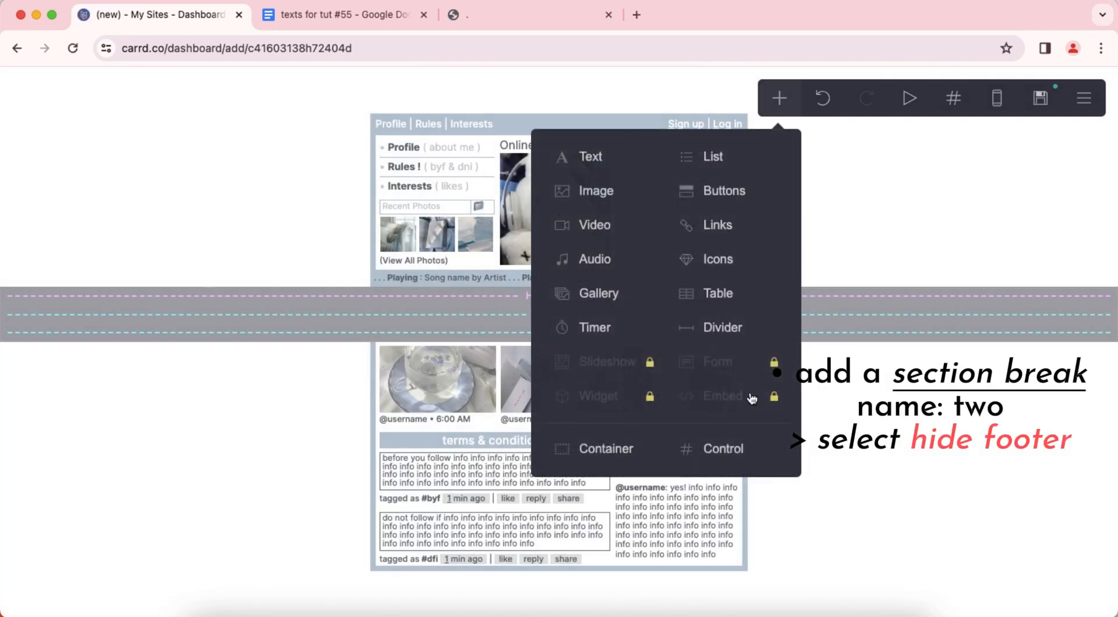
left_click(728, 450)
scroll(162, 314, "down", 6)
left_click(175, 169)
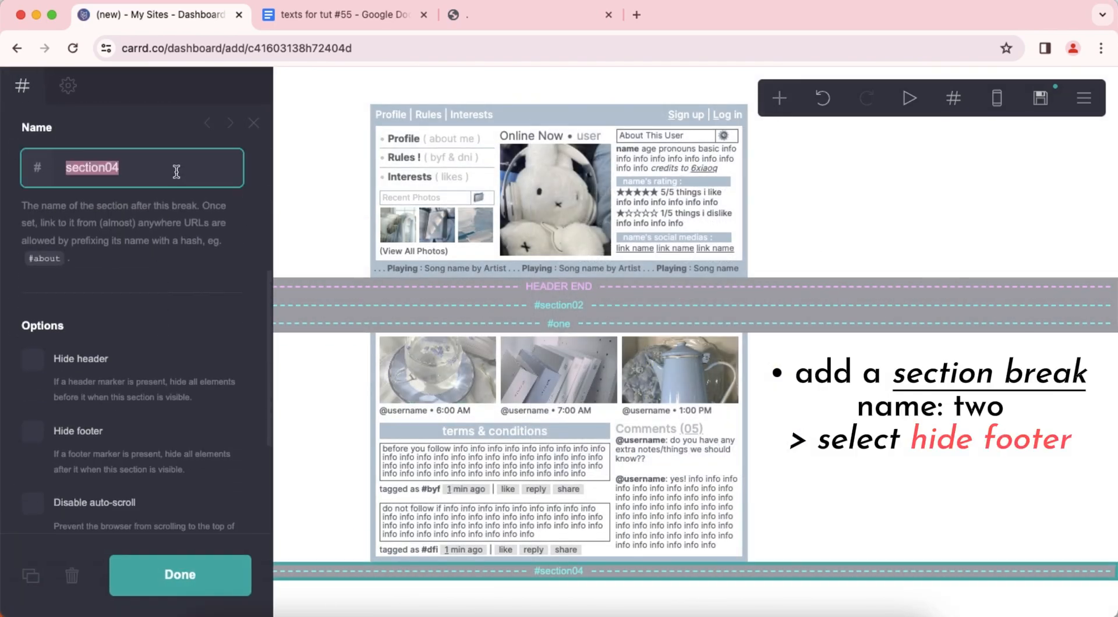
type("two")
key("Return")
left_click(177, 171)
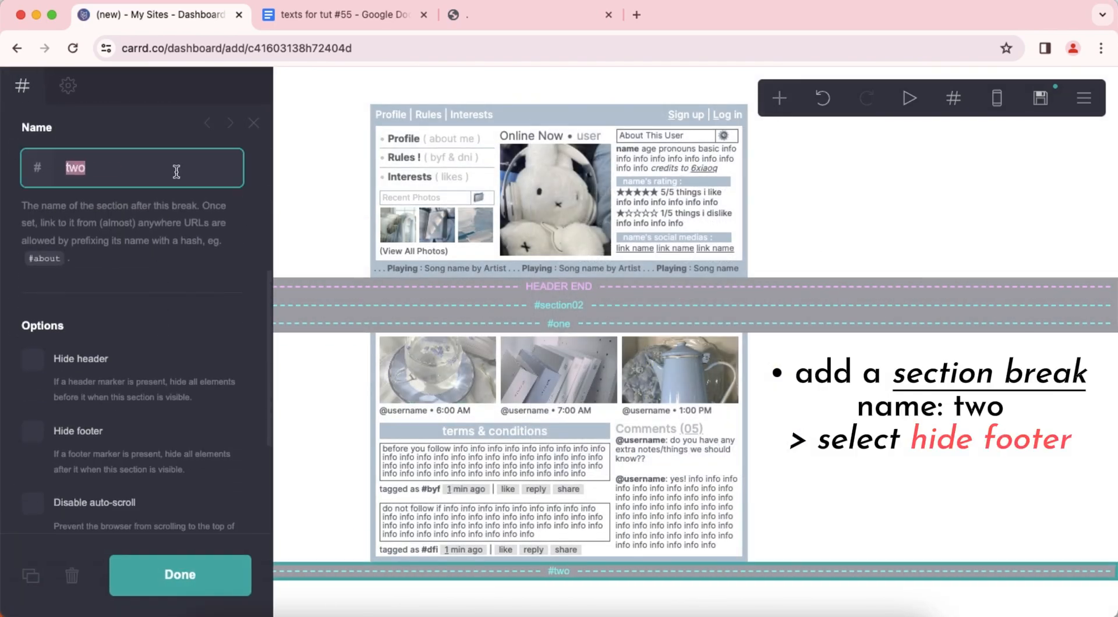
left_click(106, 202)
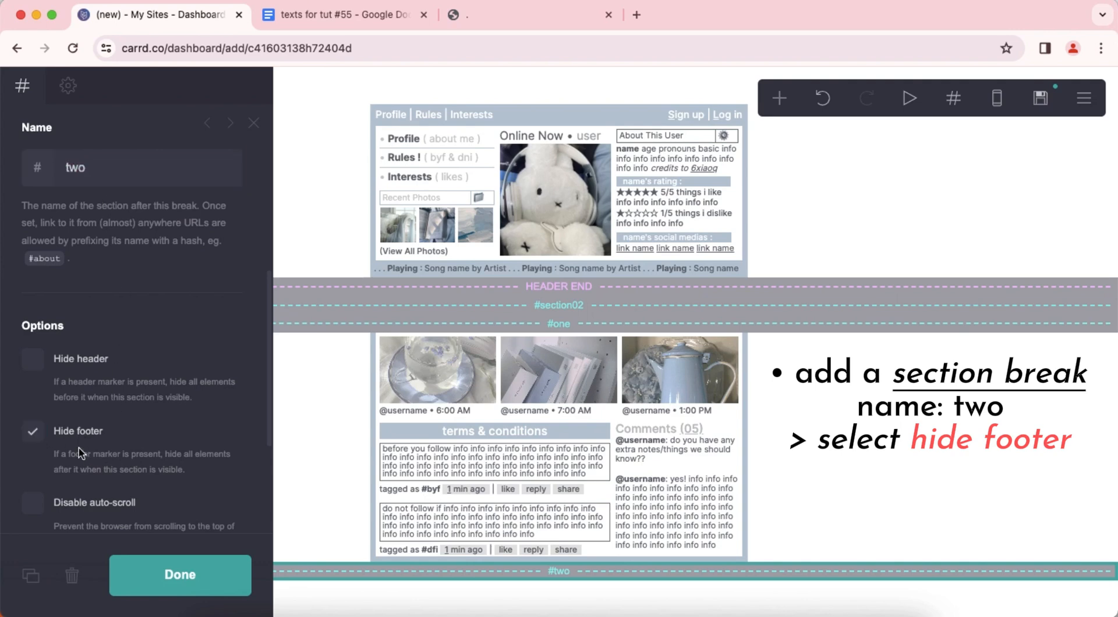
left_click(871, 435)
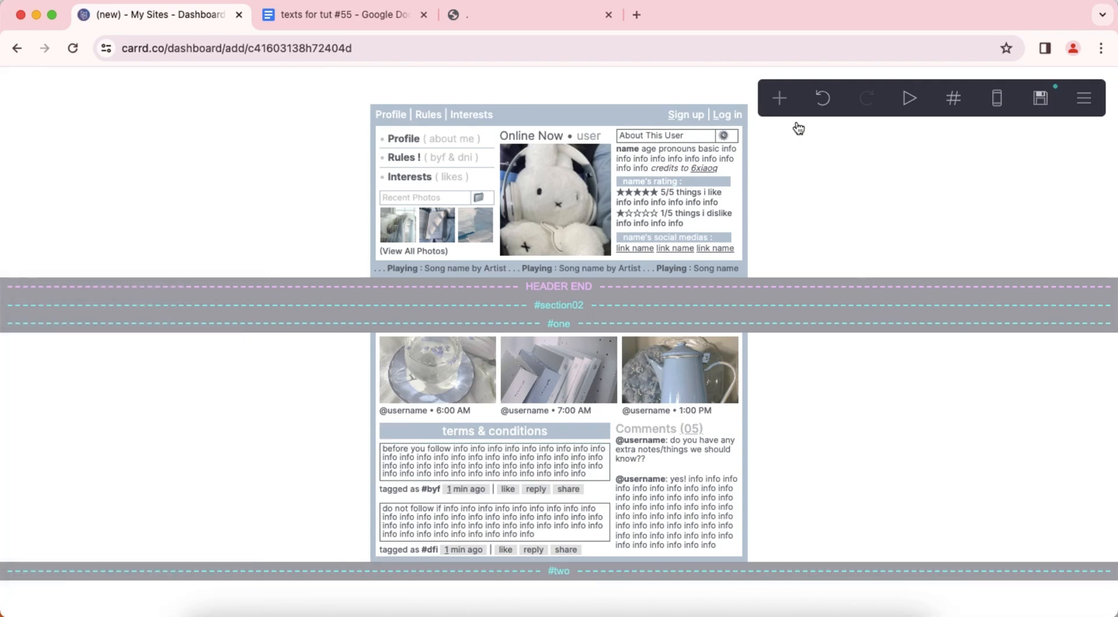
Add a Columns container in section "two" with a 70% left column and a 30% right column.
left_click(779, 99)
left_click(582, 449)
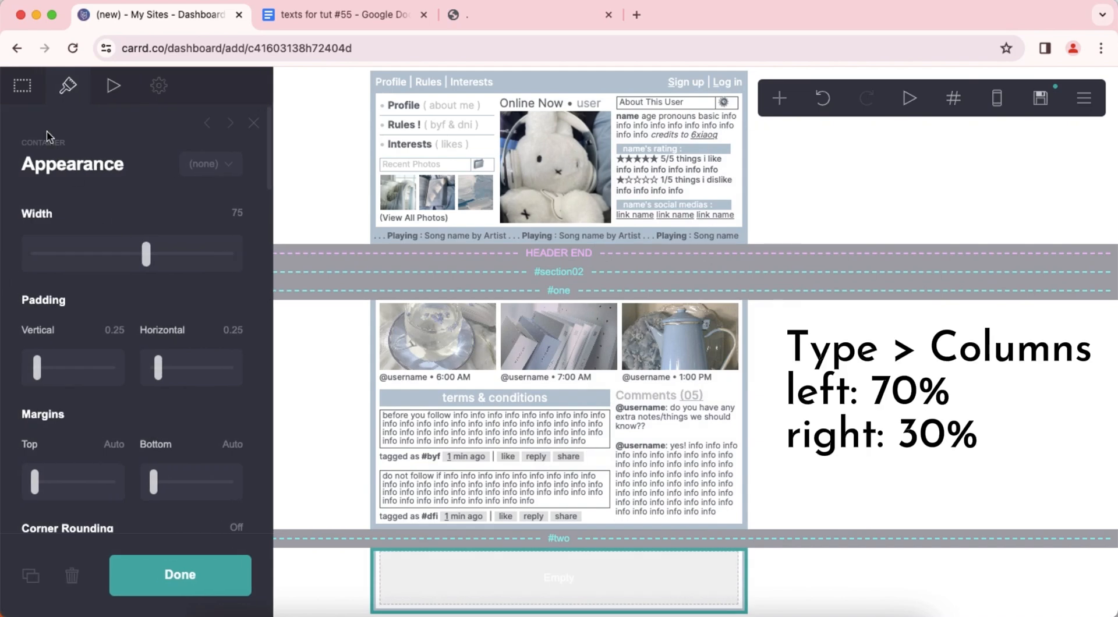
left_click(109, 242)
left_click(107, 257)
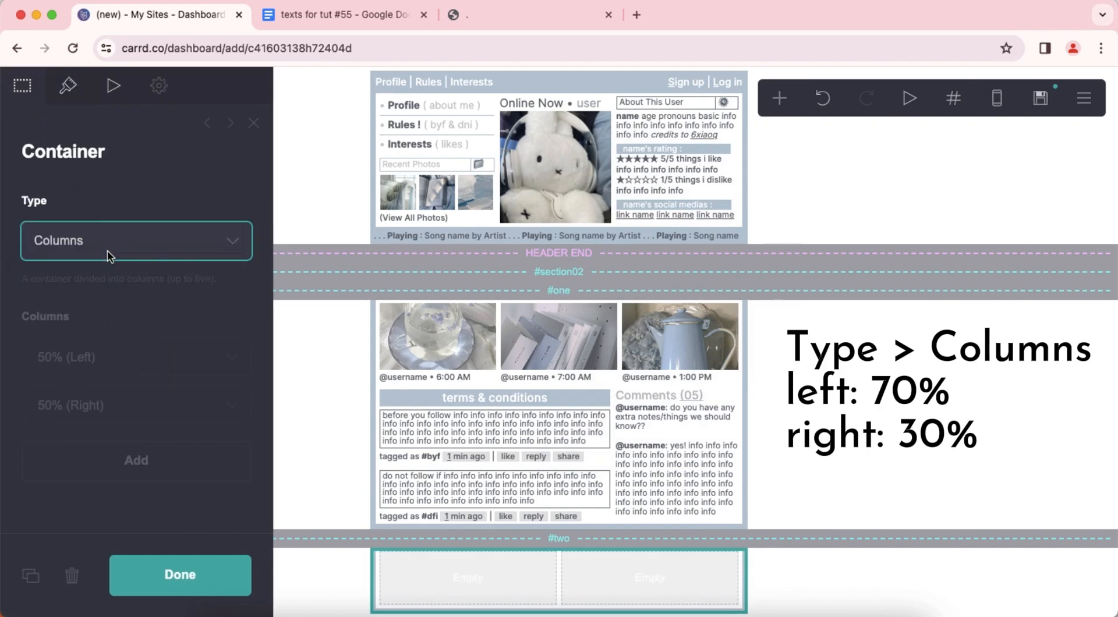
left_click(105, 357)
left_click_drag(61, 455, 52, 441)
key("Return")
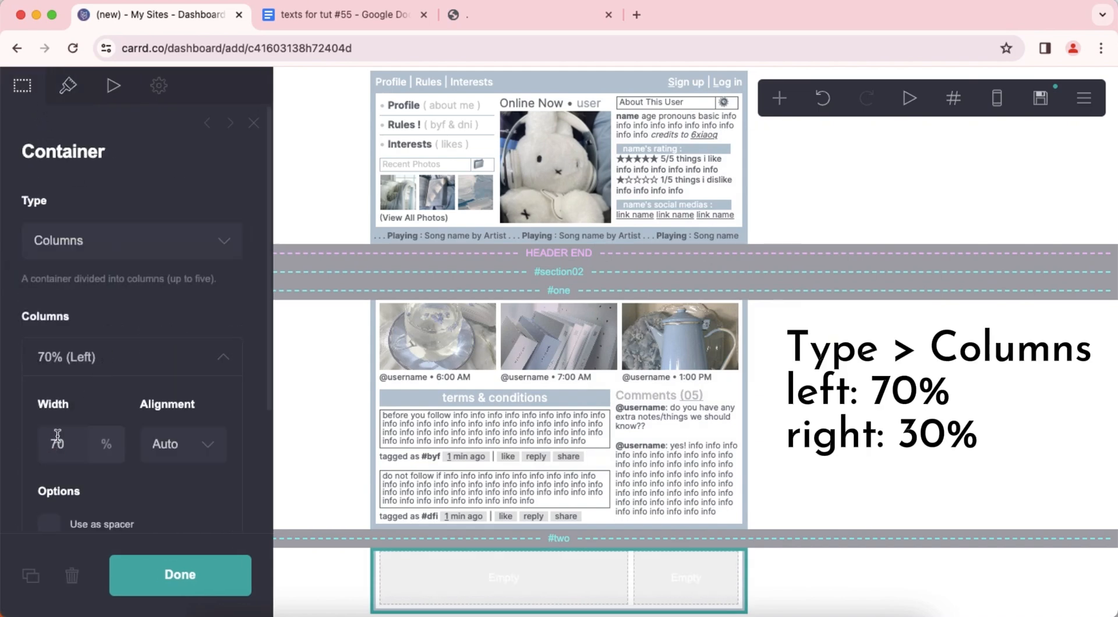
left_click(130, 361)
Set the new container's horizontal padding to 0.375 and its gutters to 0.5.
left_click(67, 86)
left_click(232, 330)
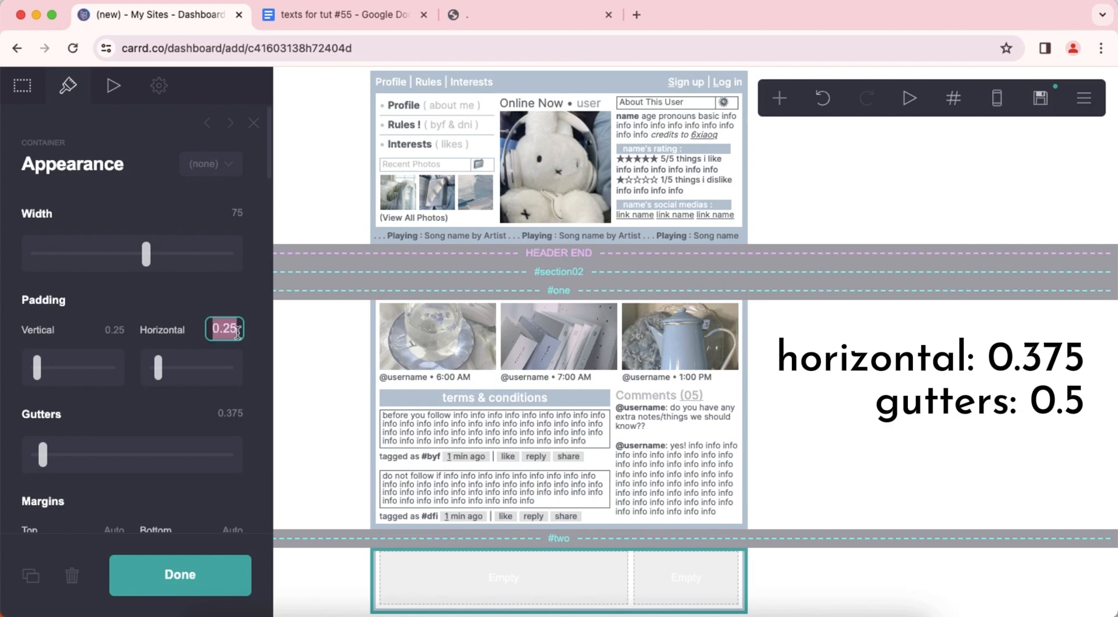
type("0.375")
key("Return")
left_click(239, 414)
type("0.5")
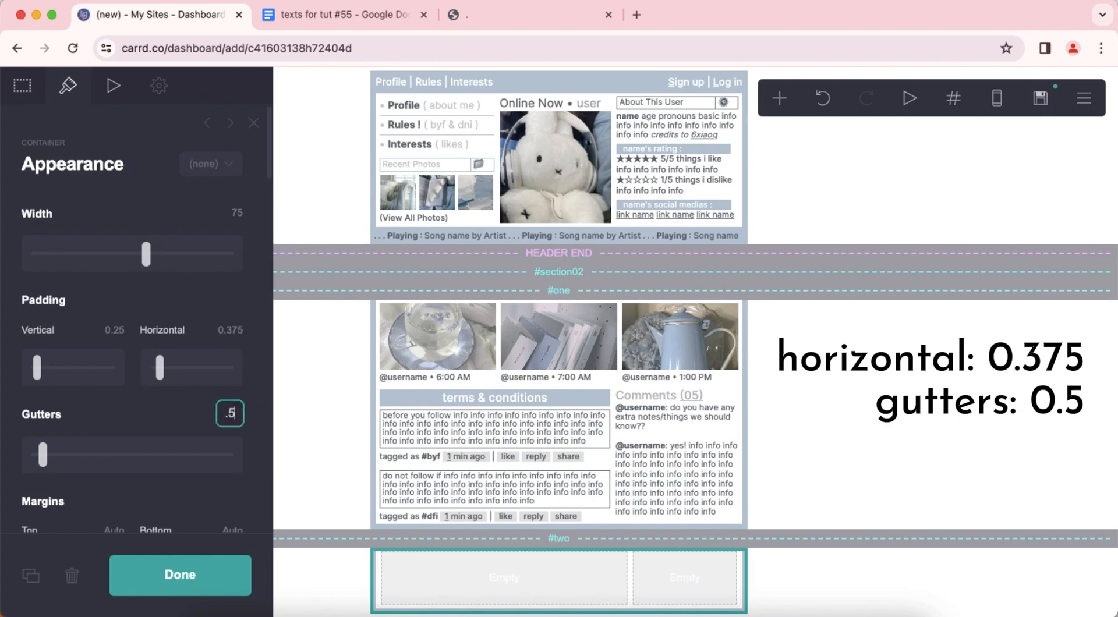
key("Return")
left_click(880, 397)
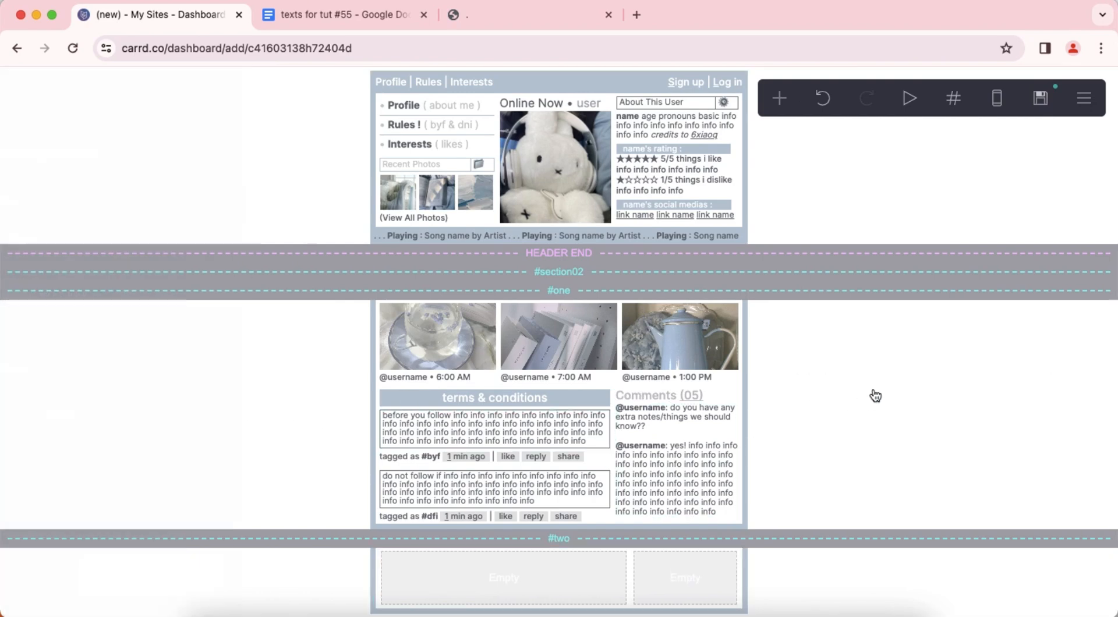
Add a Buttons element in the container's left column with the Outline style and the Wide Label + Icon layout.
left_click(779, 104)
left_click(719, 190)
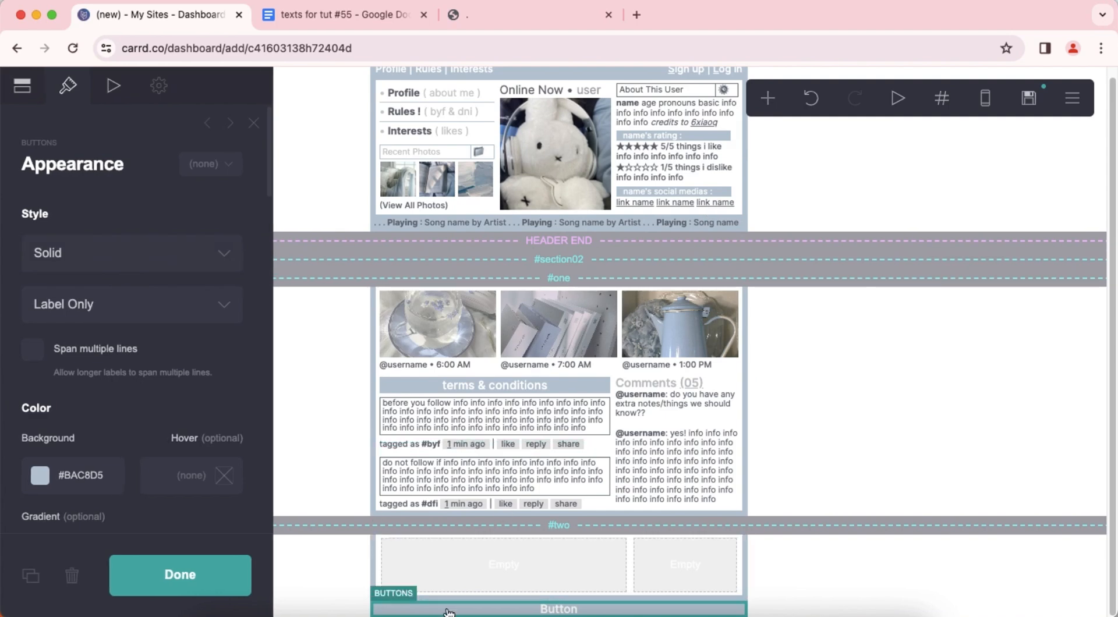
left_click(110, 256)
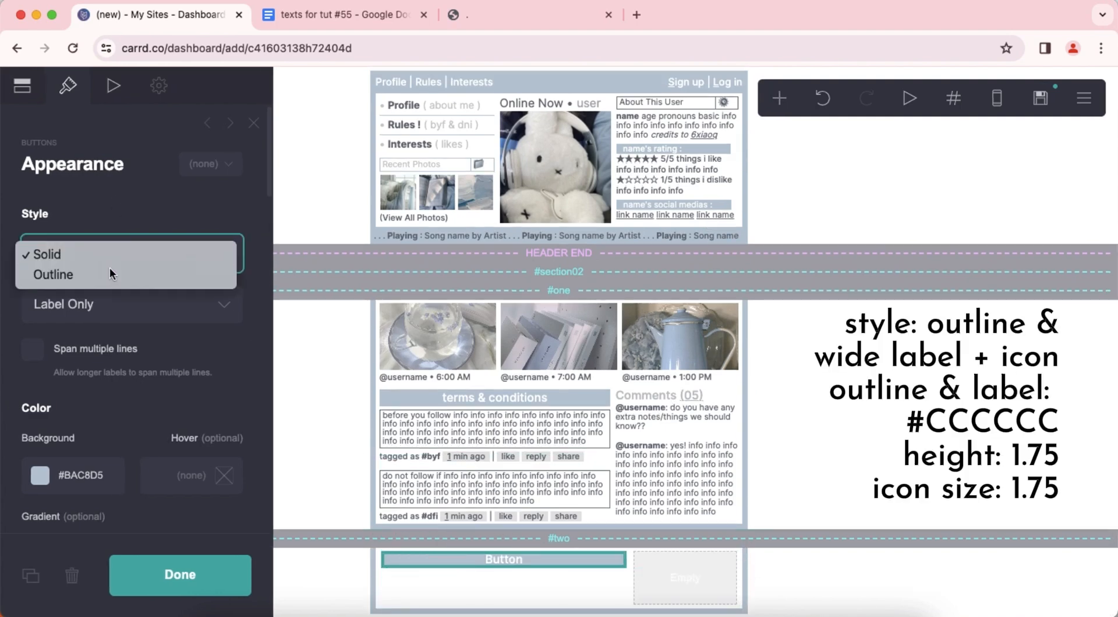
left_click(111, 274)
left_click(114, 306)
left_click(132, 384)
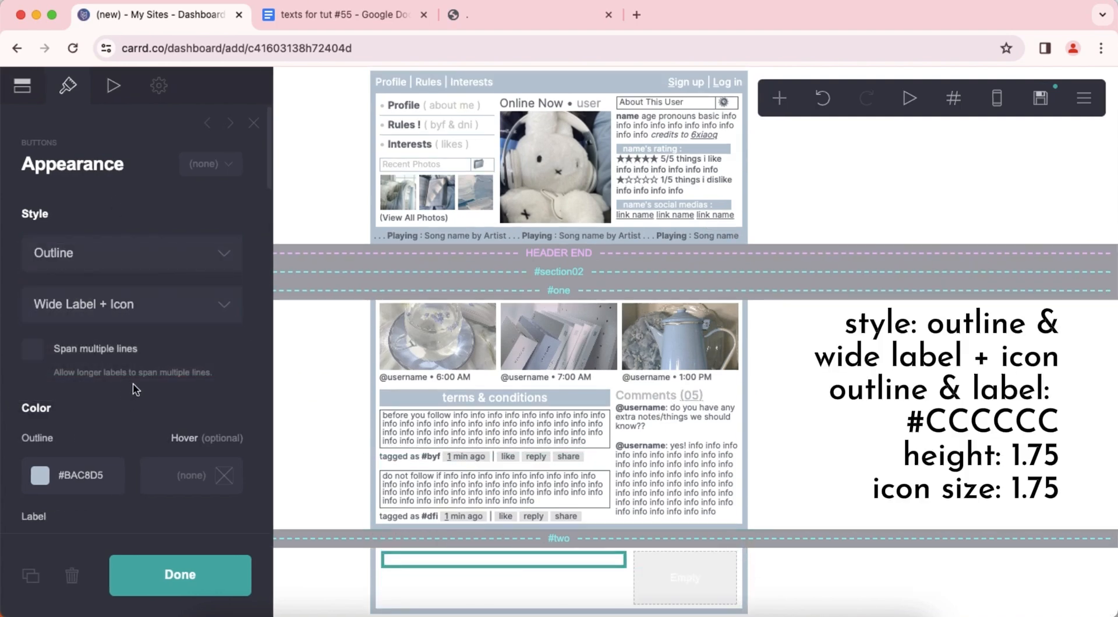
Set the button's outline and label colors to #CCCCCC.
scroll(135, 386, "down", 2)
scroll(135, 386, "down", 4)
double_click(110, 175)
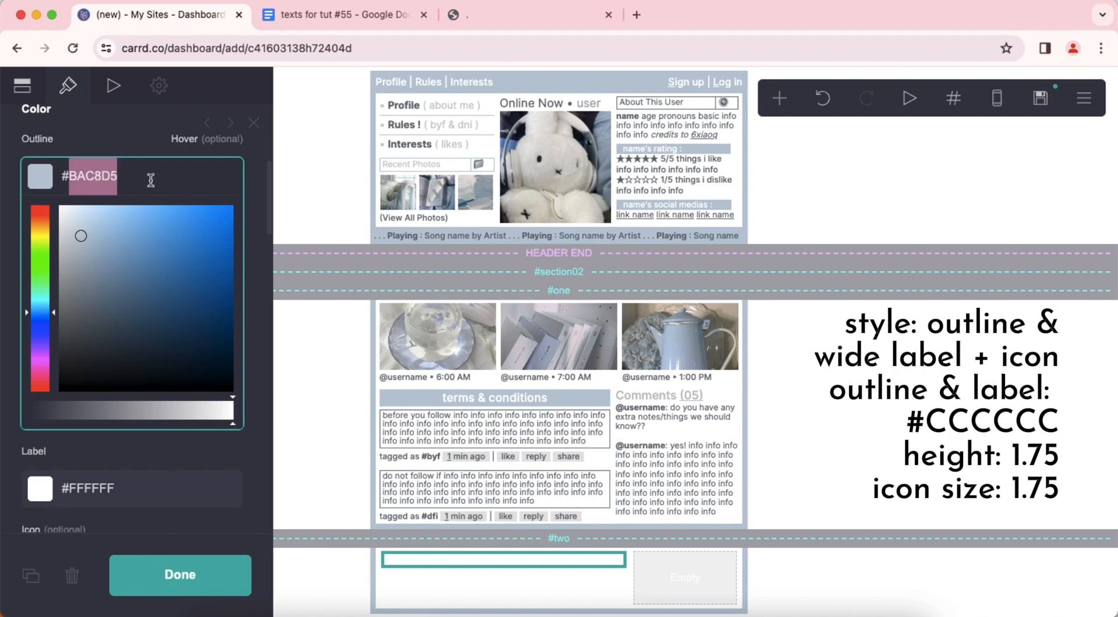
type("CCCCCC")
key("Return")
double_click(162, 254)
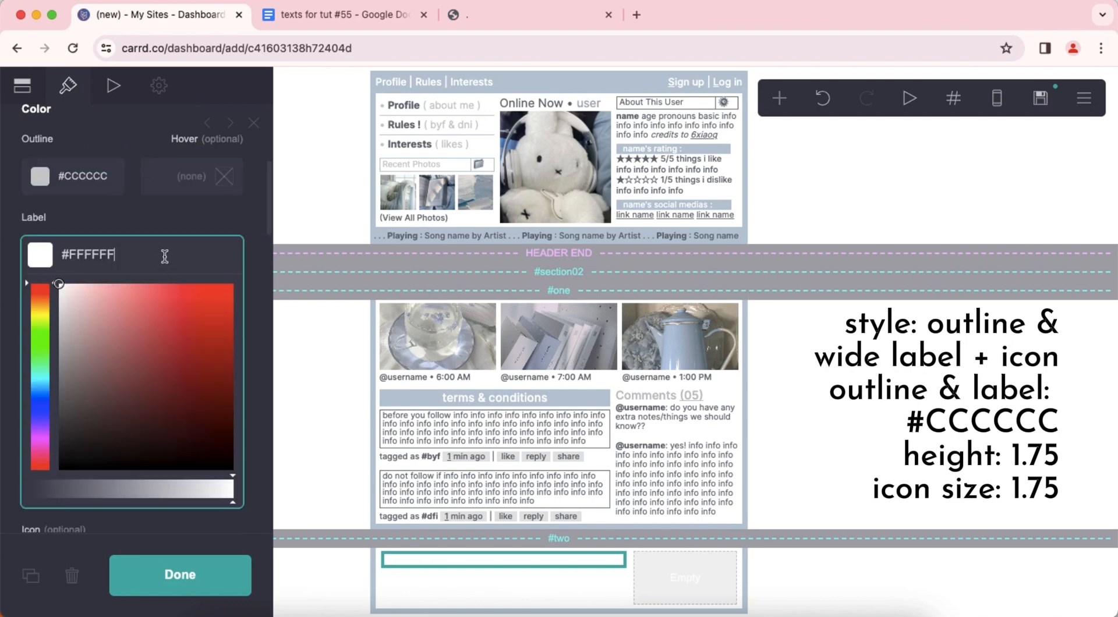
type("CCCCCC")
key("Return")
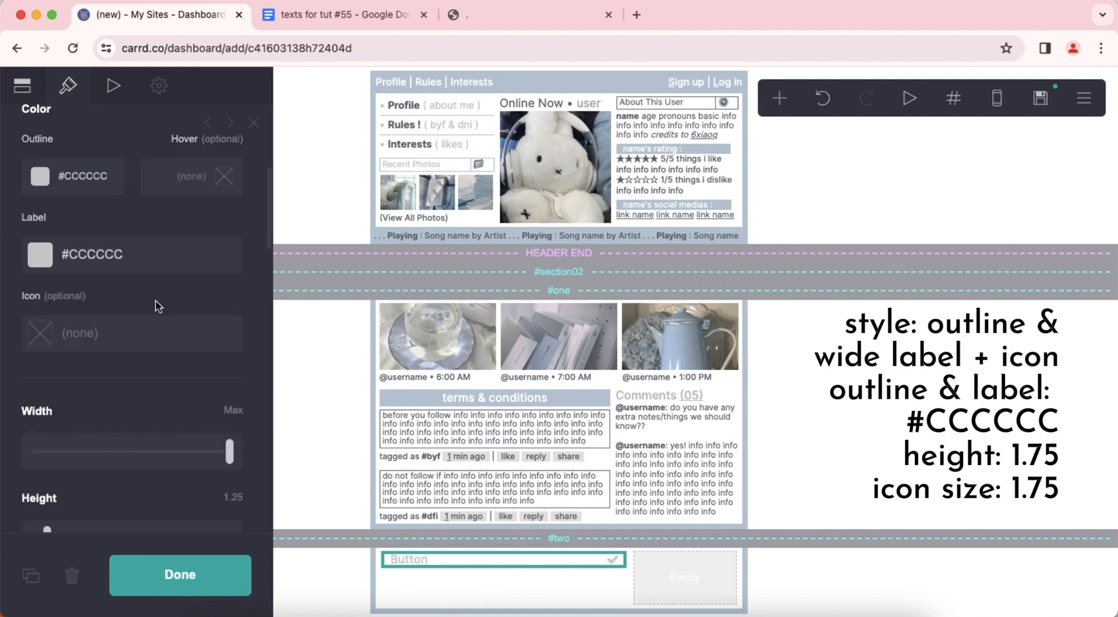
Set the button's height to 1.75 and its icon size to 1.75.
scroll(157, 306, "down", 4)
left_click(231, 287)
type("1.")
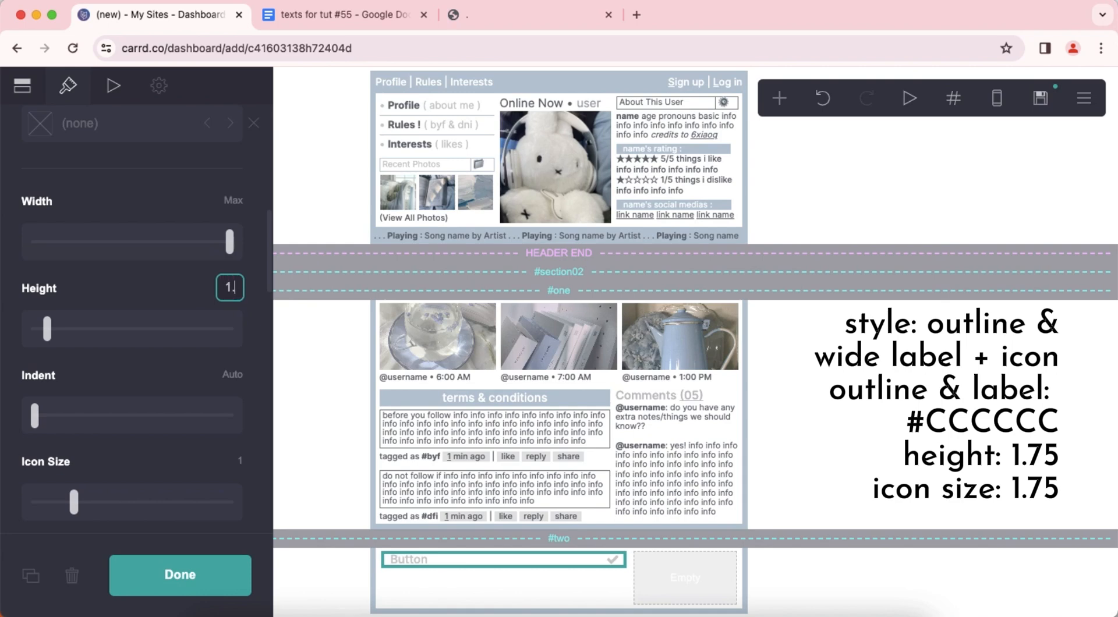
type("75")
key("Return")
scroll(175, 380, "down", 3)
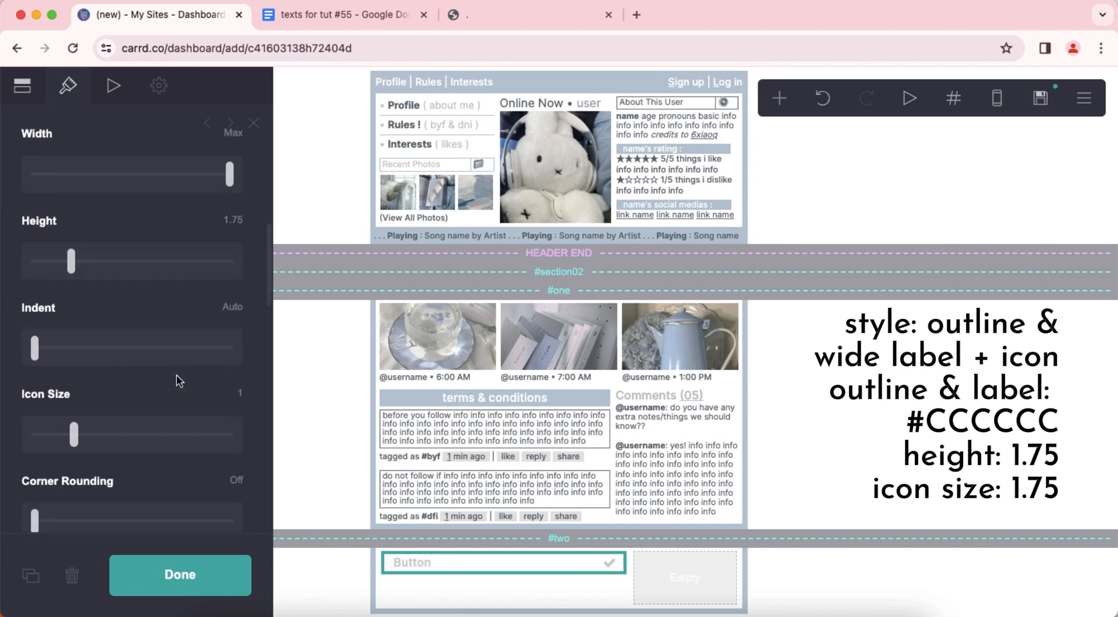
left_click(232, 353)
type("1.75")
key("Return")
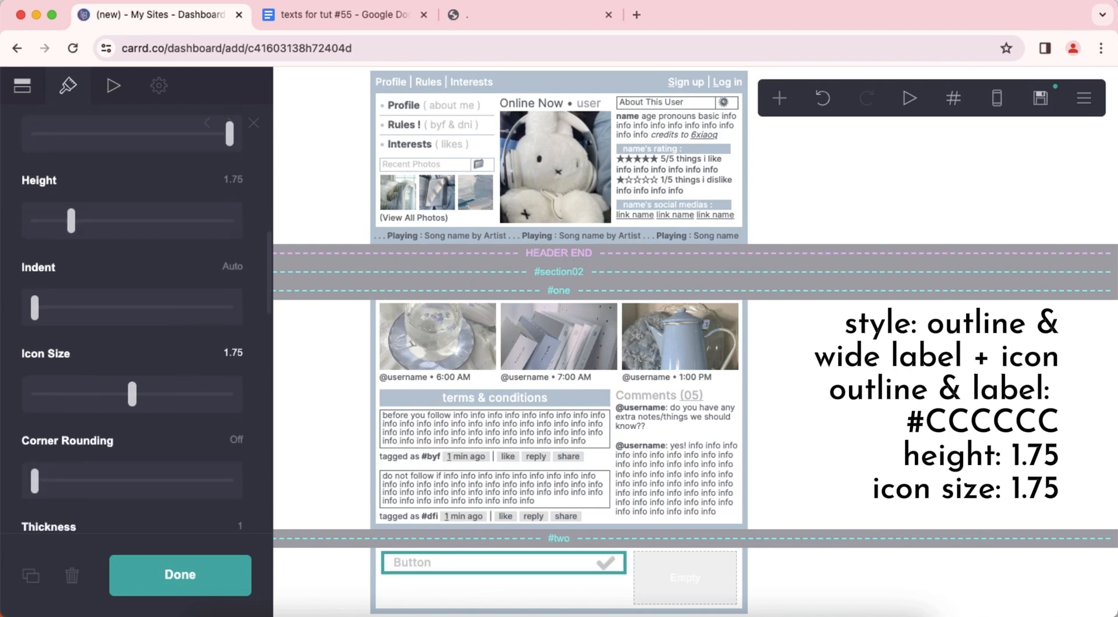
Change the button's label to "What's Happening".
scroll(217, 346, "down", 8)
scroll(219, 343, "up", 5)
scroll(217, 338, "up", 10)
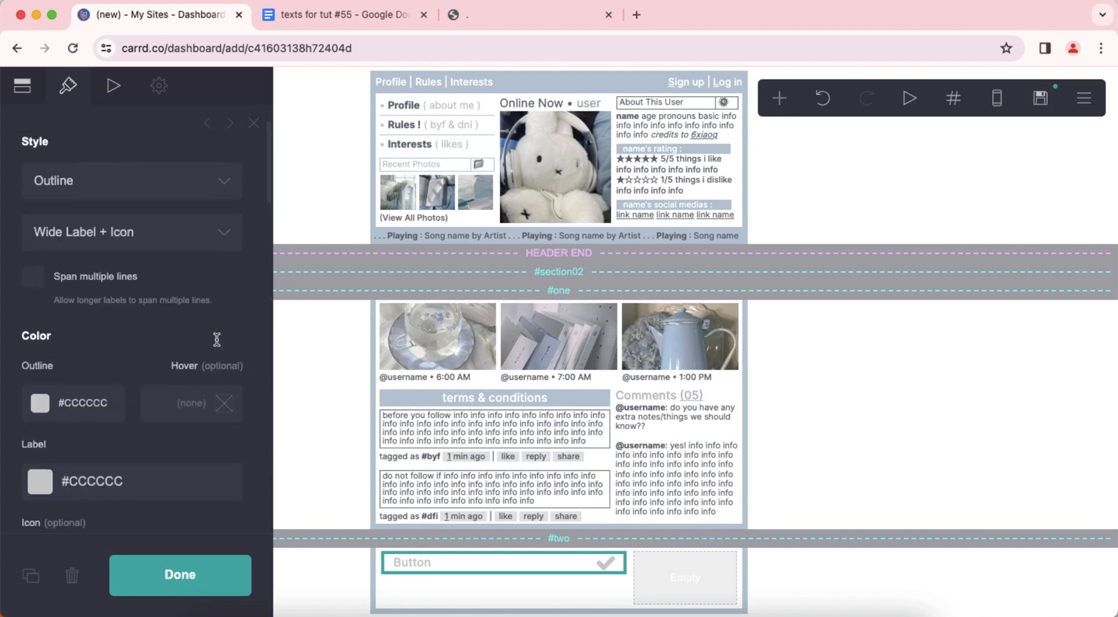
left_click(22, 85)
left_click(111, 215)
left_click(144, 300)
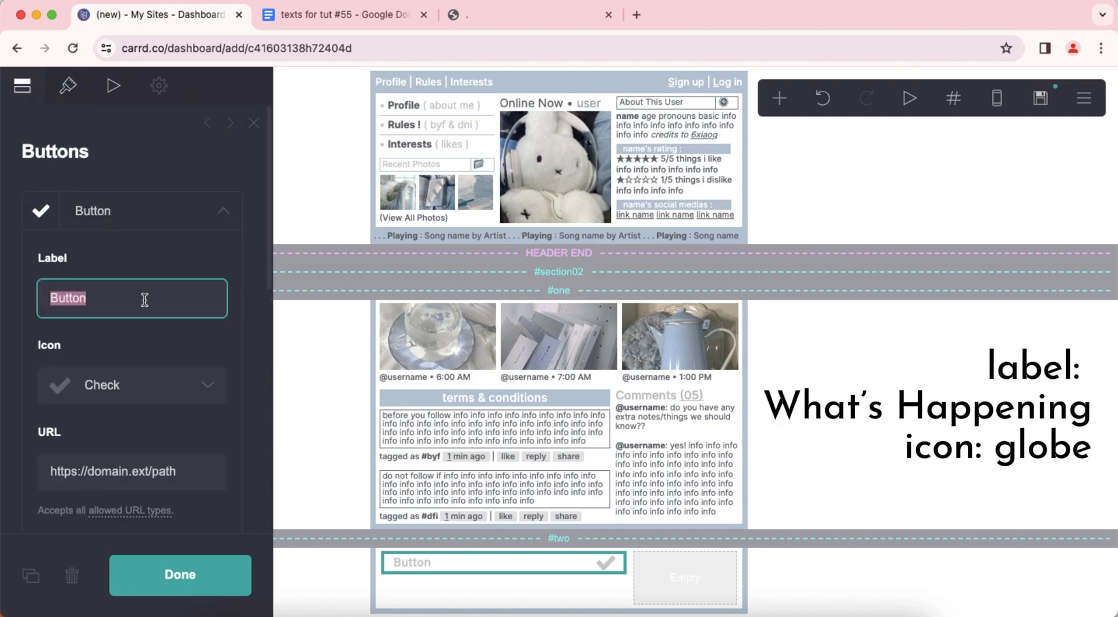
type("What's Happening")
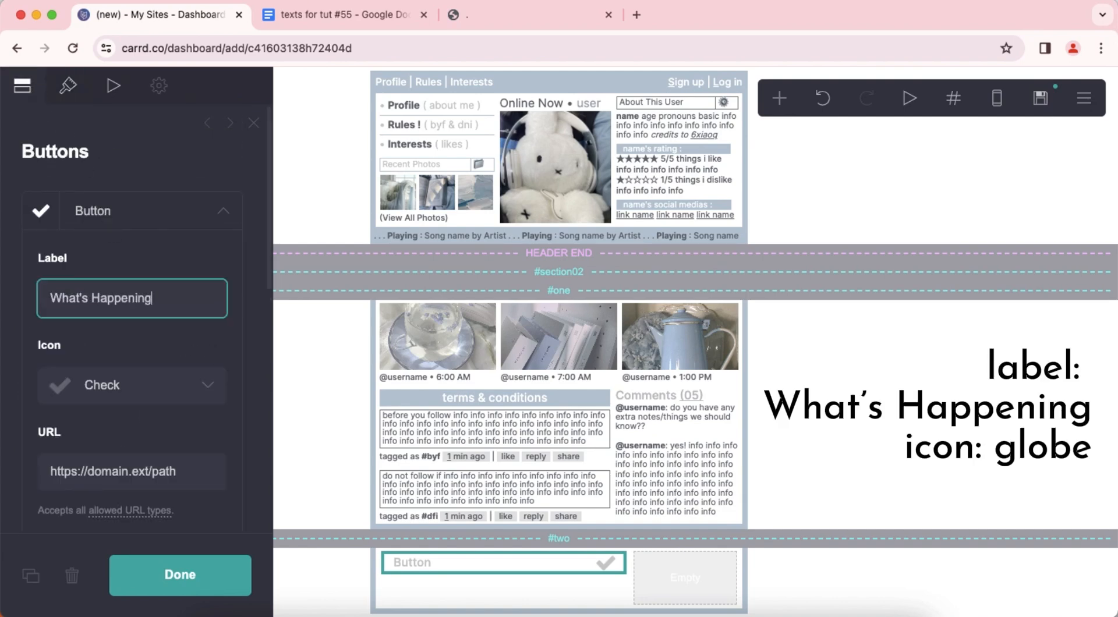
key("Return")
Set the "What's Happening" button's icon to Globe and finish editing the button.
left_click(156, 386)
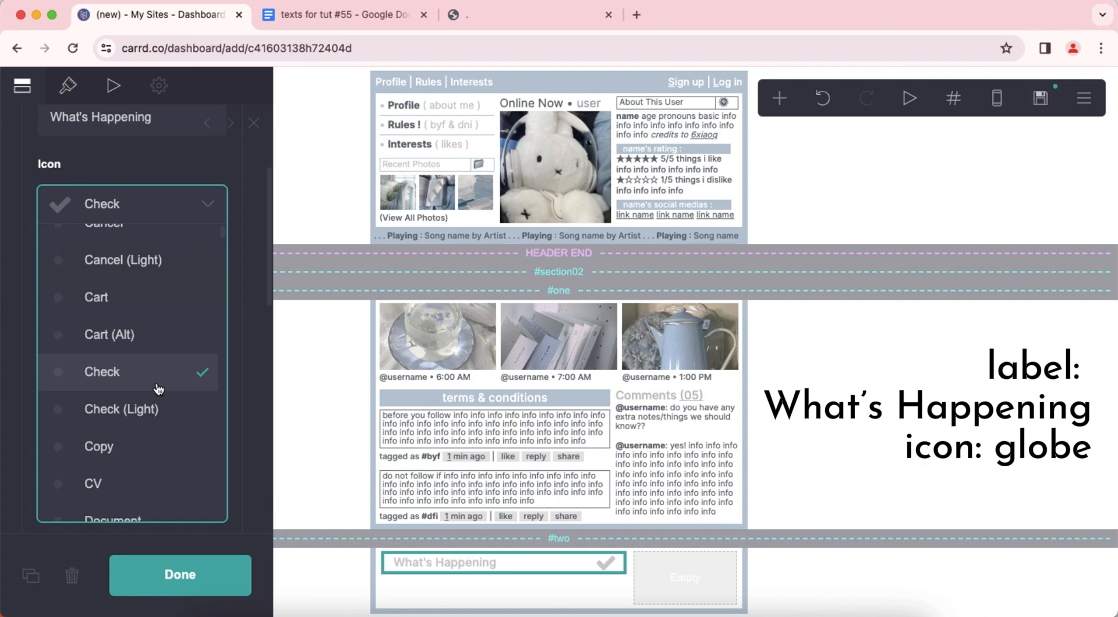
type("gl")
left_click(156, 389)
scroll(160, 373, "up", 4)
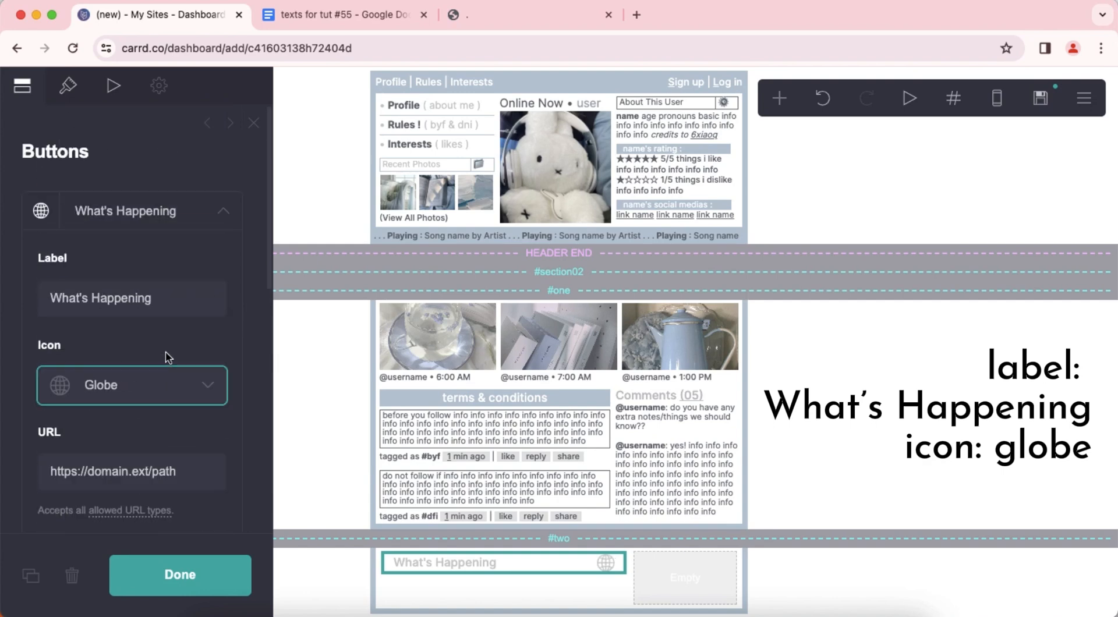
left_click(136, 230)
left_click(829, 412)
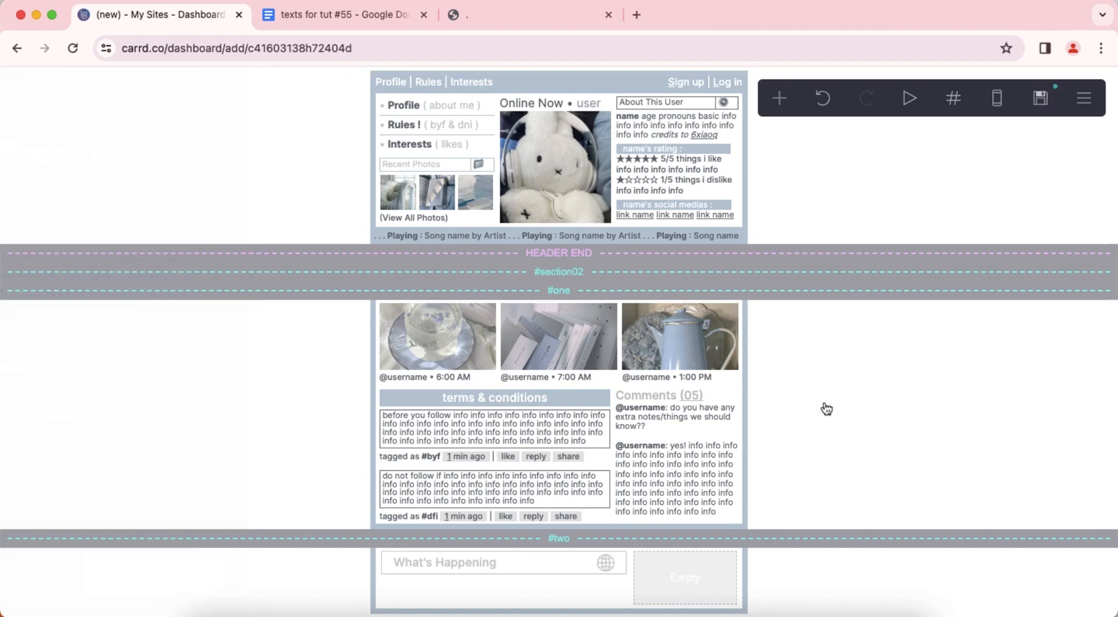
Add a text element directly below the "What's Happening" button.
left_click(539, 564)
left_click(780, 99)
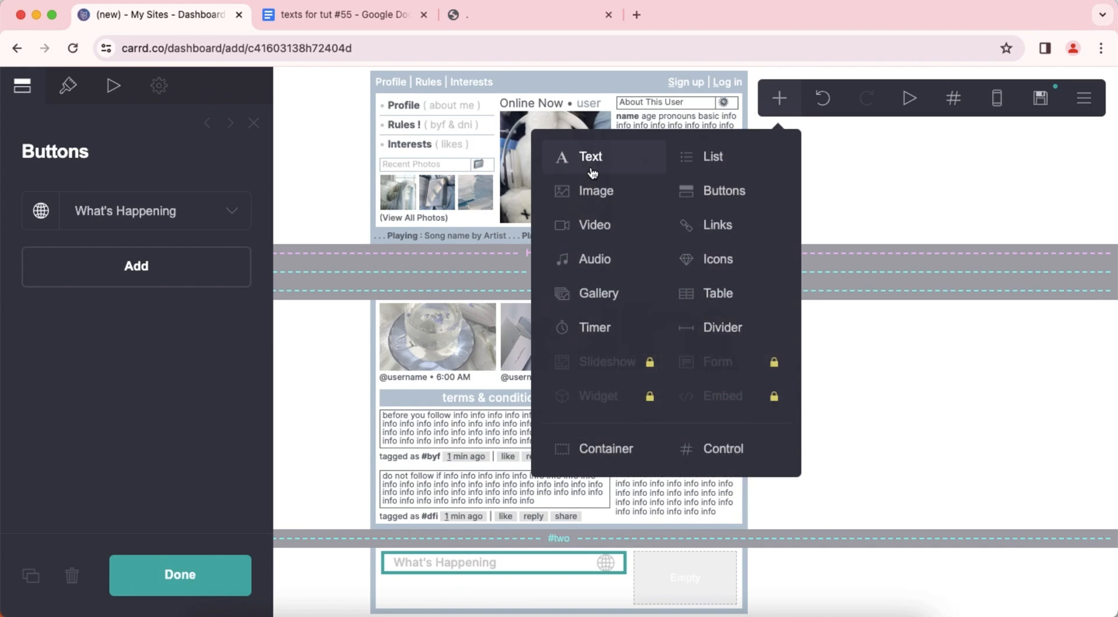
left_click(591, 170)
Replace the new text element's placeholder with "**10 new** posts" copied from the Google Docs file "texts for tut #55".
left_click(349, 15)
left_click_drag(400, 321, 512, 319)
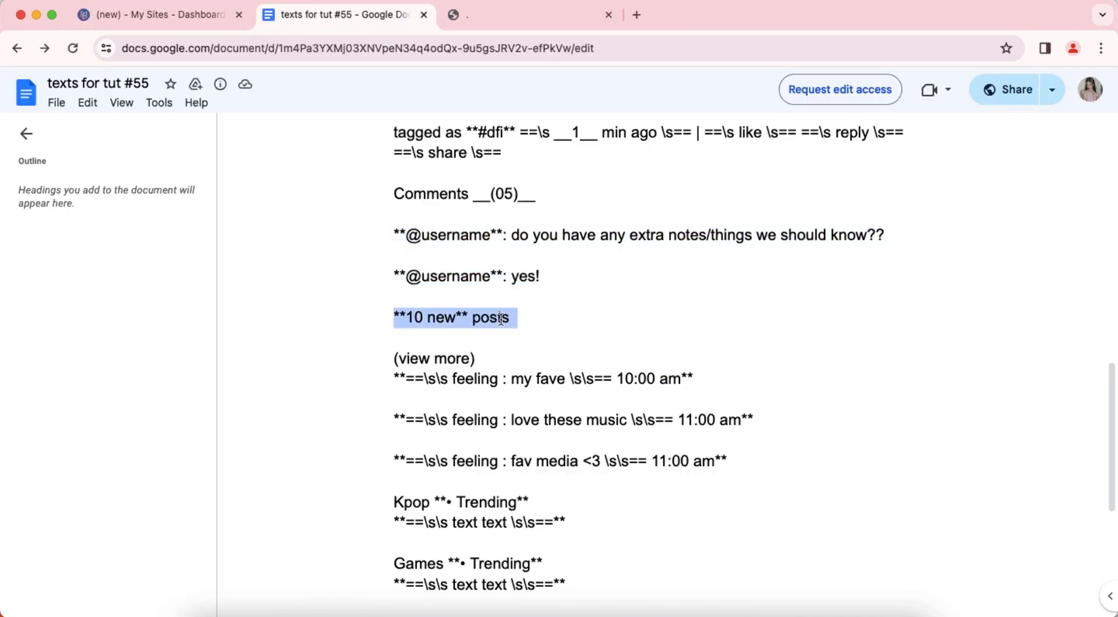
right_click(495, 326)
left_click(516, 332)
left_click(149, 15)
left_click(22, 85)
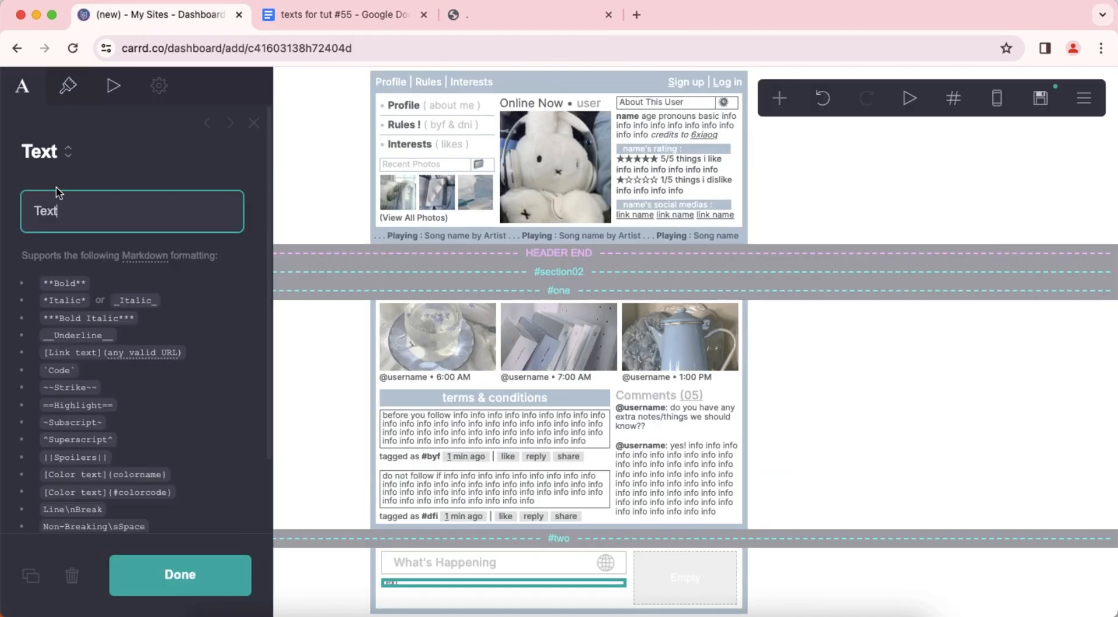
double_click(67, 210)
right_click(69, 208)
left_click(146, 348)
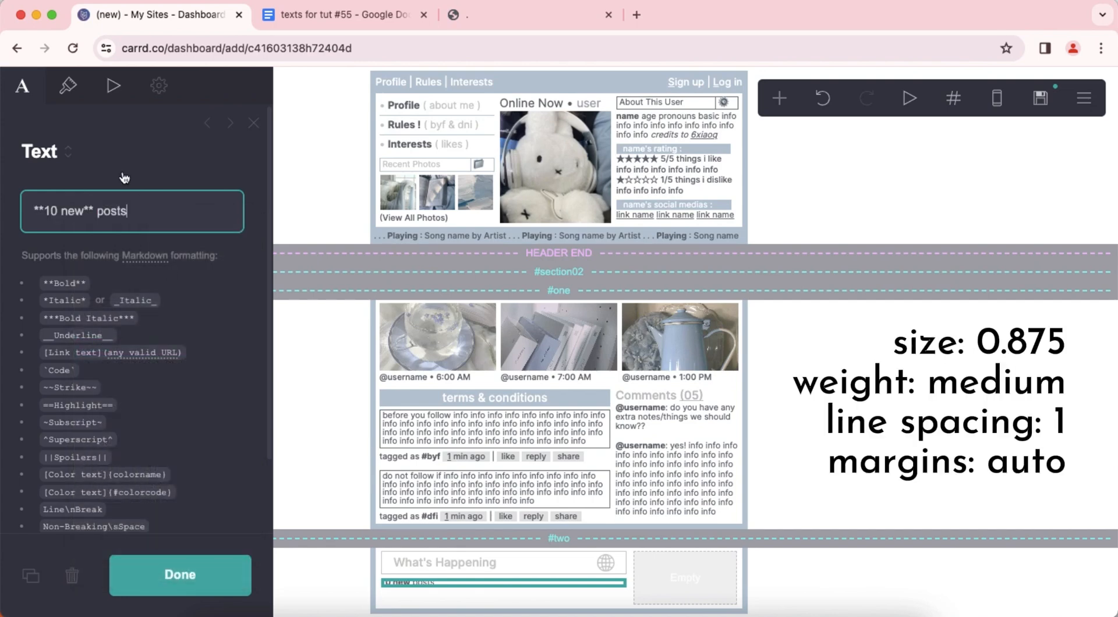
Set the "10 new posts" text's size to 0.875 and its weight to Medium.
left_click(68, 85)
scroll(150, 317, "down", 5)
left_click(240, 266)
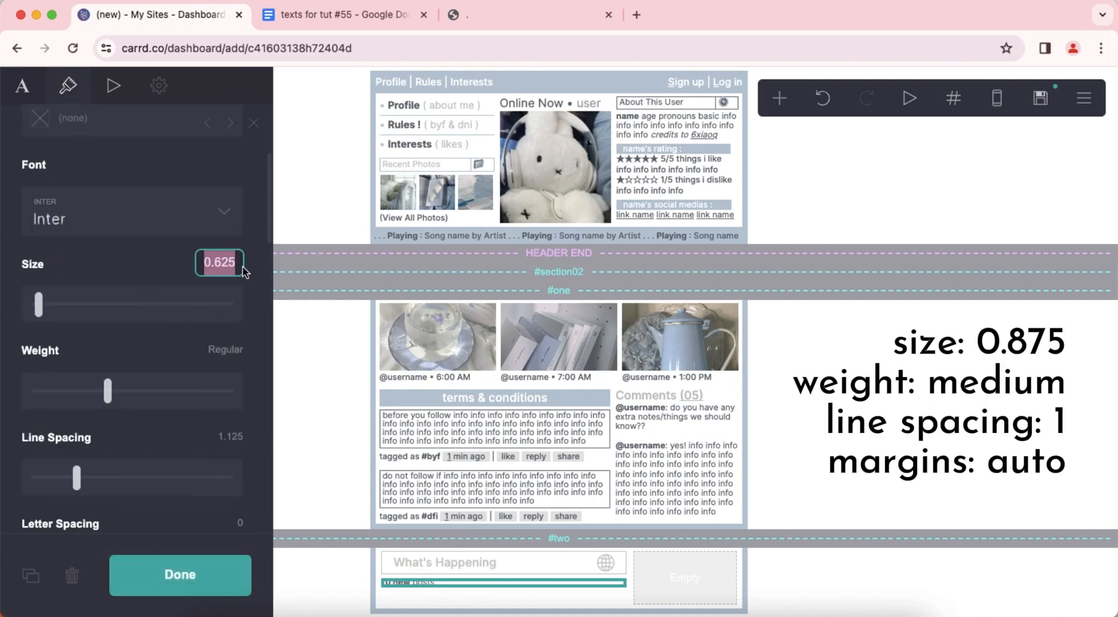
type("0.875")
key("Return")
left_click_drag(107, 391, 133, 391)
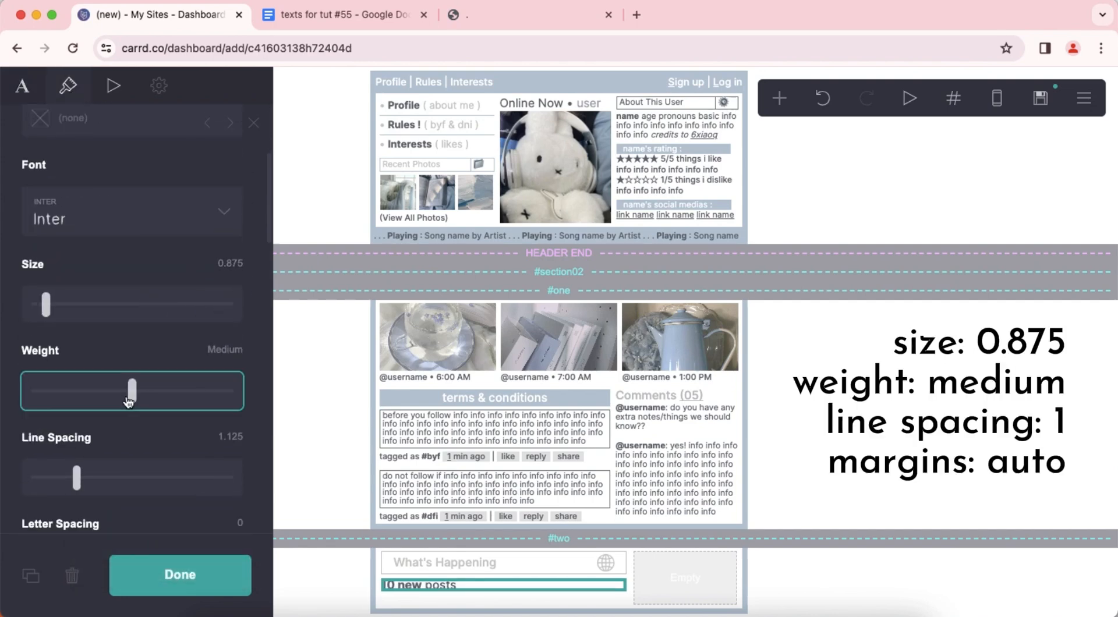
Set the "10 new posts" text's line spacing to 1 and its margins to Auto.
scroll(156, 350, "down", 3)
left_click(236, 260)
type("1")
key("Return")
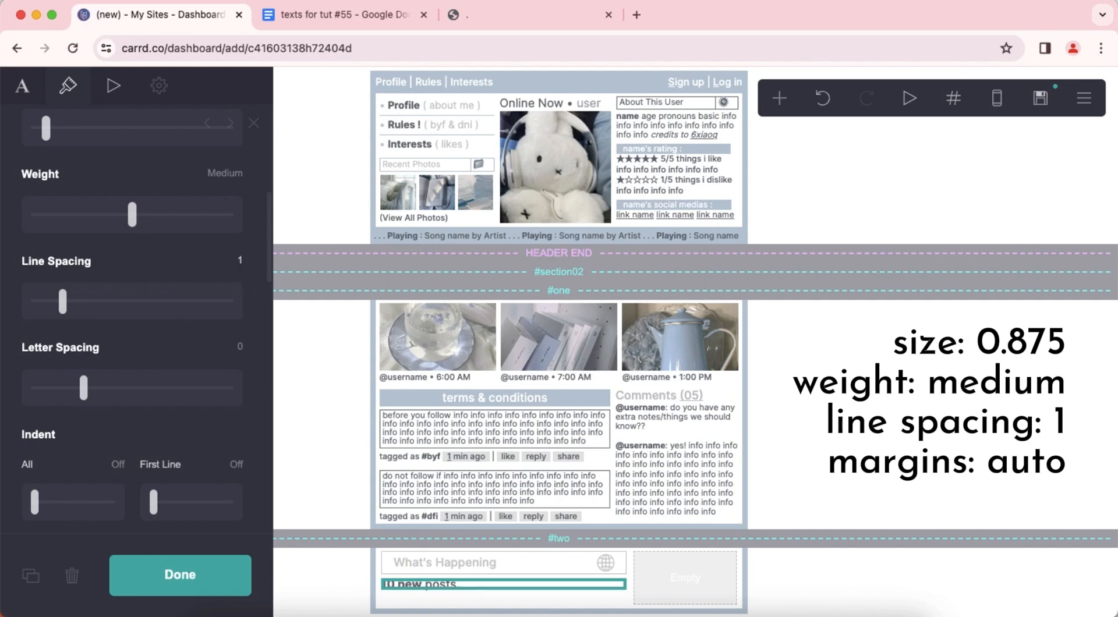
scroll(166, 326, "down", 5)
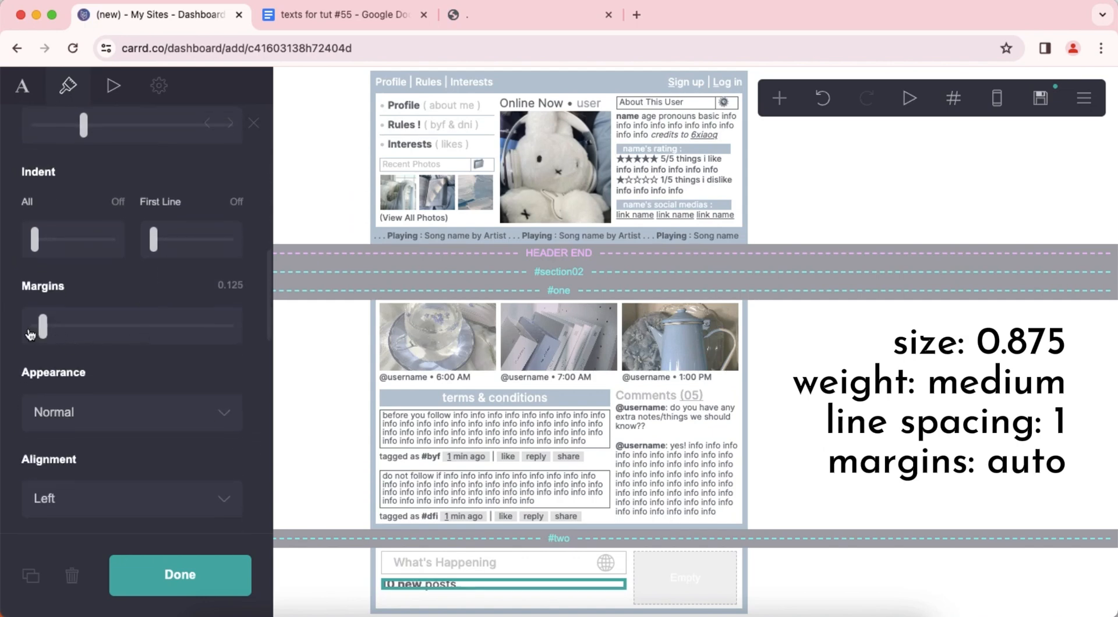
left_click(30, 335)
scroll(169, 367, "down", 15)
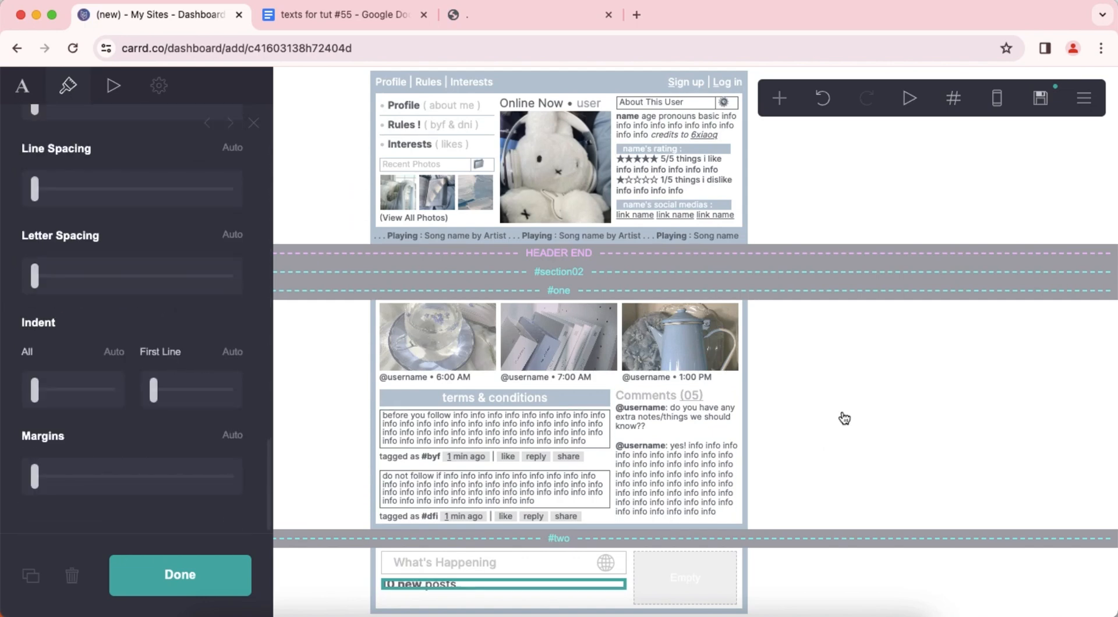
double_click(847, 415)
Add another text element directly below the "10 new posts" text.
left_click(468, 589)
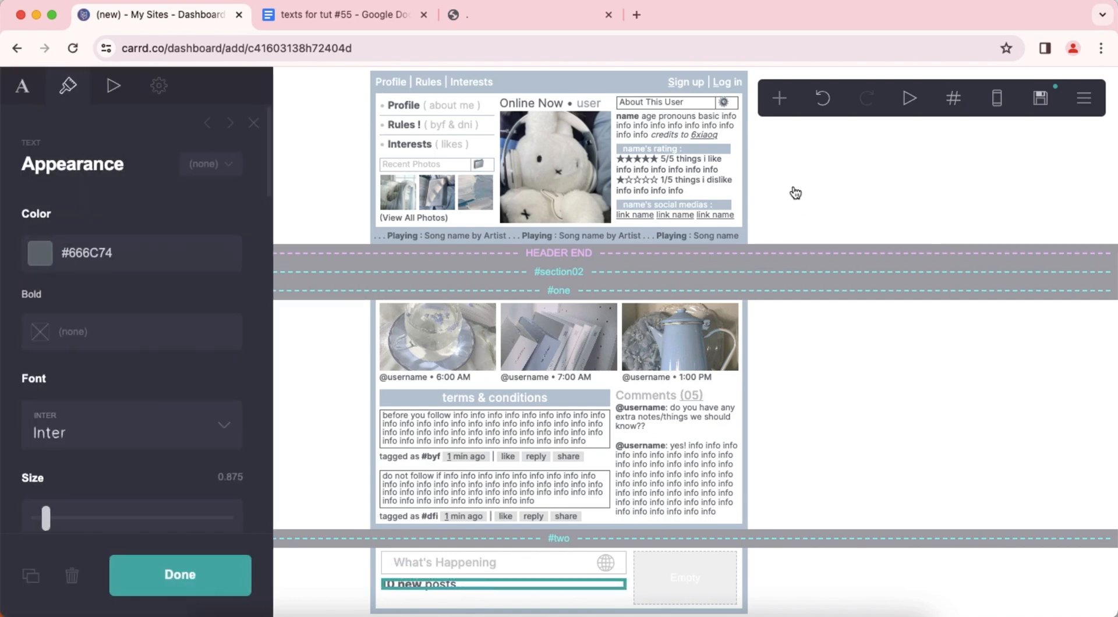
left_click(780, 97)
left_click(556, 157)
Replace the new text's placeholder with the document's "(view more)" and "feeling : my fave" lines, followed by "your stanlist etc" and repeated "info".
left_click(32, 96)
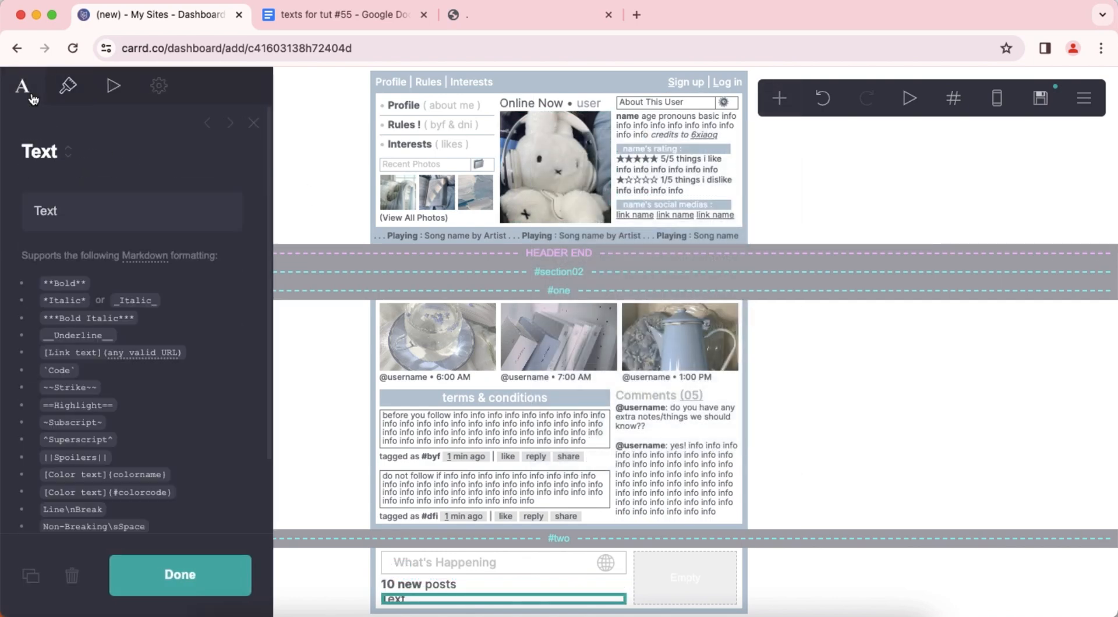
left_click(303, 19)
scroll(407, 300, "down", 3)
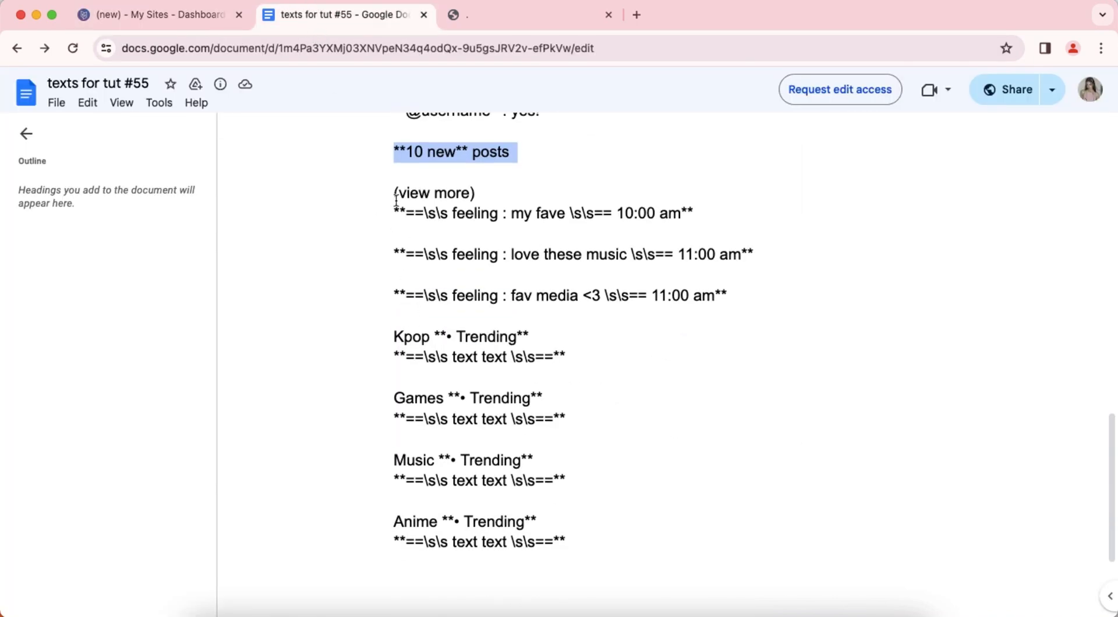
left_click_drag(396, 195, 717, 220)
right_click(637, 216)
left_click(670, 229)
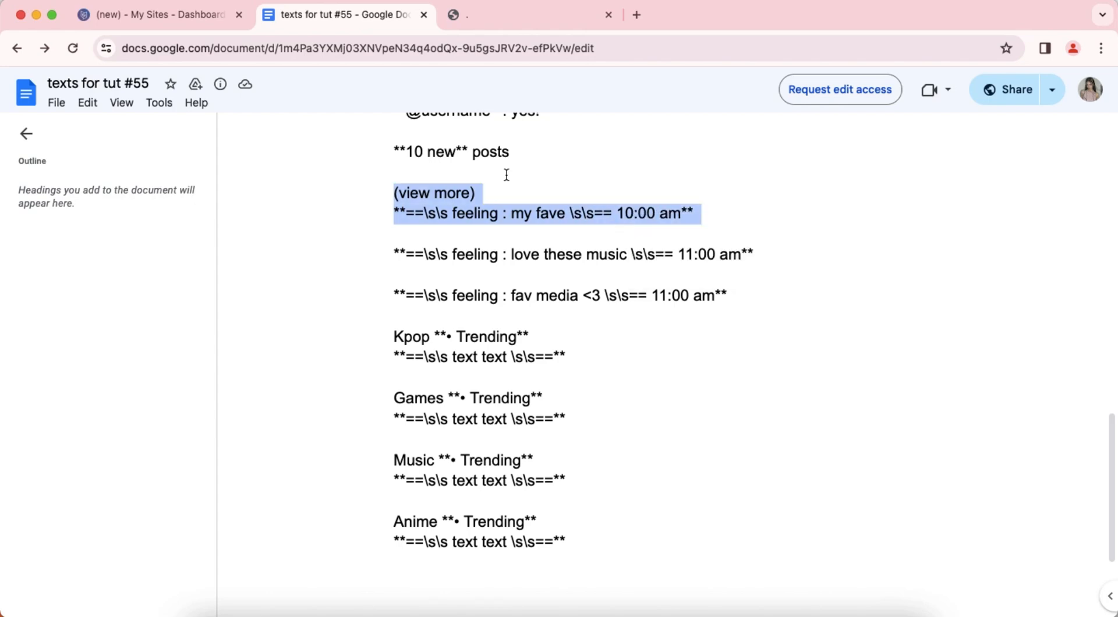
left_click(175, 16)
right_click(66, 214)
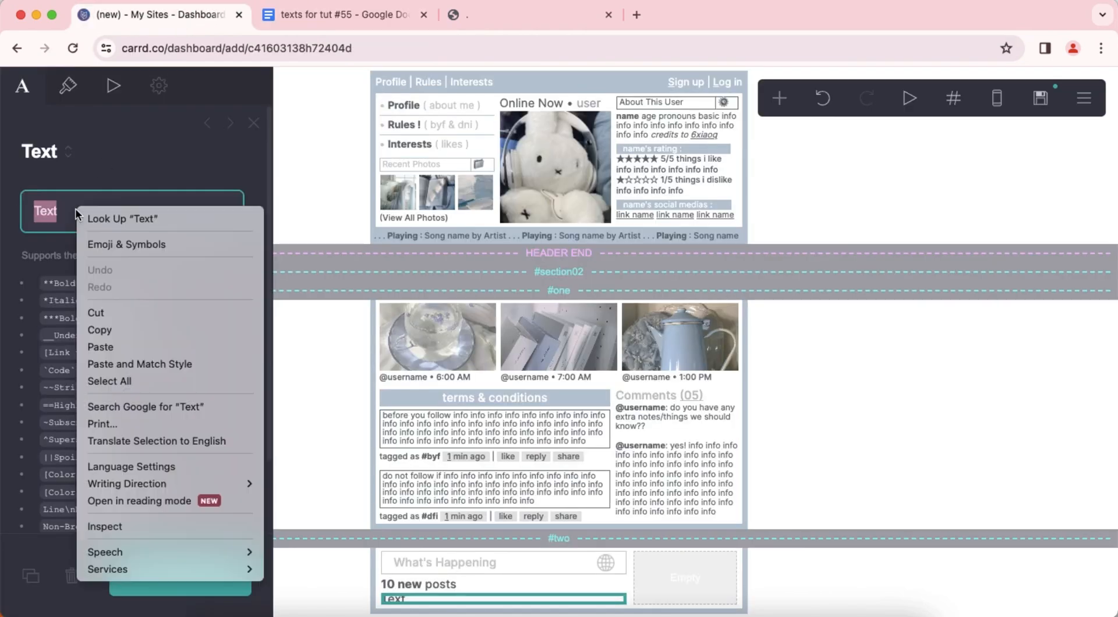
left_click(128, 347)
type("your st")
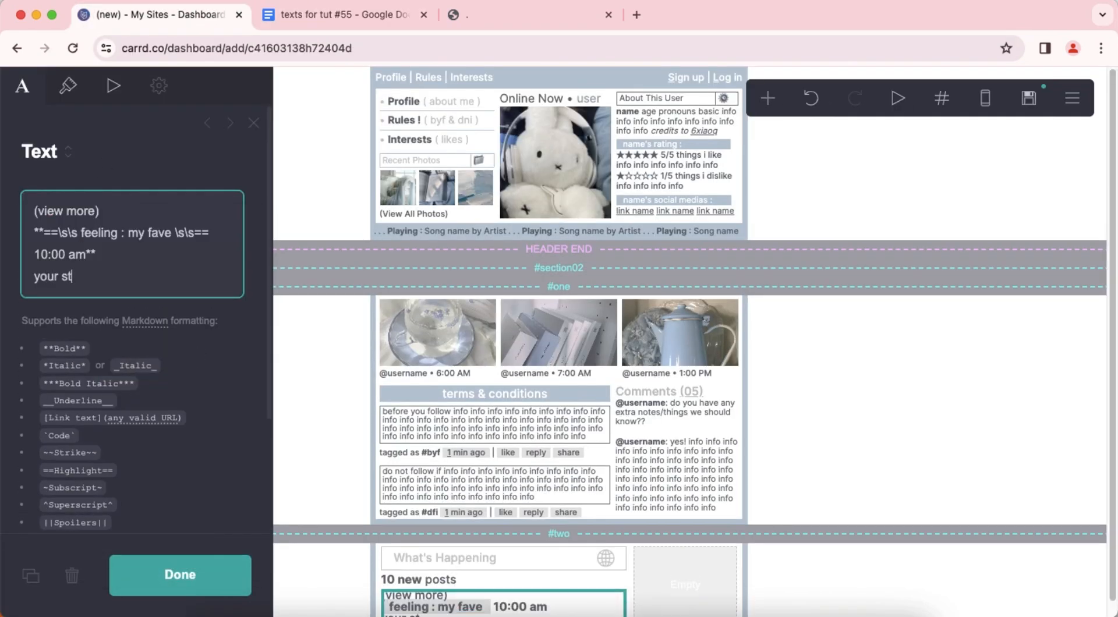
type("anlist etc info info info info info info info info info info info info info info info info")
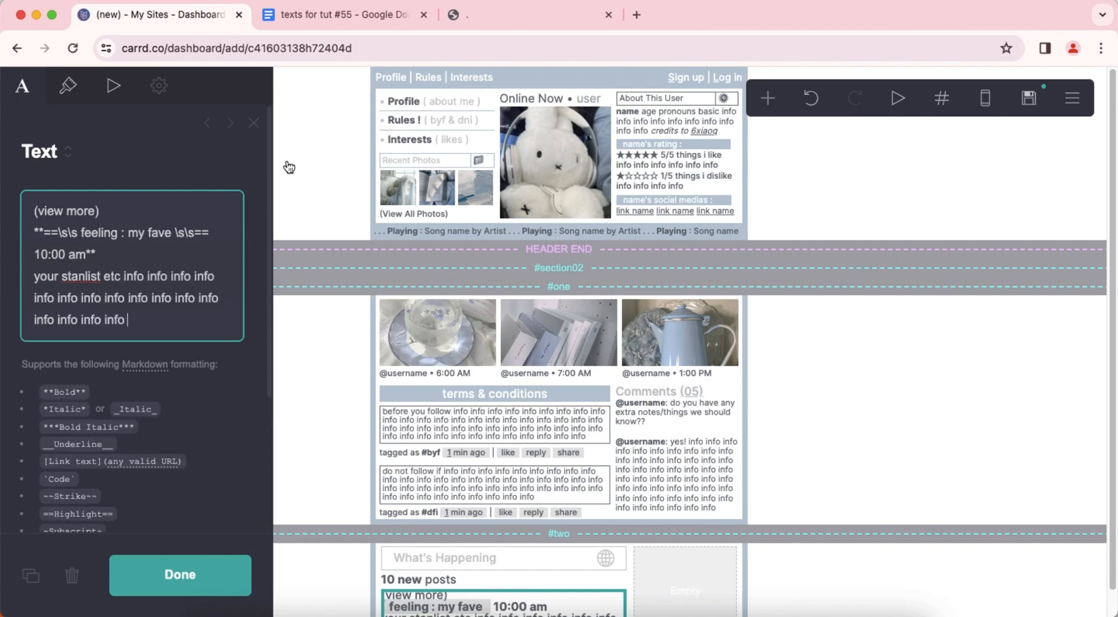
Append the document's "feeling : love these music" line, followed by "your favourite music artists etc" and repeated "info" filler.
left_click(325, 22)
left_click_drag(396, 252, 757, 256)
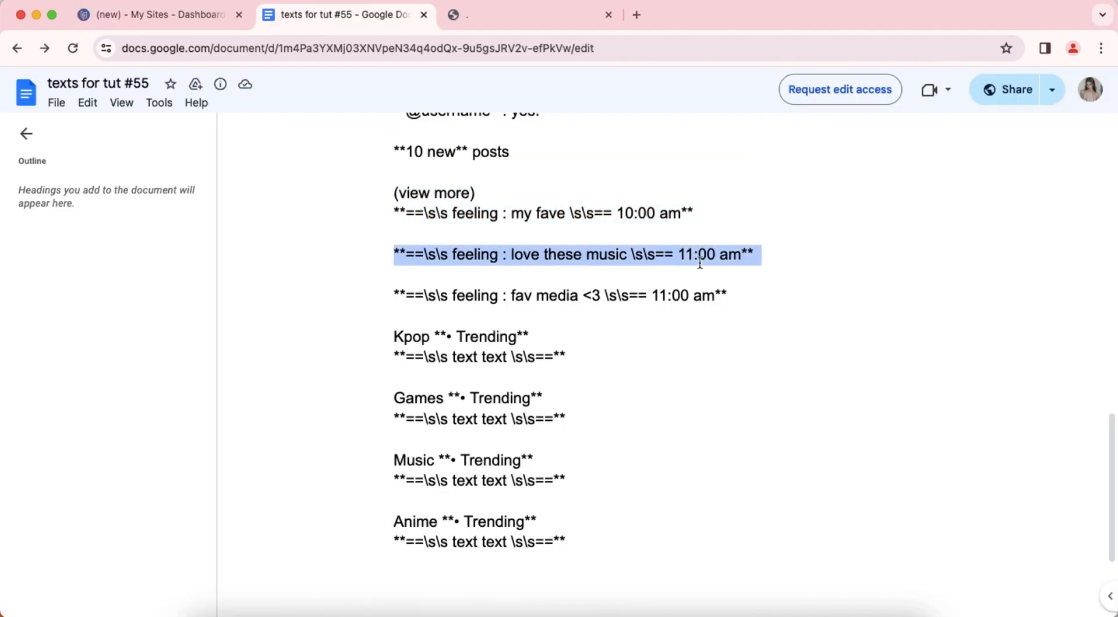
right_click(615, 255)
left_click(647, 268)
left_click(106, 23)
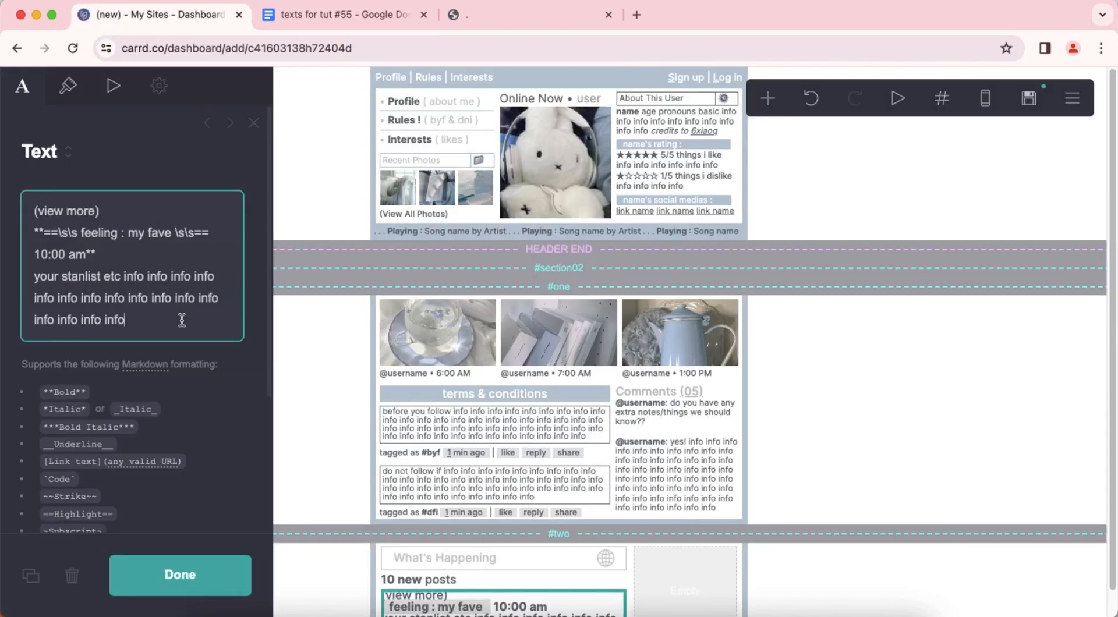
key("Return")
right_click(162, 347)
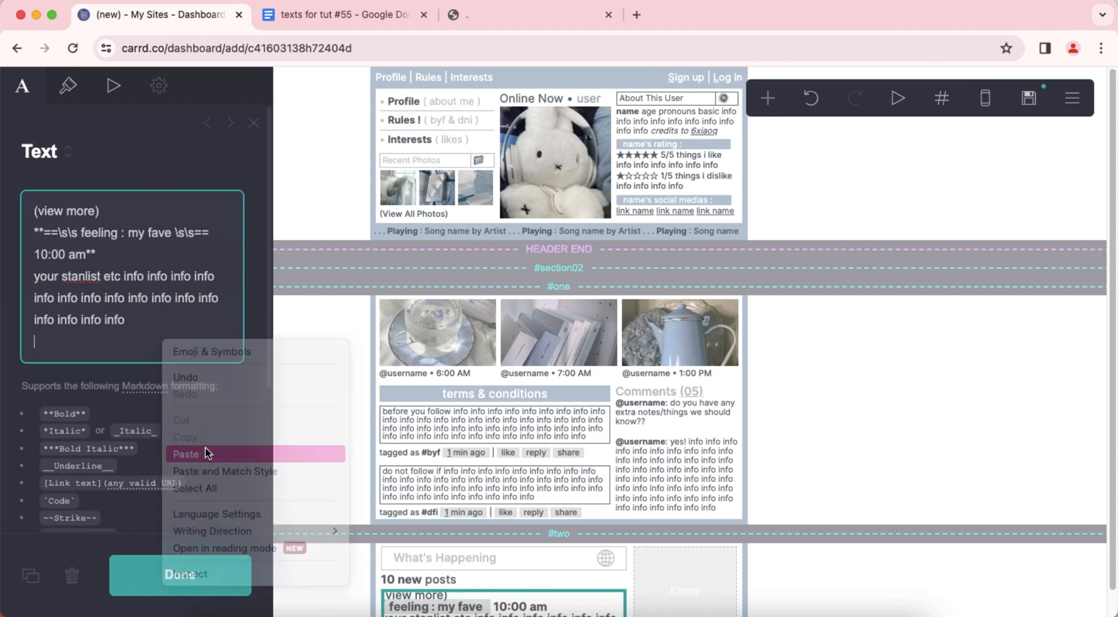
left_click(186, 454)
key("Return")
type("your favourite music artists etc")
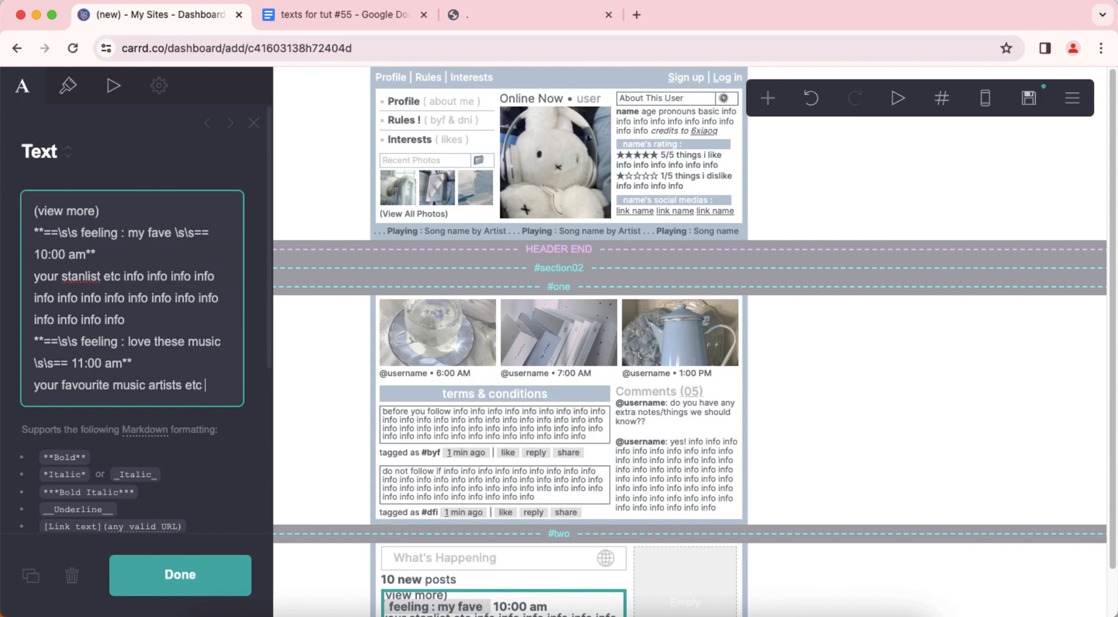
key("super+v")
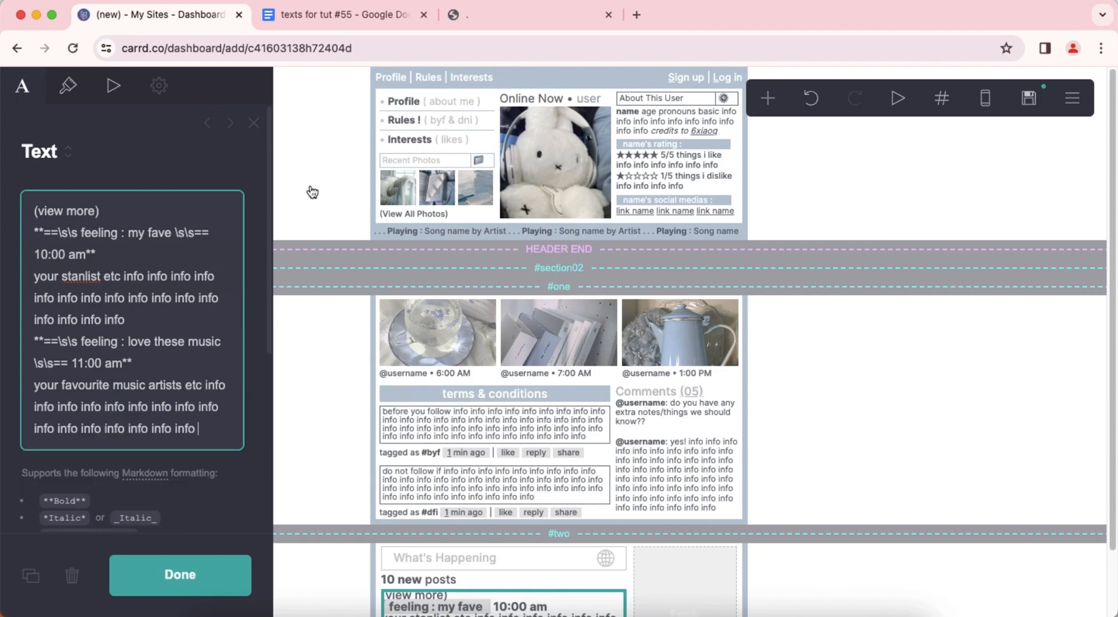
Append the document's "feeling : fav media <3" line, followed by "your favourite movies or series etc" and repeated "info" filler.
left_click(328, 17)
left_click_drag(394, 295, 749, 293)
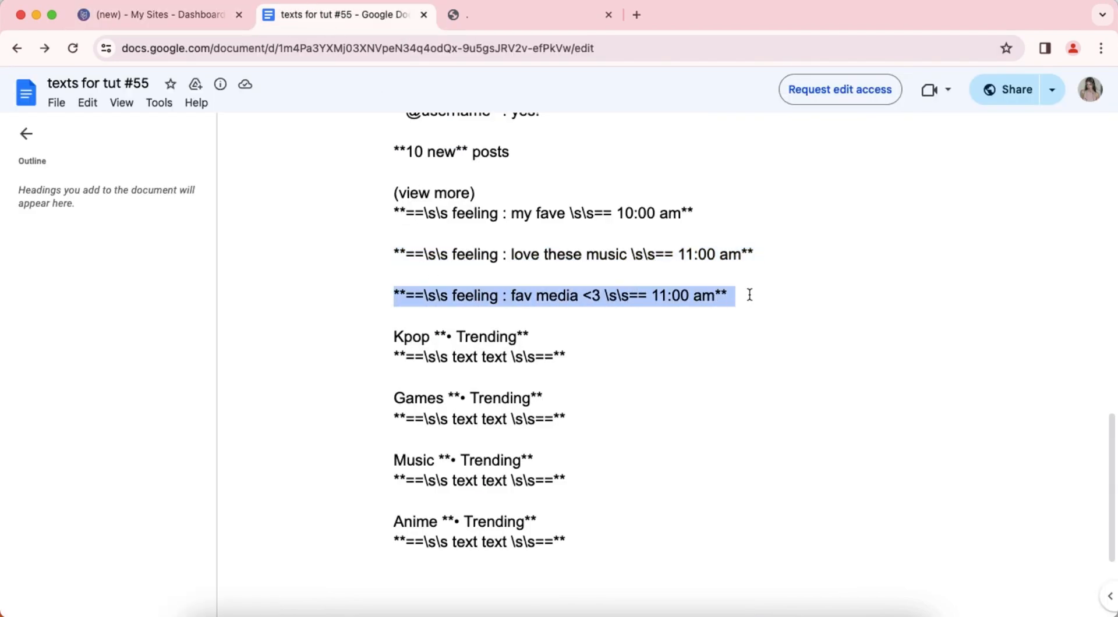
right_click(570, 297)
left_click(606, 313)
left_click(155, 17)
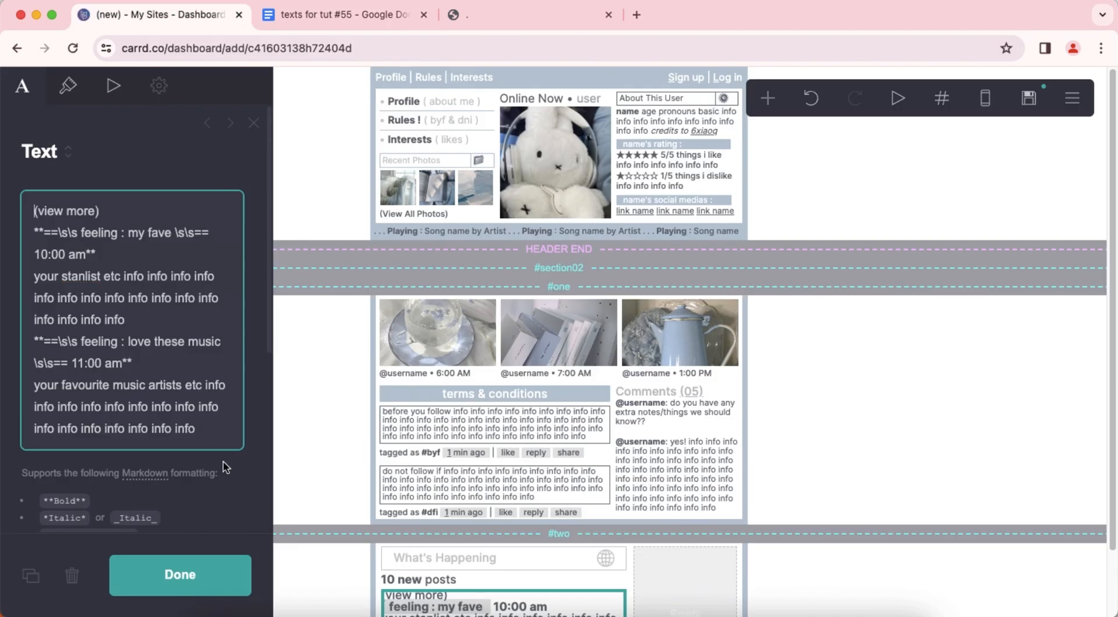
key("Return")
right_click(226, 447)
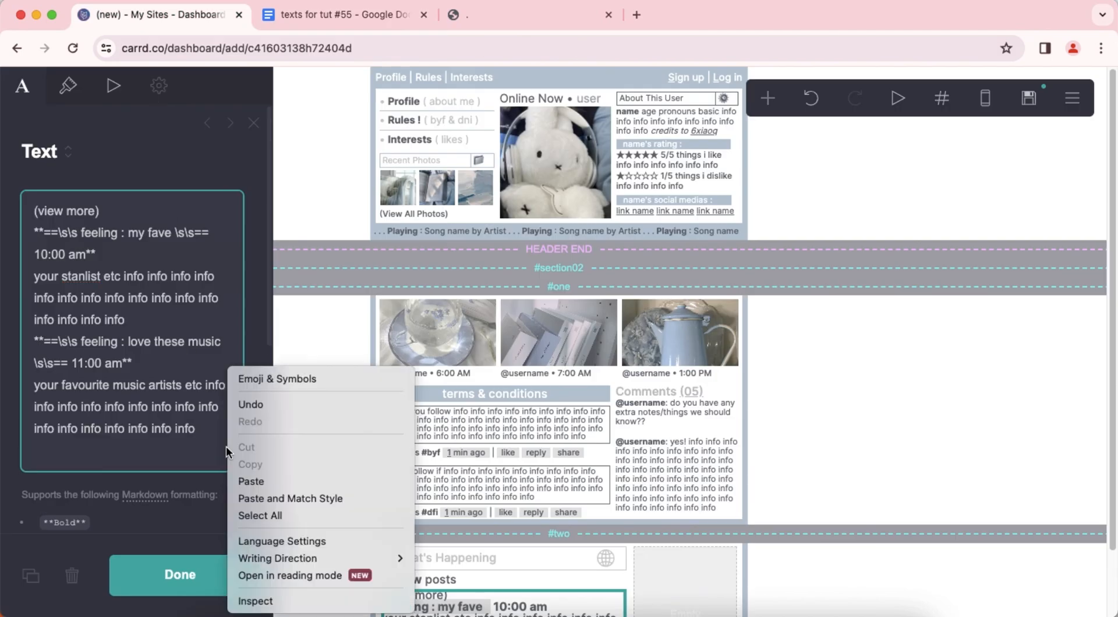
left_click(251, 479)
key("Return")
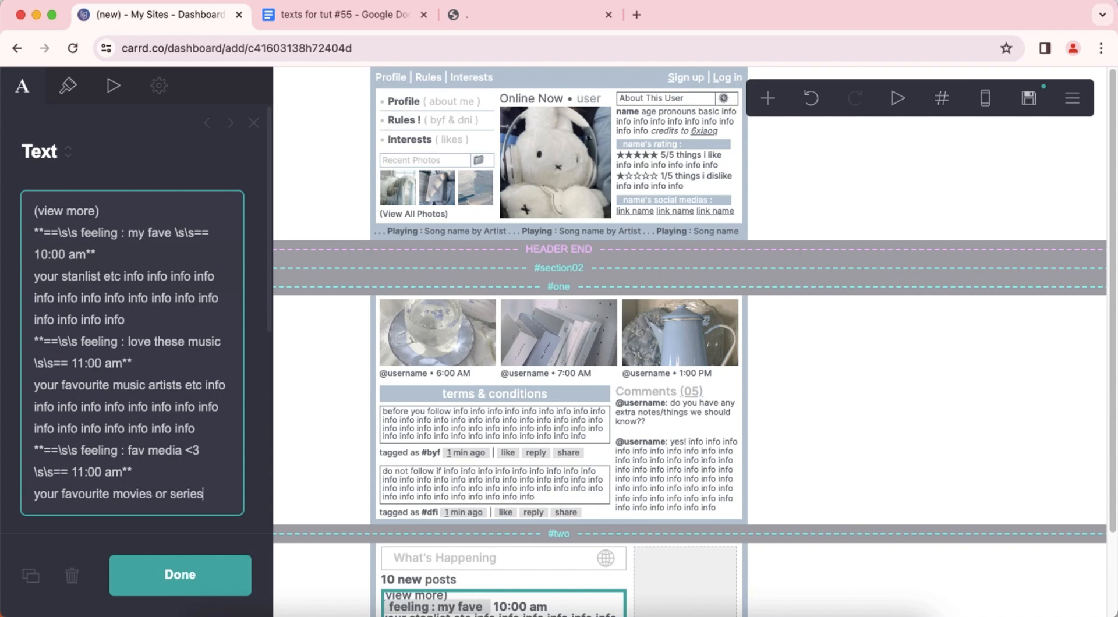
key("super+v")
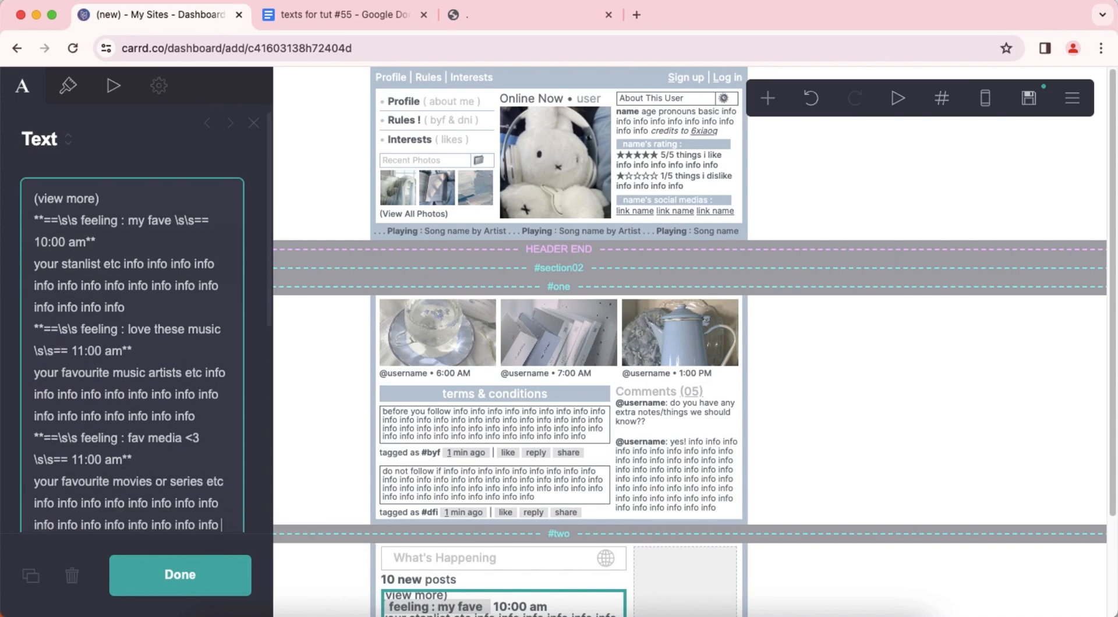
scroll(148, 376, "up", 3)
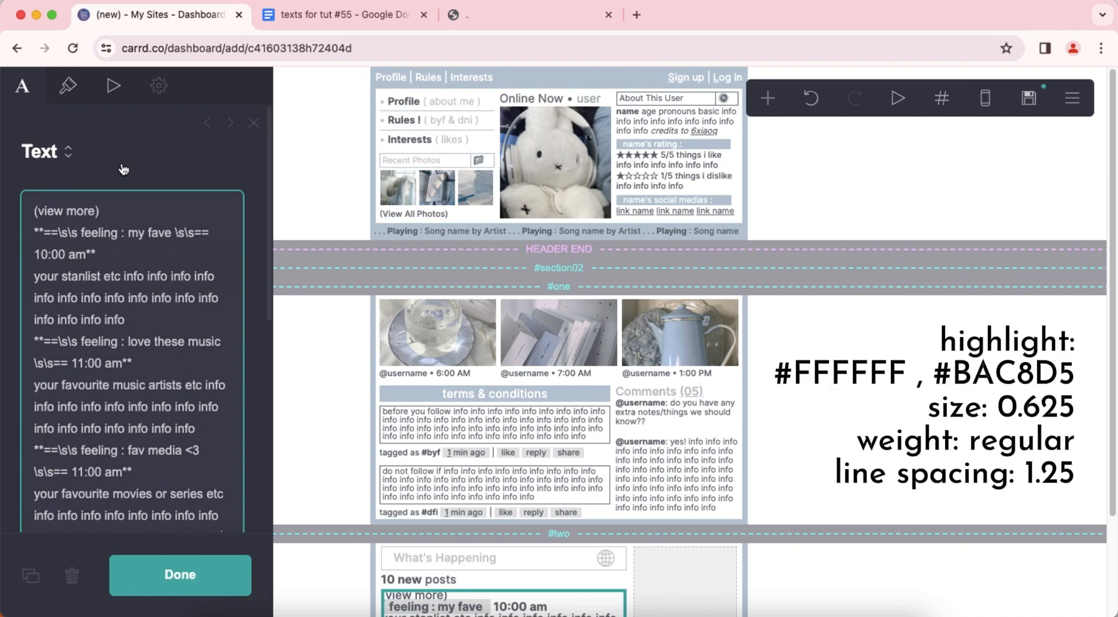
Set the "(view more)" text's highlight colors to #FFFFFF for the text and #BAC8D5 for the background.
left_click(68, 86)
left_click(93, 326)
type("#FFFFFF")
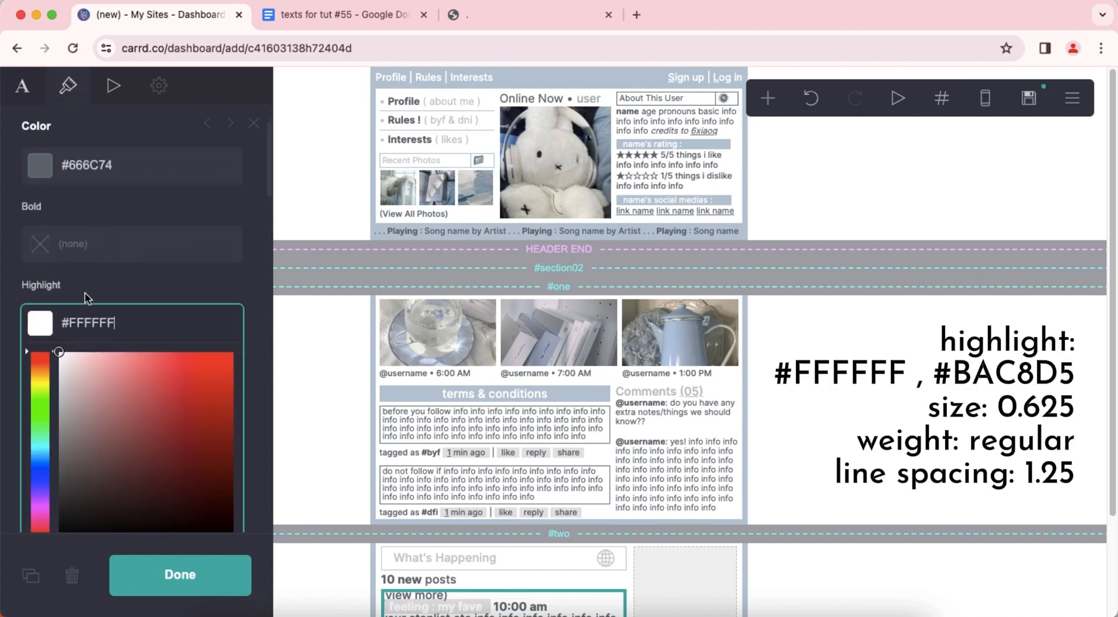
key("Return")
left_click(196, 327)
type("#BAC8")
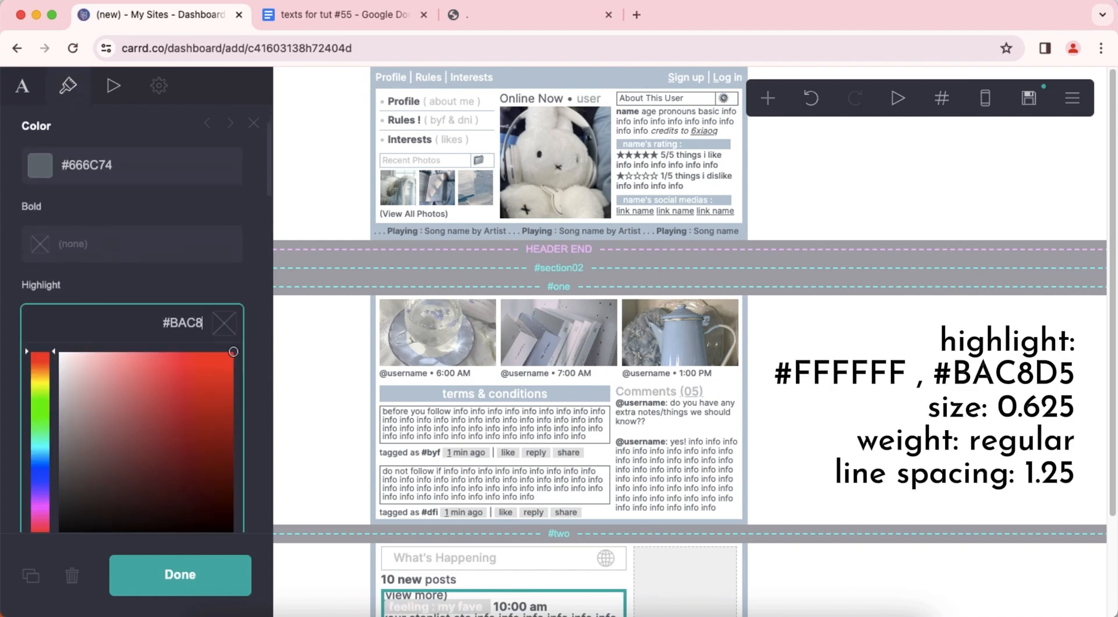
type("D5")
key("Return")
Set the "(view more)" text's size to 0.625, weight to Regular and line spacing to 1.25, and finish editing it.
scroll(233, 289, "down", 3)
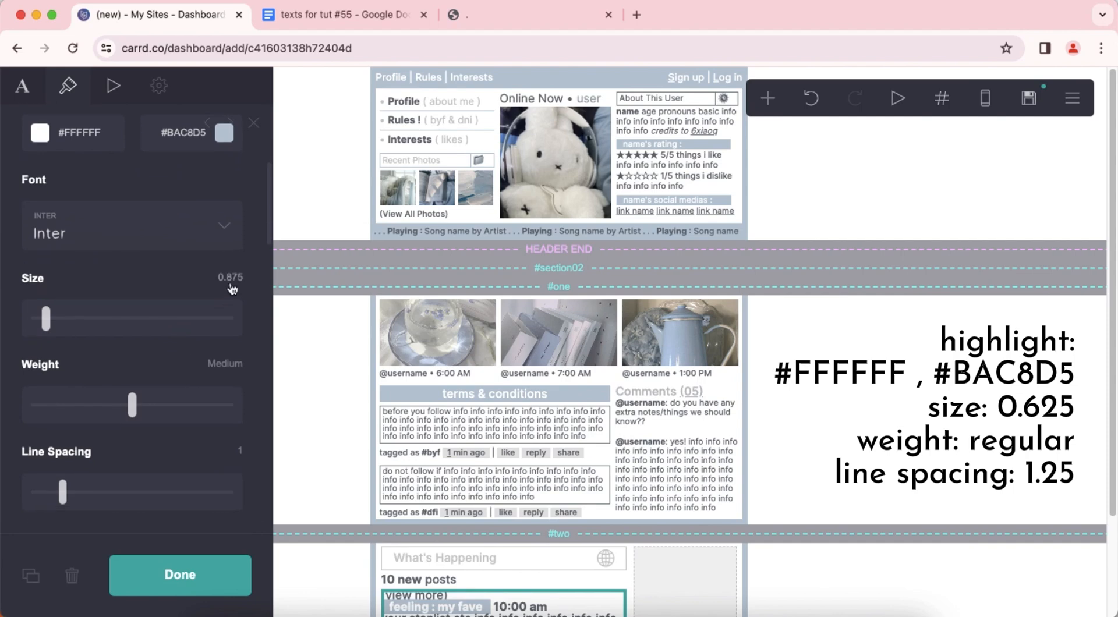
left_click(232, 278)
type("0.625")
key("Return")
left_click_drag(132, 405, 110, 410)
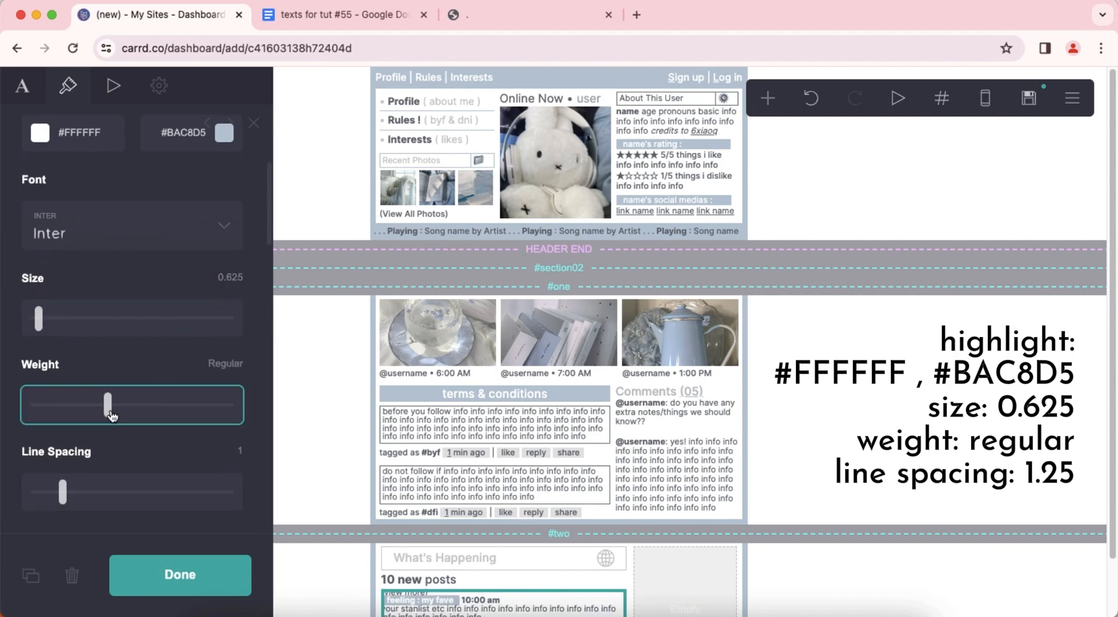
scroll(150, 374, "down", 2)
left_click(243, 367)
type("1.")
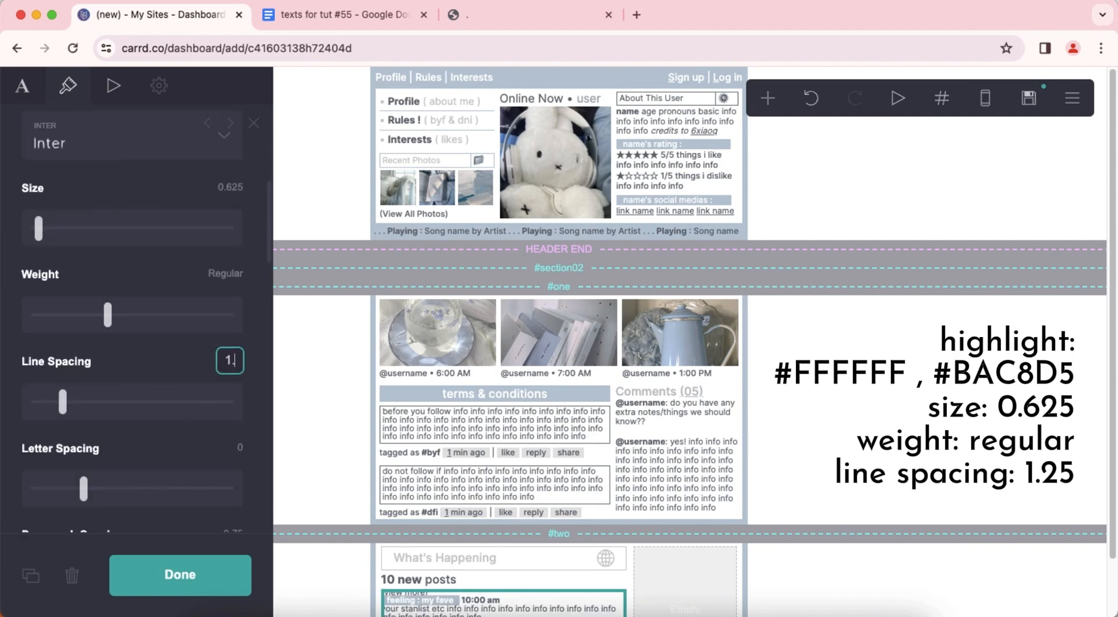
type("25")
key("Return")
left_click(834, 398)
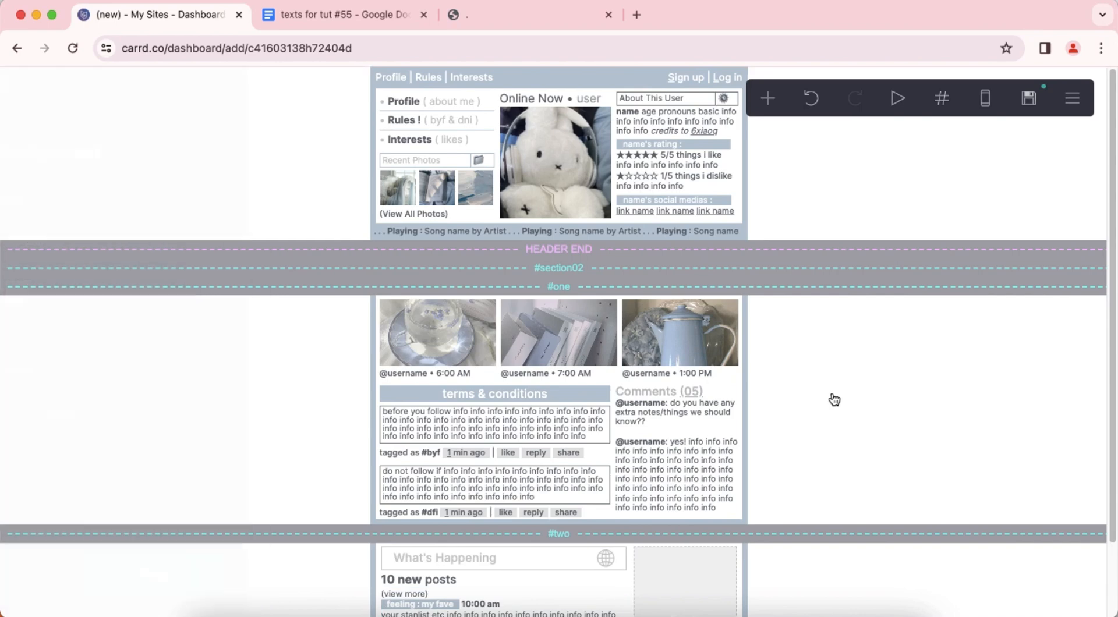
Add a text element and place it in the empty column beside the "What's Happening" content.
scroll(834, 397, "down", 2)
left_click(765, 99)
left_click(600, 158)
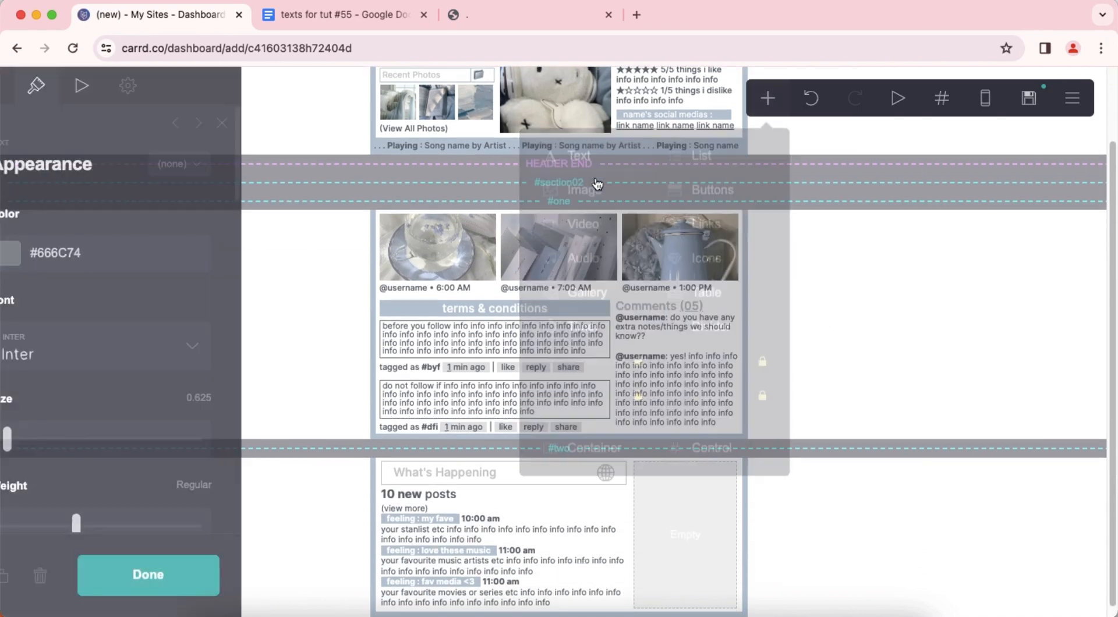
left_click_drag(447, 613, 676, 495)
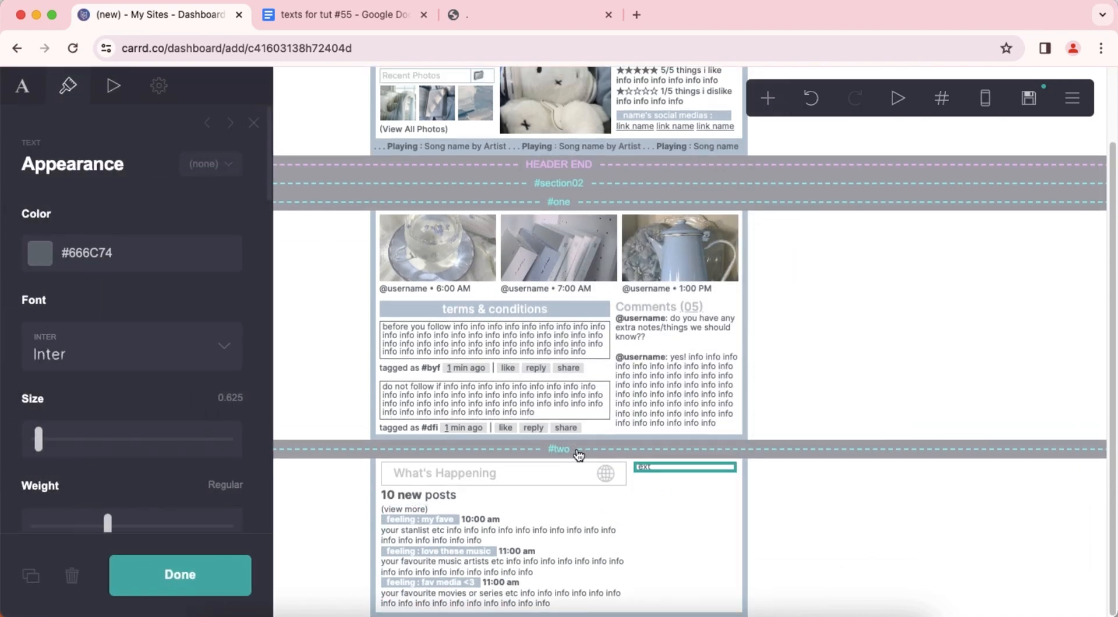
Replace the new text's placeholder with the "Kpop **• Trending**" lines copied from the Google Docs file "texts for tut #55".
left_click(22, 88)
left_click(350, 15)
scroll(392, 294, "down", 1)
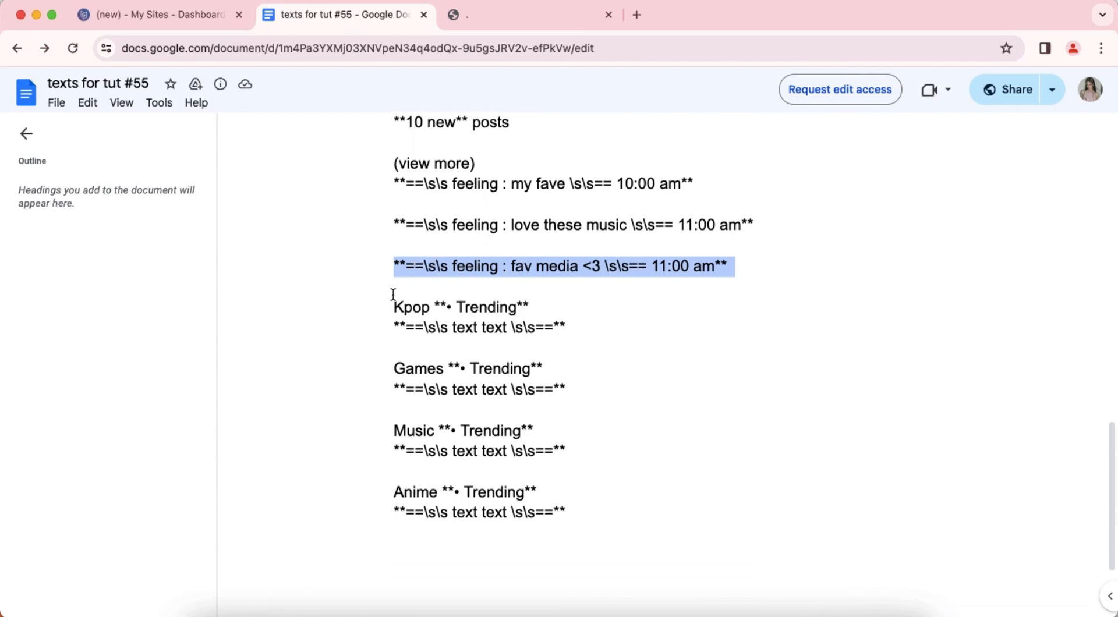
left_click_drag(394, 303, 568, 329)
right_click(484, 318)
left_click(512, 327)
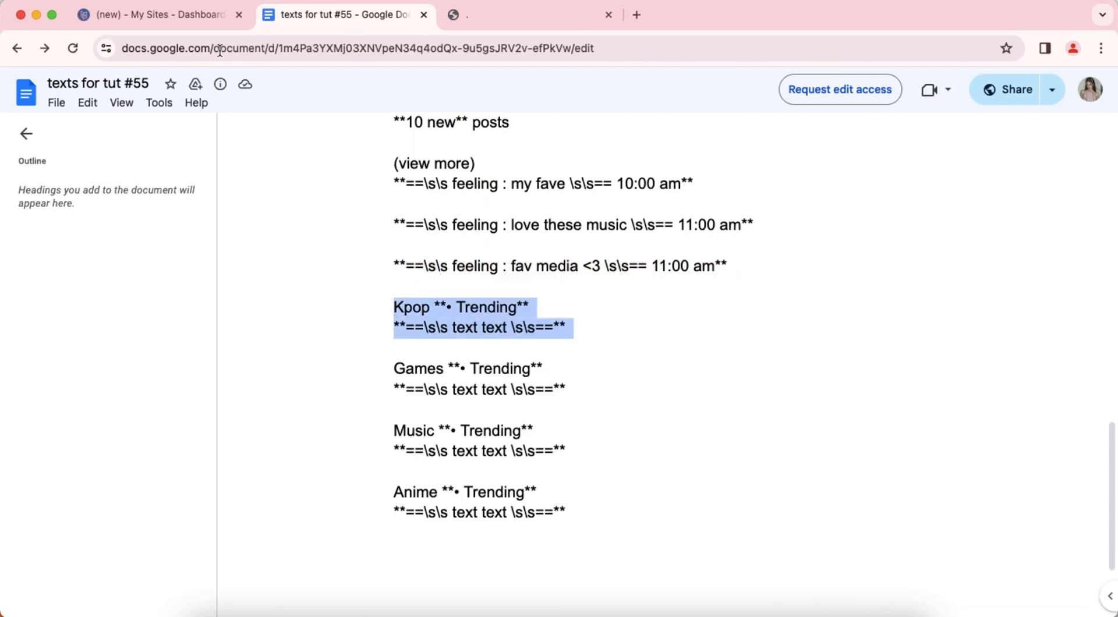
left_click(151, 15)
double_click(71, 210)
right_click(71, 212)
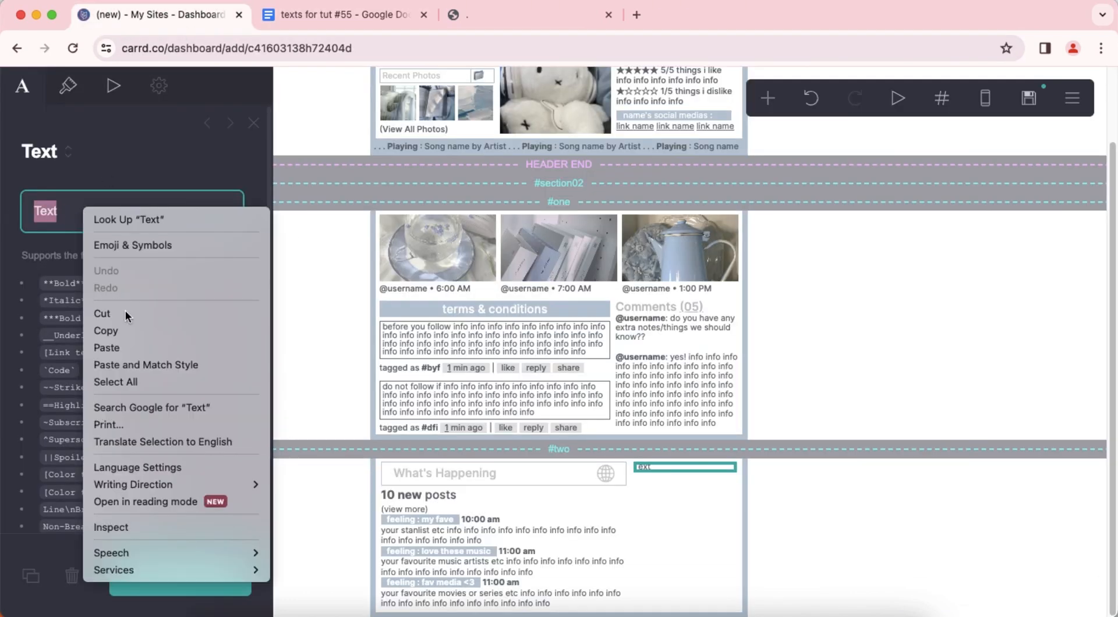
left_click(135, 346)
Replace "text text" in the Kpop entry with "group name info info" and start a new line below it.
left_click_drag(82, 233, 129, 230)
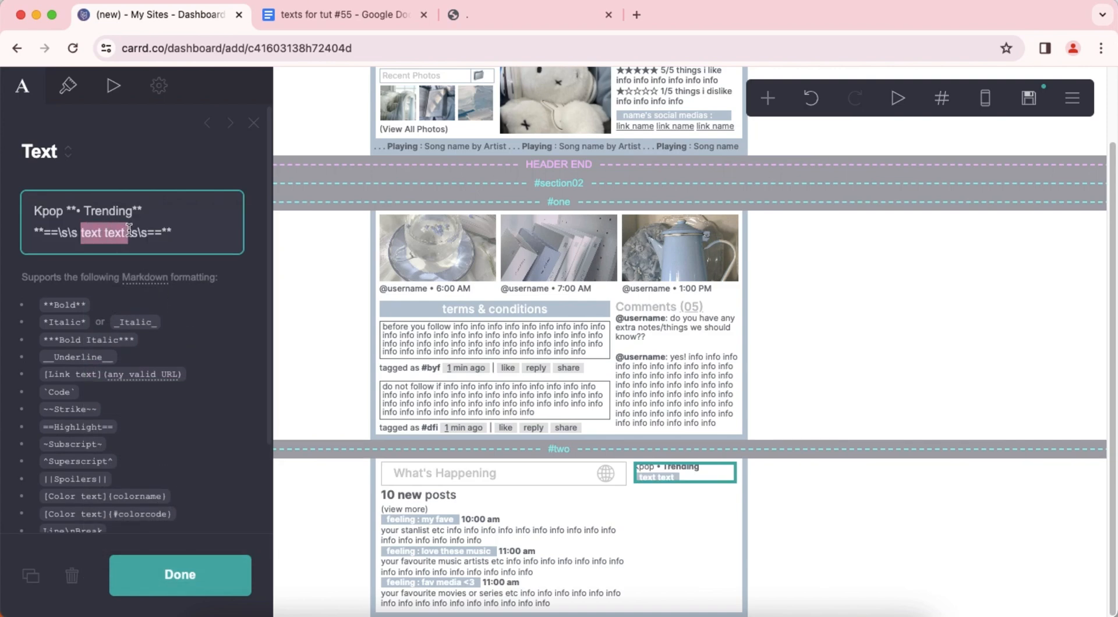
type("group")
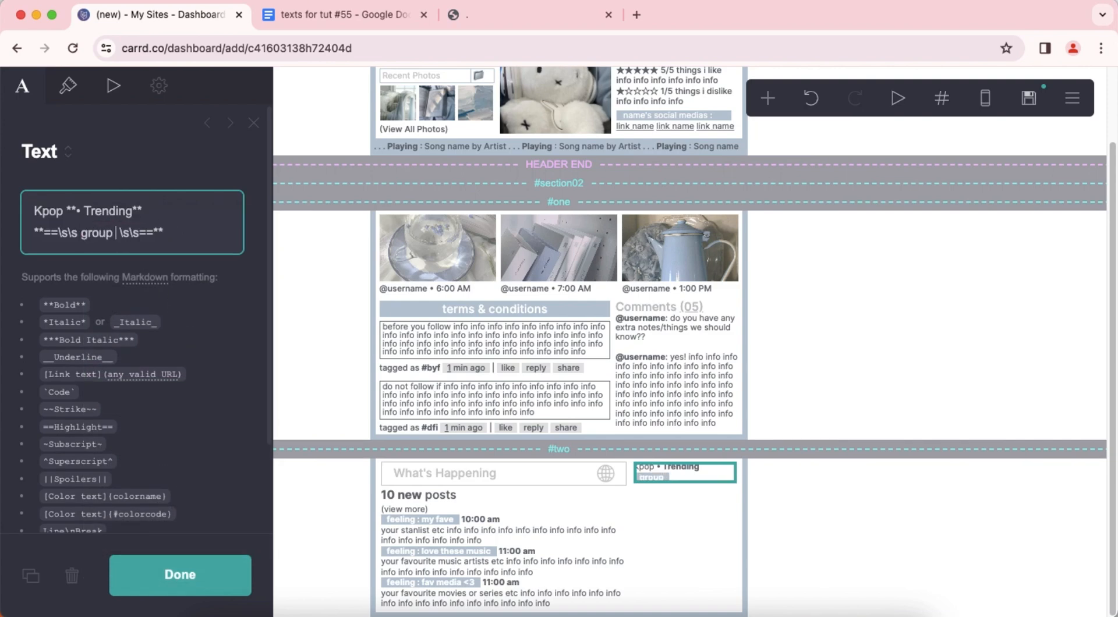
type(" name info info")
key("Down")
key("Return")
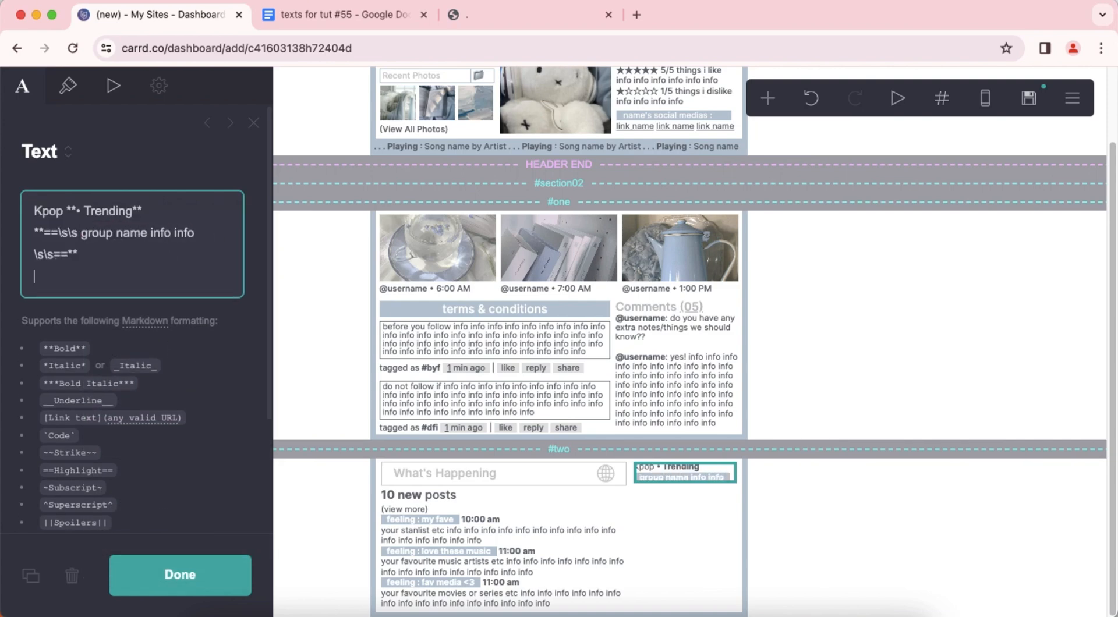
Add the line "Trending with **Idol name**" beneath the Kpop entry's group name in the trending text.
type("Trending wit")
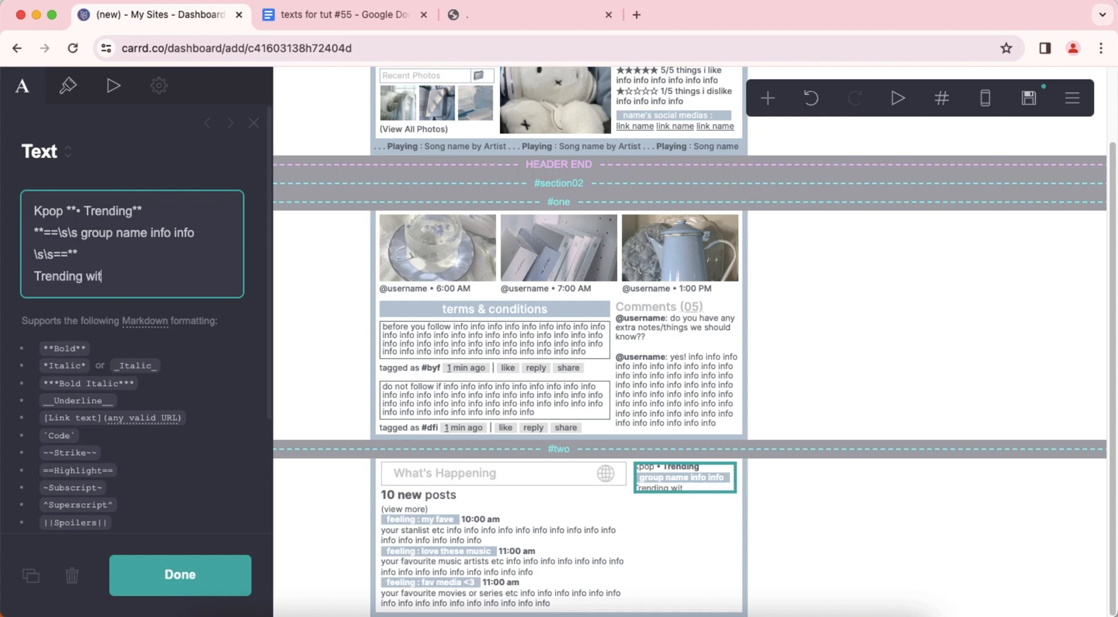
type("h **Idol name**")
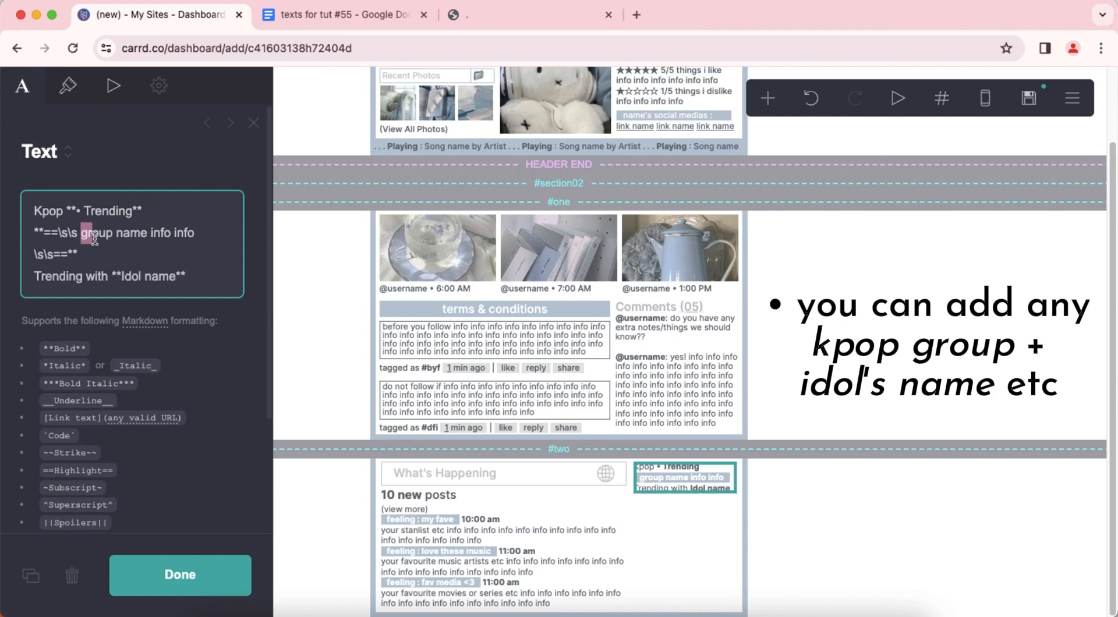
left_click_drag(94, 239, 190, 231)
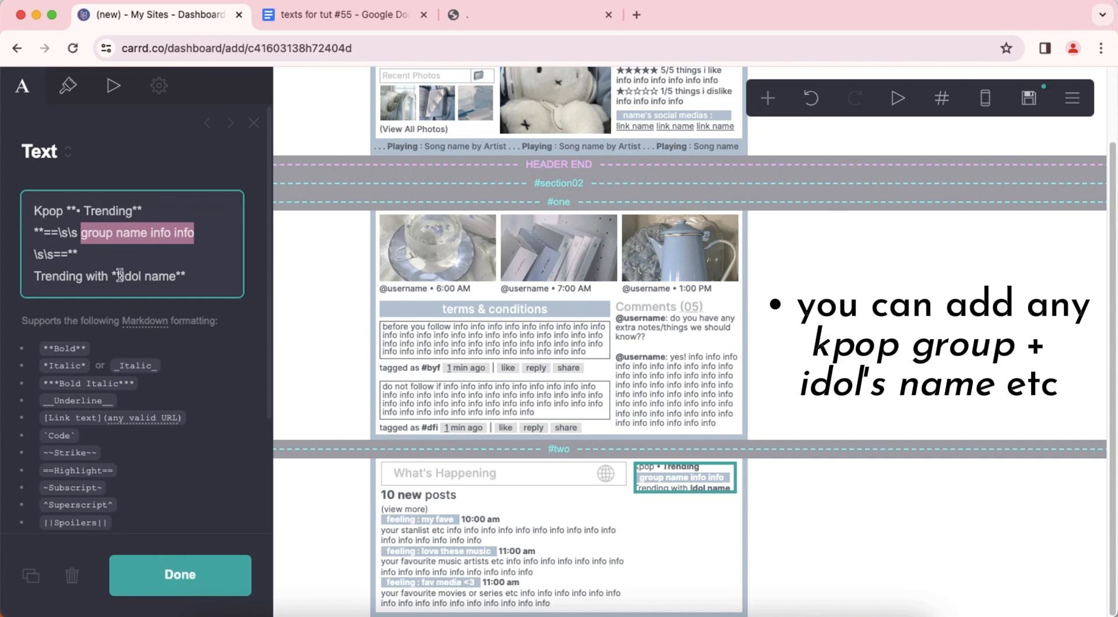
left_click_drag(120, 275, 161, 274)
left_click(201, 275)
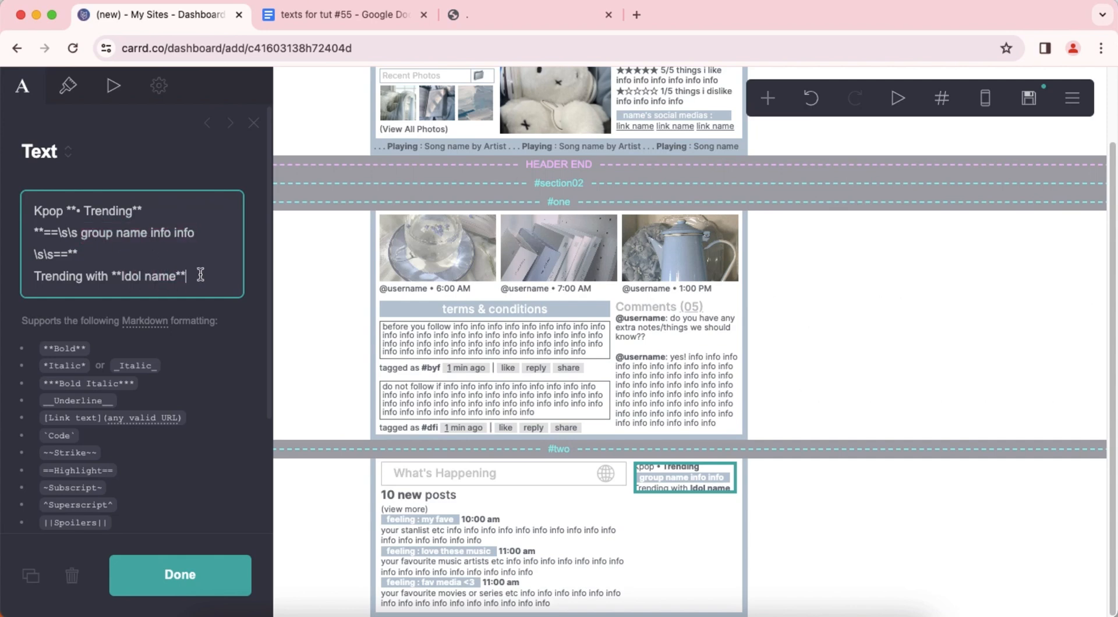
Copy the "Games **• Trending**" lines from the Google Docs file "texts for tut #55" and paste them below the Kpop entry, separated by a blank line.
left_click(344, 14)
left_click_drag(394, 368, 575, 381)
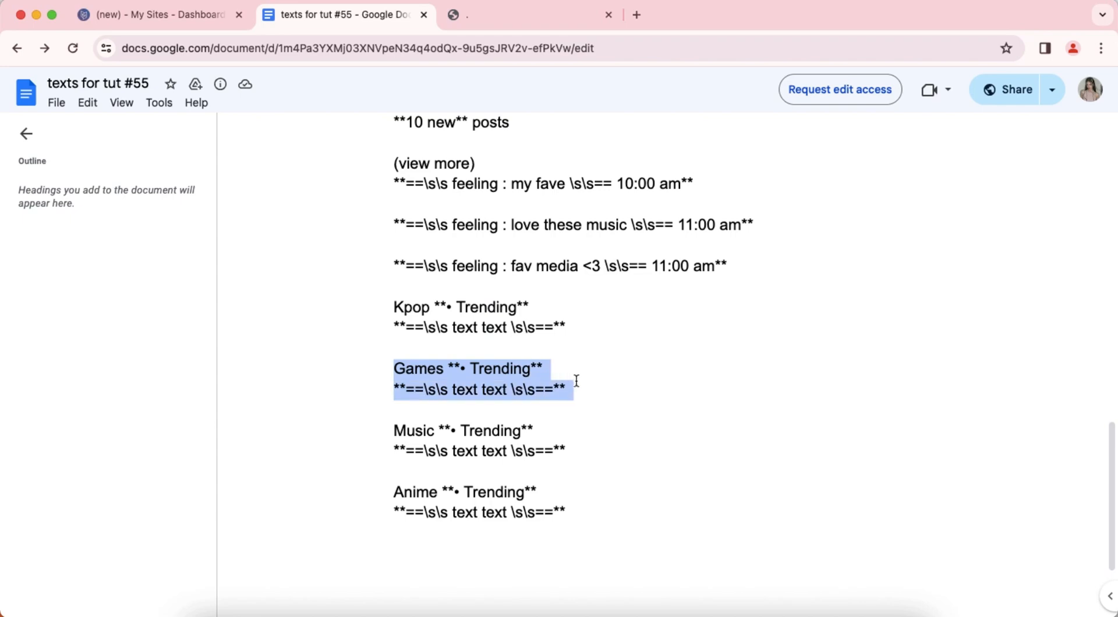
right_click(501, 369)
left_click(544, 389)
left_click(152, 21)
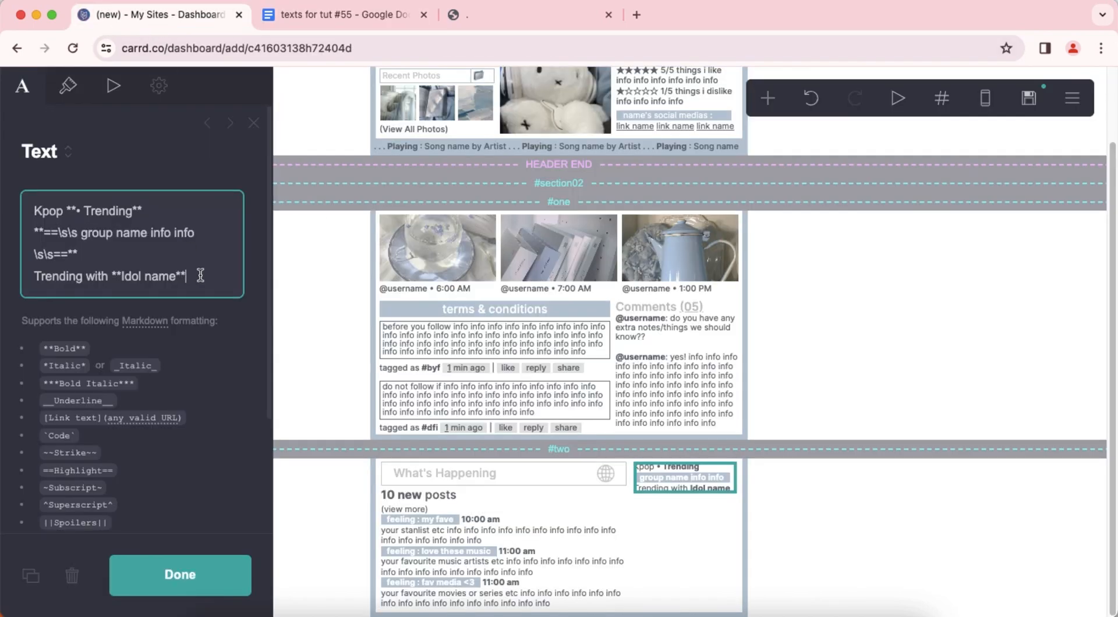
key("Return")
key("Return")
right_click(183, 324)
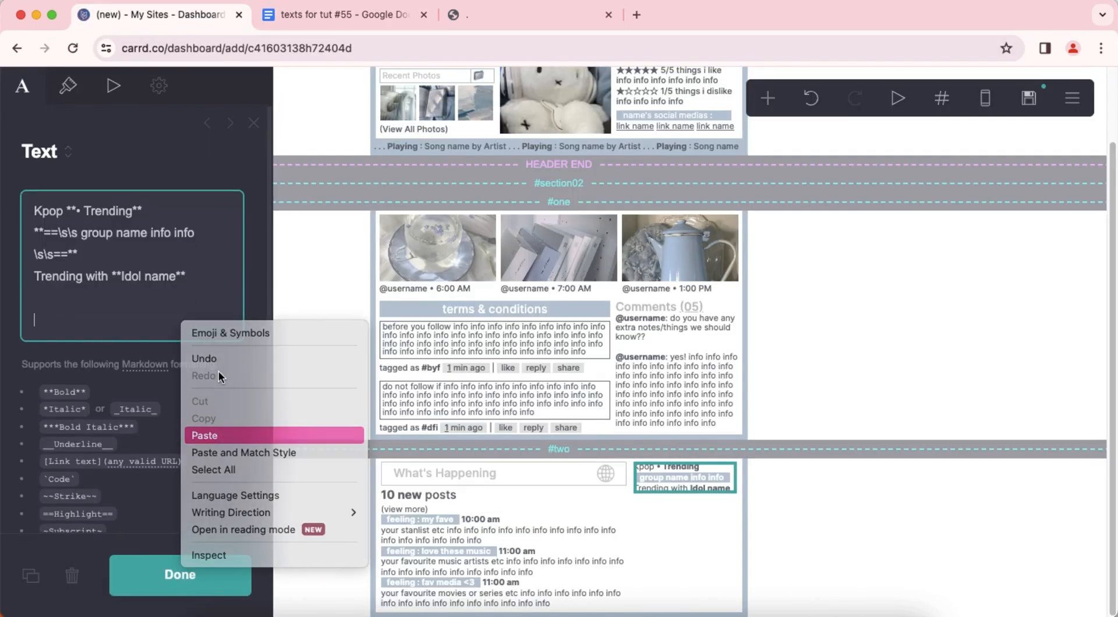
left_click(219, 436)
Replace "text text" in the Games entry with "game name info info" and add the line "Trending with **Name**" below it.
left_click_drag(81, 341, 115, 339)
type("game name")
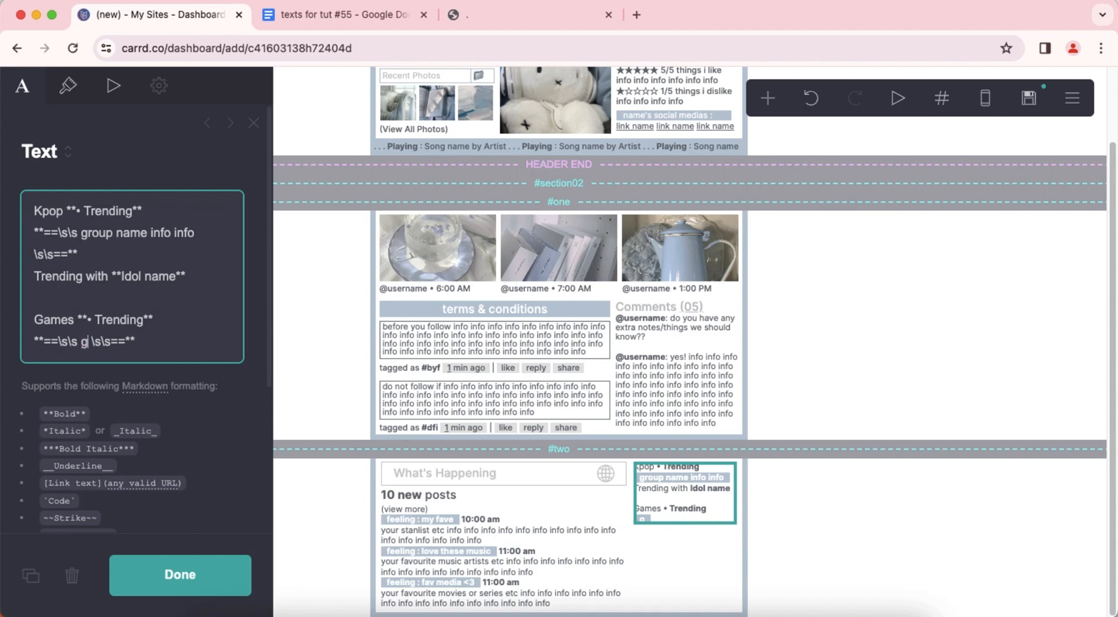
type("info info")
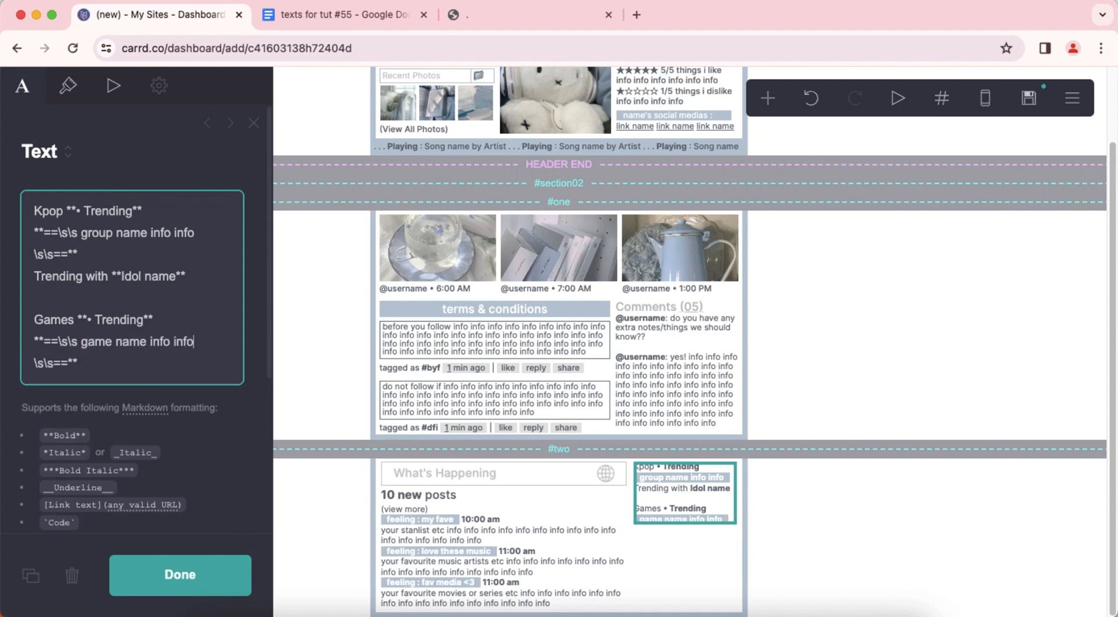
left_click_drag(81, 341, 190, 338)
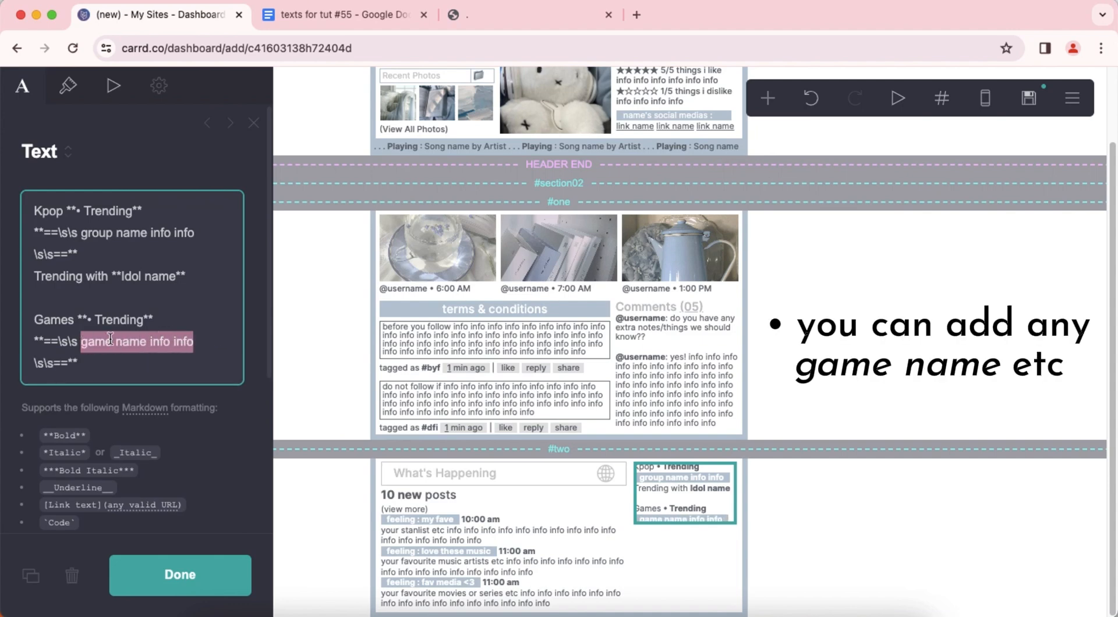
left_click(127, 364)
key("Return")
type("Trending with **N")
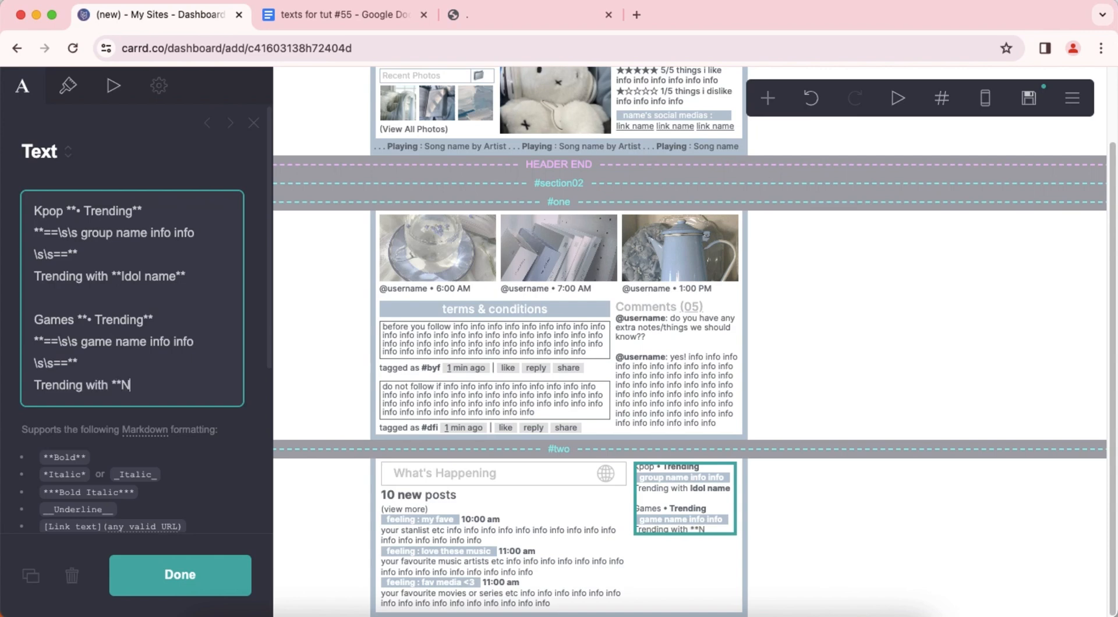
type("ame**")
key("Return")
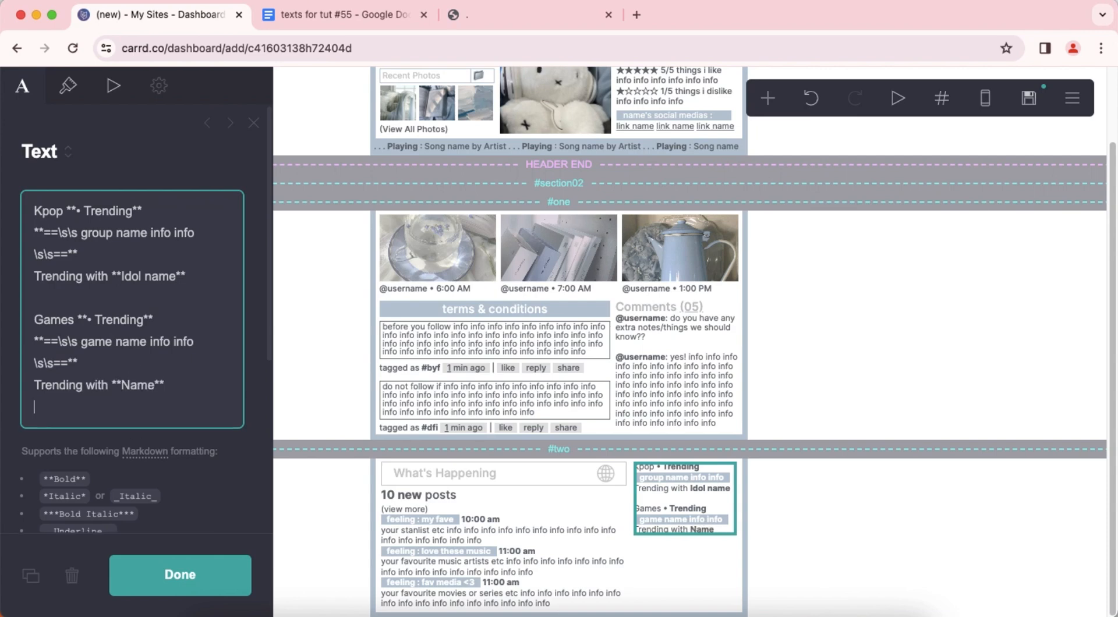
Copy the "Music **• Trending**" lines from the Google Docs file and paste them below the Games entry, separated by a blank line.
left_click(315, 17)
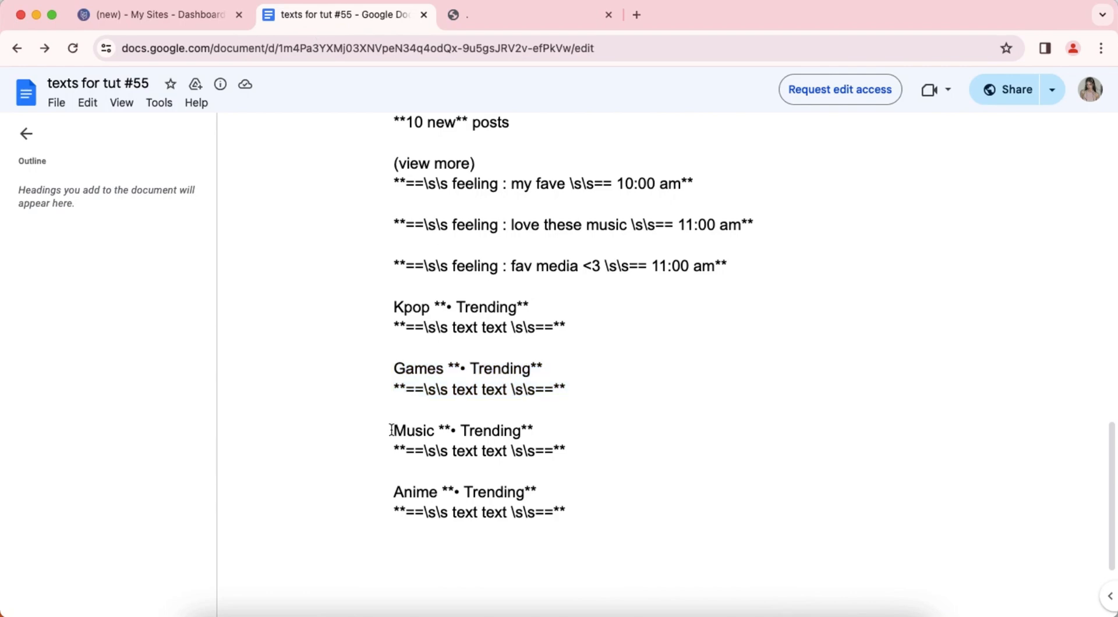
left_click_drag(394, 431, 582, 447)
right_click(472, 434)
left_click(495, 450)
left_click(155, 15)
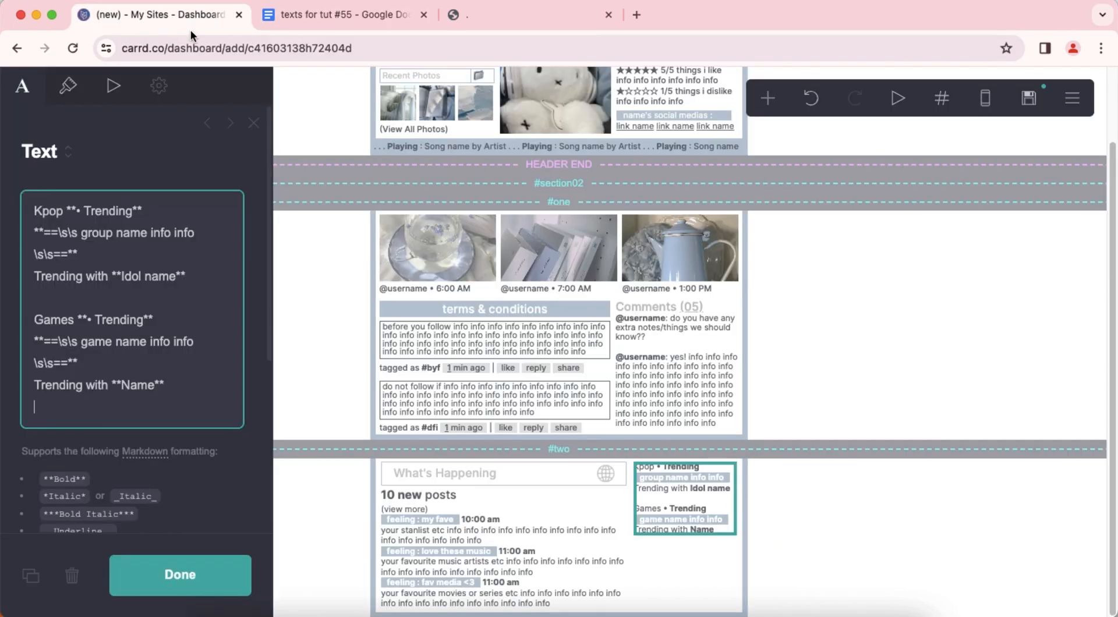
key("Return")
right_click(162, 364)
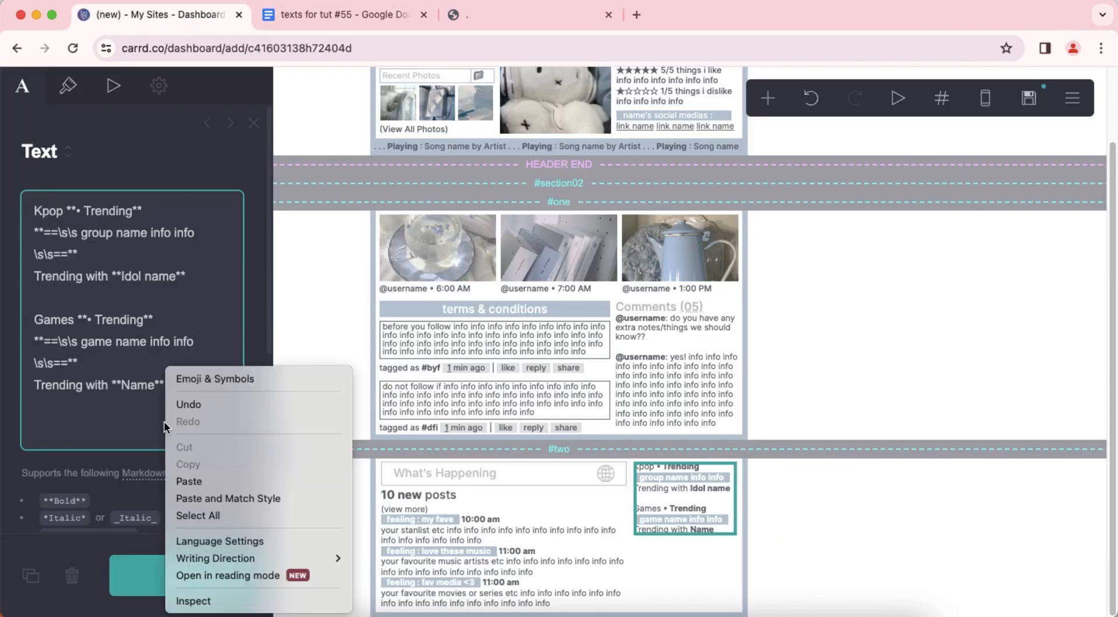
left_click(195, 468)
Replace "text text" in the Music entry with "artist name info info" and add the line "Trending with **Name**" below it.
scroll(120, 370, "down", 3)
left_click_drag(82, 358, 123, 358)
type("artist name info")
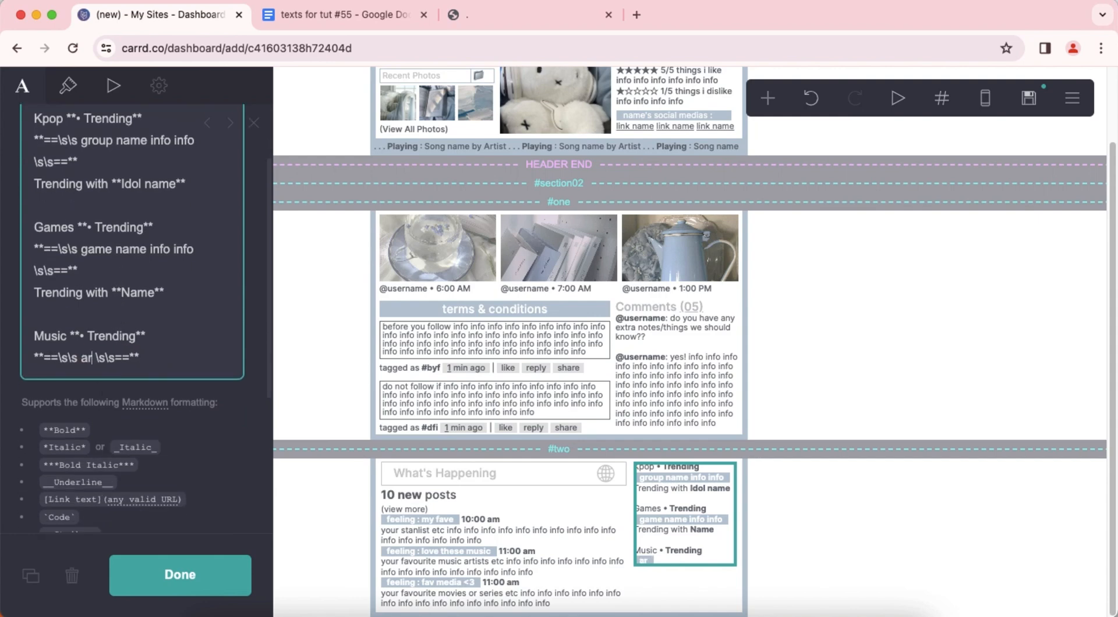
type(" info in")
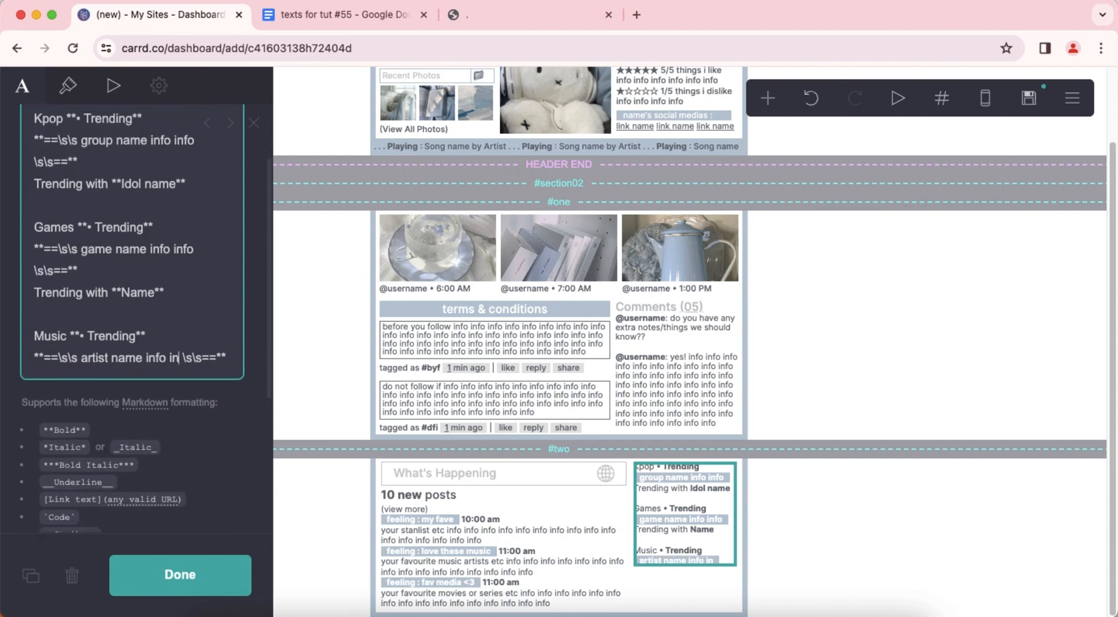
key("End")
key("Return")
type("T")
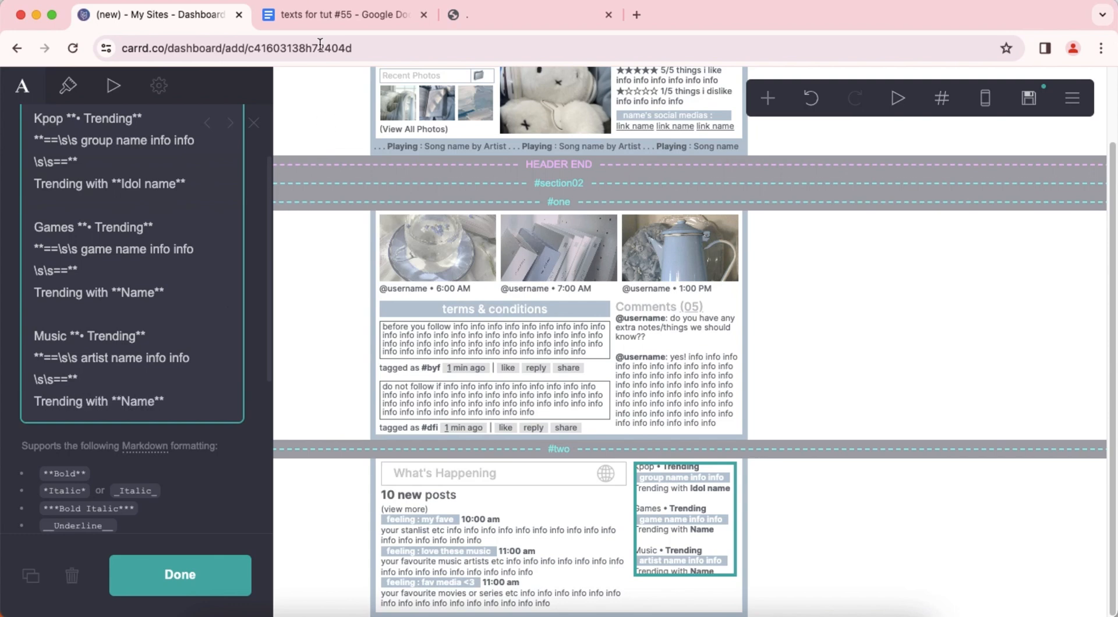
Copy the "Anime **• Trending**" lines from the Google Docs file and paste them below the Music entry, separated by a blank line.
left_click(321, 14)
left_click_drag(399, 488, 589, 512)
right_click(495, 498)
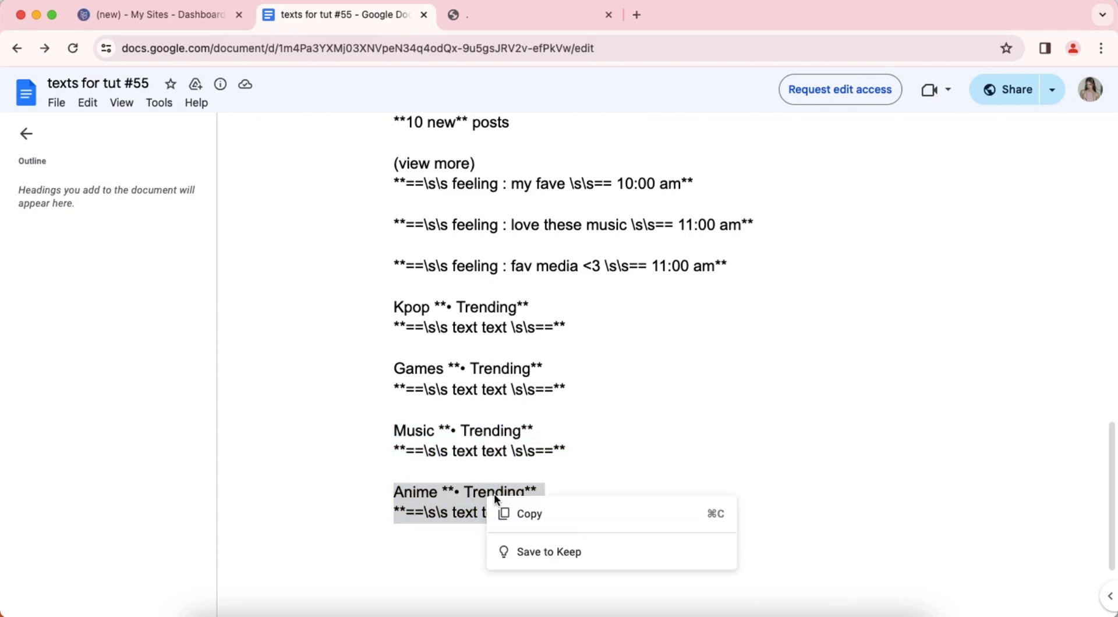
left_click(512, 513)
left_click(190, 21)
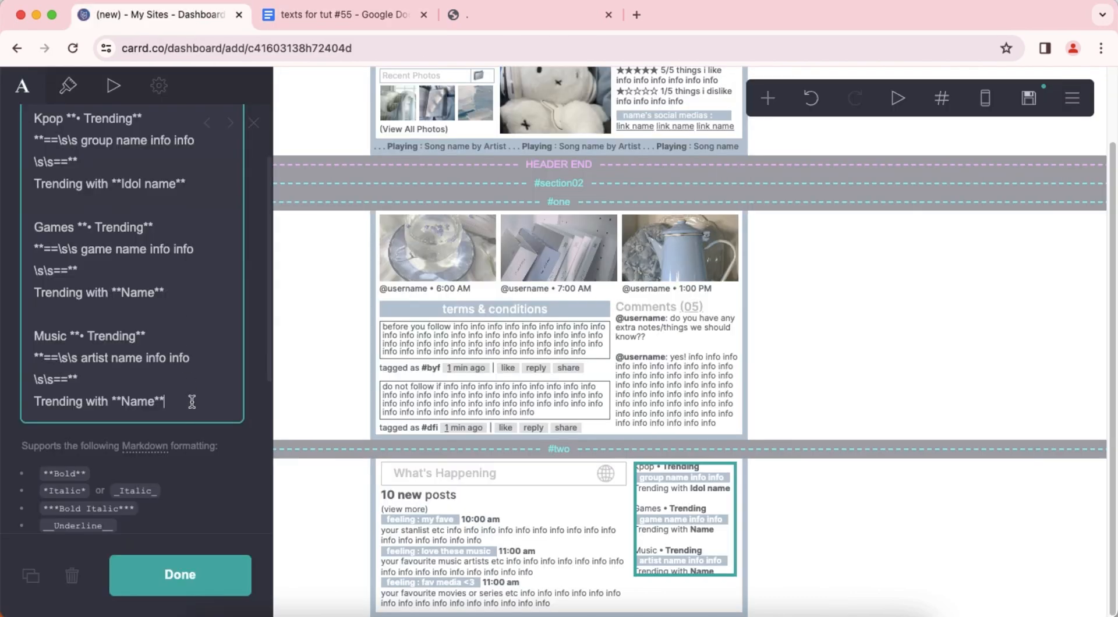
key("Return")
key("Return")
right_click(177, 436)
left_click(201, 480)
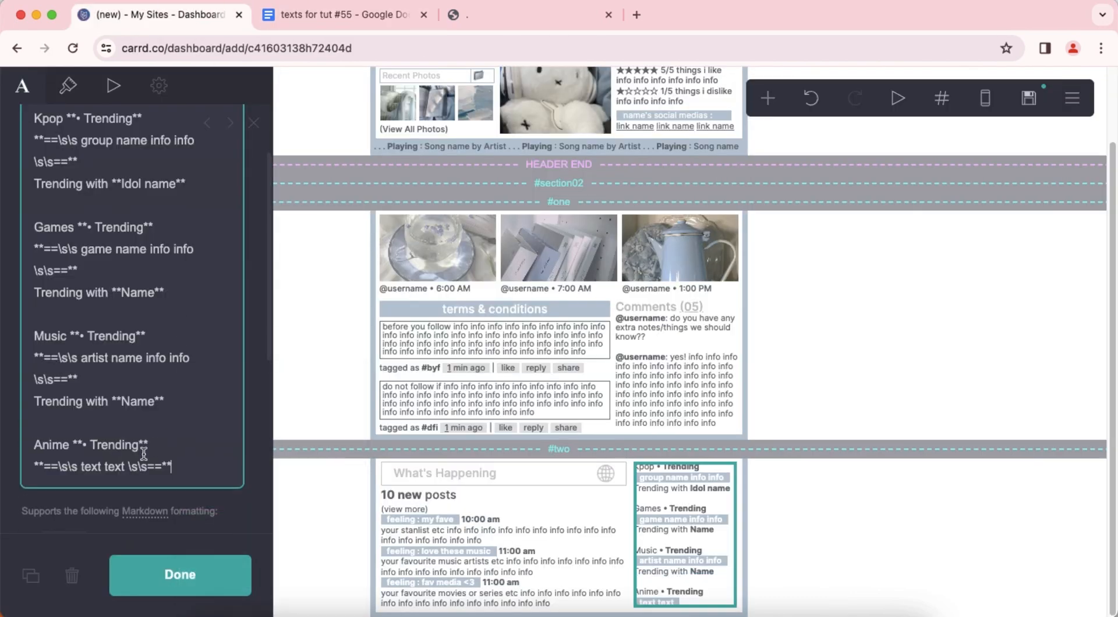
Replace "text text" in the Anime entry with "anime name info info" and add the line "Trending with **Name**" below it.
left_click_drag(81, 467, 123, 466)
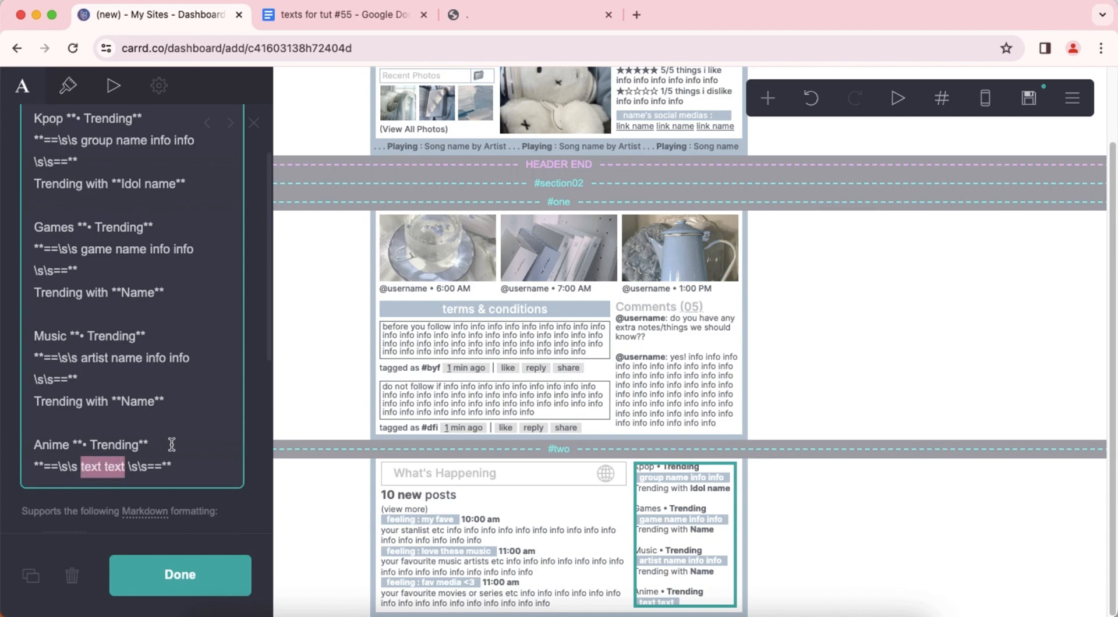
type("anime name info")
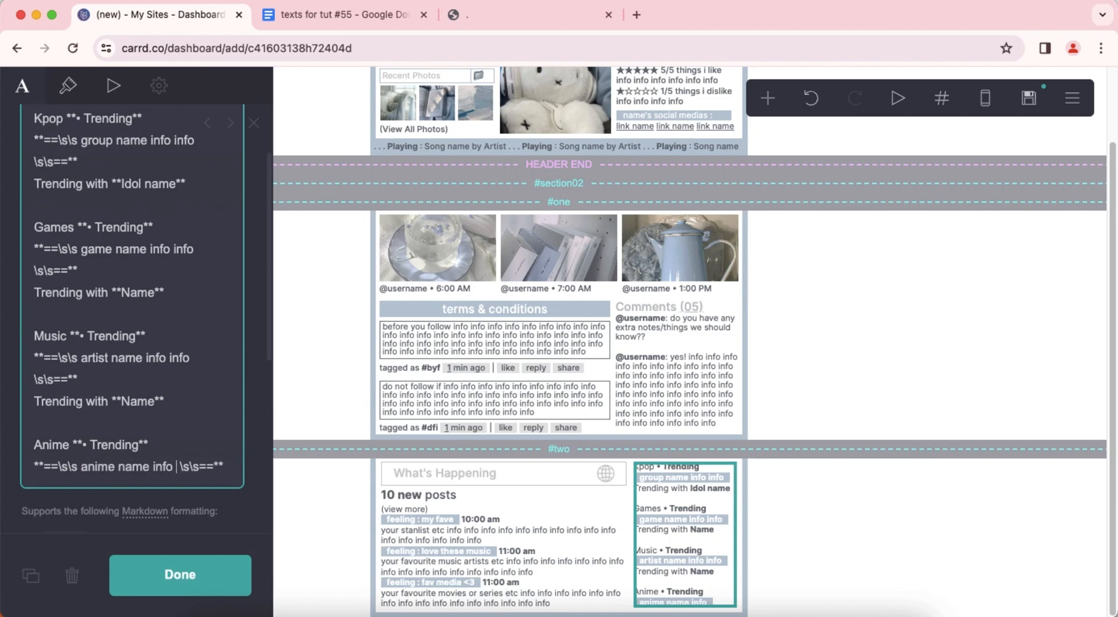
type(" info")
key("Return")
type("Trending with **Name")
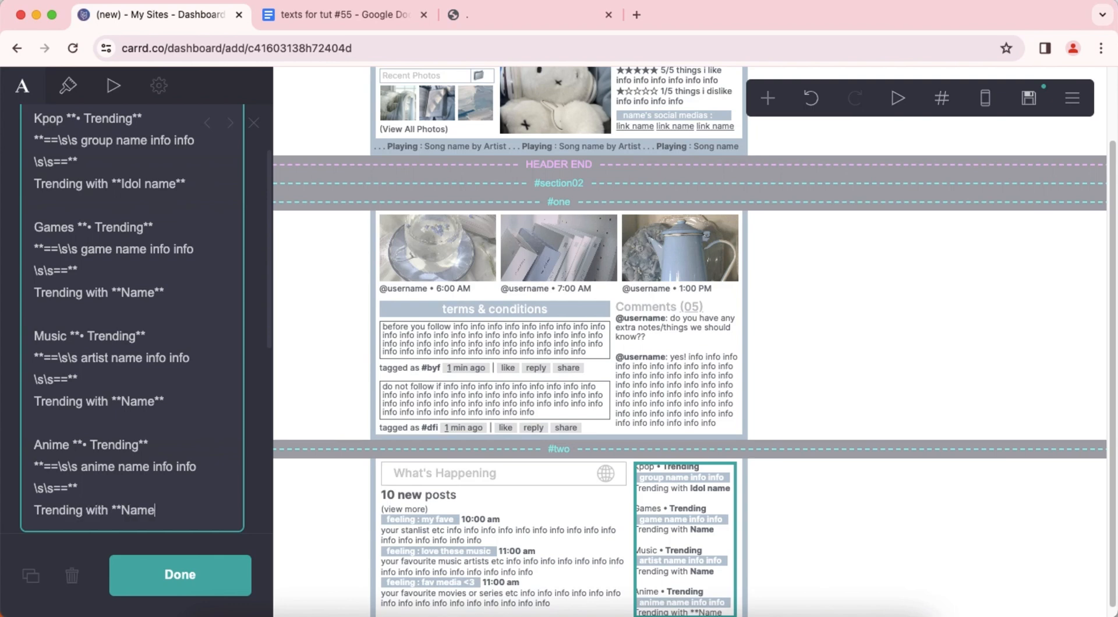
Set the trending text's paragraph spacing to 0.5 and its alignment to Center, and finish editing it.
left_click(67, 85)
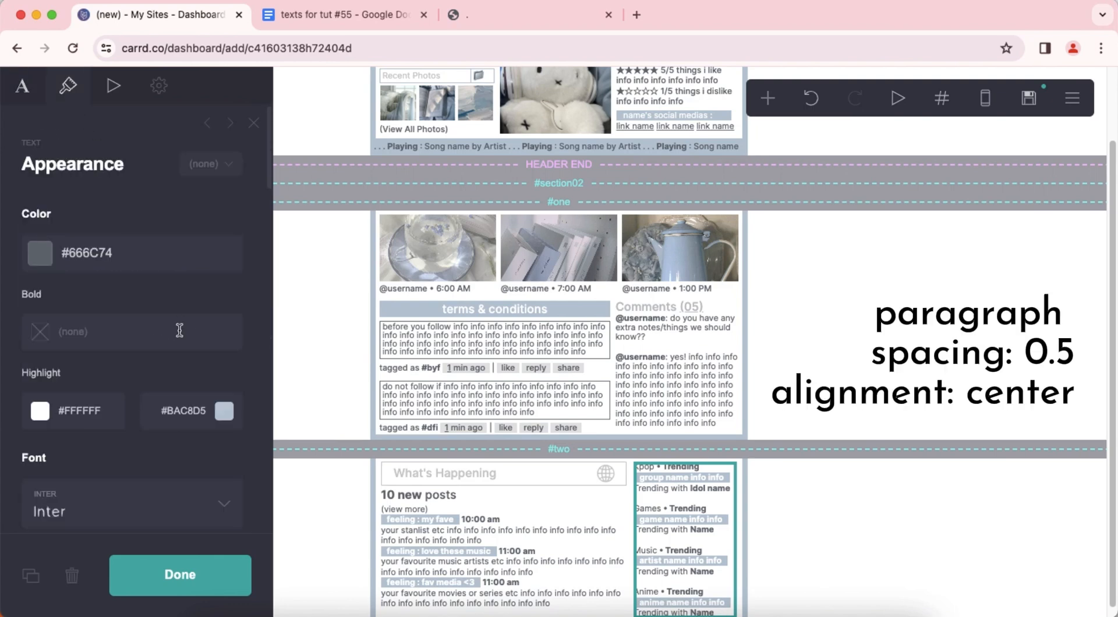
scroll(180, 329, "down", 10)
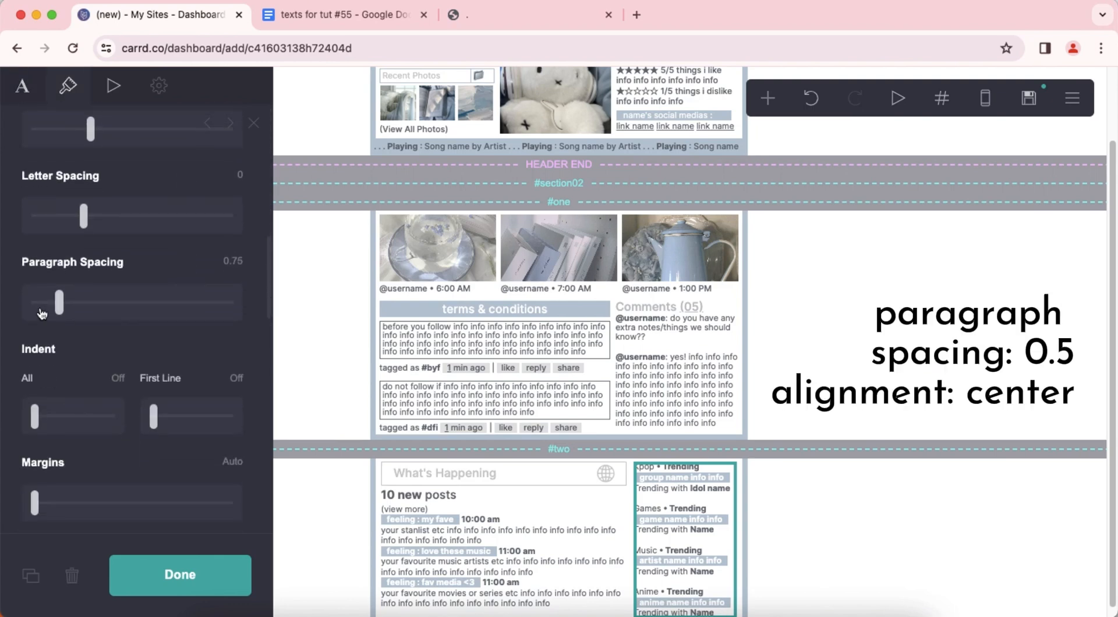
left_click_drag(43, 312, 33, 314)
scroll(120, 345, "down", 5)
left_click(110, 357)
left_click(119, 387)
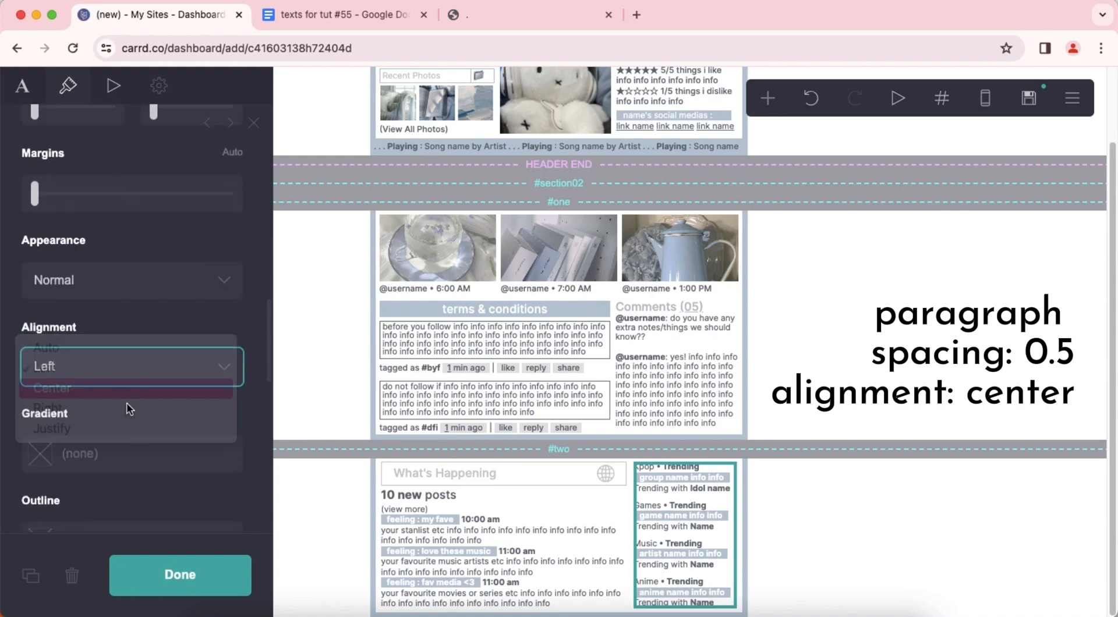
scroll(140, 411, "down", 5)
left_click(932, 530)
Add a control element at the end of the page after section #two and set its type to Footer Marker.
scroll(841, 409, "up", 3)
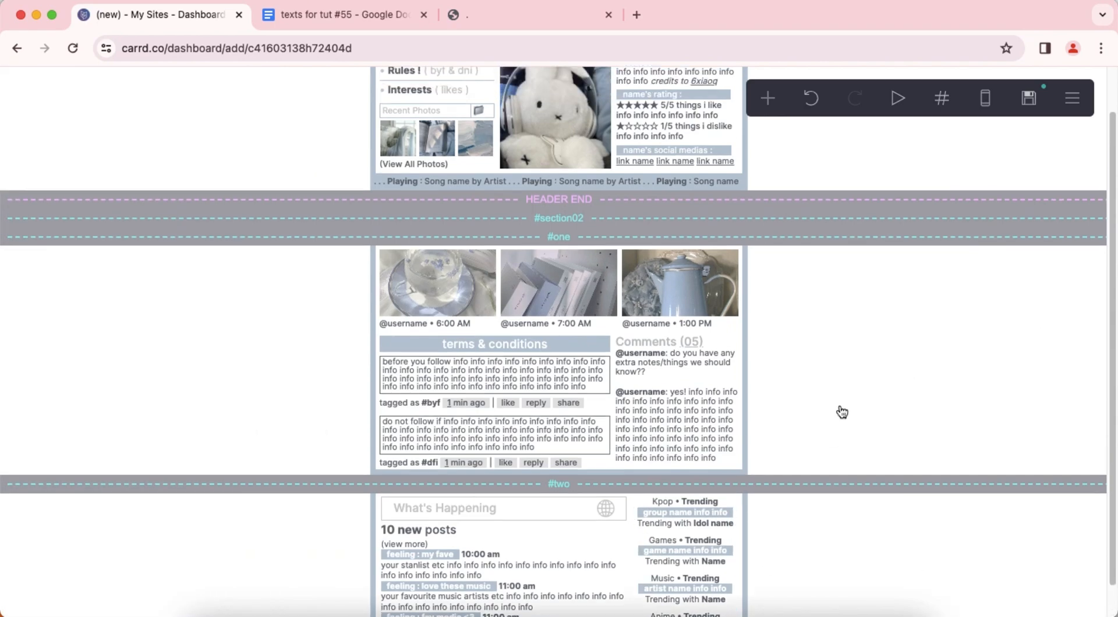
left_click(767, 98)
left_click(723, 447)
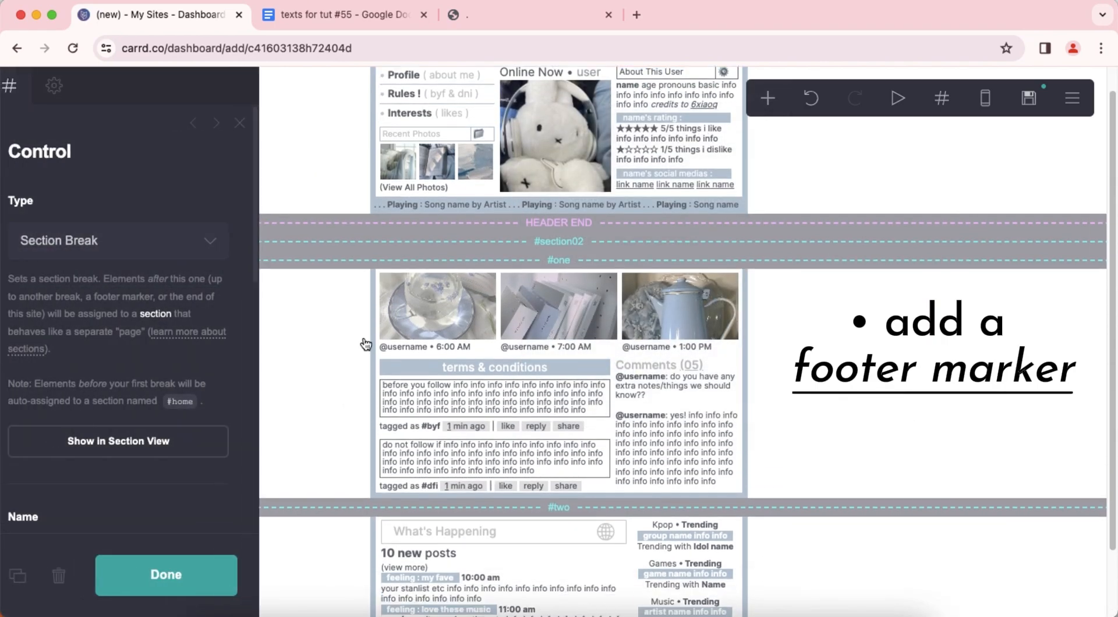
left_click(173, 240)
left_click(75, 282)
left_click(866, 317)
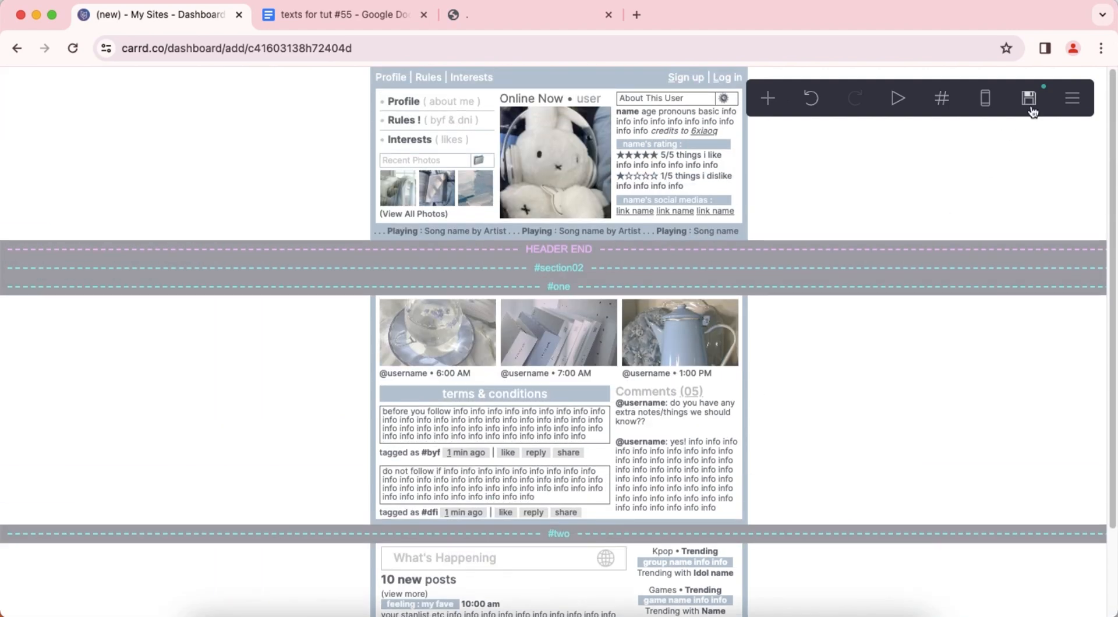
Open the site's publish settings and fill in the required title and description to publish to a .carrd.co URL.
left_click(1029, 98)
left_click(187, 250)
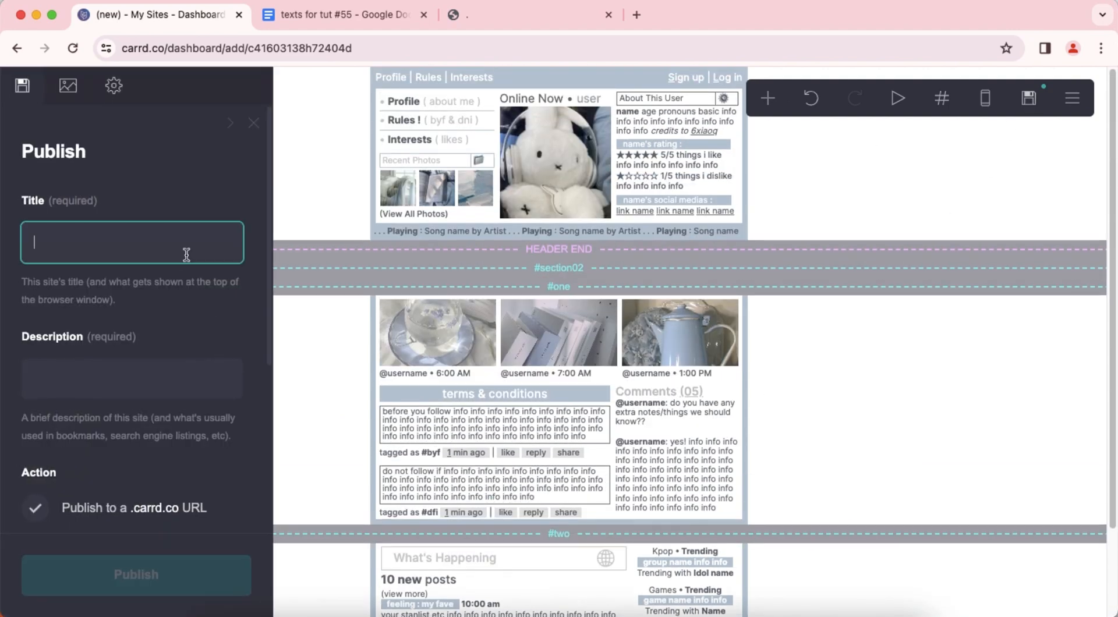
left_click(155, 387)
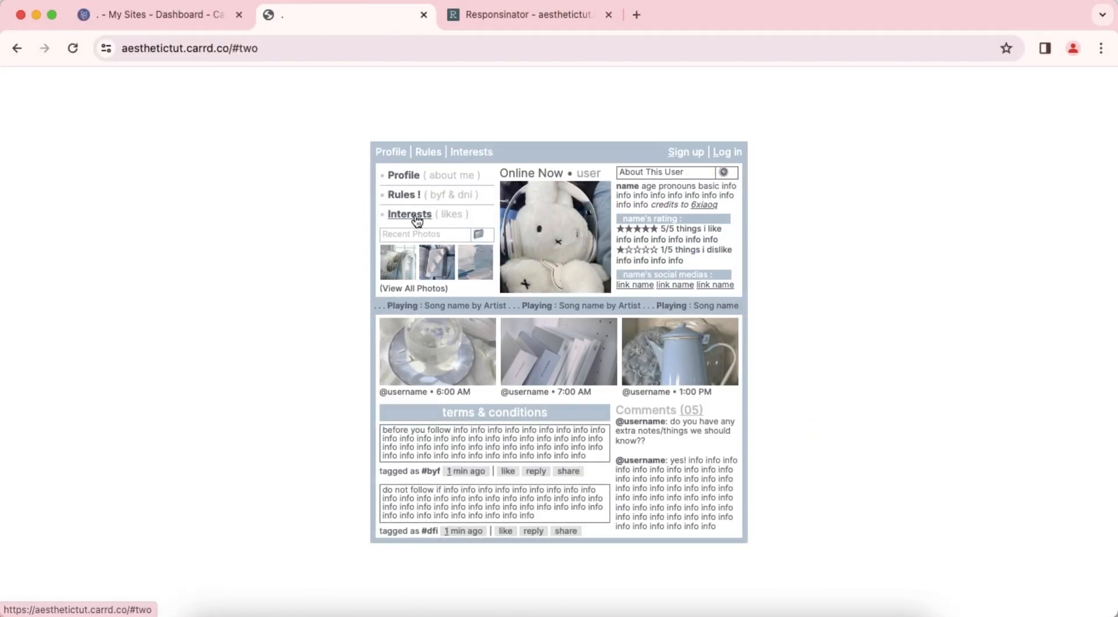
Test the Interests and Profile links on the published page to check that they switch sections.
left_click(414, 215)
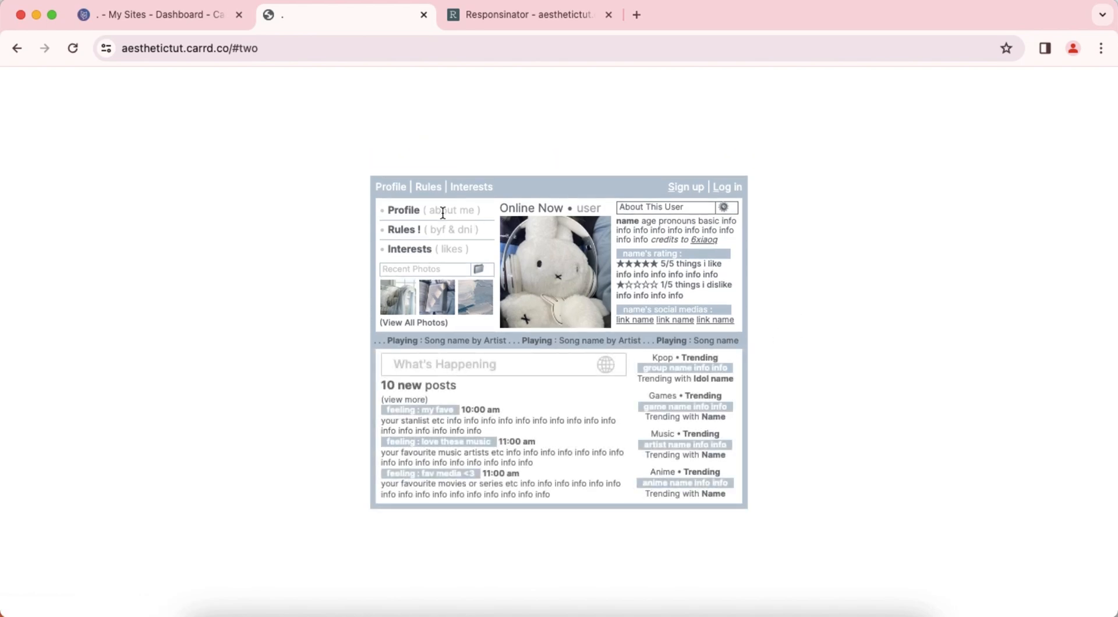
left_click(403, 210)
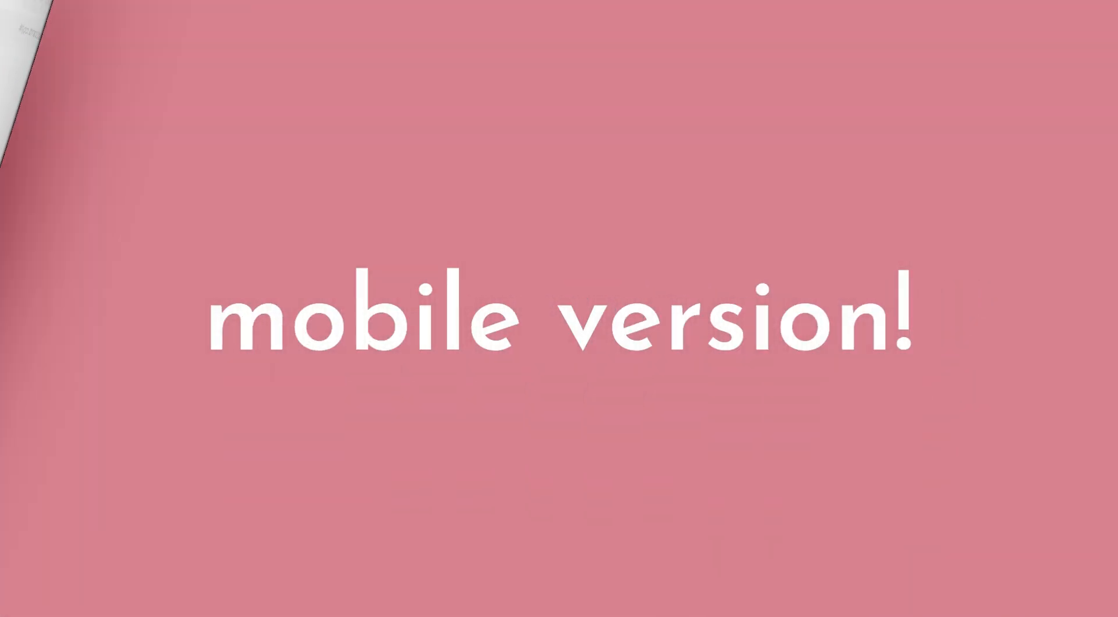